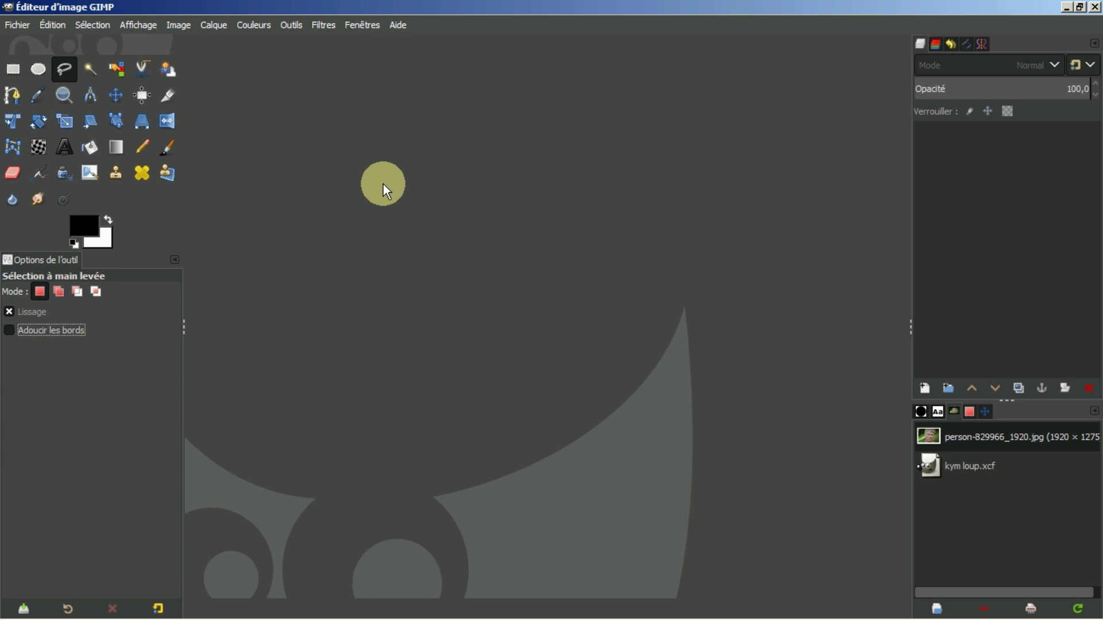
Step: Open the image person-829966_1920.jpg and rename its layer to "originale"
click(974, 440)
double_click(975, 438)
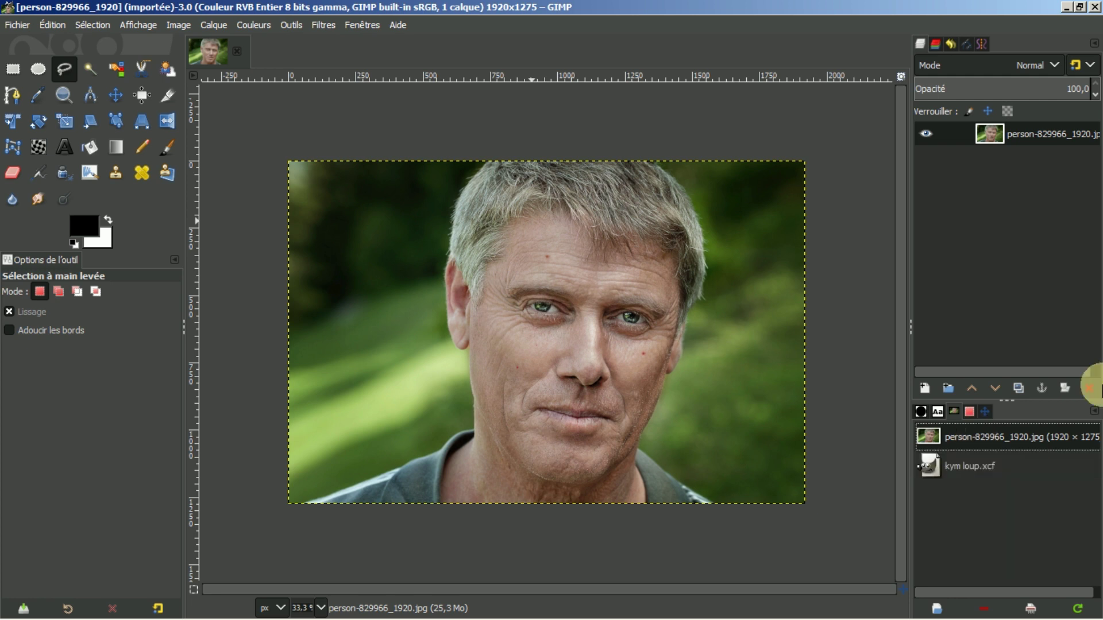
double_click(1026, 133)
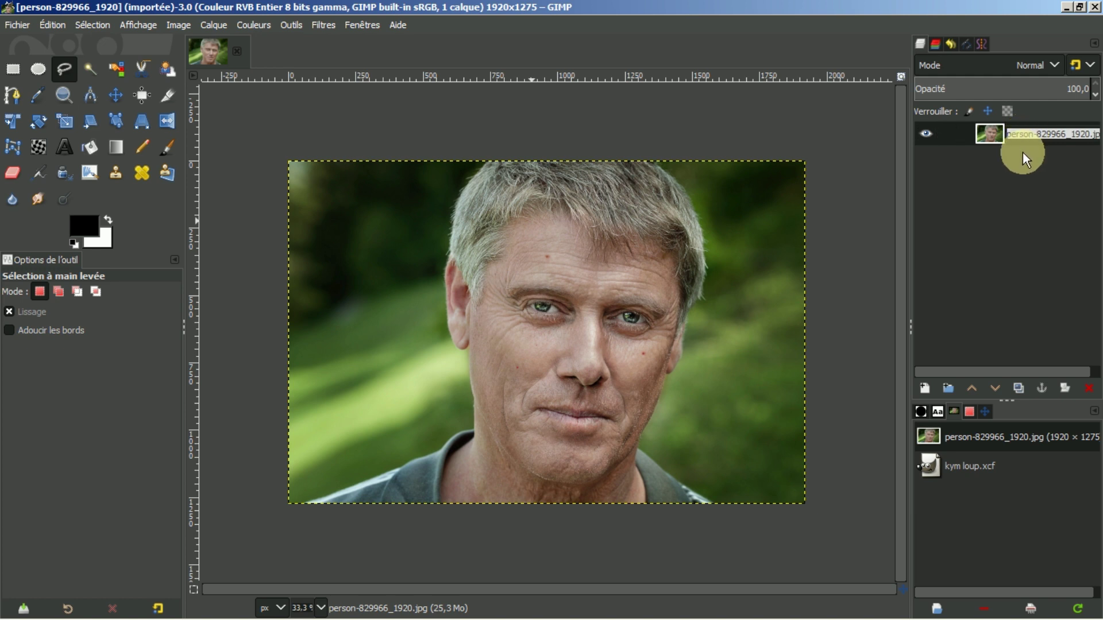
text(originale)
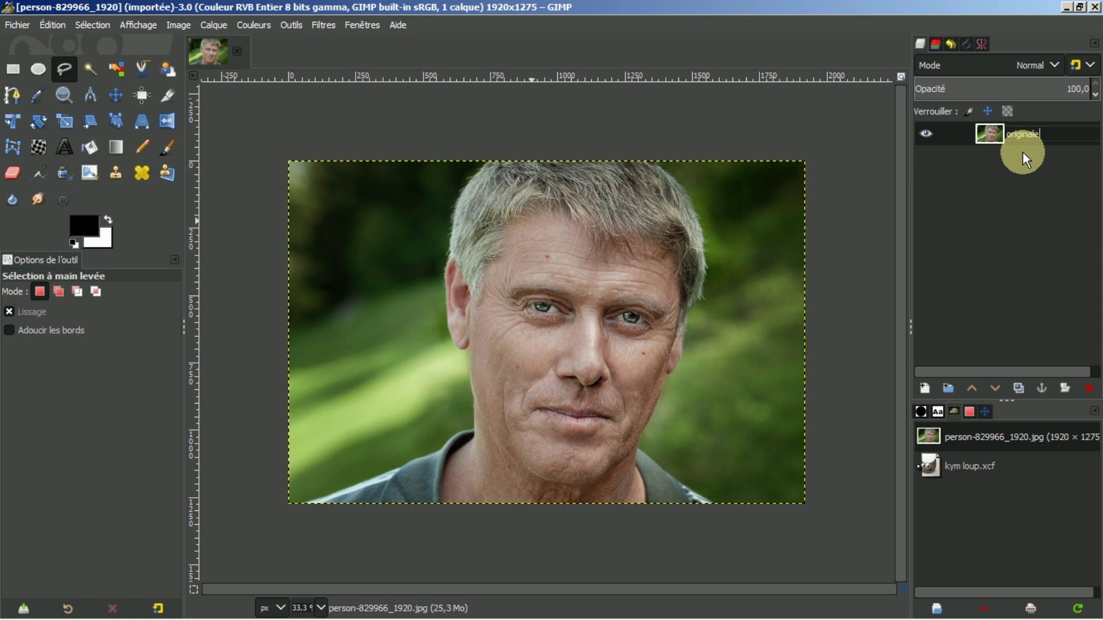
key(Return)
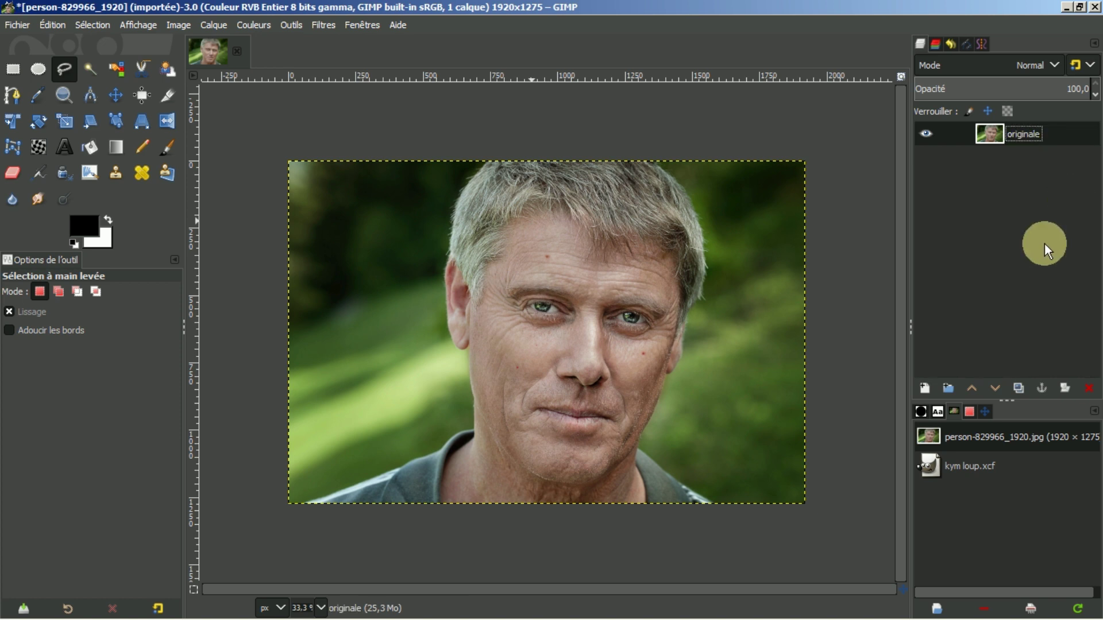
Step: Duplicate the originale layer under the name "retouche" and hide the originale layer
click(1016, 387)
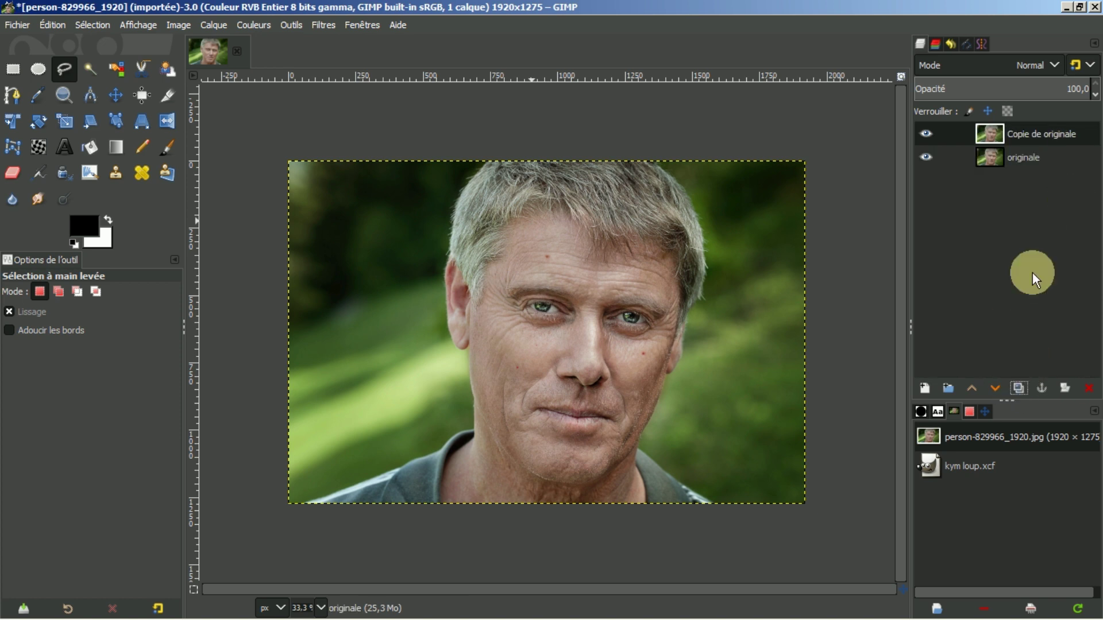
click(927, 155)
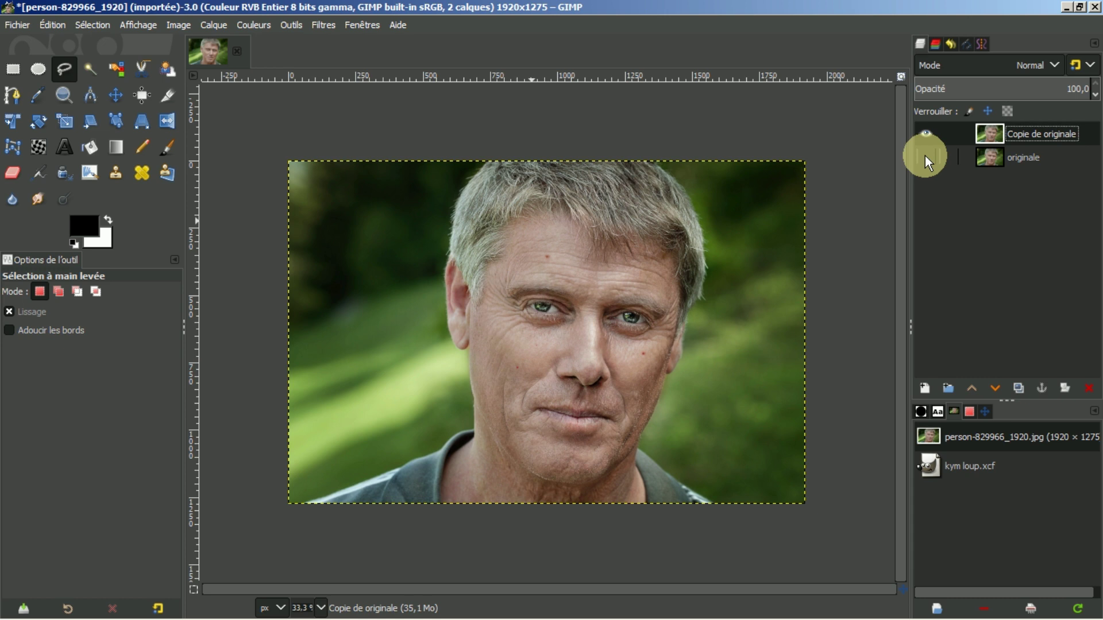
double_click(1015, 134)
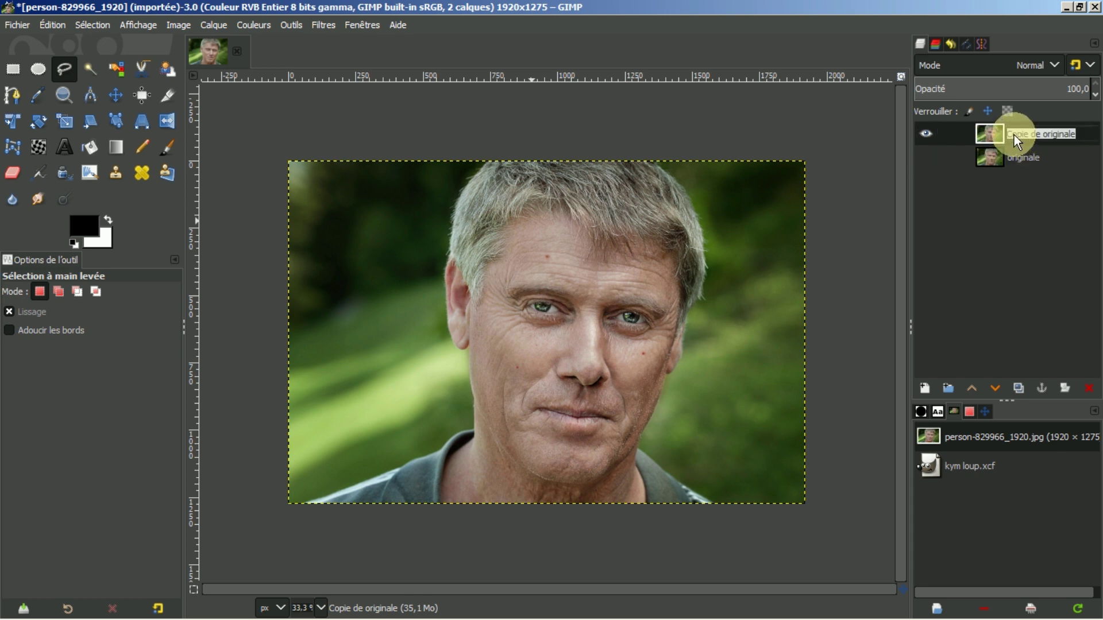
text(retouche)
key(Return)
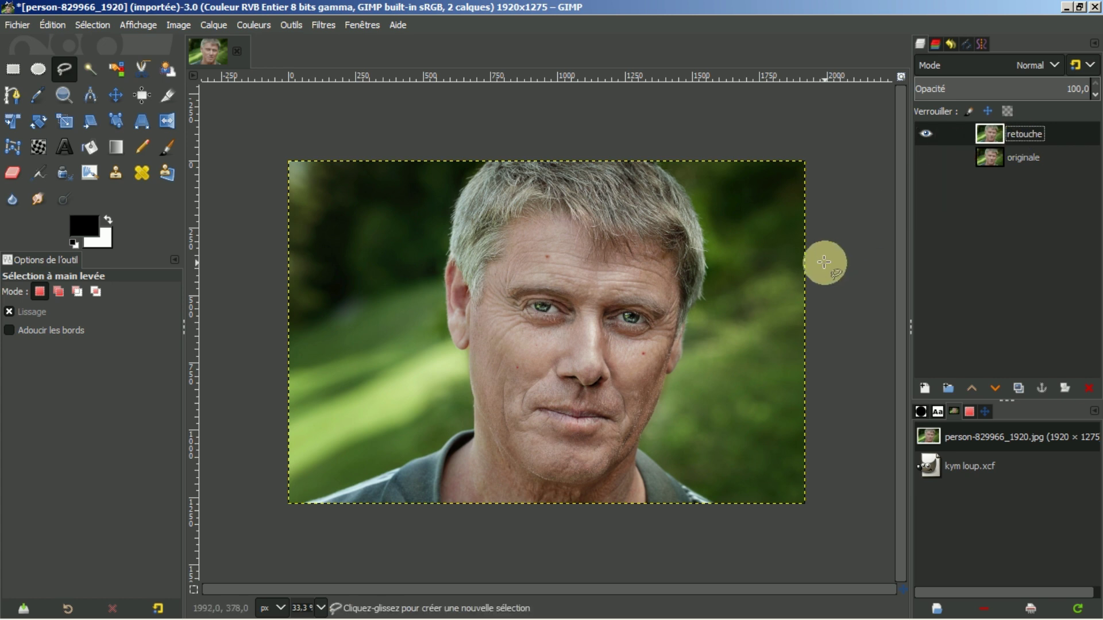
Step: Increase the retouche layer's contrast with Curves, setting the white point's input to 230 and the black point's input to 24
click(984, 412)
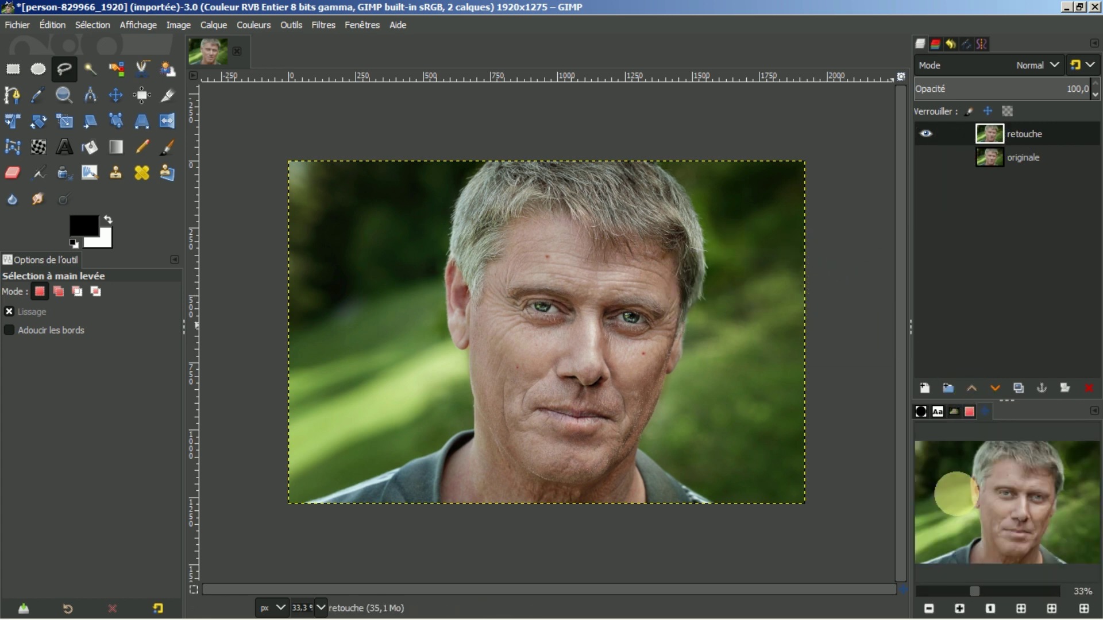
click(1022, 610)
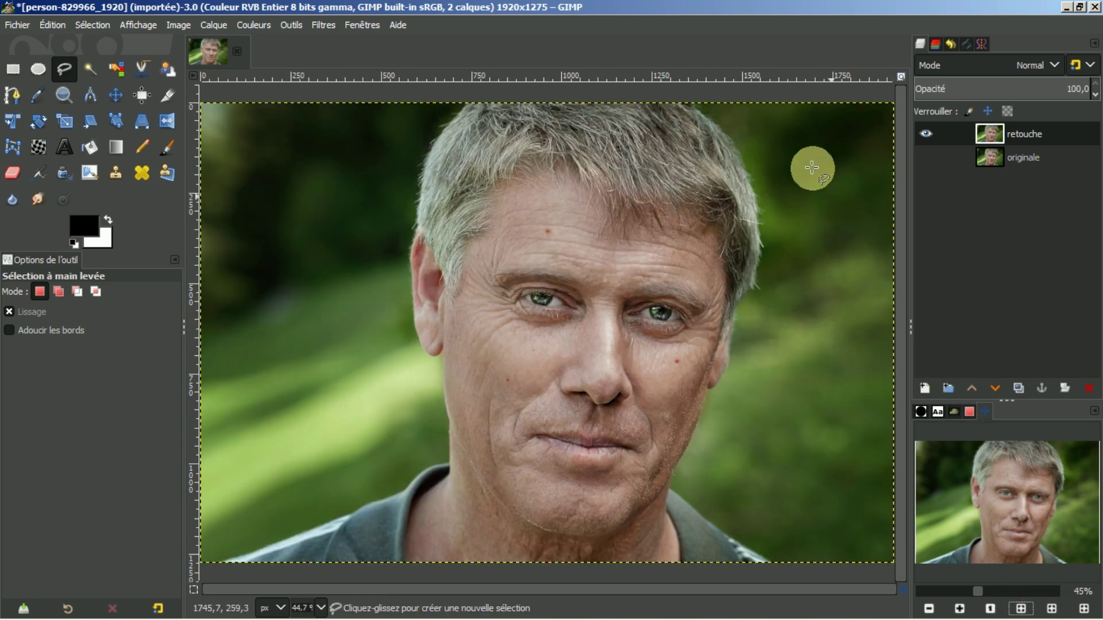
click(257, 24)
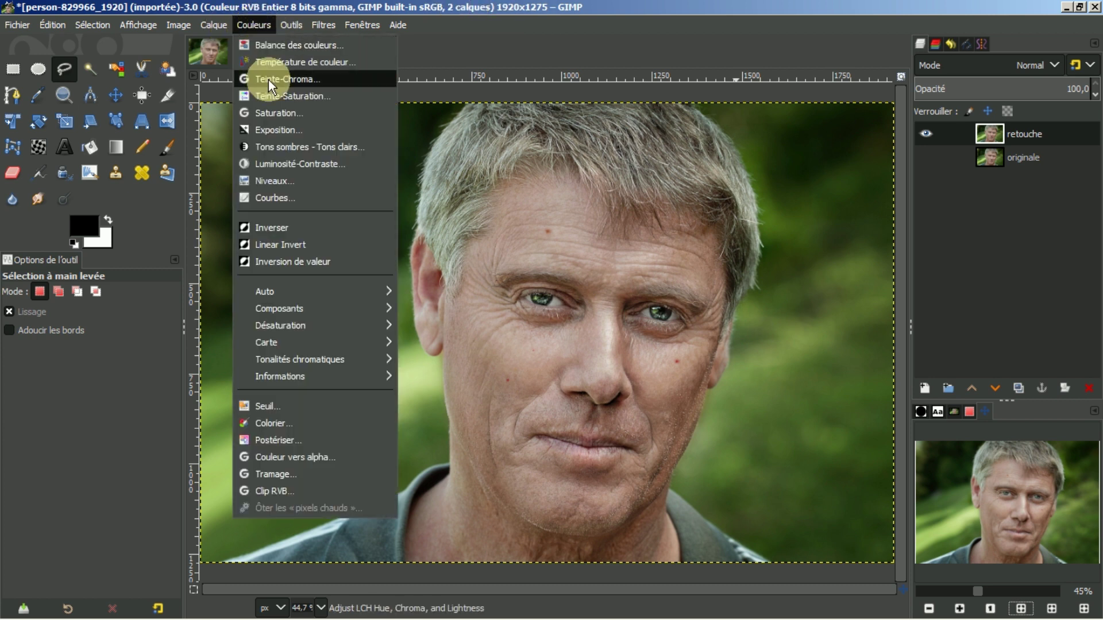
click(257, 198)
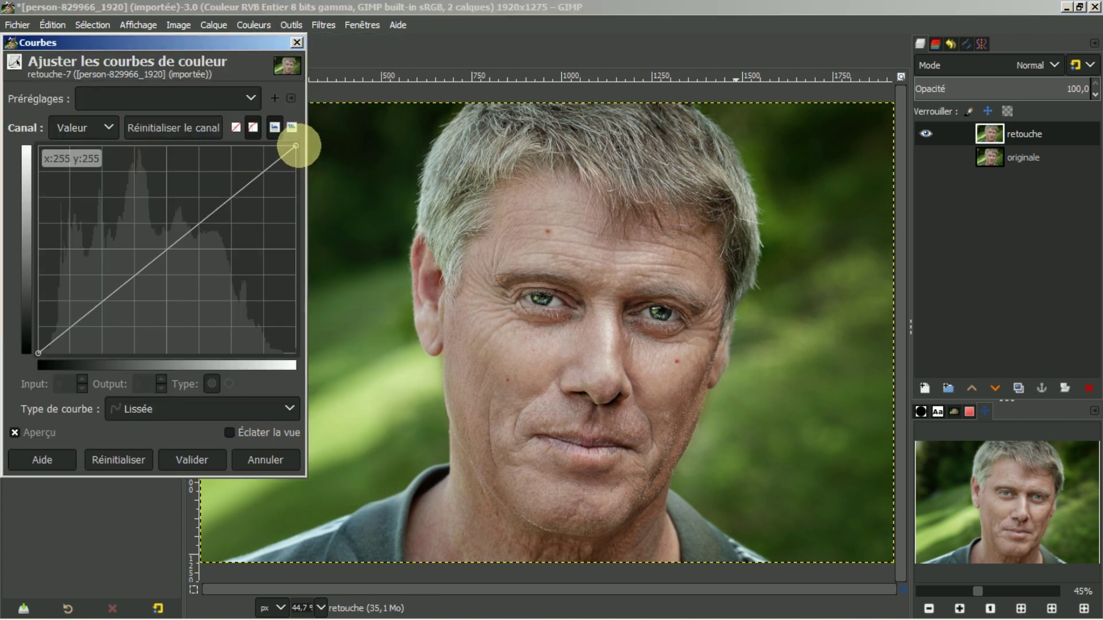
click(297, 145)
drag(297, 144, 270, 144)
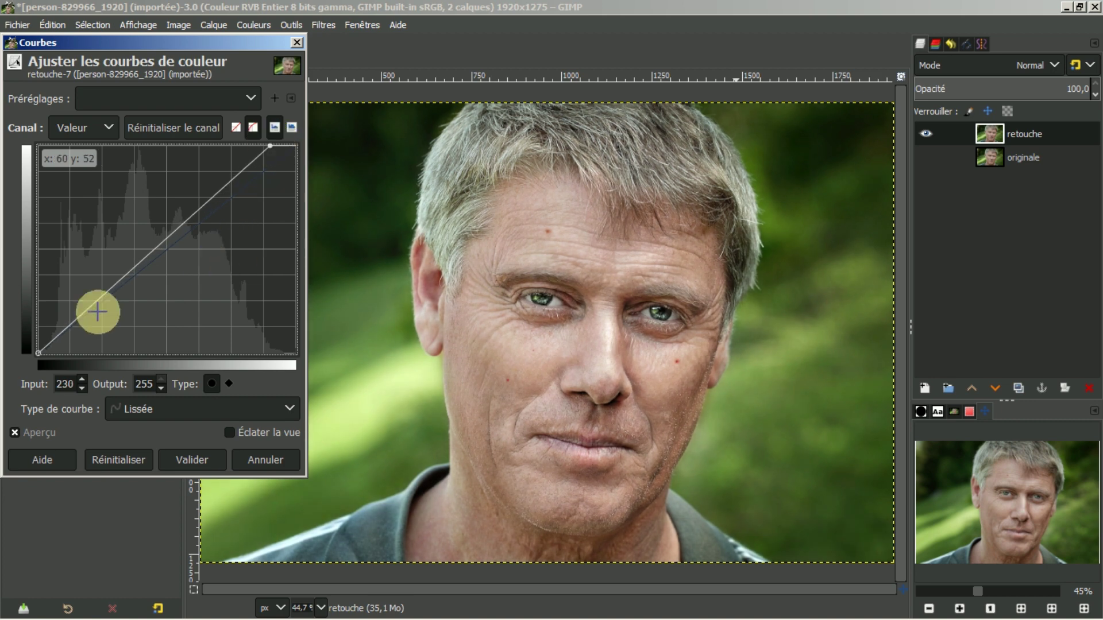
drag(37, 352, 62, 354)
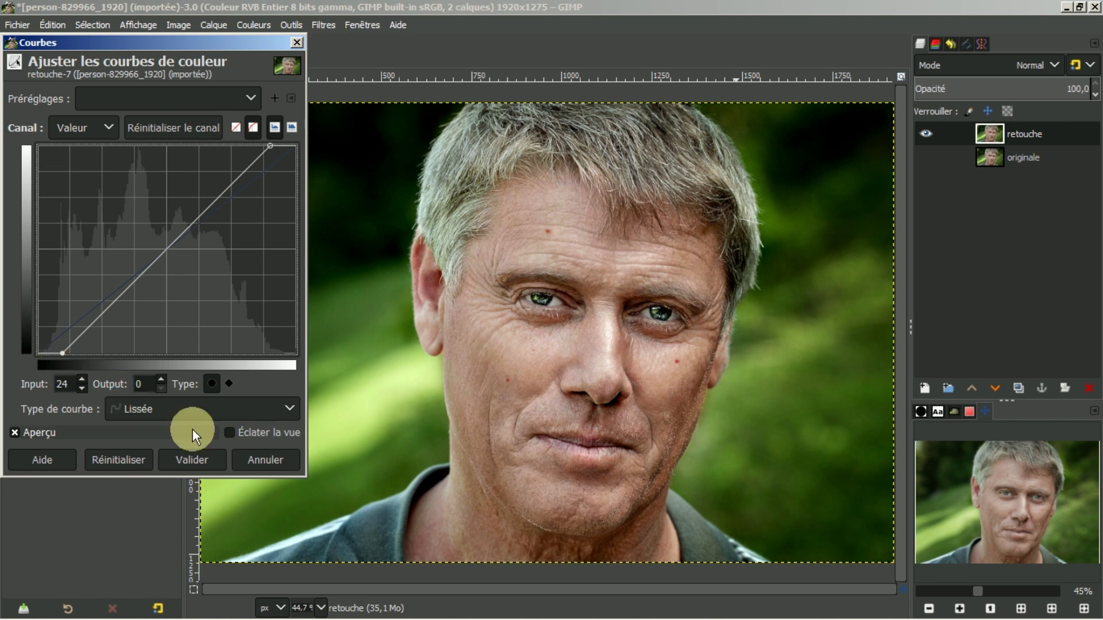
click(198, 460)
Step: Show the originale layer and toggle the visibility of the retouche layer to compare the image before and after the curves adjustment
click(926, 158)
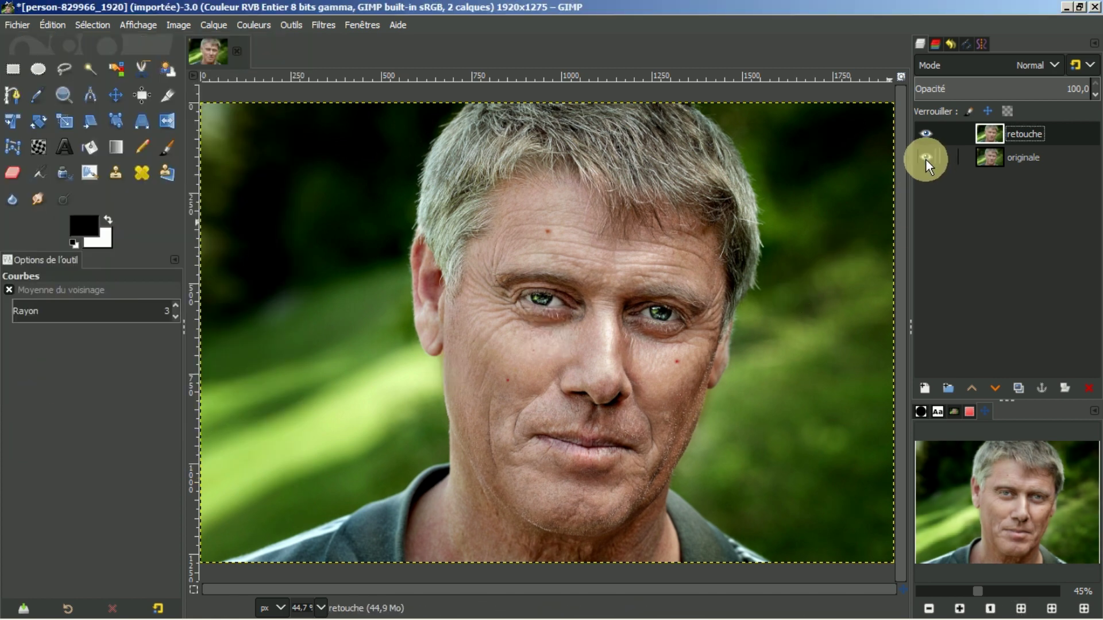
click(924, 136)
click(925, 136)
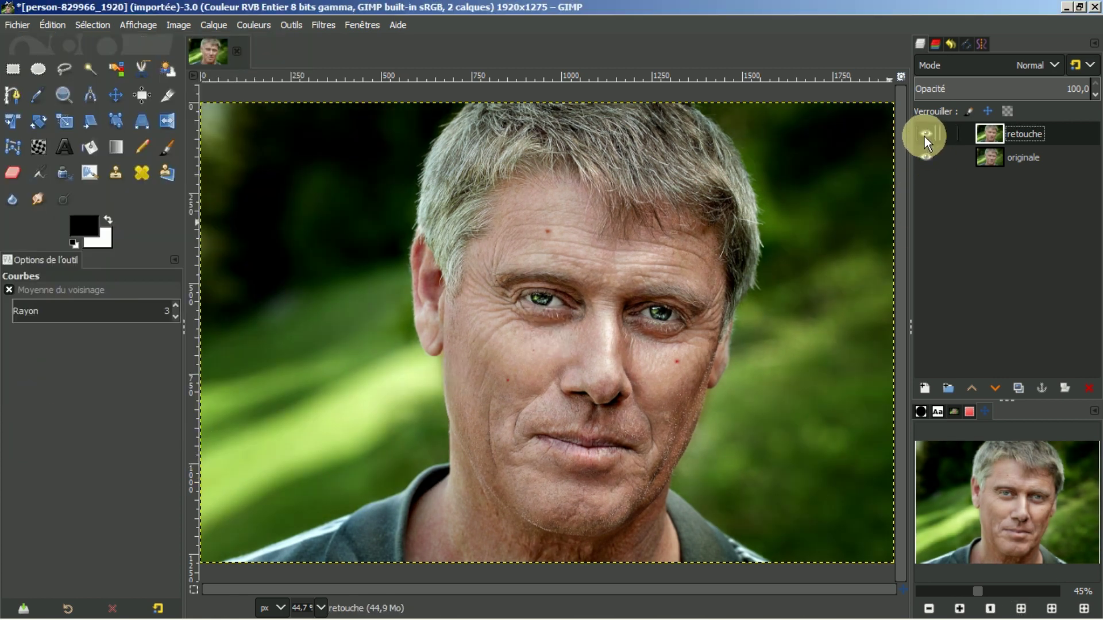
click(925, 136)
click(923, 136)
click(988, 141)
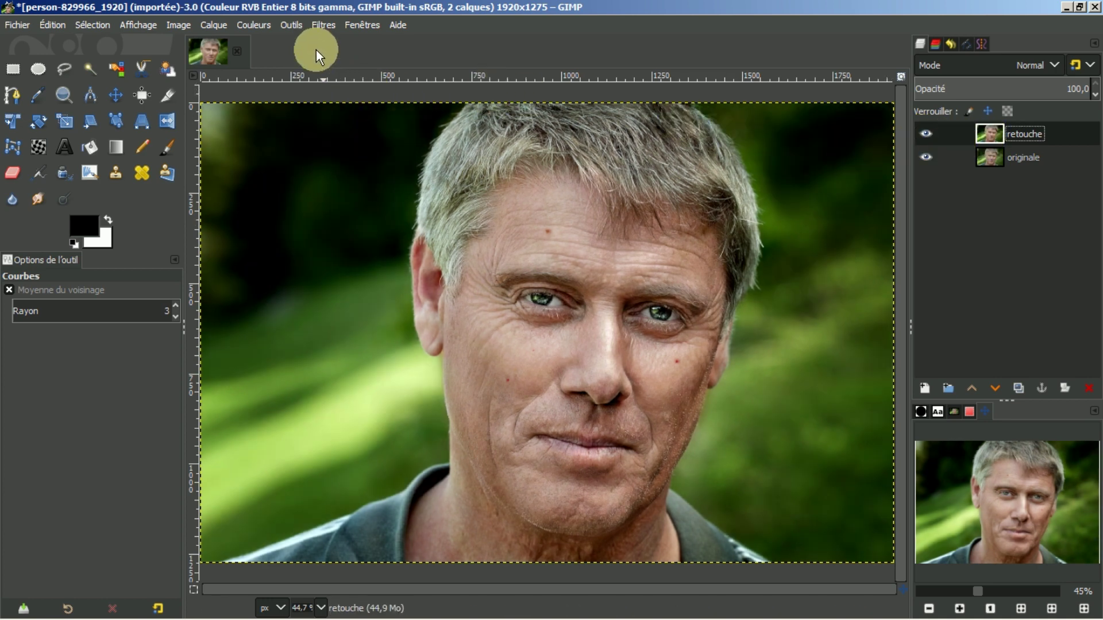
Step: Sharpen the retouche layer with Renforcer la netteté at a Quantité of 0,703, and compare the result with the original
click(322, 25)
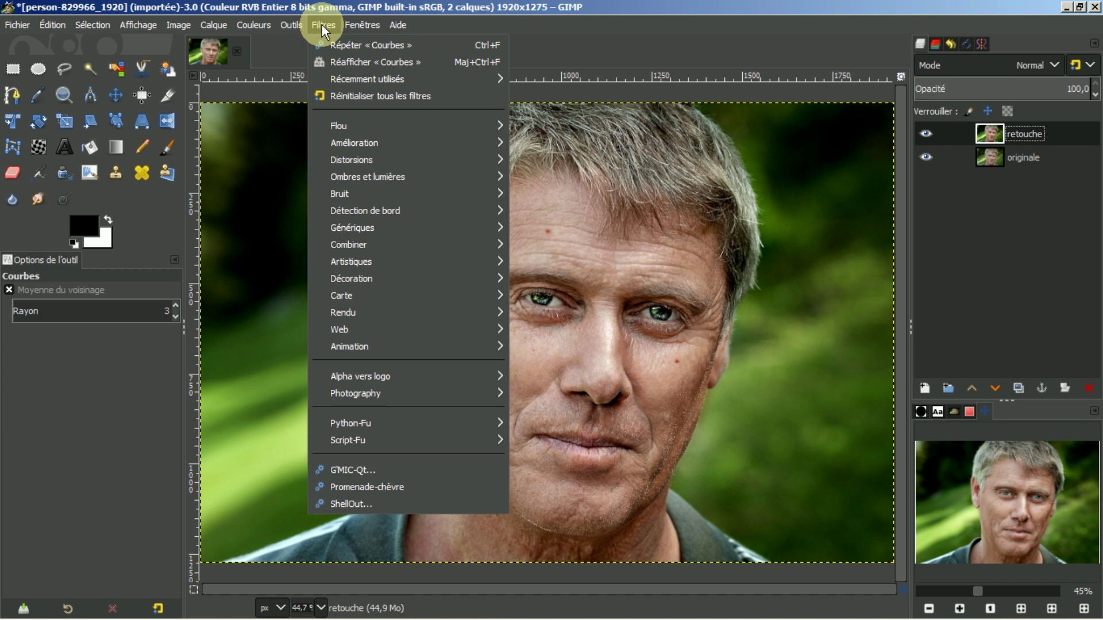
mouse_move(401, 142)
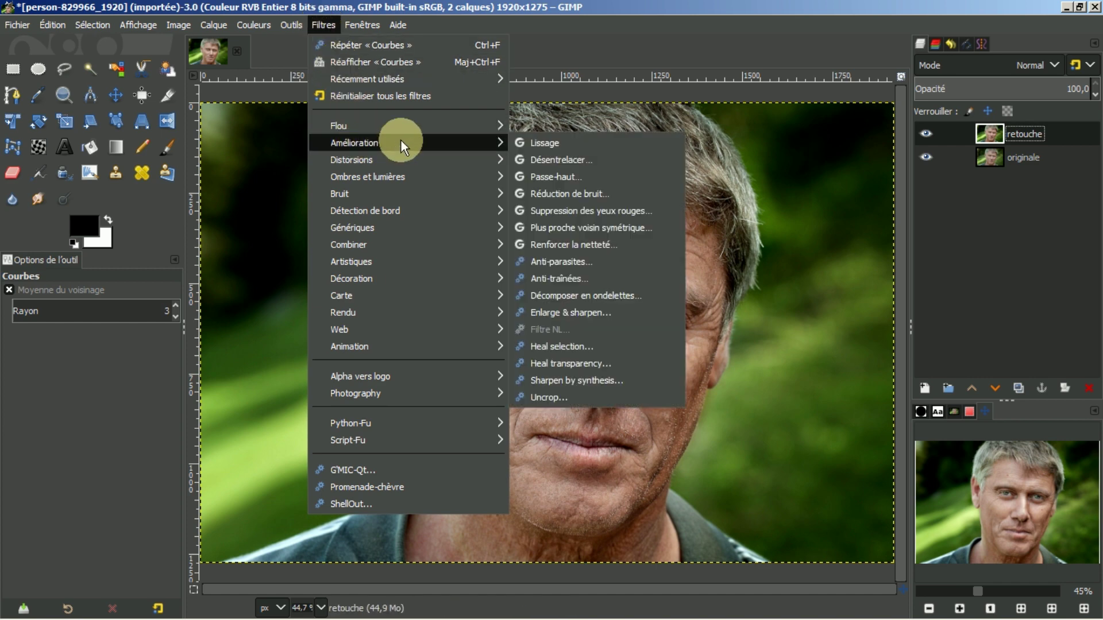
click(554, 244)
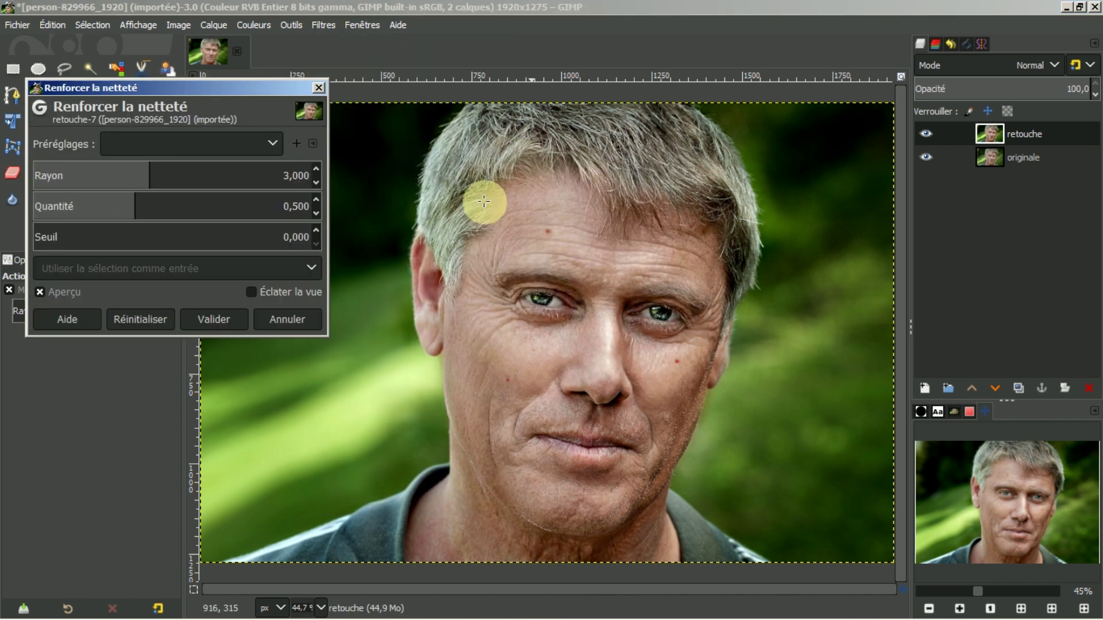
click(148, 198)
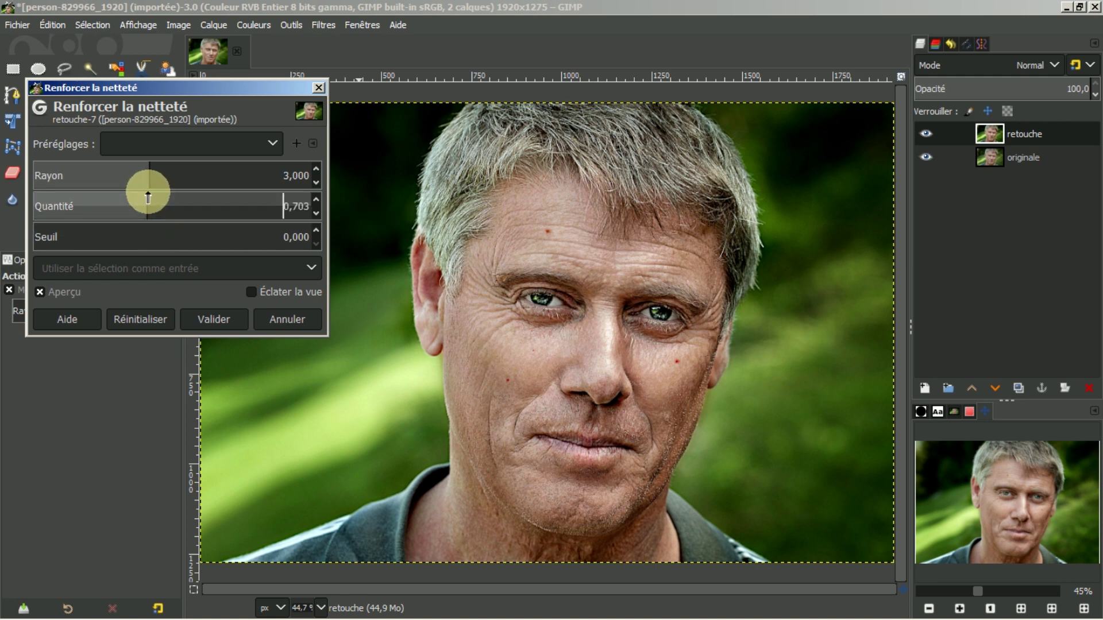
click(216, 319)
click(925, 133)
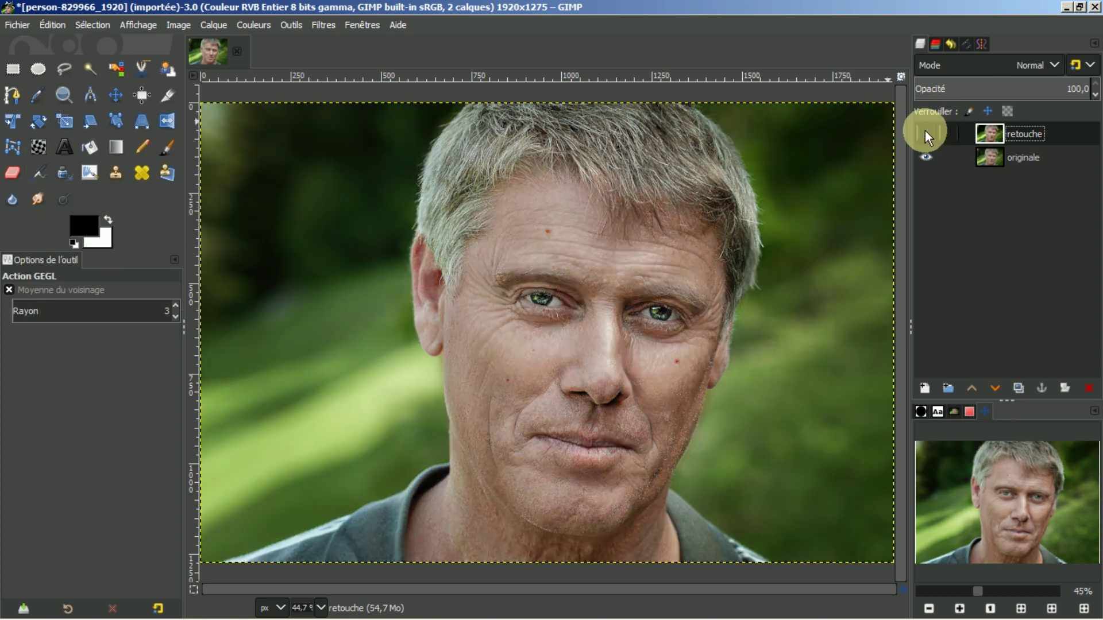
click(925, 132)
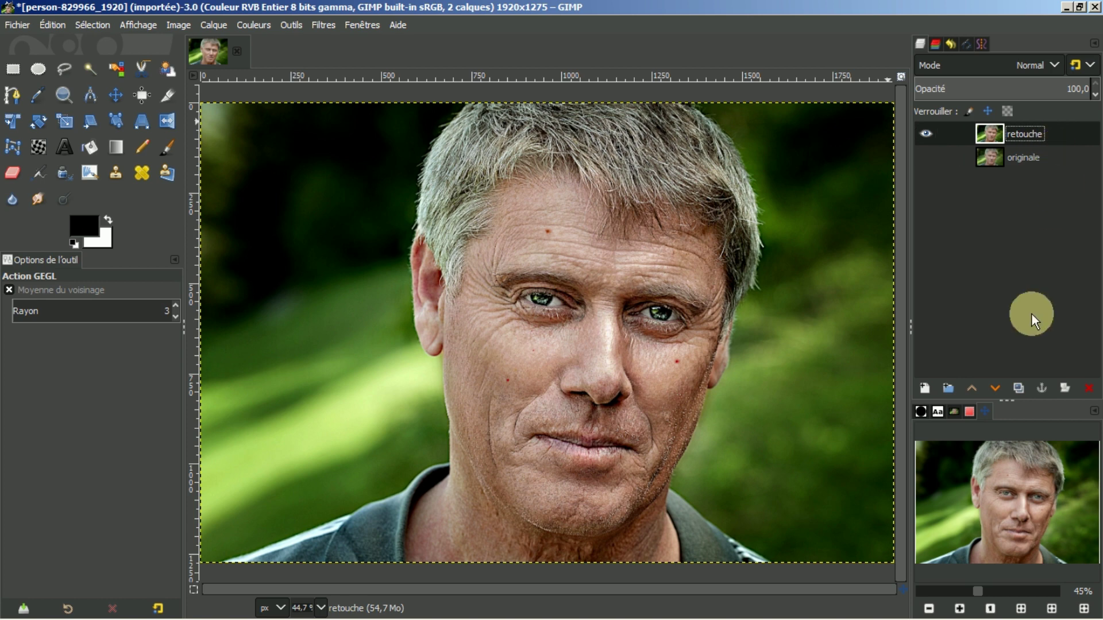
Step: Duplicate the retouche layer and name the copy "basse fréquence"
click(1021, 386)
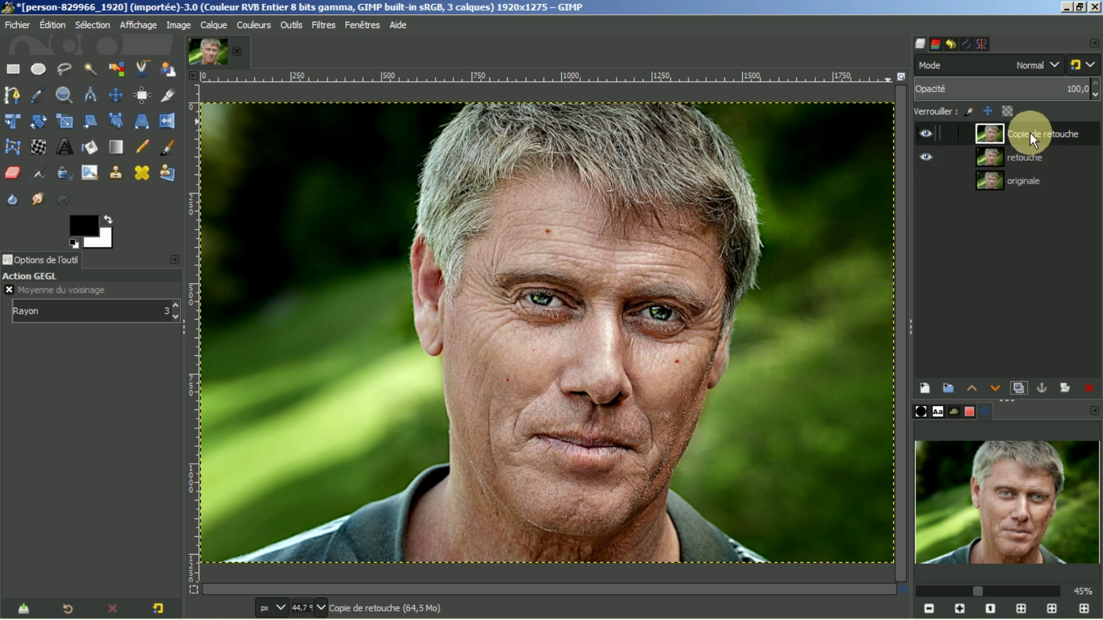
double_click(1030, 134)
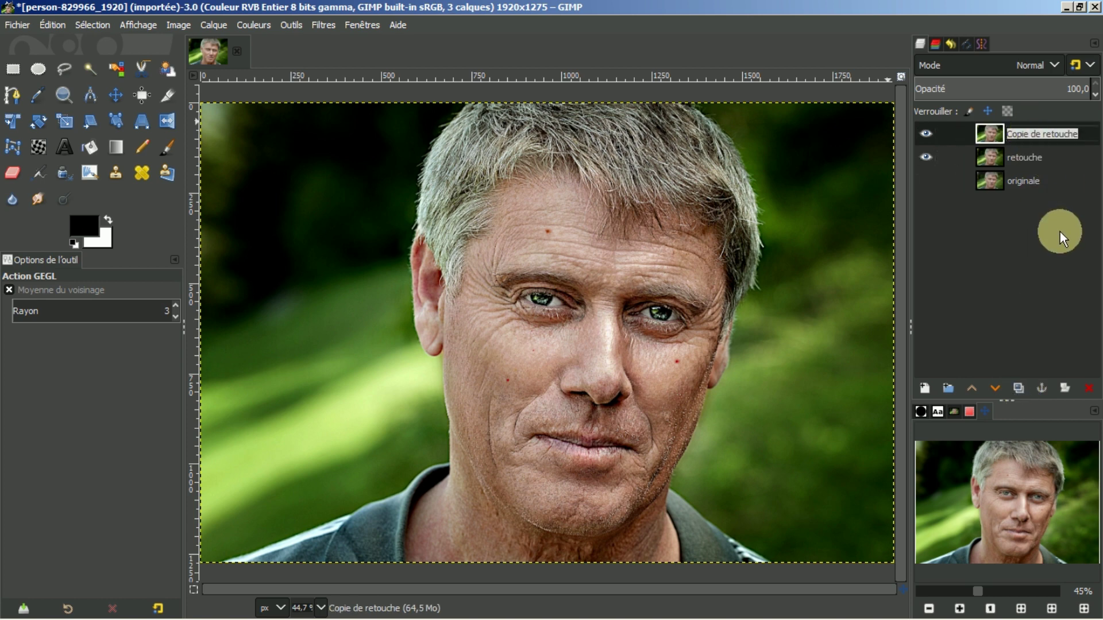
text(basse)
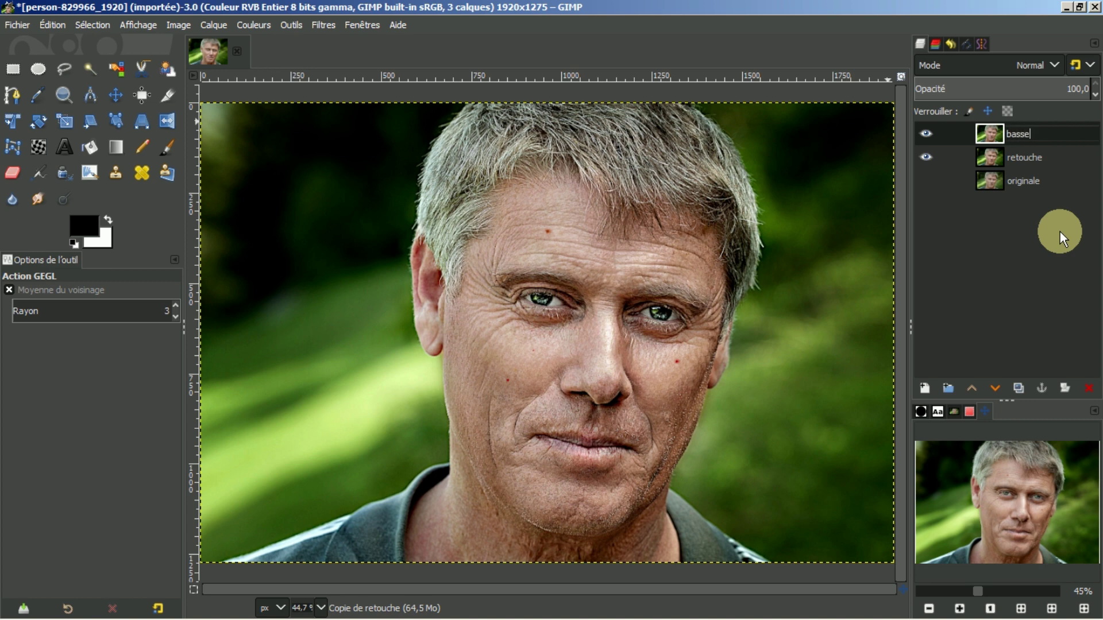
text( fréquence)
key(Return)
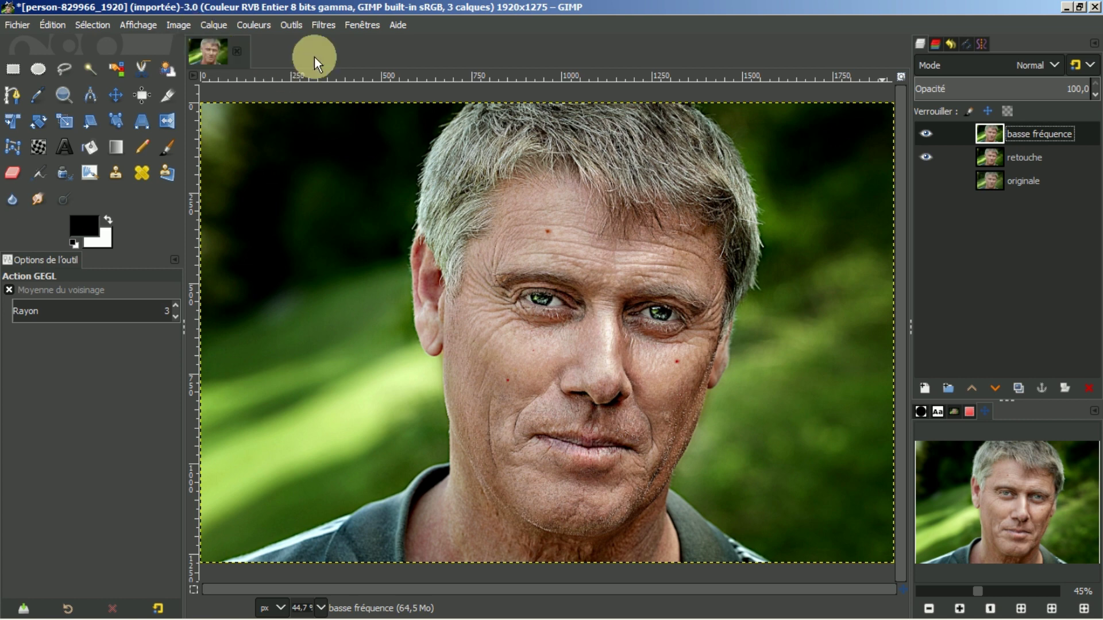
Step: Start a Flou gaussien on the basse fréquence layer and set its linked Taille X and Taille Y to 0
click(316, 24)
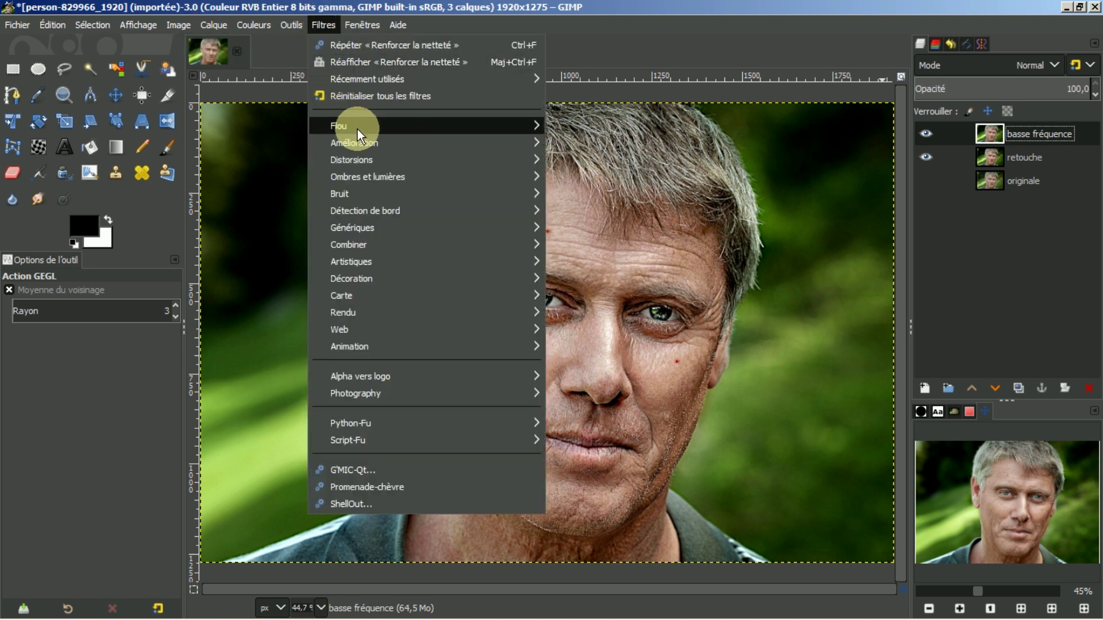
mouse_move(372, 128)
click(585, 123)
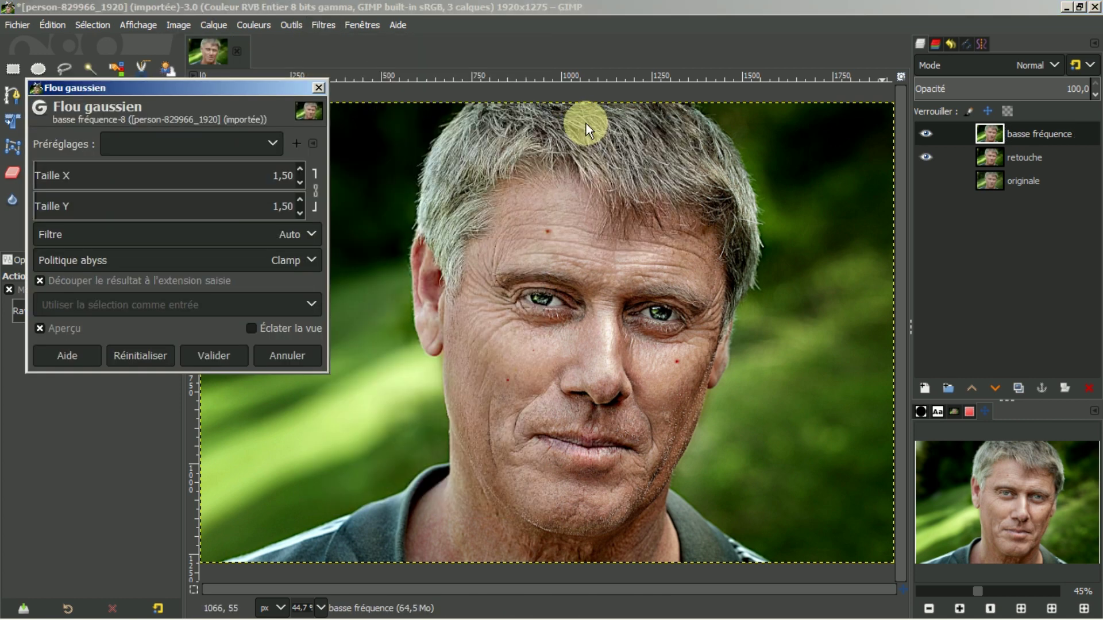
drag(216, 87, 240, 110)
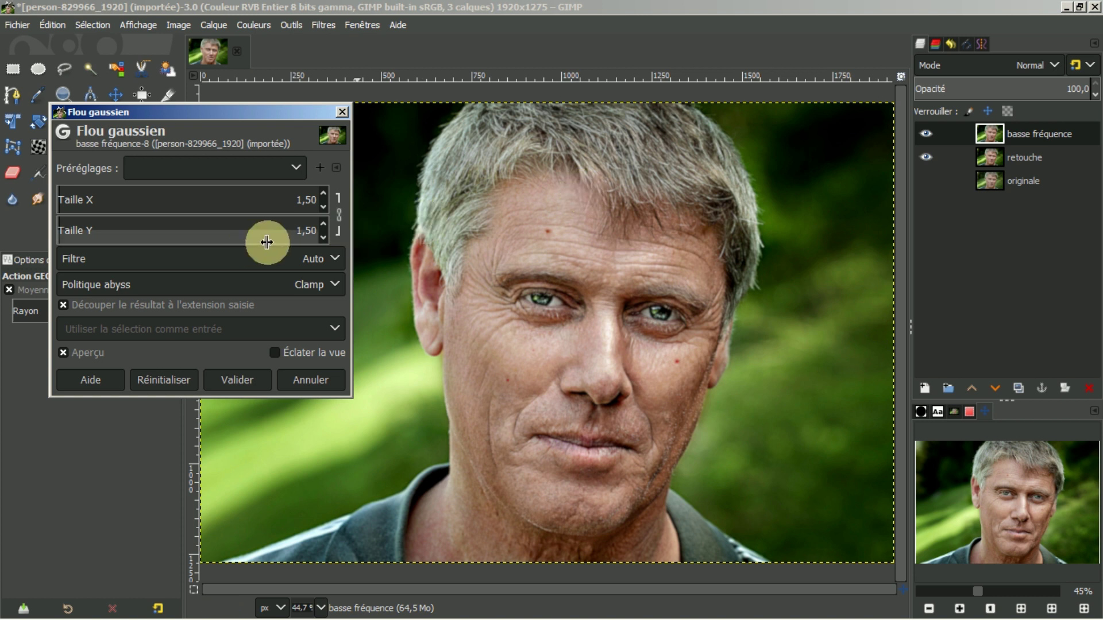
triple_click(311, 201)
text(0)
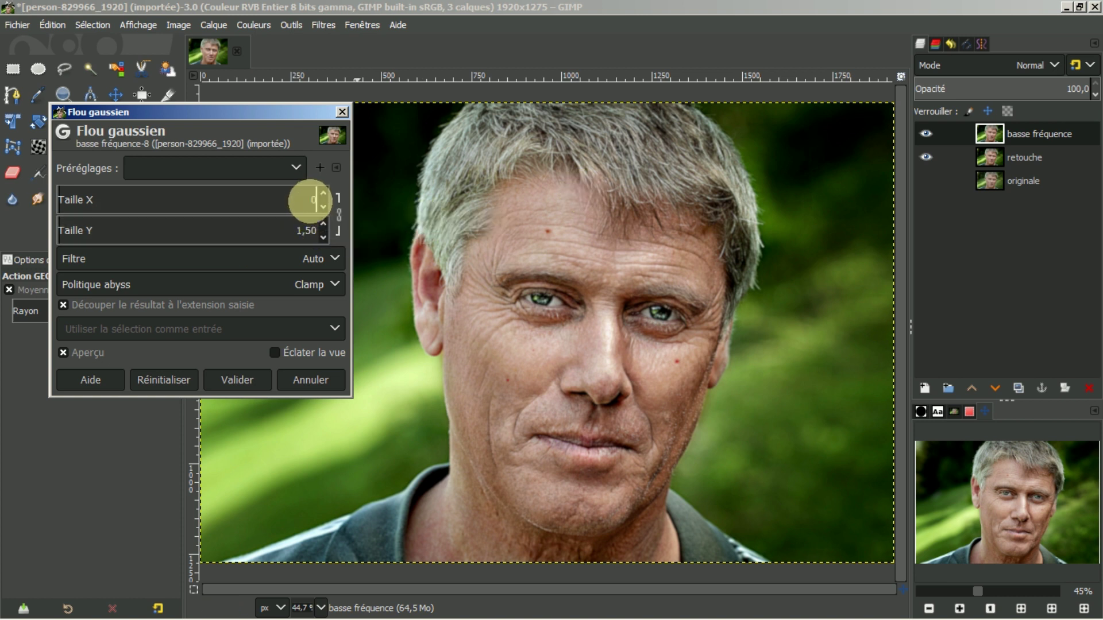
key(Return)
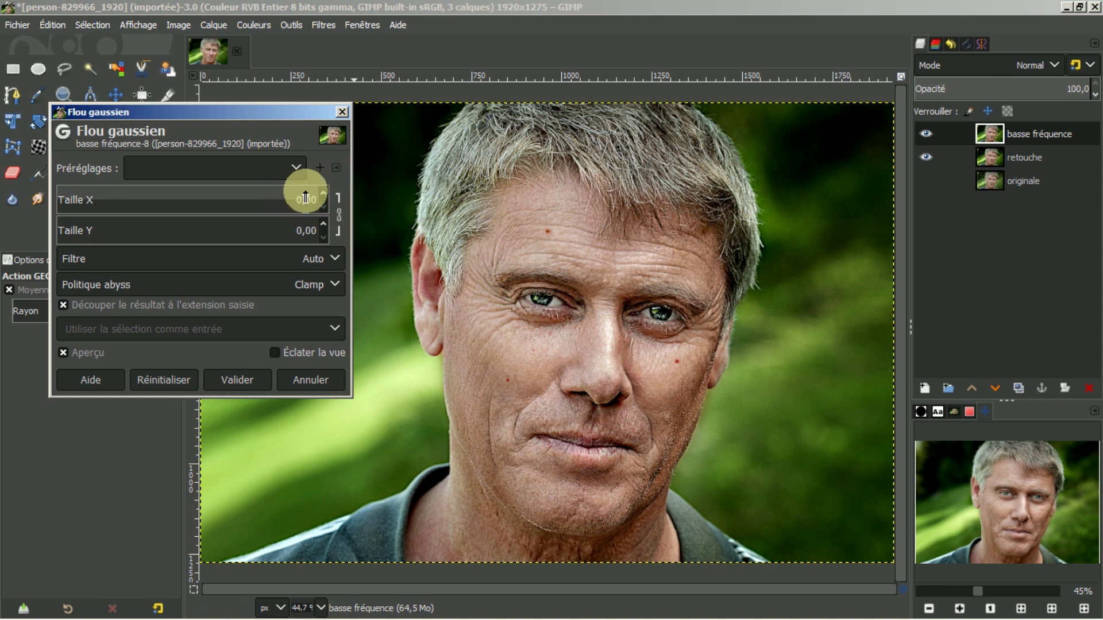
Step: Try different strengths for the Gaussian blur and settle on 9,00 for Taille X and Taille Y
scroll(305, 197, up, 4)
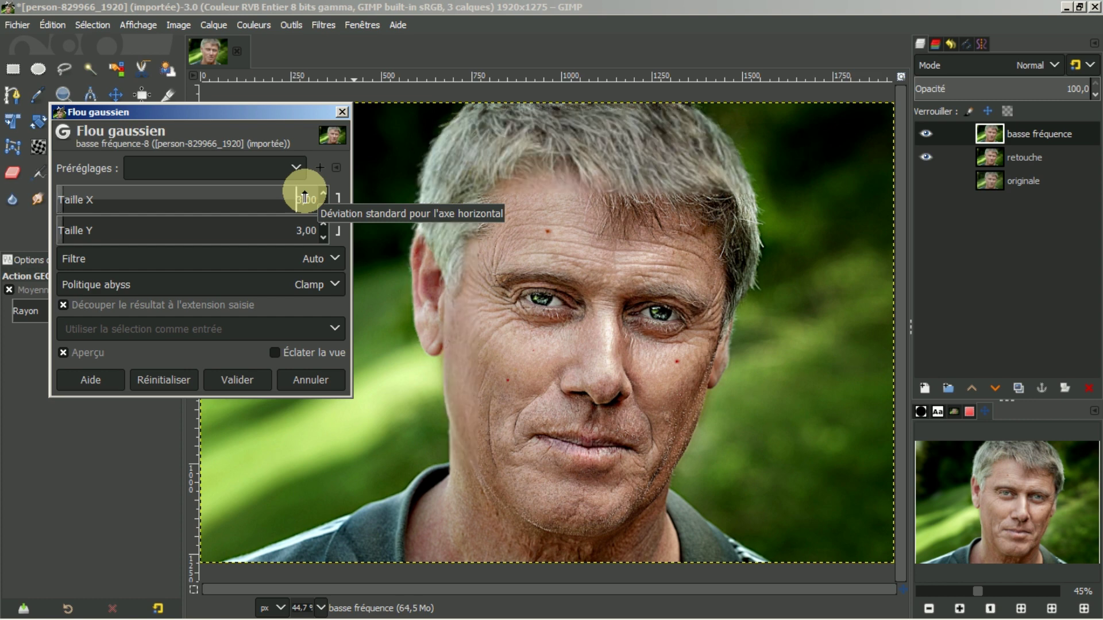
scroll(265, 198, up, 4)
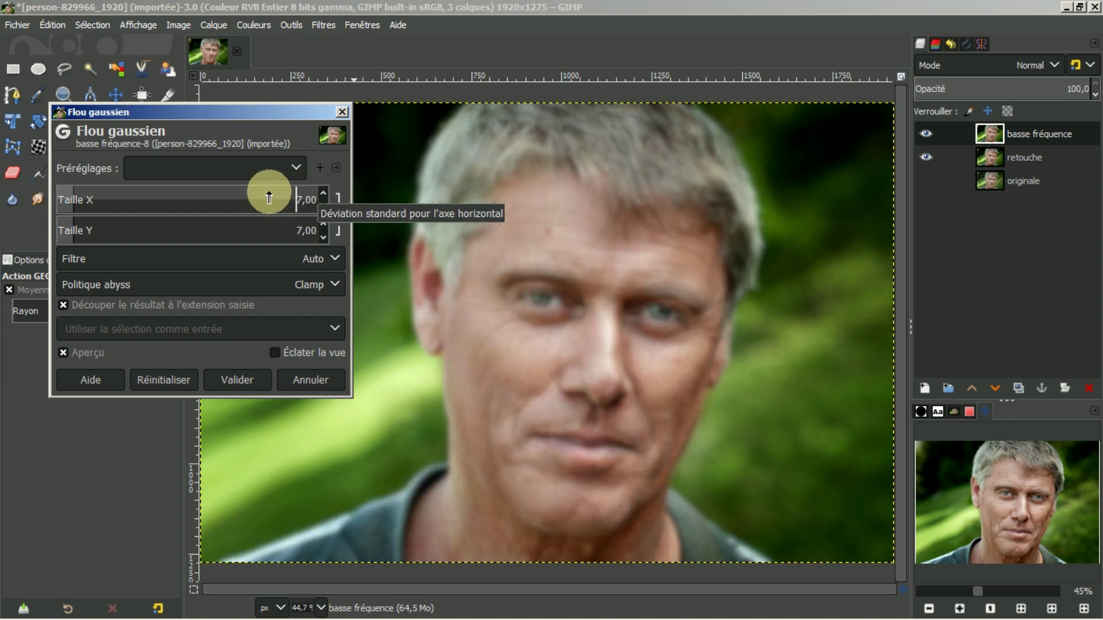
scroll(273, 198, down, 2)
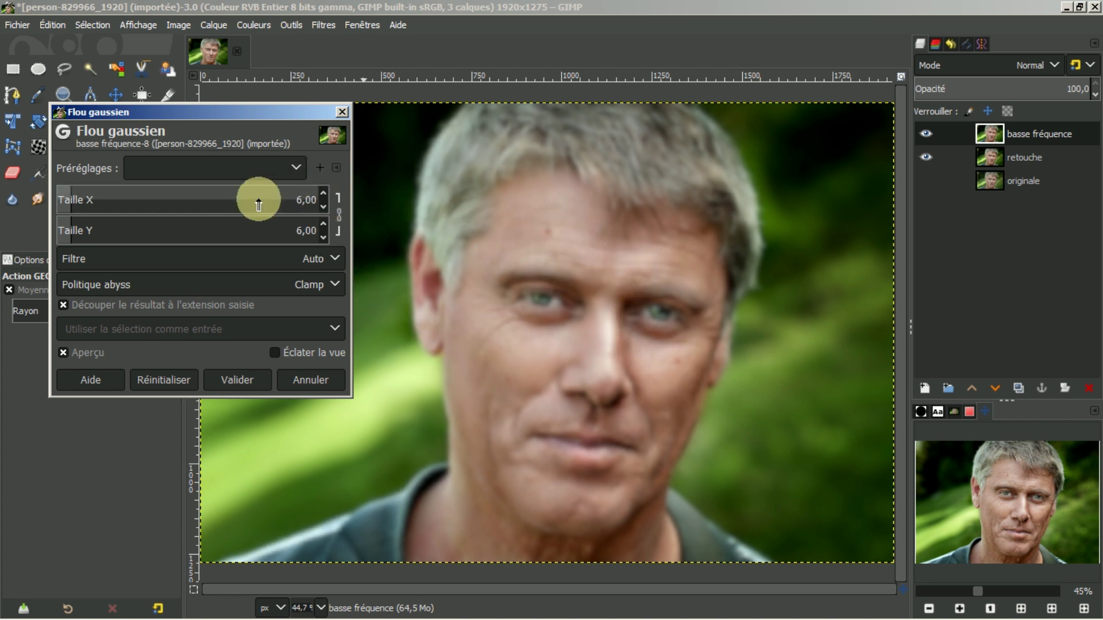
scroll(261, 199, up, 2)
scroll(261, 199, up, 1)
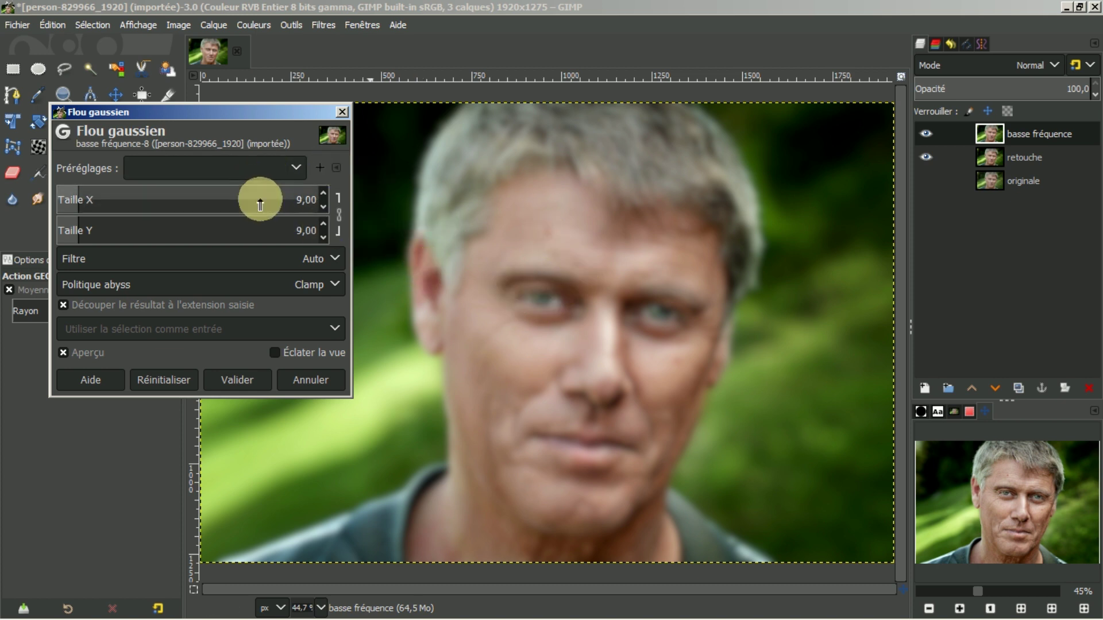
scroll(261, 199, up, 3)
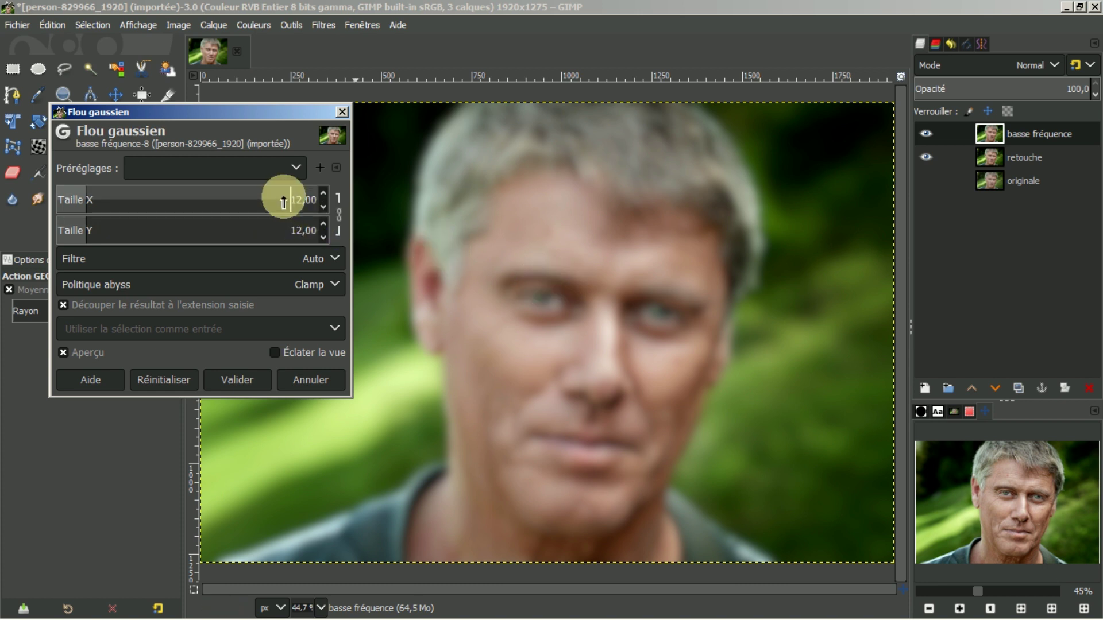
scroll(283, 201, down, 1)
scroll(284, 201, down, 2)
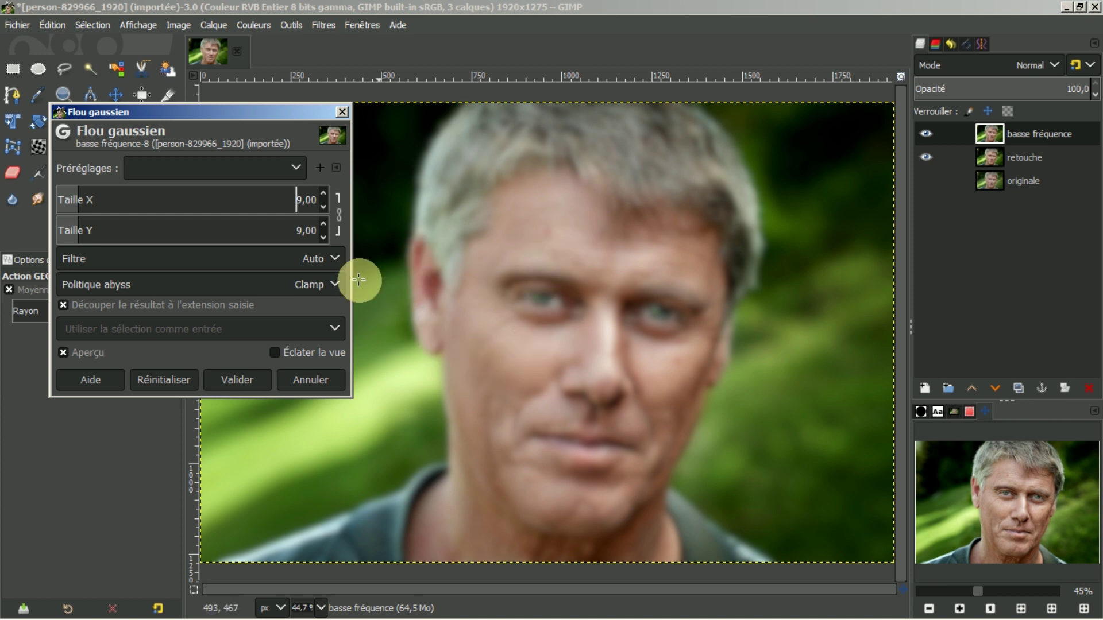
Step: Compare the blur preview with the sharp image, apply the blur, and toggle the basse fréquence layer's visibility to check it
click(63, 352)
click(63, 353)
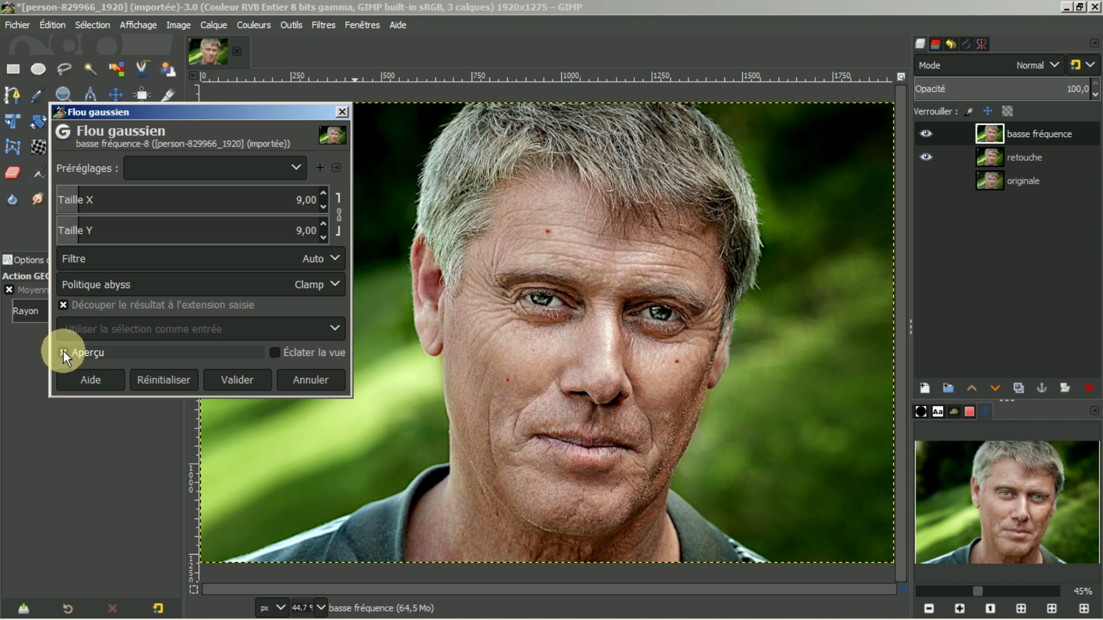
click(64, 352)
click(64, 352)
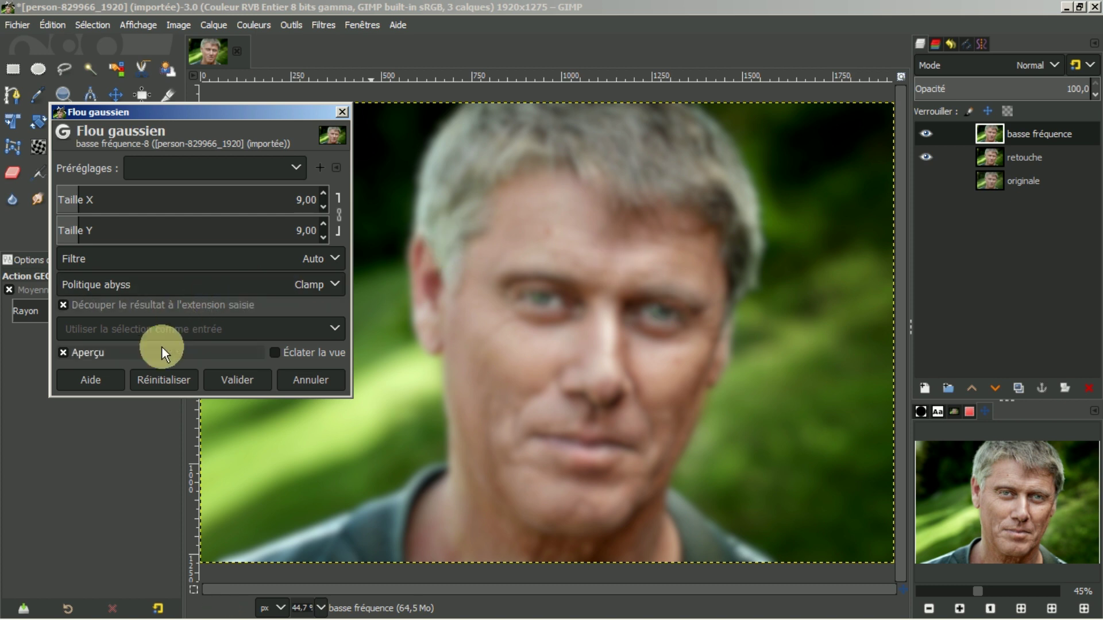
click(237, 380)
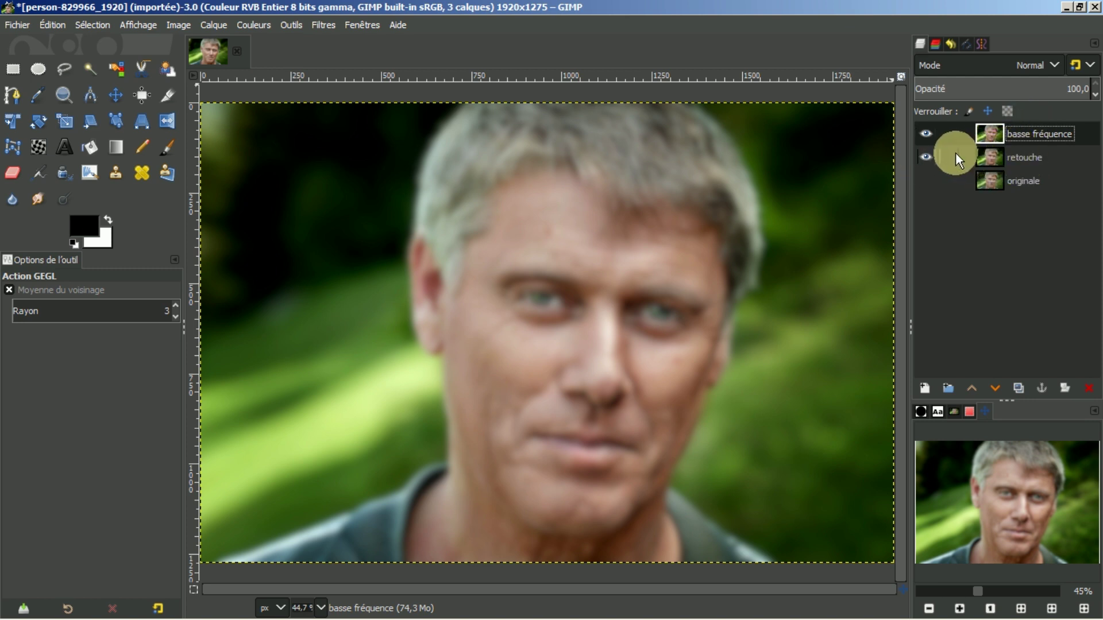
click(927, 132)
click(927, 132)
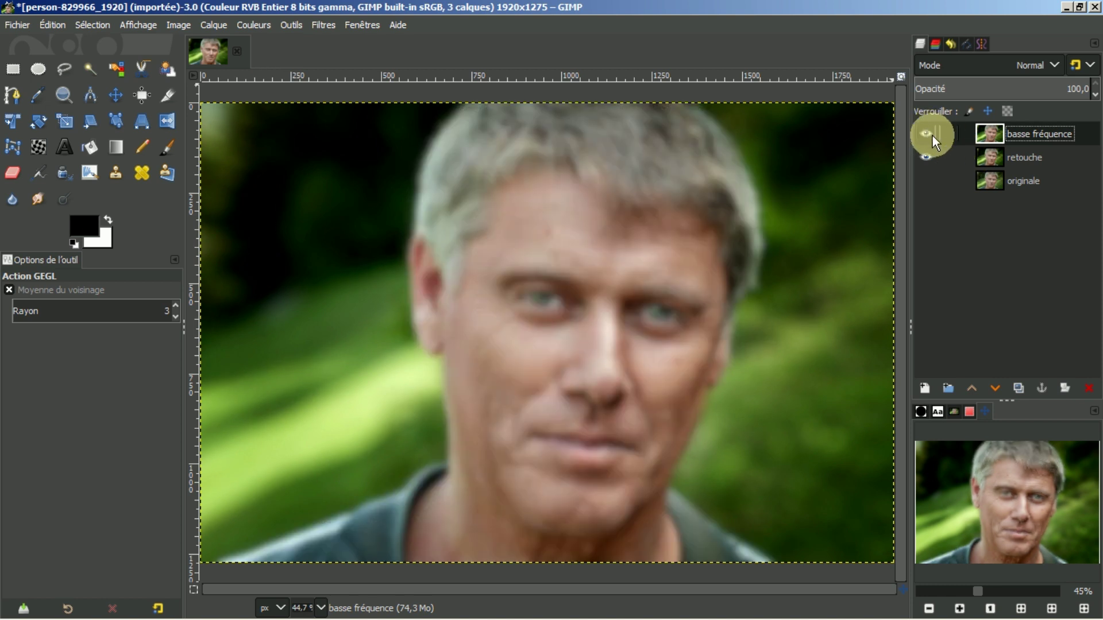
Step: Set the basse fréquence layer's mode to Extraction de grain and compare the face with the layer shown and hidden
click(1052, 67)
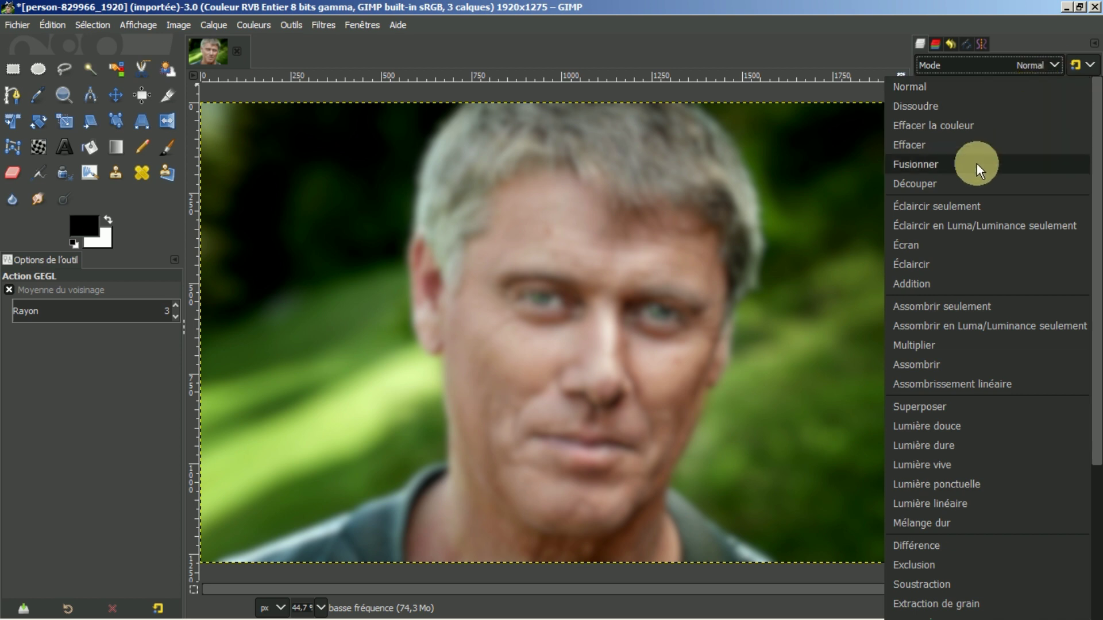
click(938, 606)
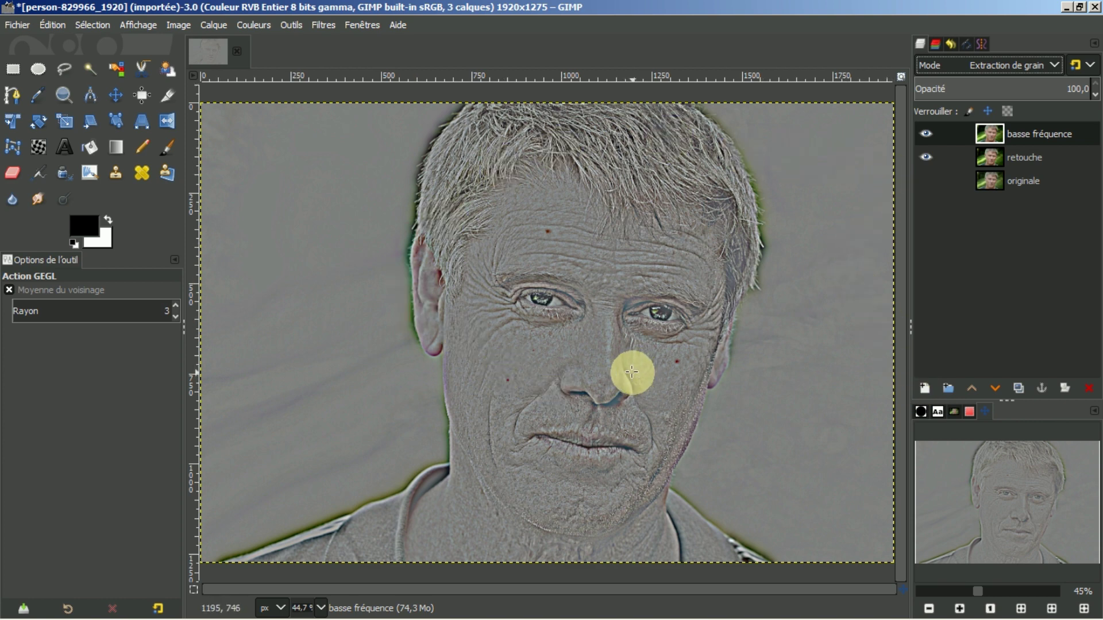
scroll(631, 372, up, 1)
scroll(632, 372, up, 1)
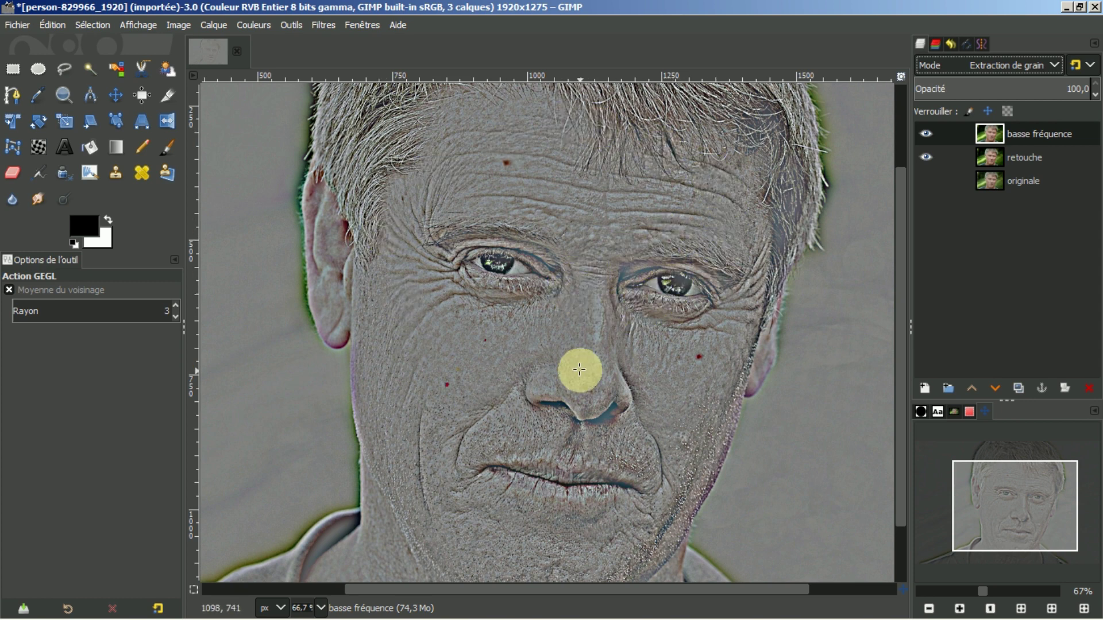
click(925, 135)
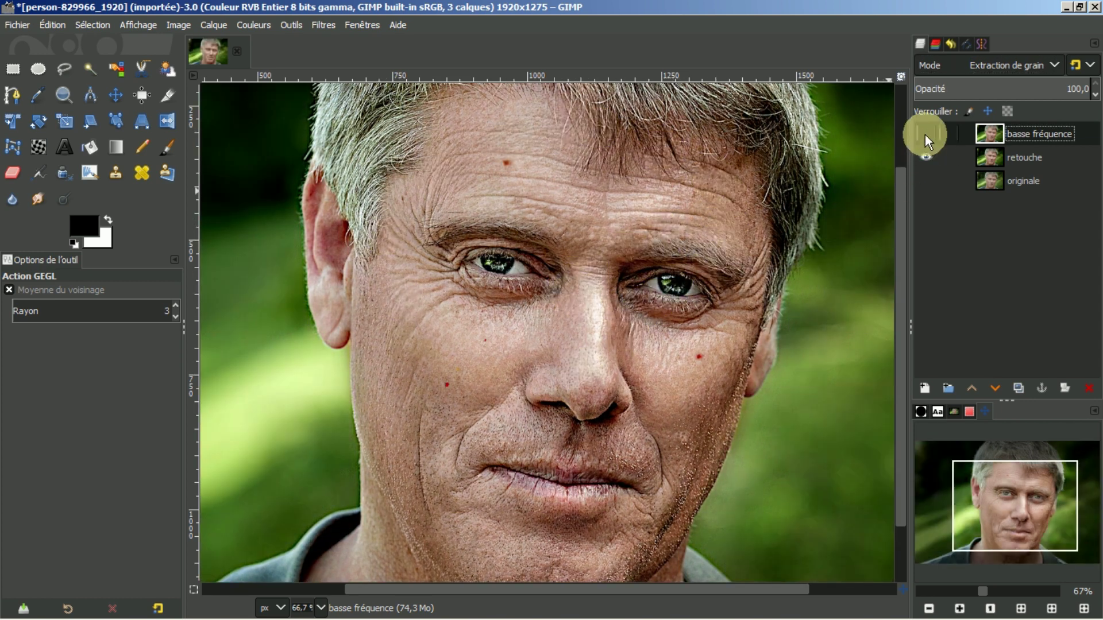
click(925, 135)
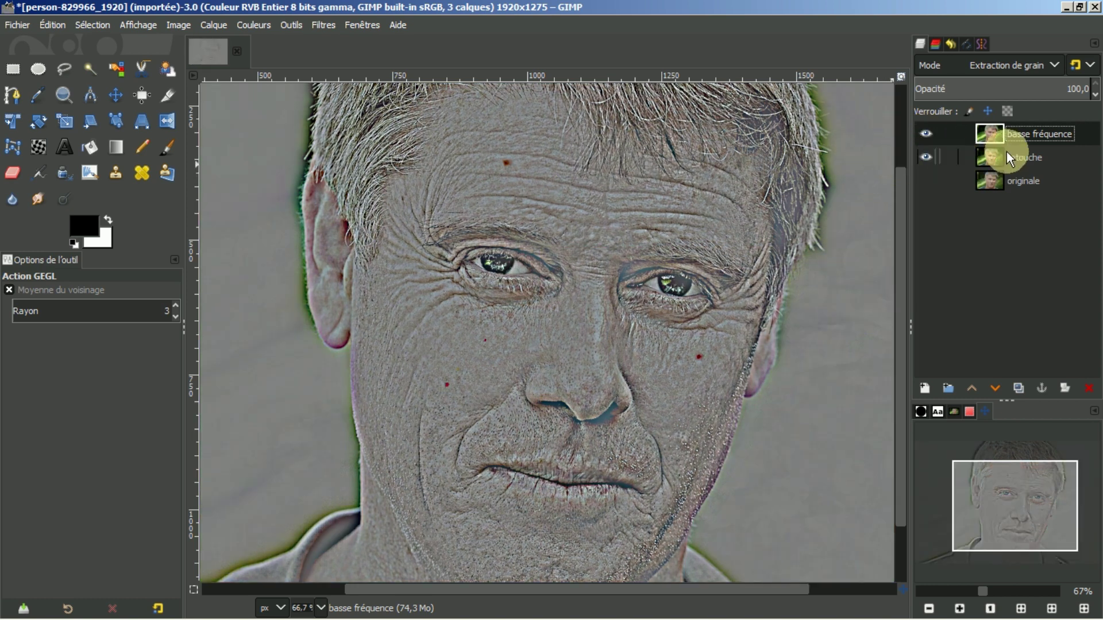
Step: Toggle the retouche layer's visibility repeatedly to examine the basse fréquence layer alone and in combination with retouche
click(925, 154)
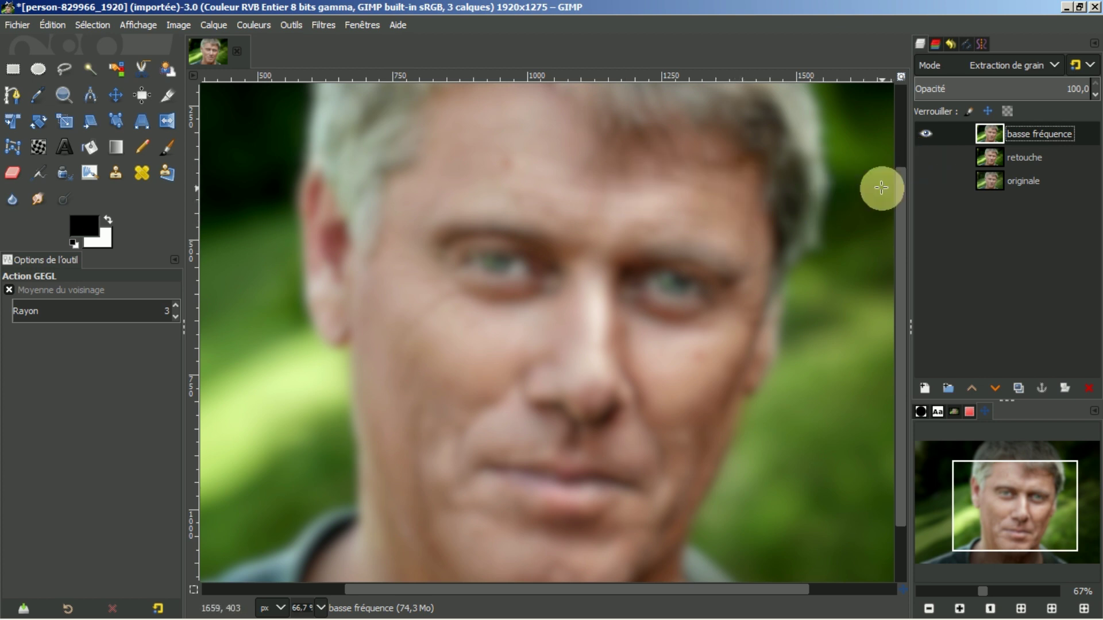
click(925, 160)
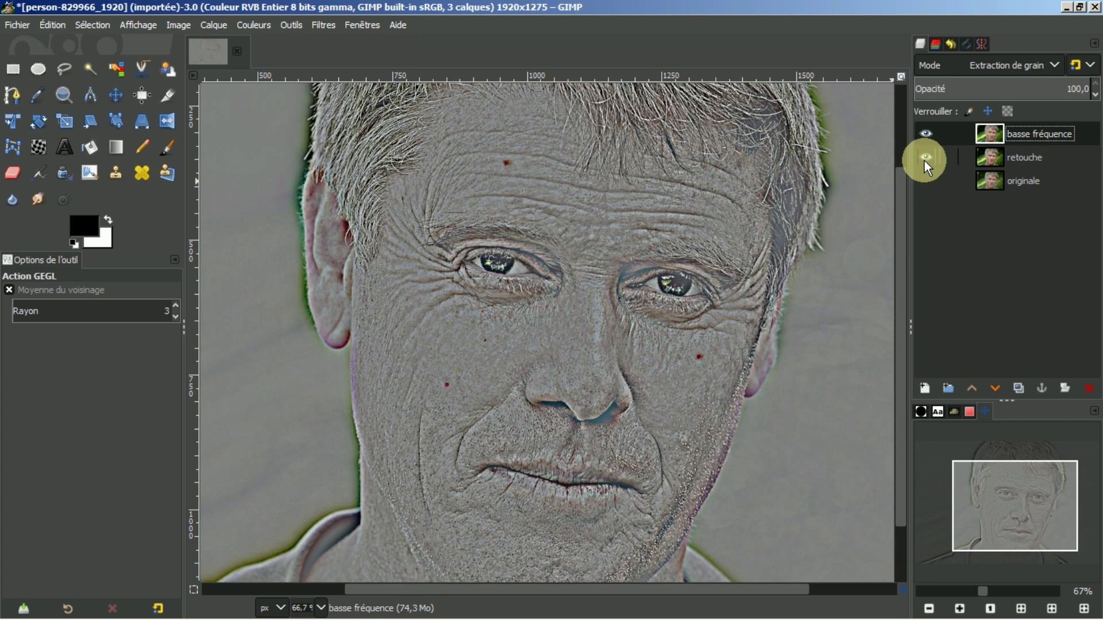
click(925, 159)
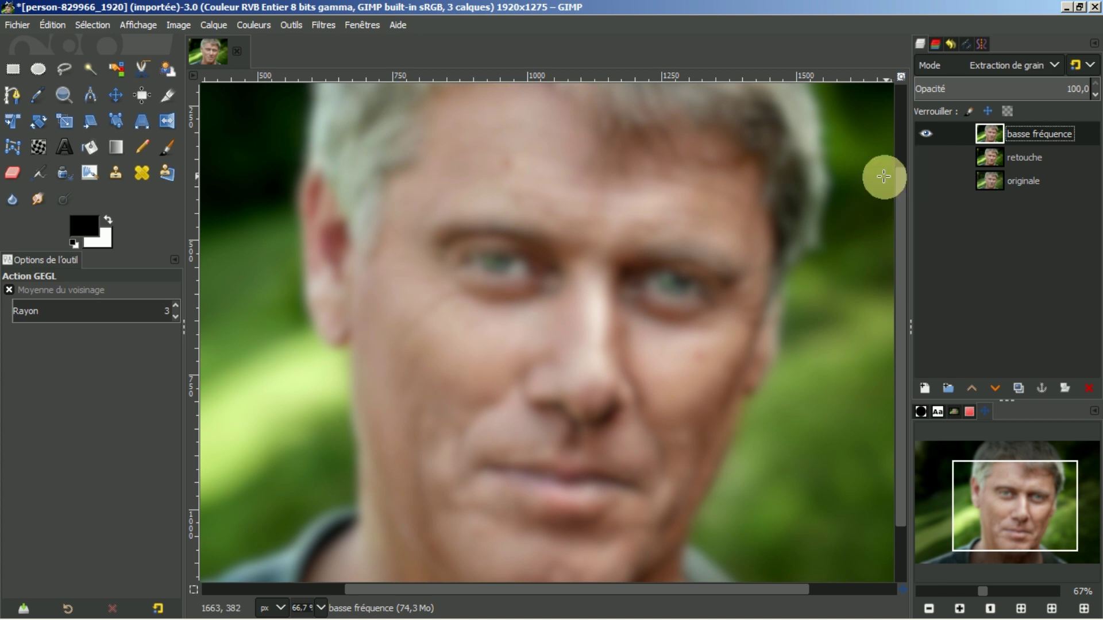
click(926, 154)
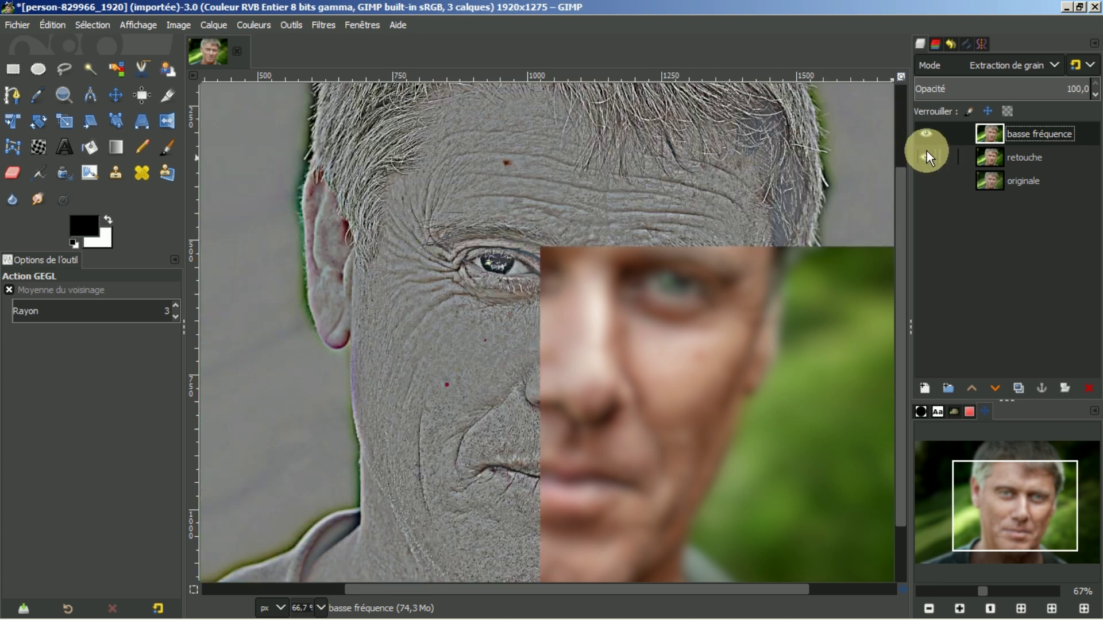
click(930, 157)
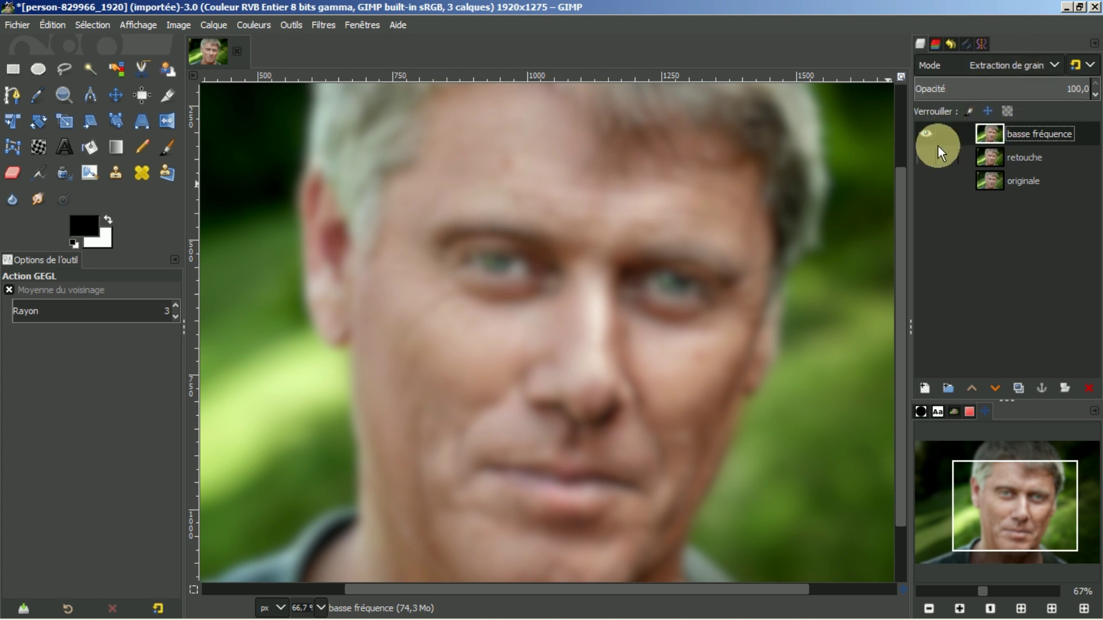
click(925, 156)
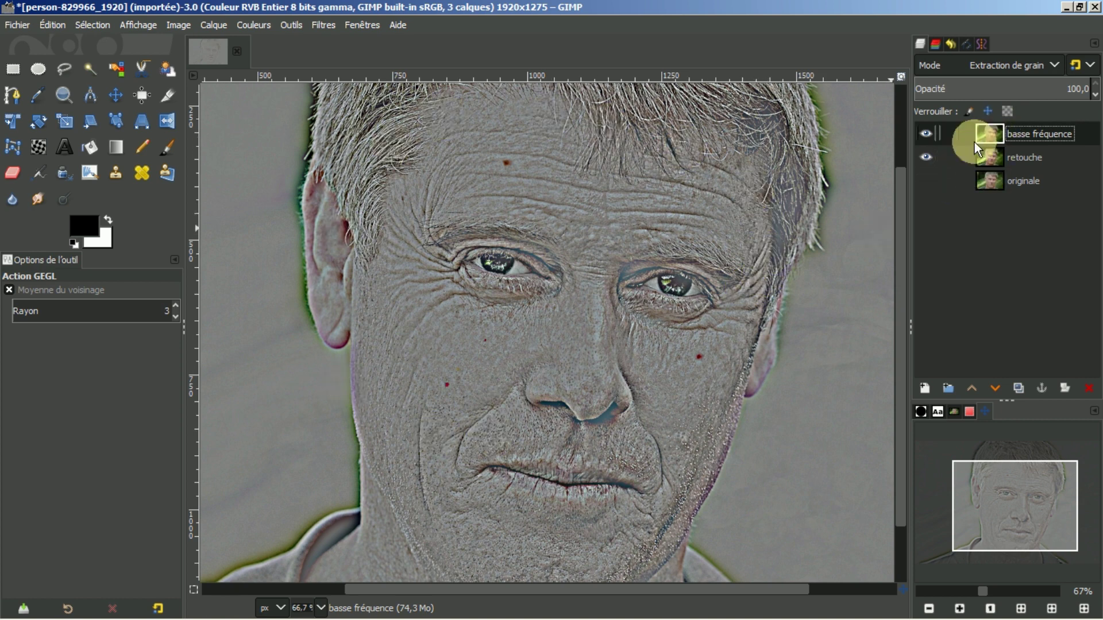
click(925, 158)
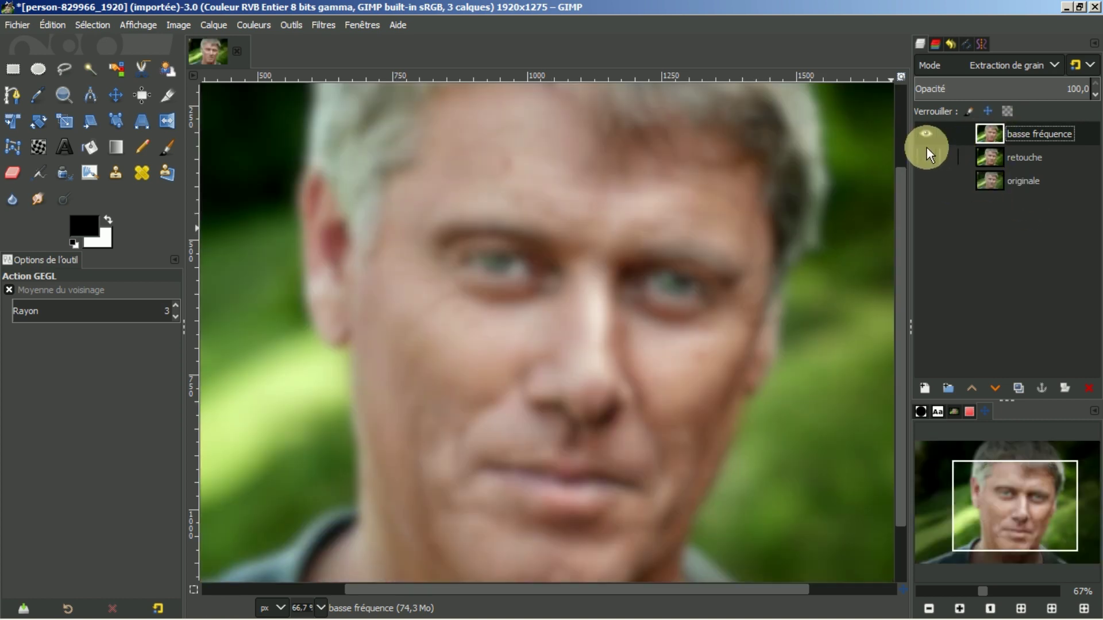
click(926, 157)
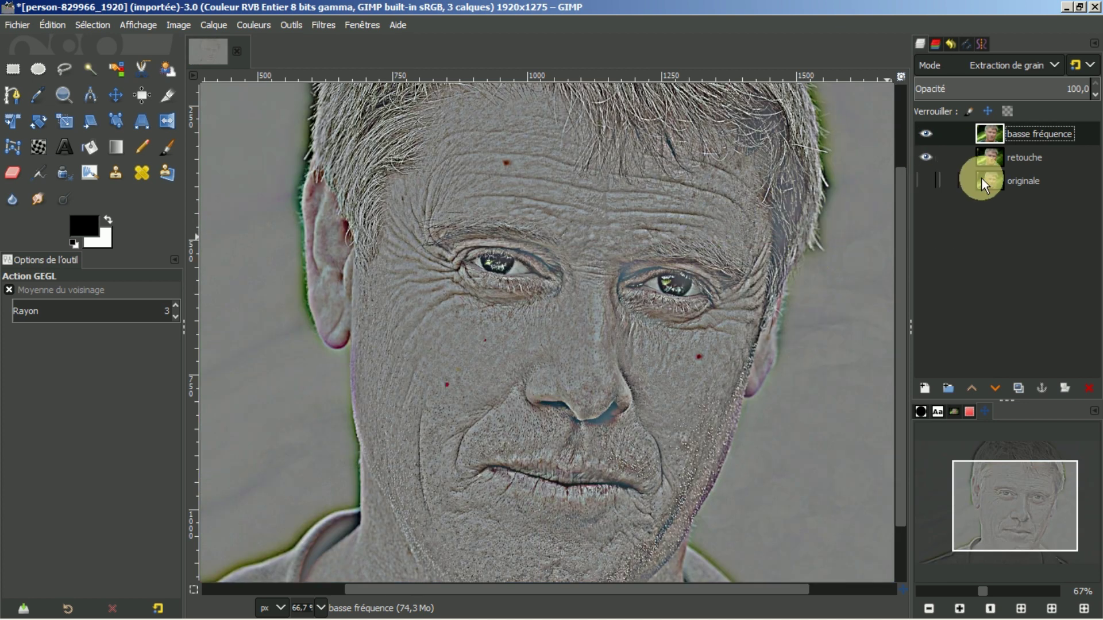
Step: Create a new layer from the visible grain-extract result and toggle its visibility to compare it with the layers below
right_click(988, 134)
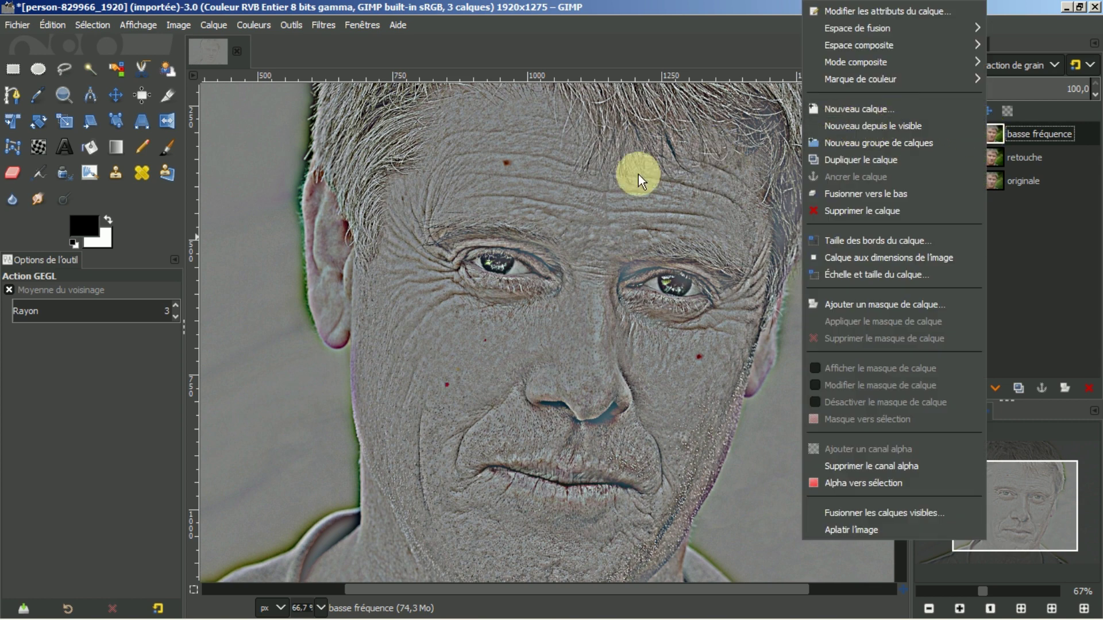
click(884, 126)
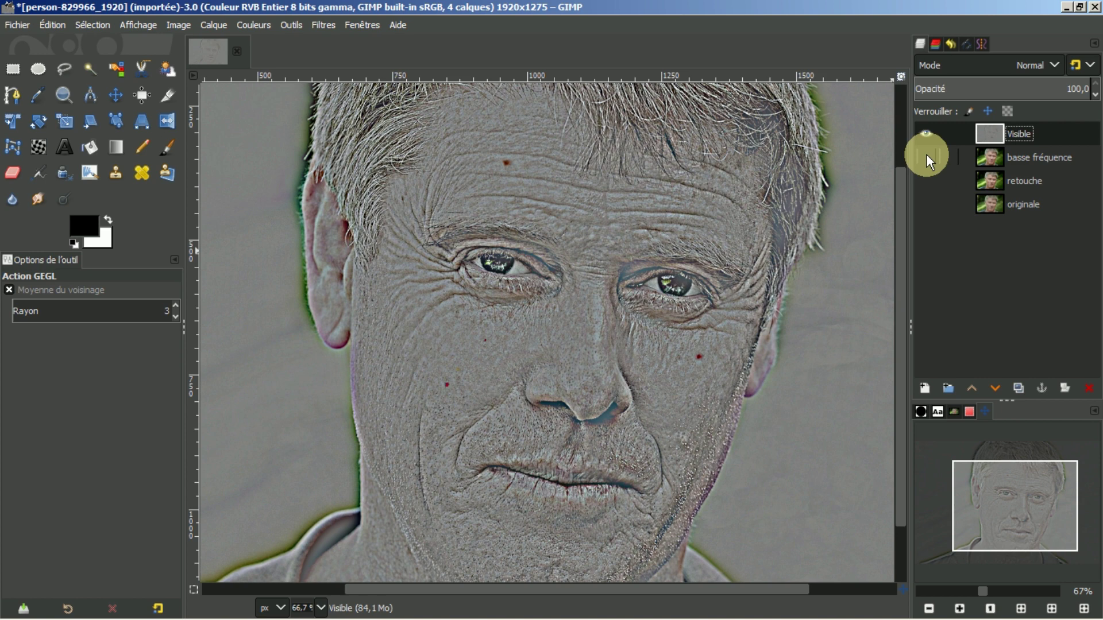
click(927, 133)
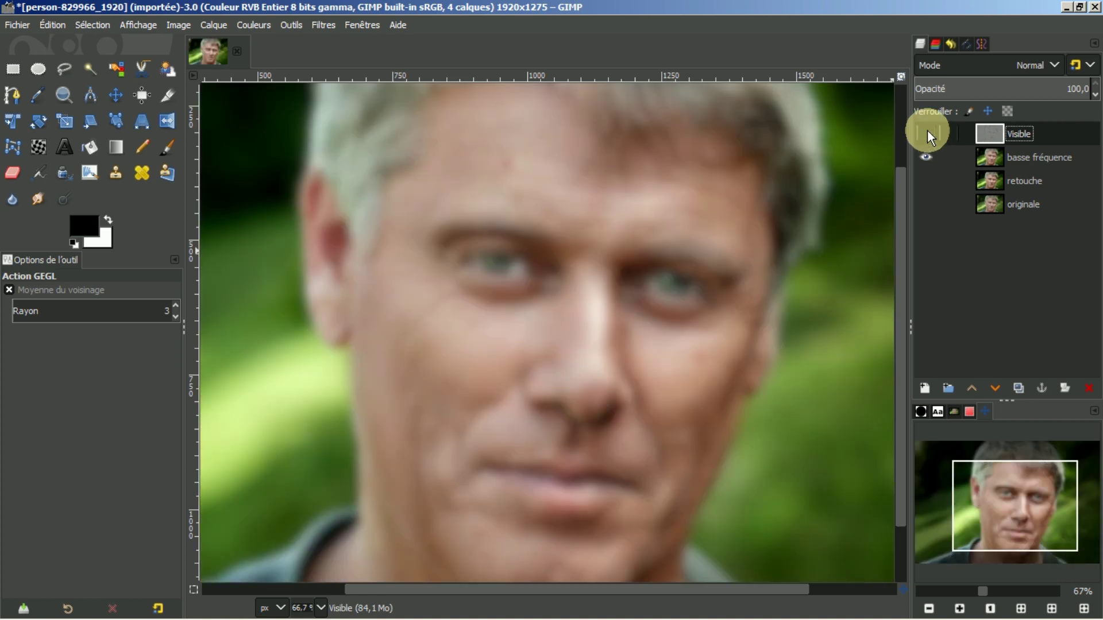
click(926, 133)
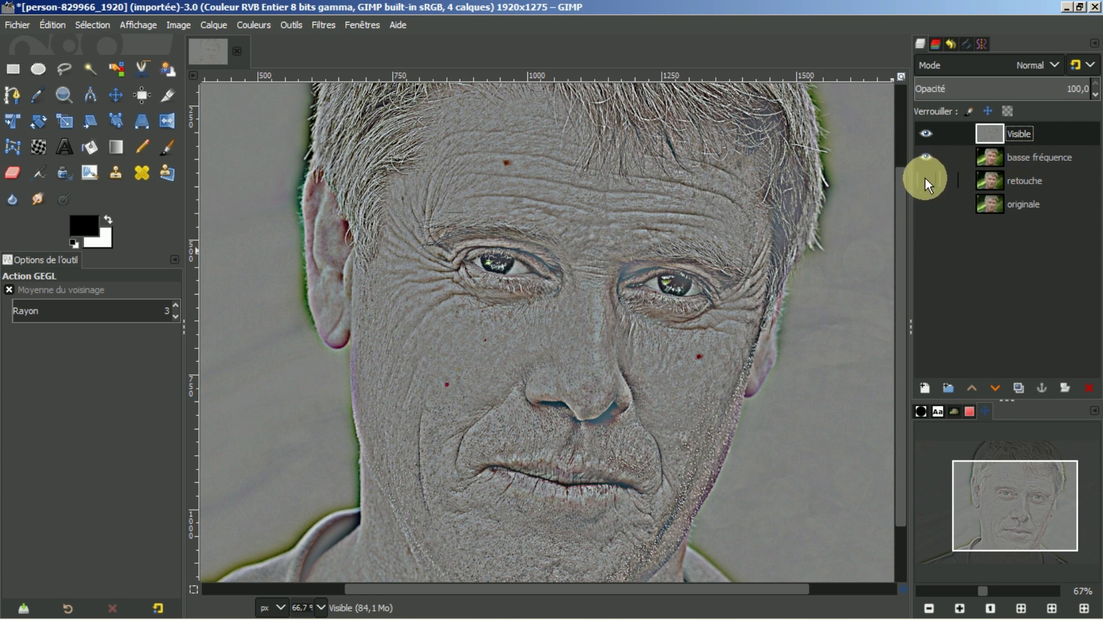
Step: Select the basse fréquence layer and, with the Visible layer hidden, toggle the retouche layer to examine the grain-extract effect
click(1015, 159)
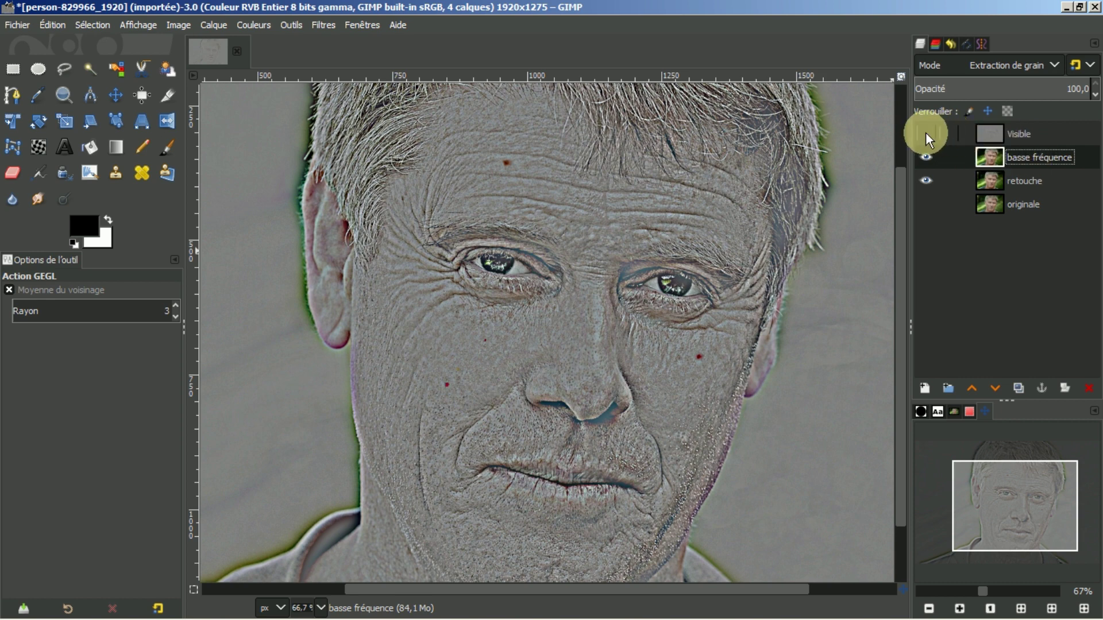
click(922, 180)
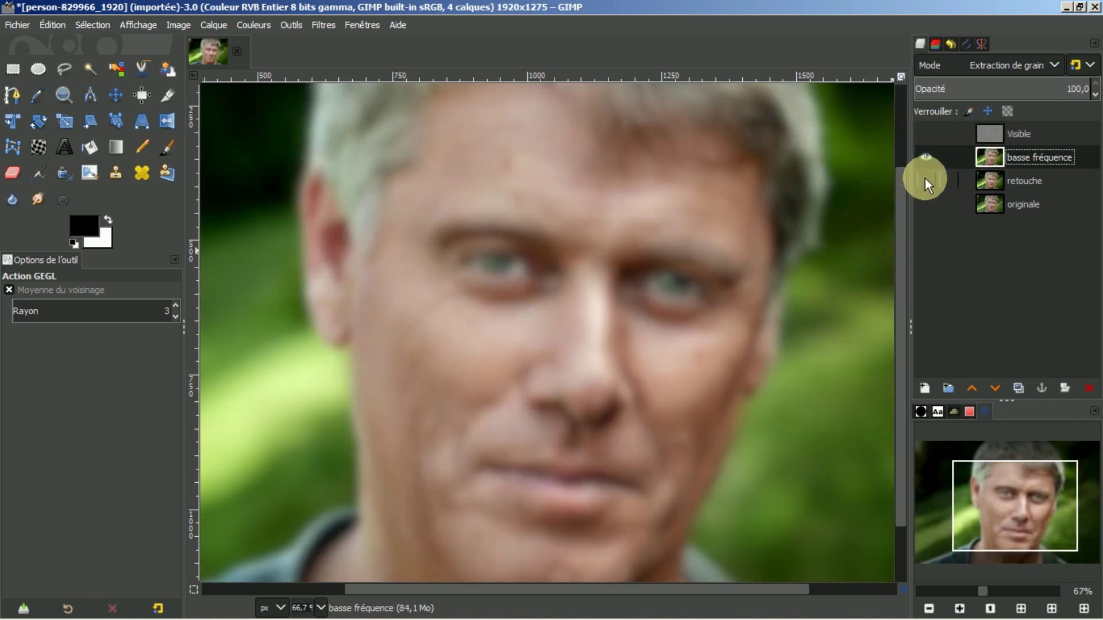
click(925, 179)
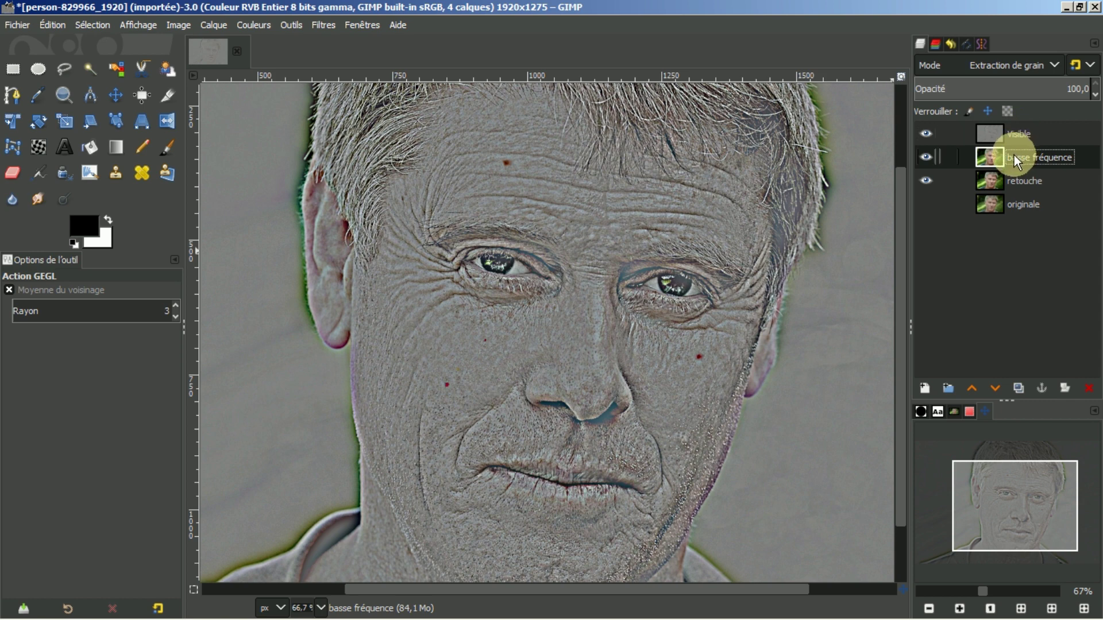
Step: Return the basse fréquence layer's mode to Normal, hide the retouche layer and toggle Visible to check the blurred layer
click(1055, 64)
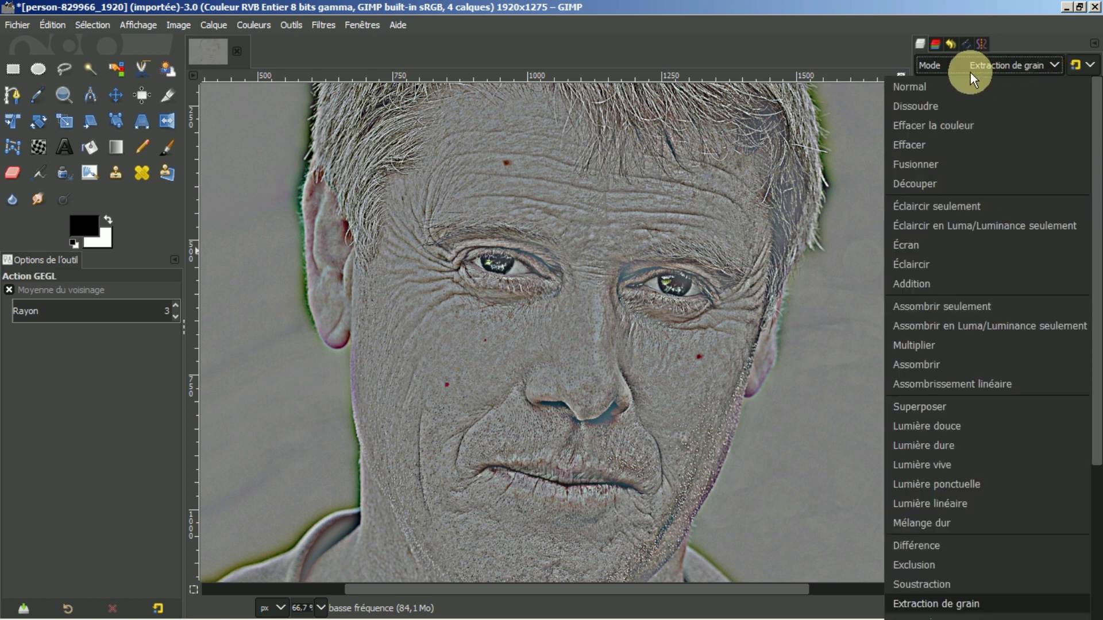
click(940, 86)
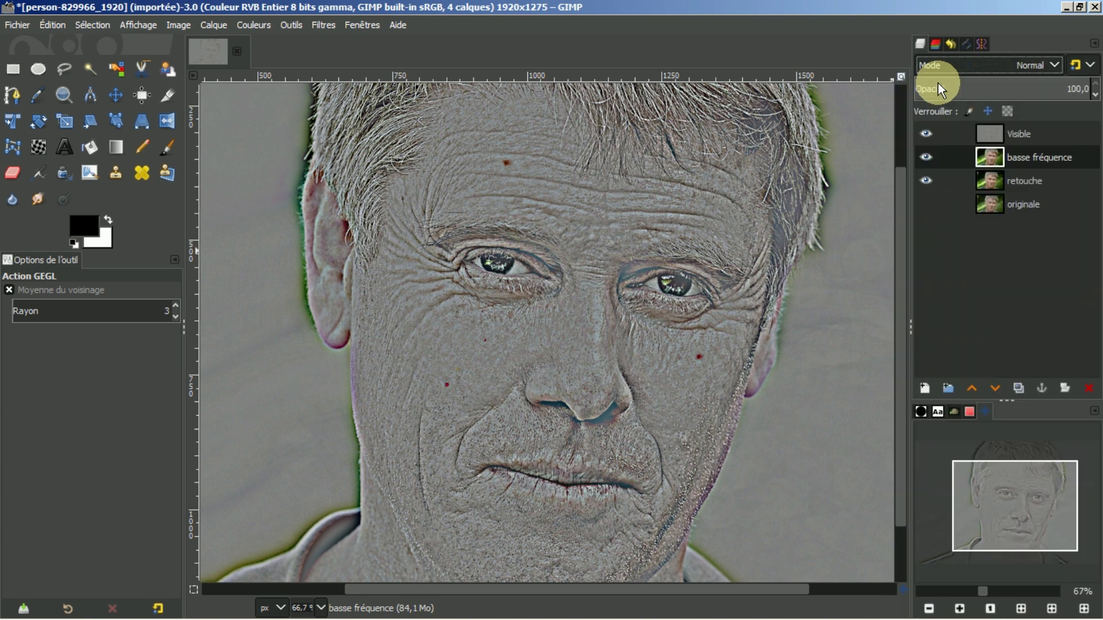
click(925, 182)
click(927, 136)
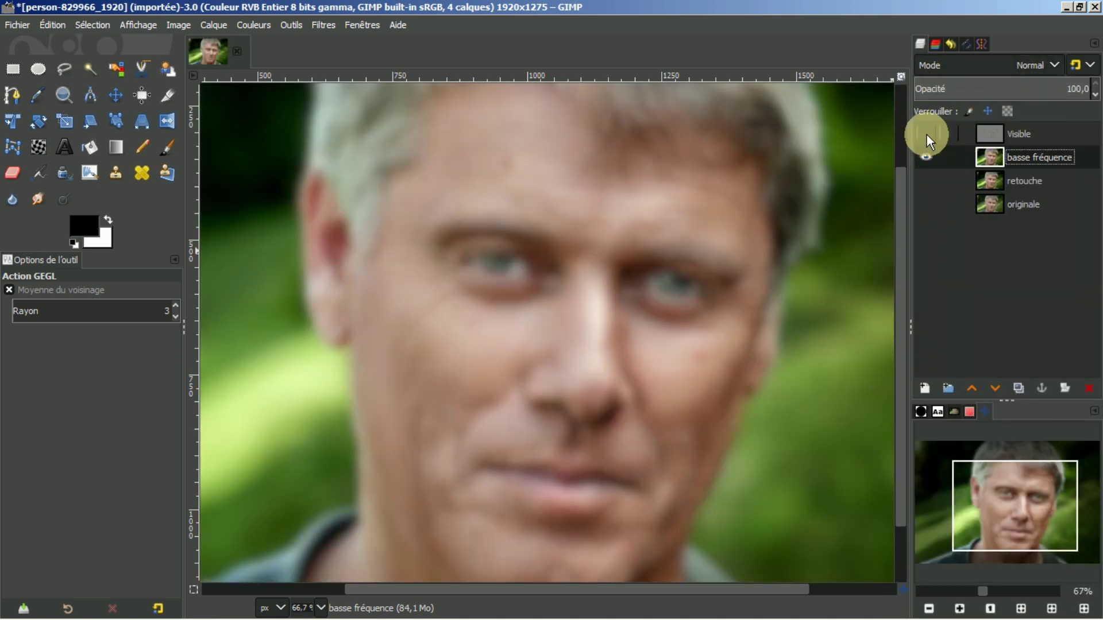
click(926, 134)
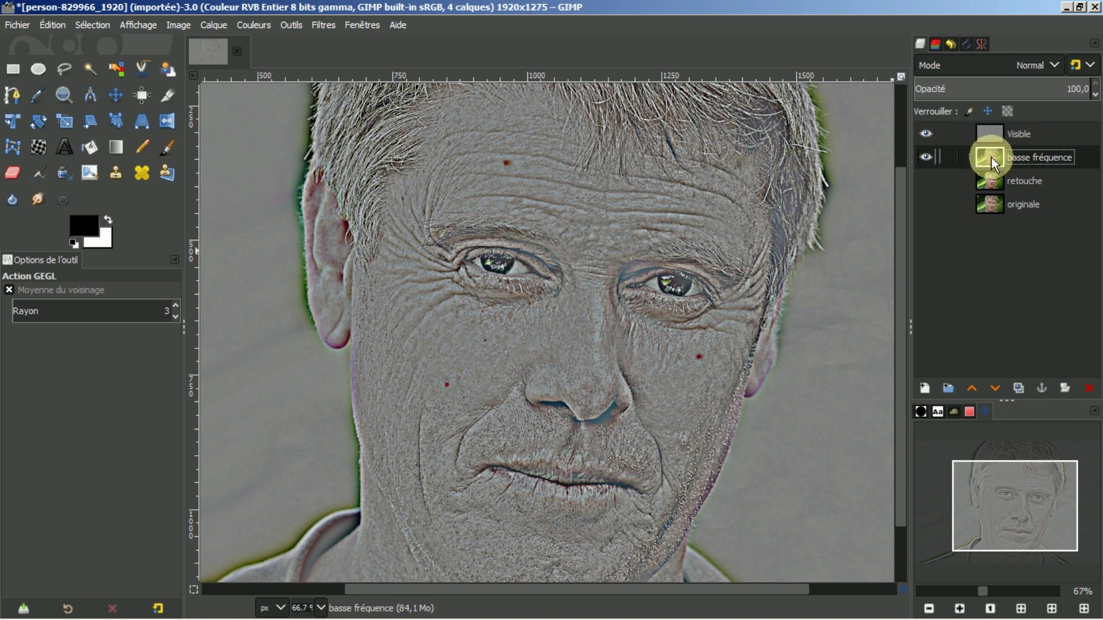
Step: Select the Visible layer and set its mode to Fusion de grain
click(1008, 134)
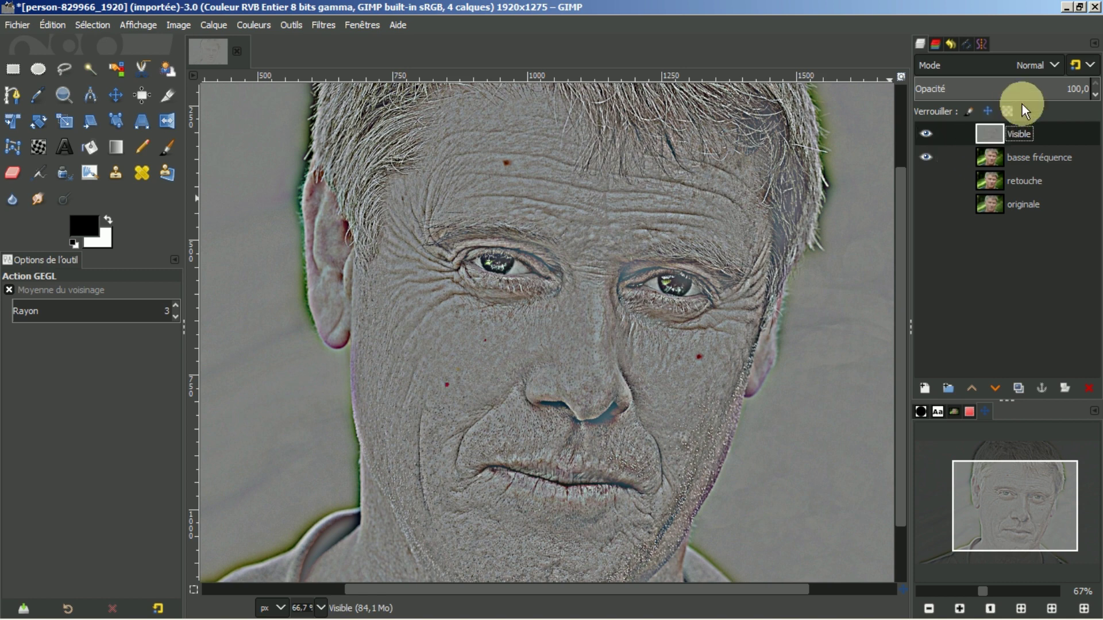
click(1057, 61)
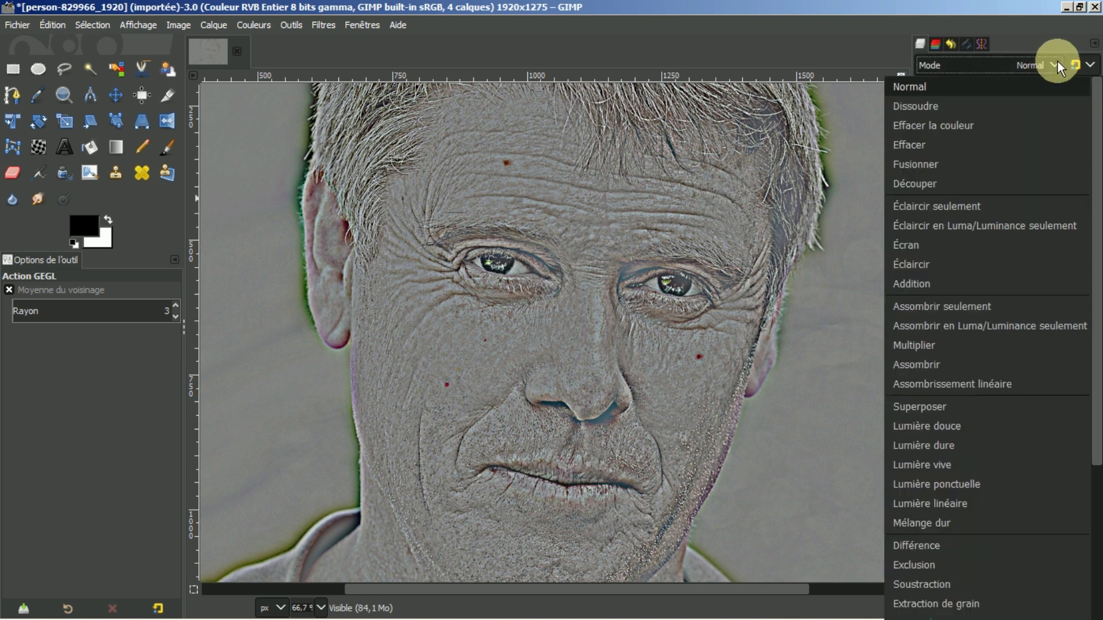
scroll(960, 543, down, 2)
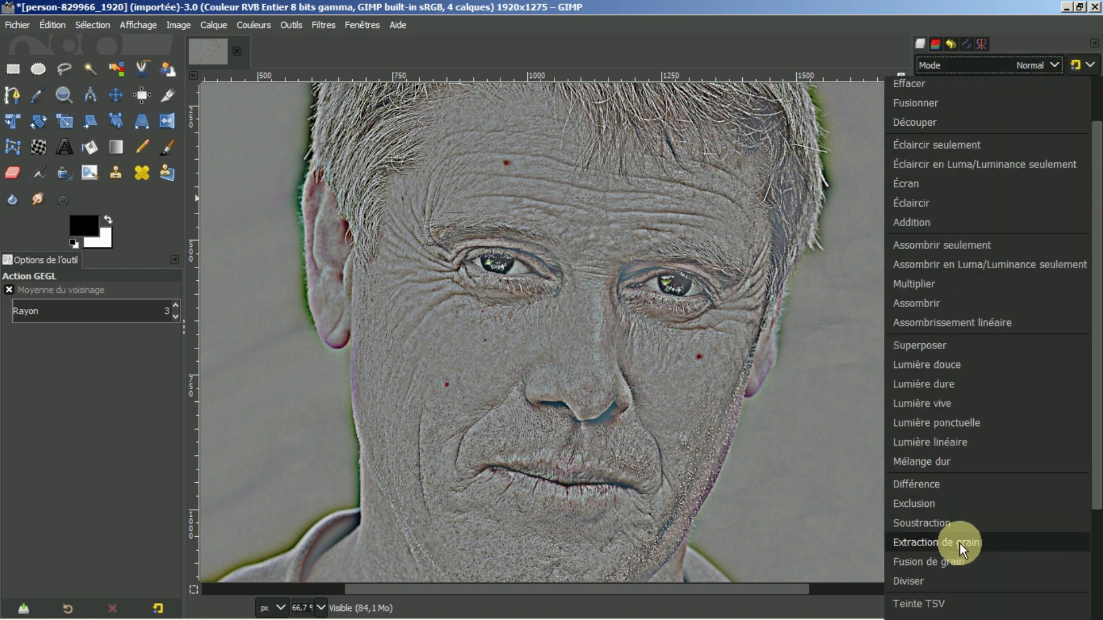
click(915, 560)
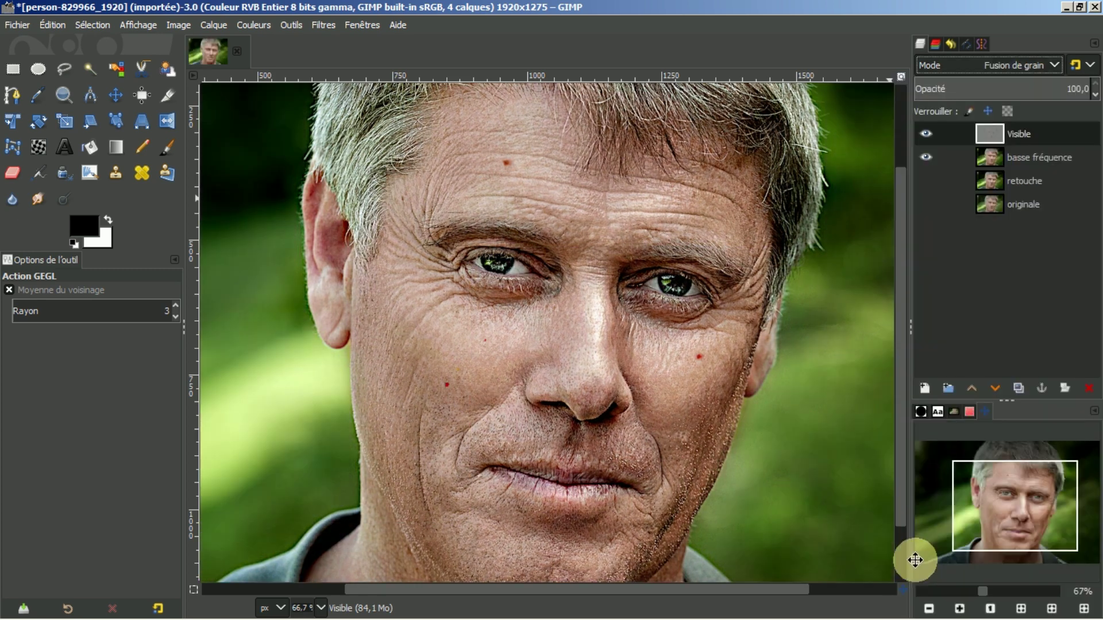
Step: Toggle the basse fréquence and Visible layers one after the other to examine each without the other
click(927, 157)
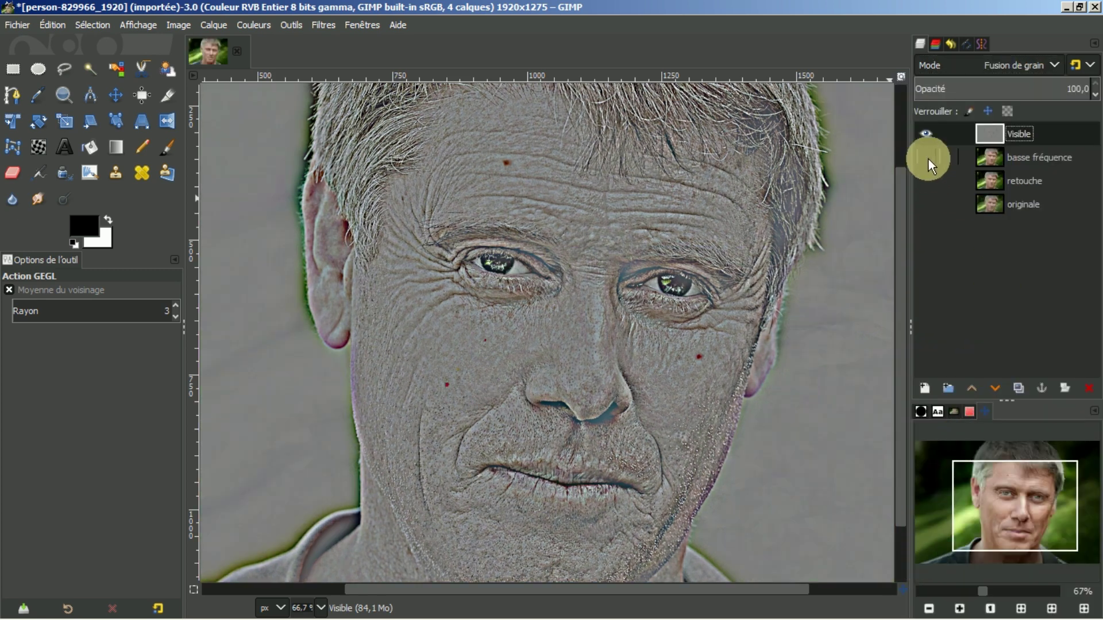
click(927, 156)
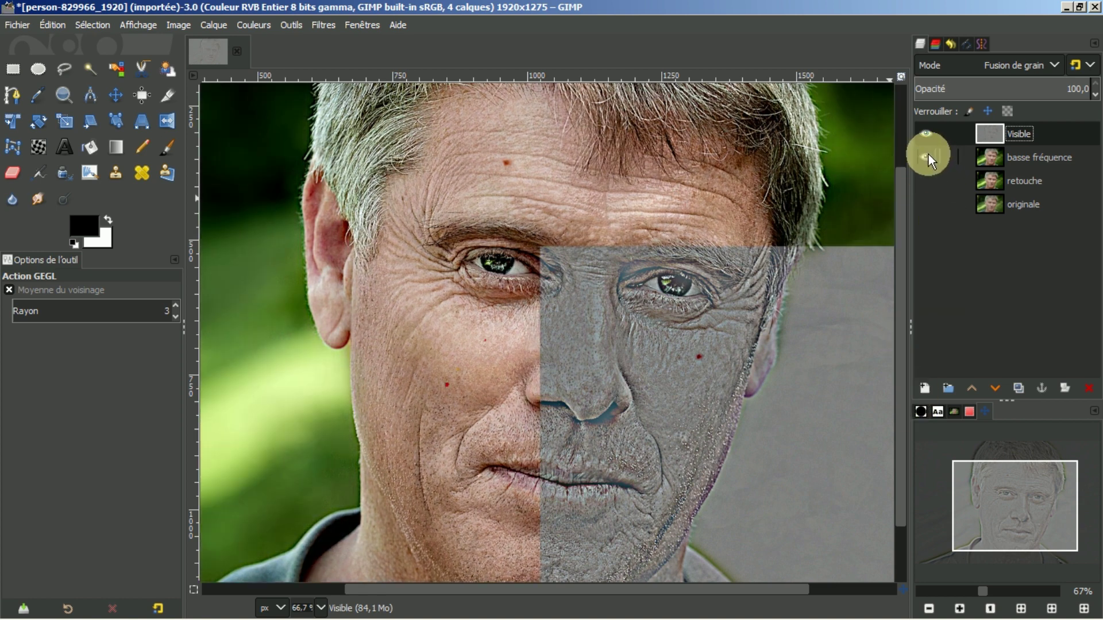
click(928, 133)
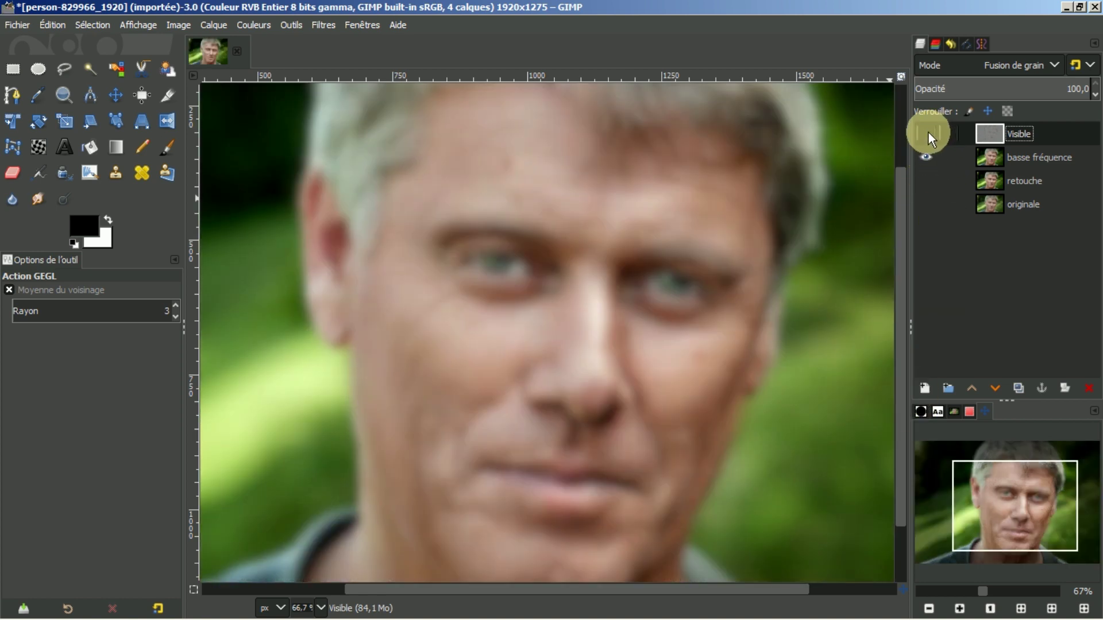
click(928, 133)
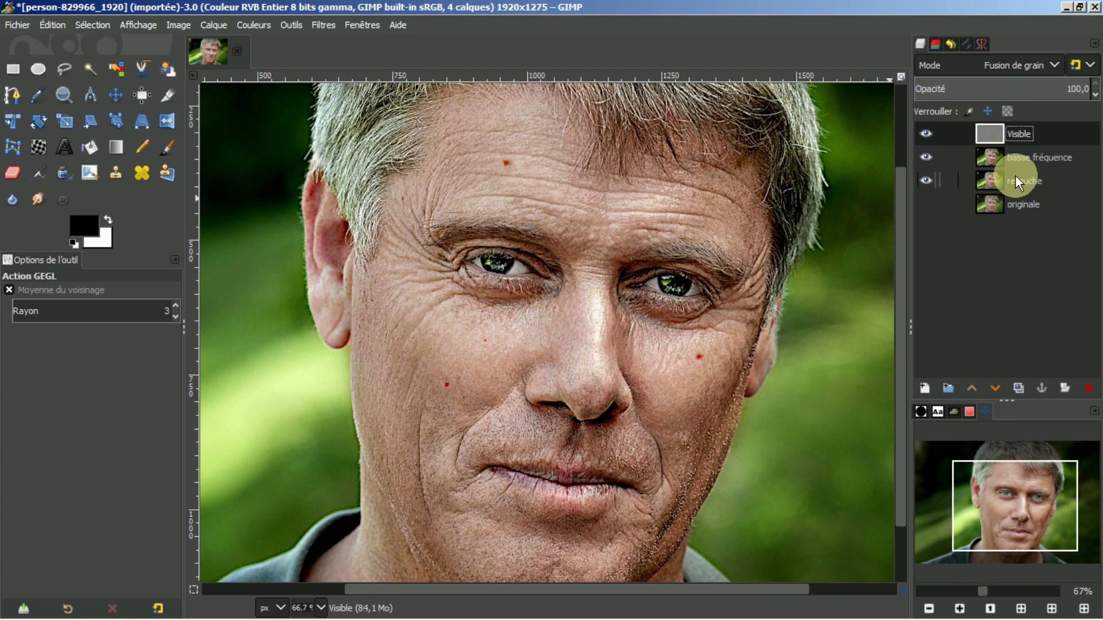
Step: Show only the retouche layer, restore all layers to compare it with the merged frequency layers, and hide retouche again
shift+click(926, 181)
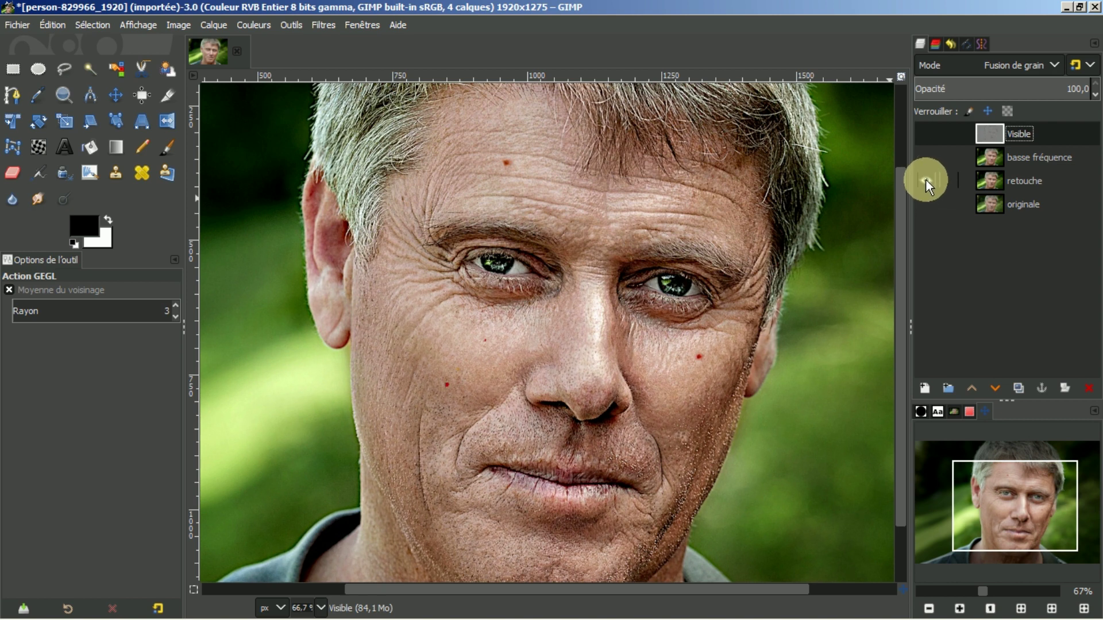
shift+click(925, 181)
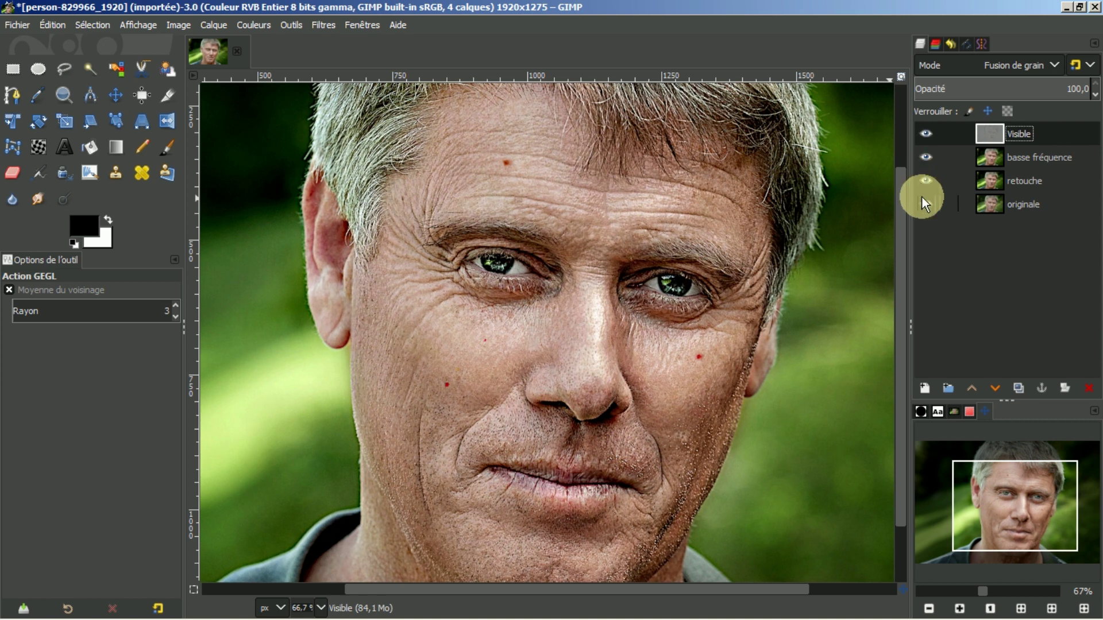
click(926, 181)
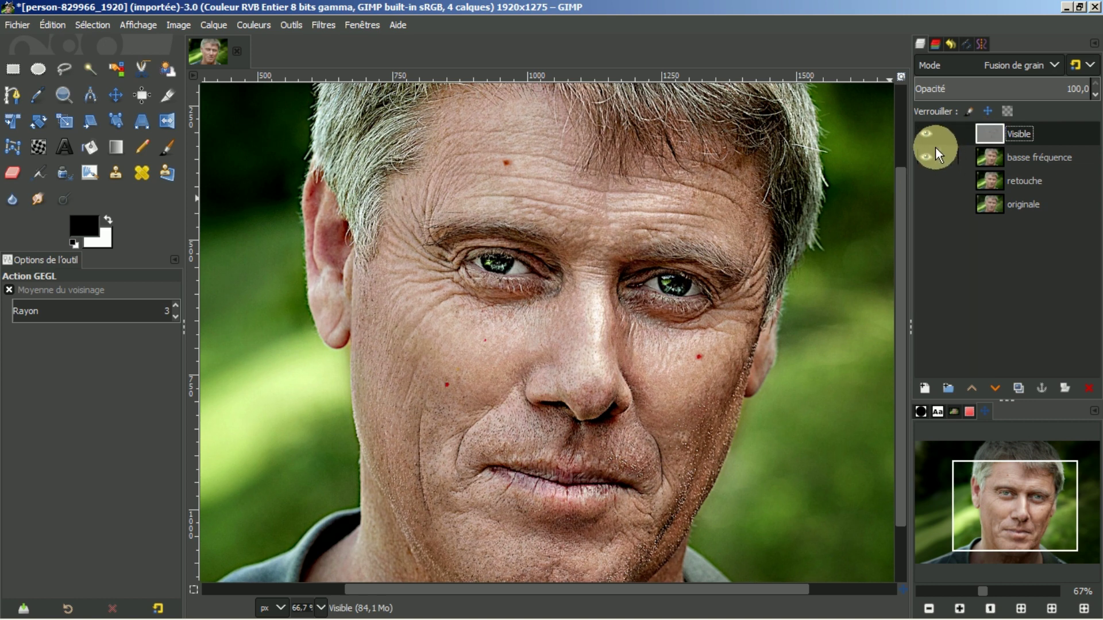
Step: Hide and restore the Visible and basse fréquence layers alternately to compare the blurred tones with the fine skin texture
click(926, 133)
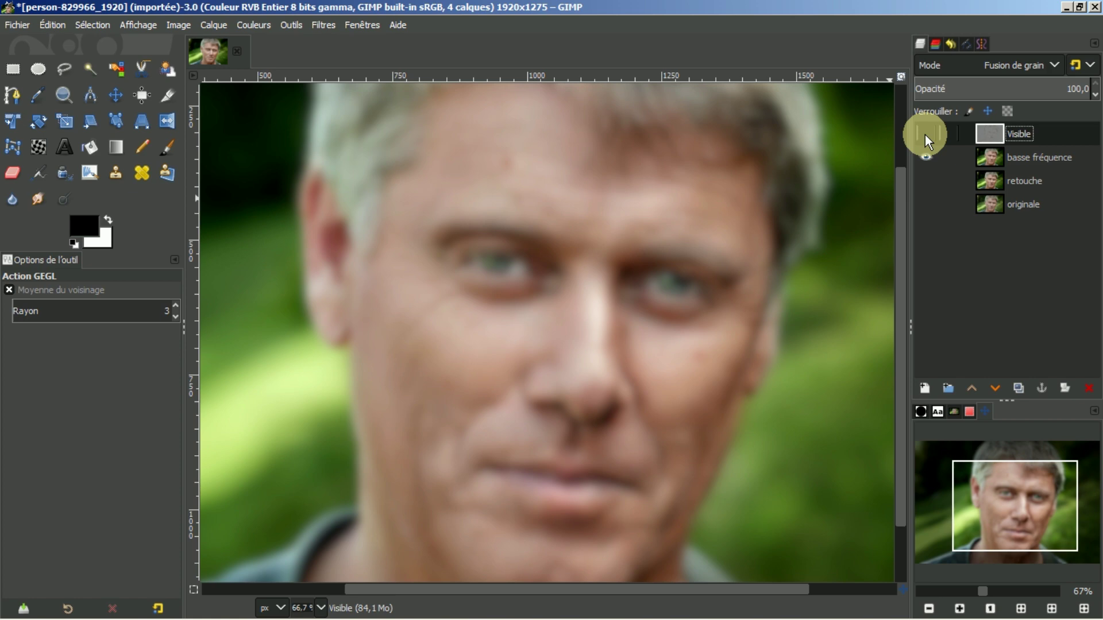
click(925, 135)
click(929, 159)
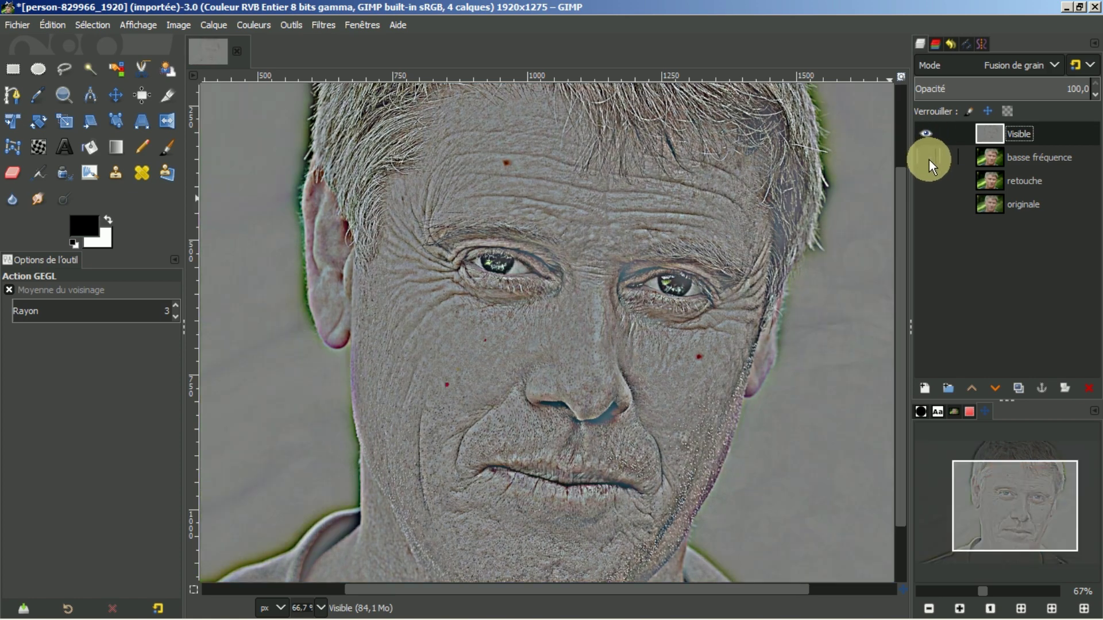
click(929, 159)
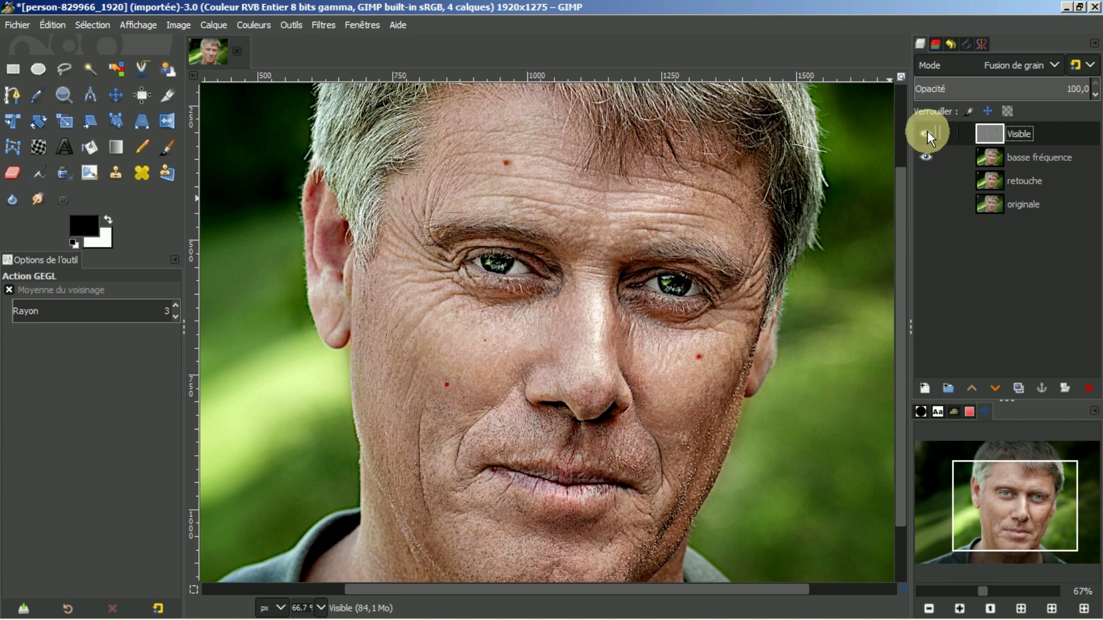
click(925, 134)
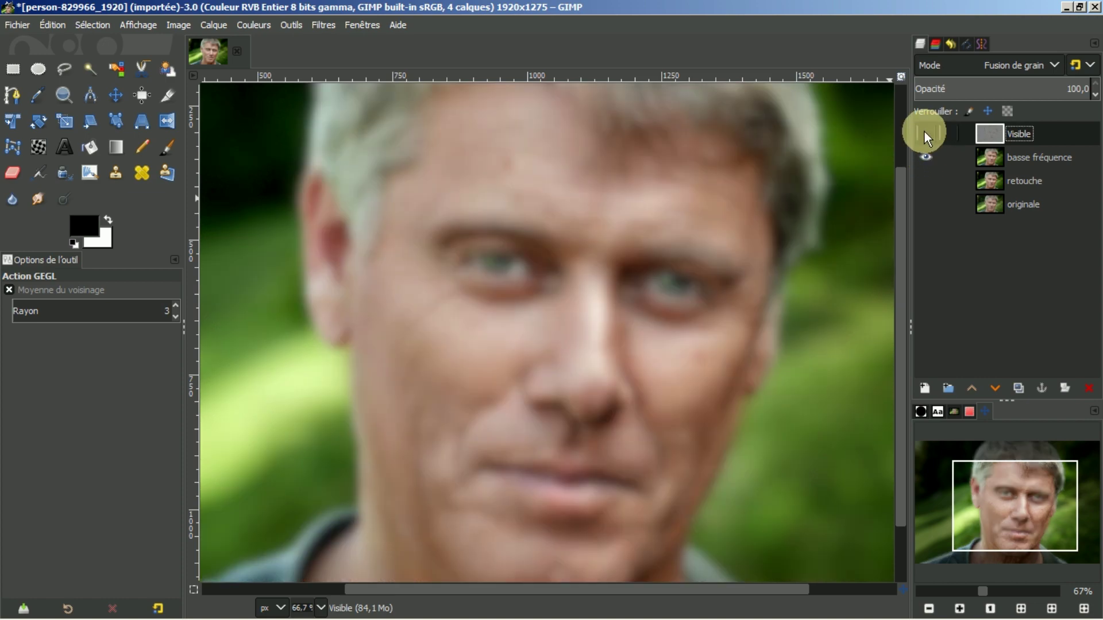
click(924, 134)
click(927, 157)
click(928, 157)
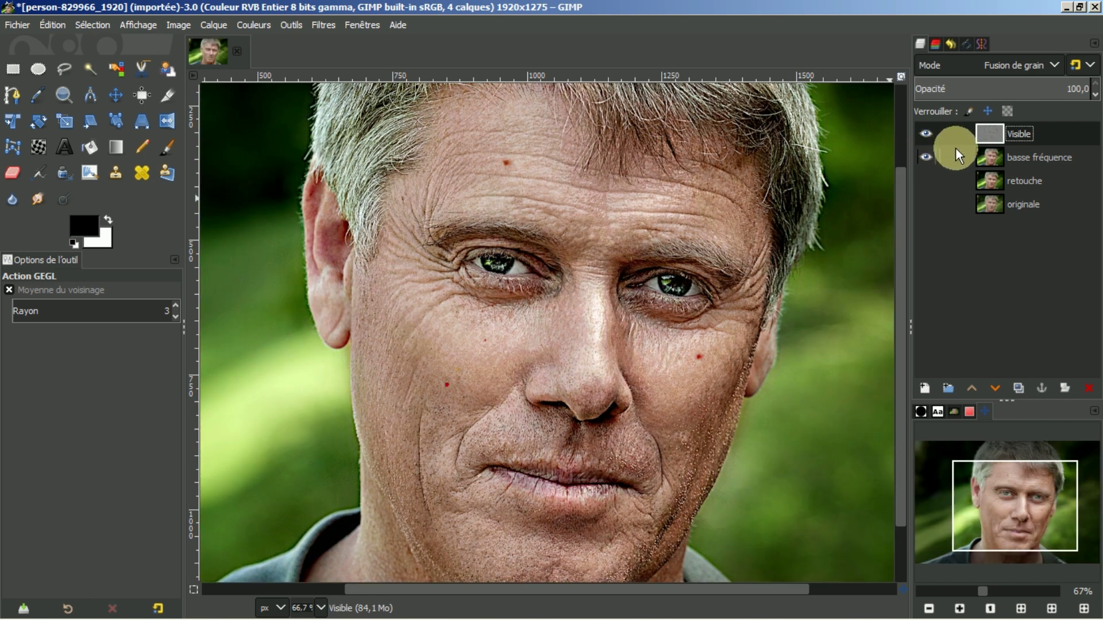
Step: Inspect the blurred face with Visible hidden, and the texture detail with basse fréquence hidden, restoring each layer
click(927, 135)
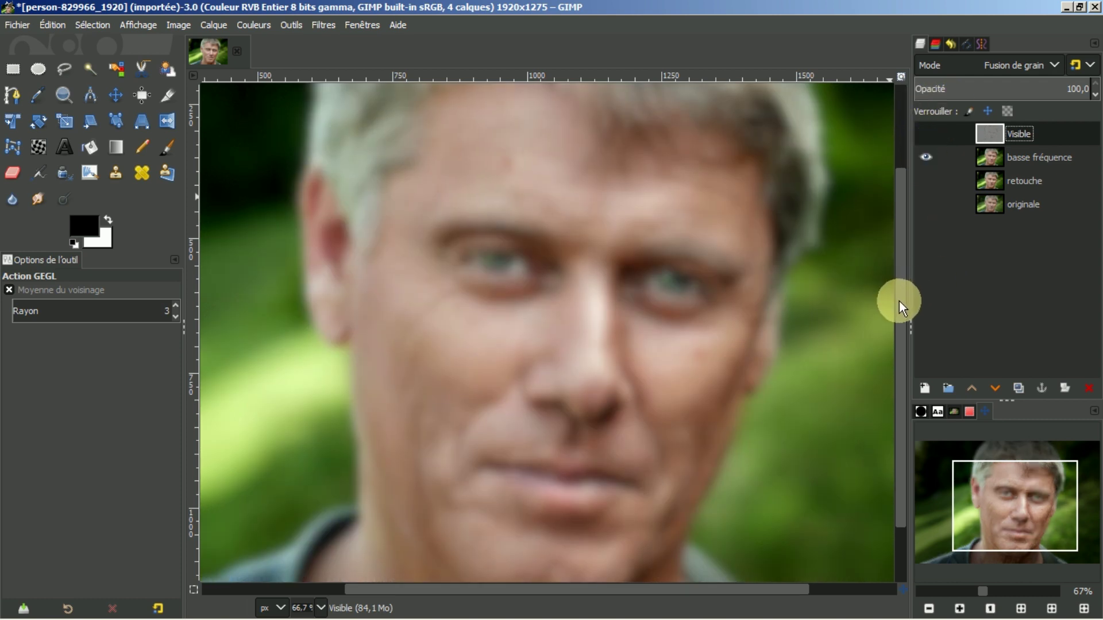
scroll(898, 301, down, 1)
click(924, 135)
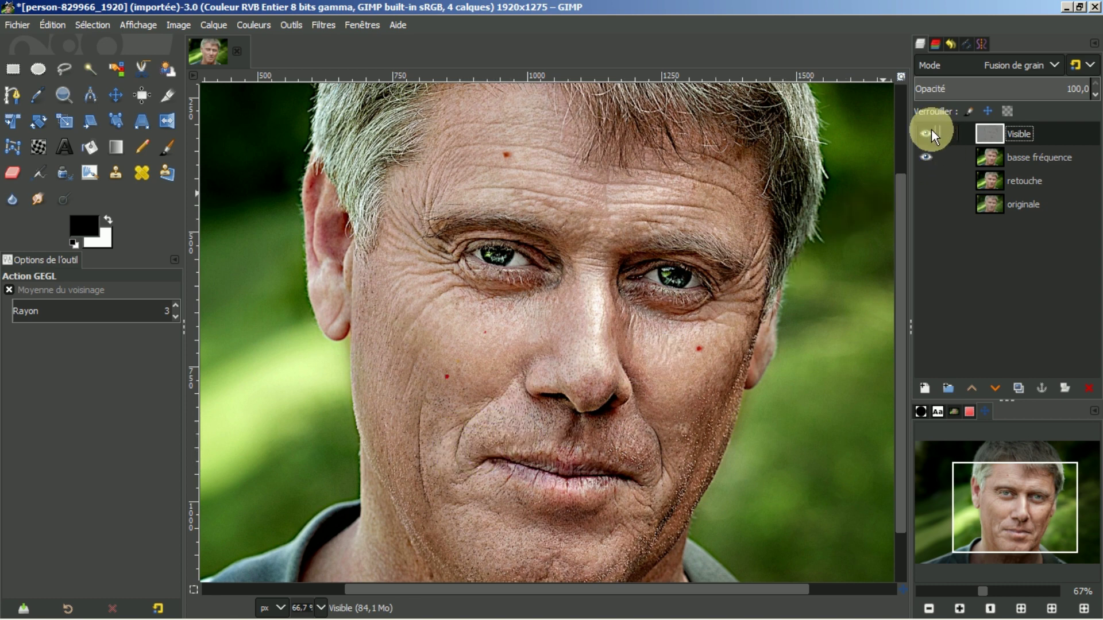
click(924, 156)
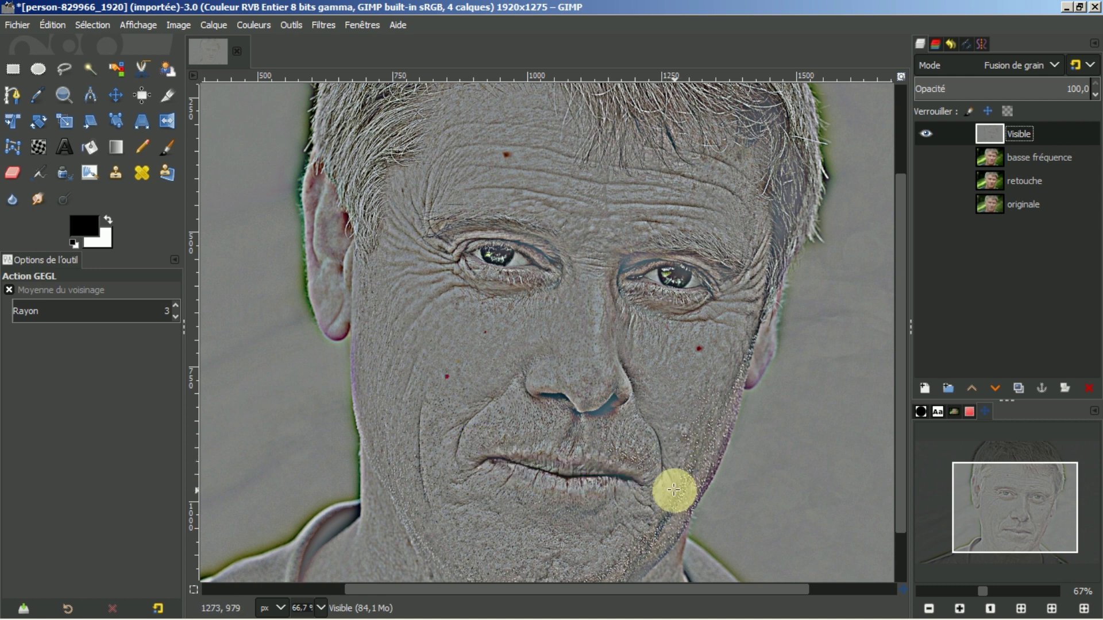
click(926, 155)
Step: Hide the Visible layer, select the basse fréquence layer and view the lower face at 100%
click(927, 133)
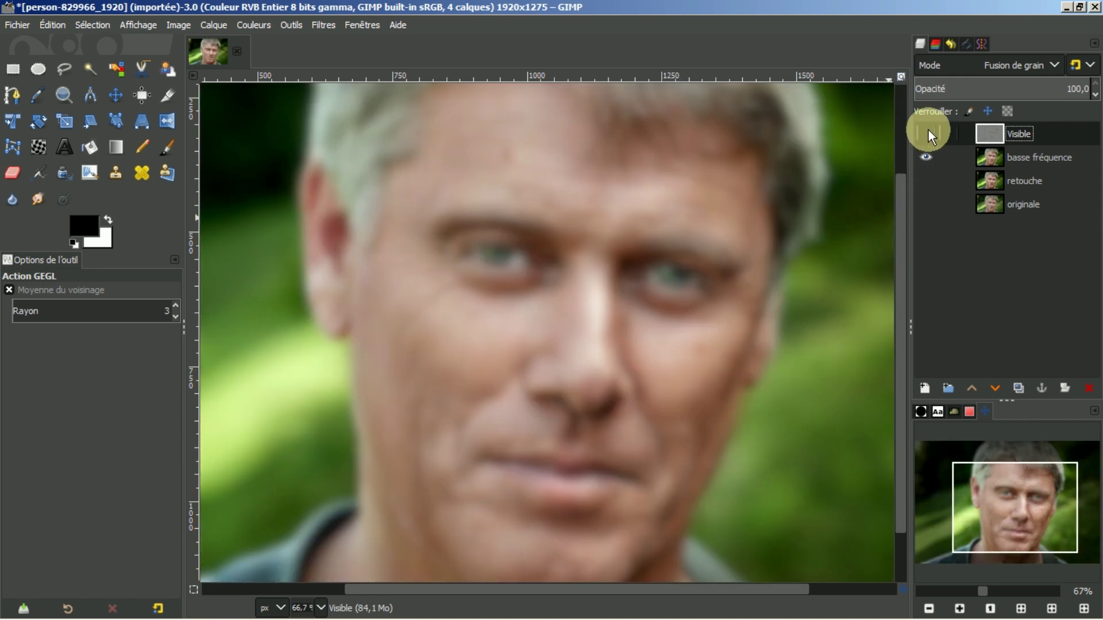
click(990, 156)
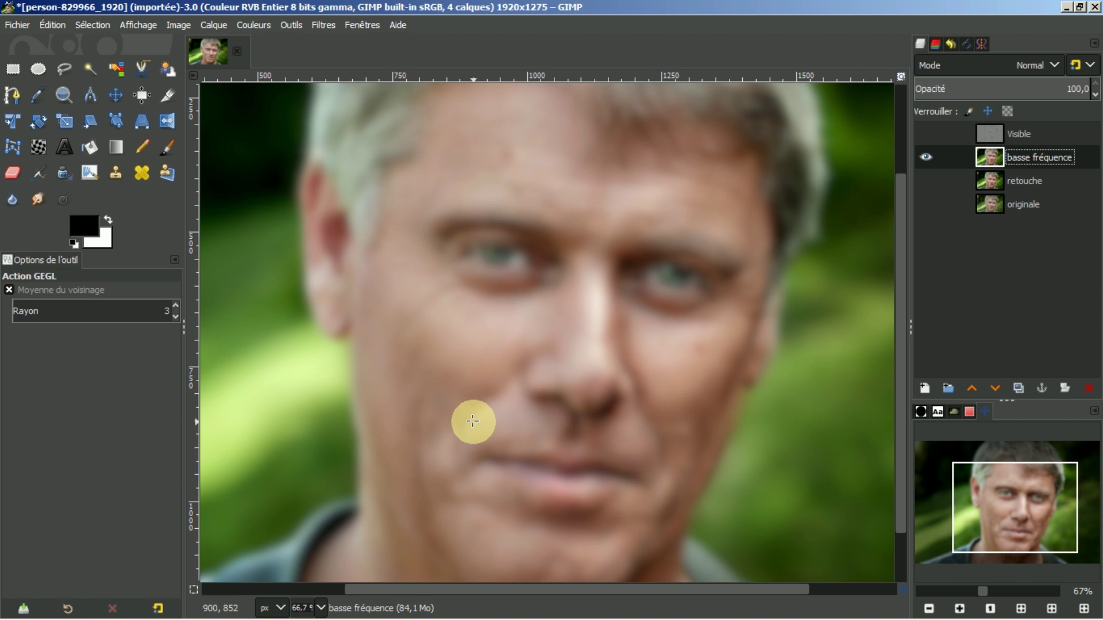
key(1)
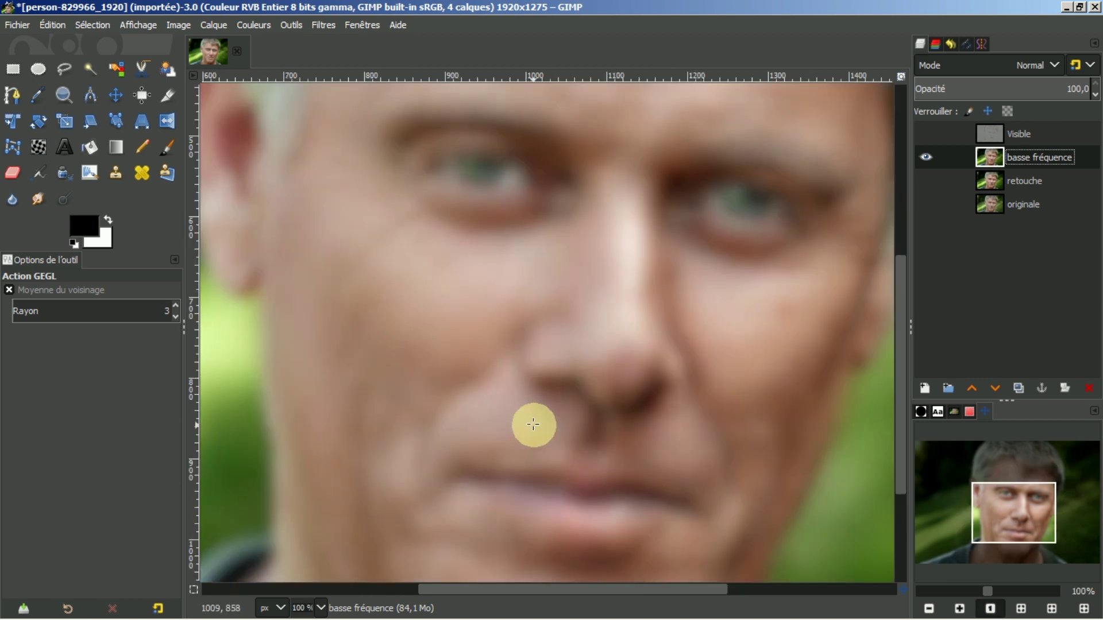
drag(905, 332, 904, 384)
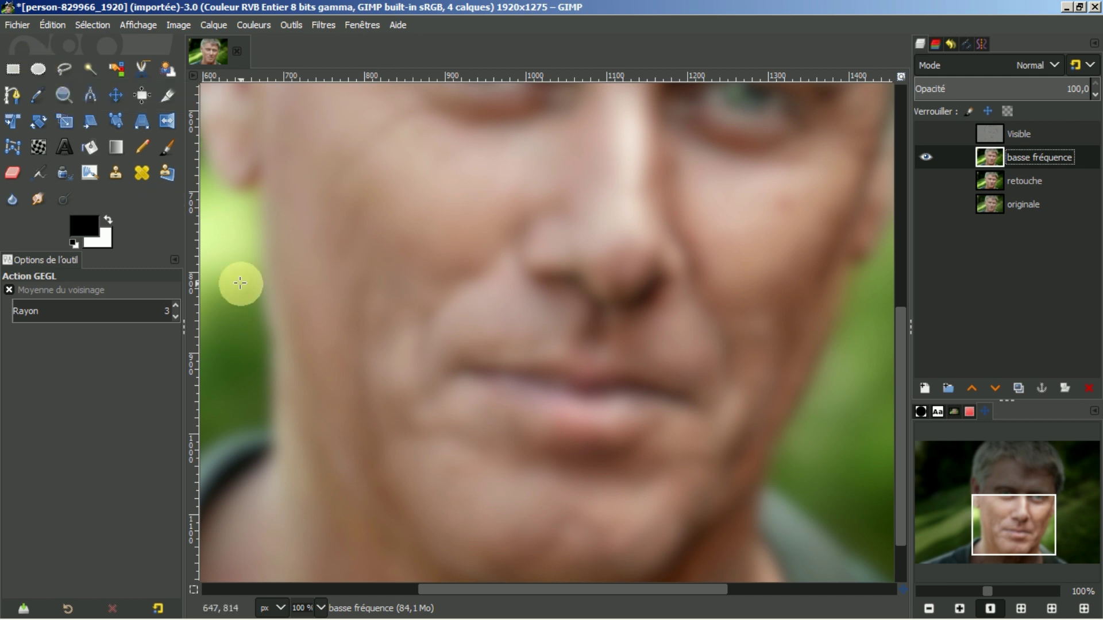
Step: Draw an elliptical selection about 67 × 142 px on the cheek beside the corner of the mouth
click(36, 69)
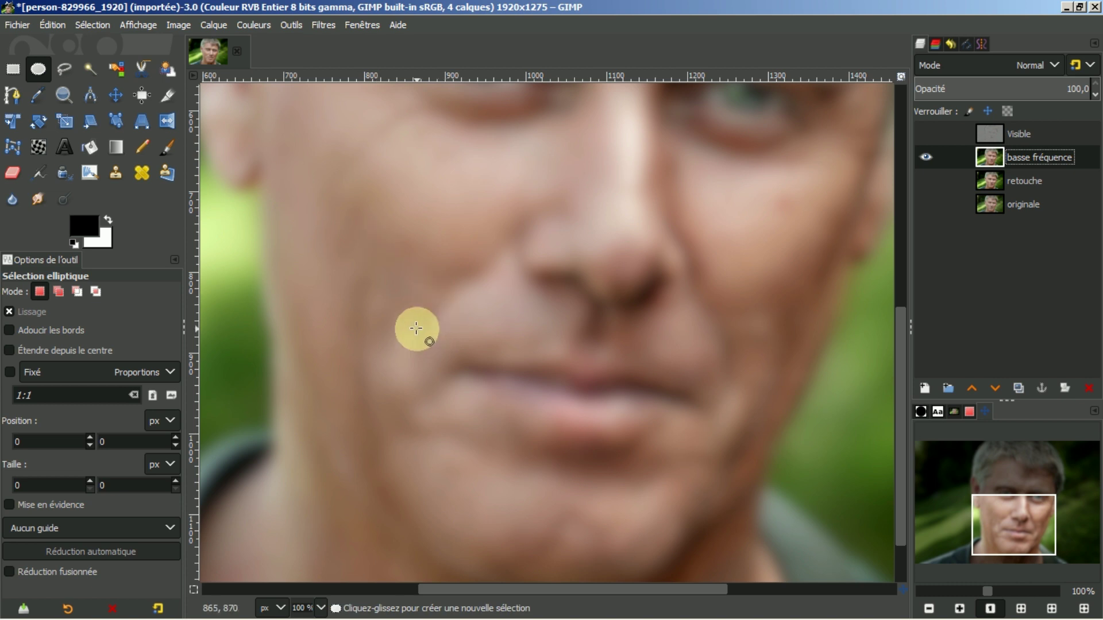
drag(376, 305, 432, 420)
click(402, 362)
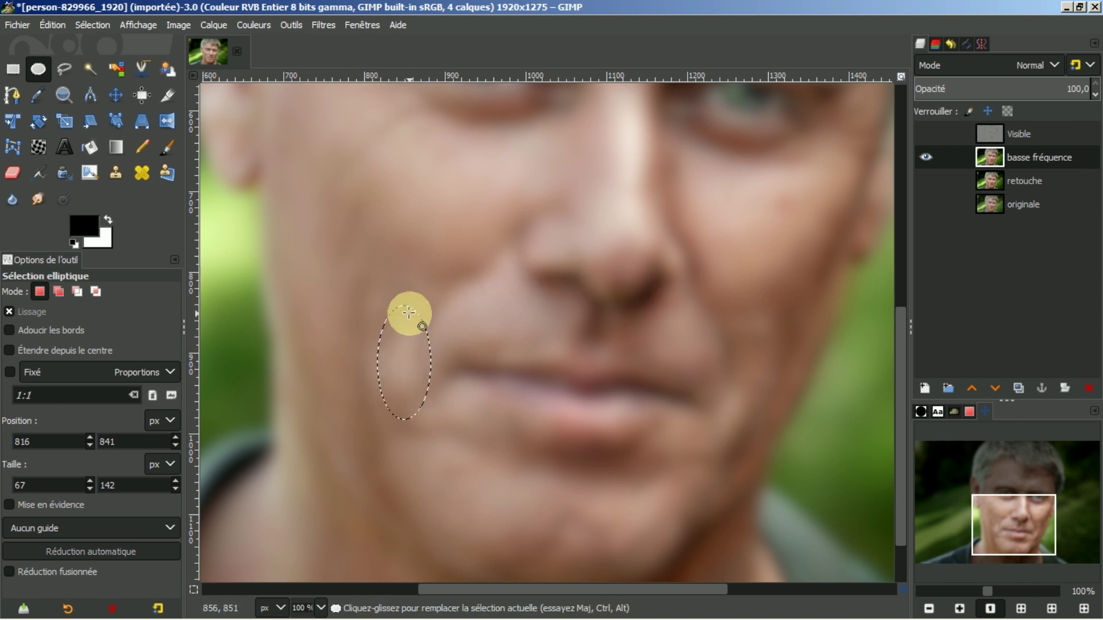
Step: Display the elliptical selection as a quick mask to examine its edge, and return to the normal view
click(194, 588)
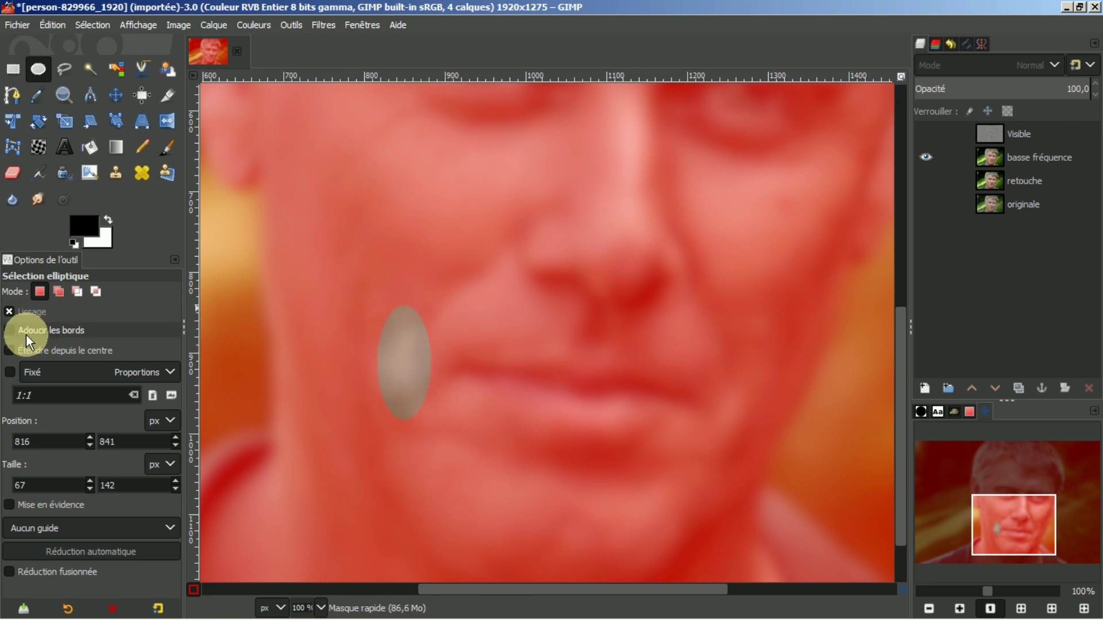
key(ctrl)
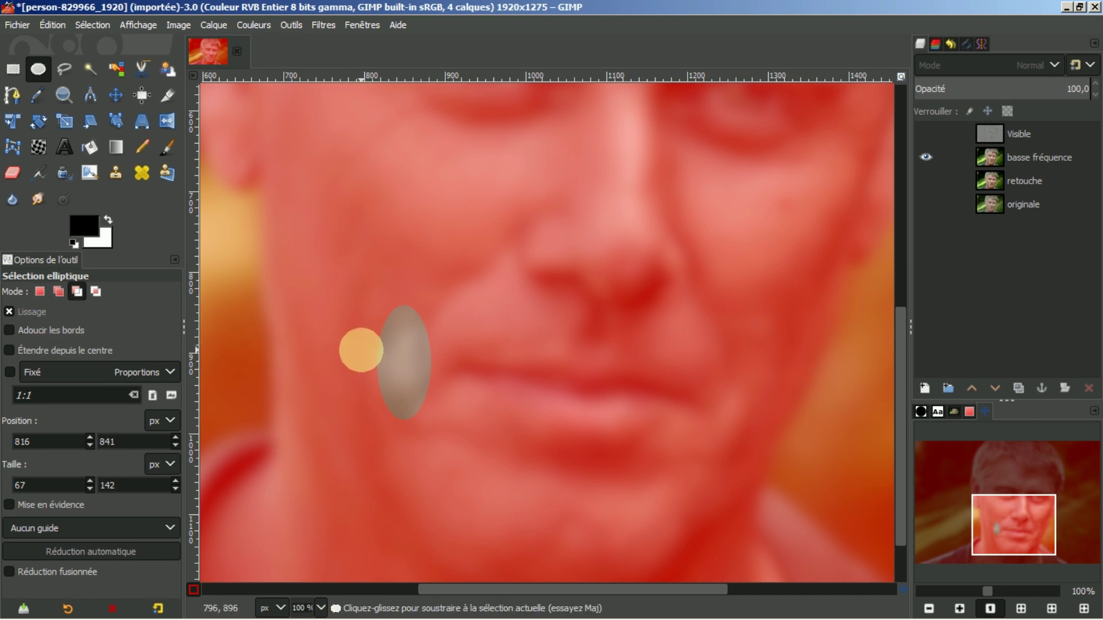
key(shift+q)
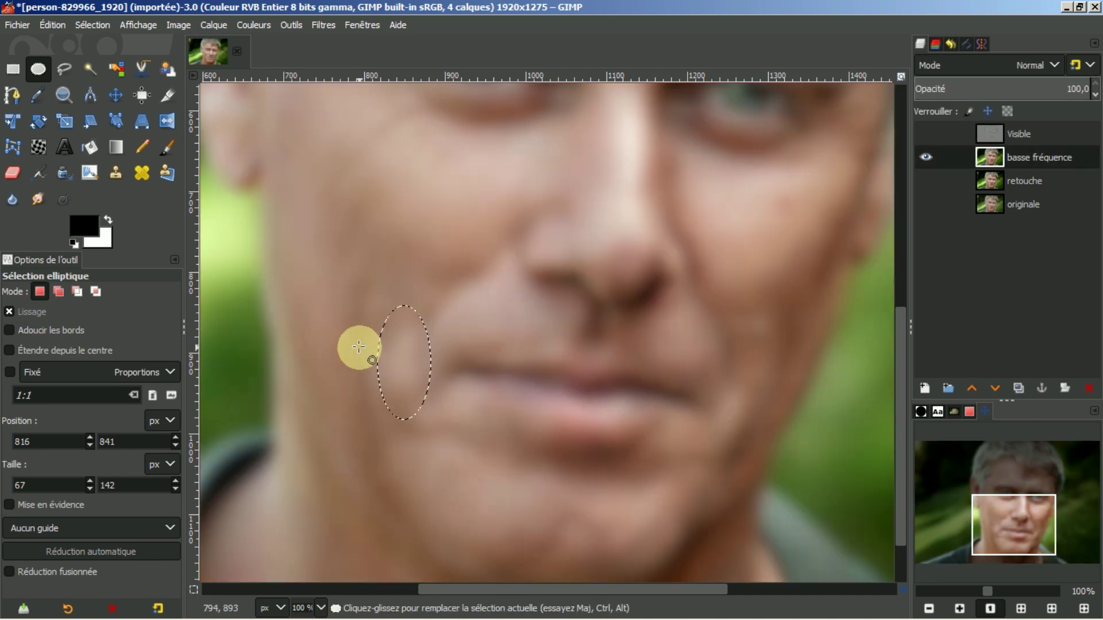
Step: Clear the cheek selection and enable Adoucir les bords for the elliptical selection tool
click(80, 26)
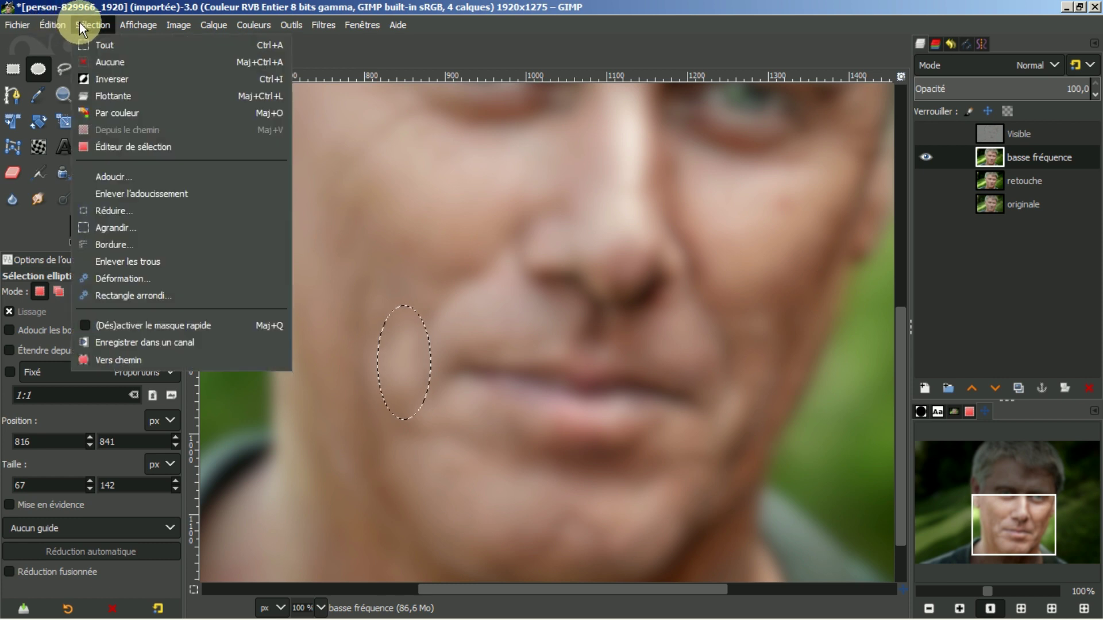
click(97, 62)
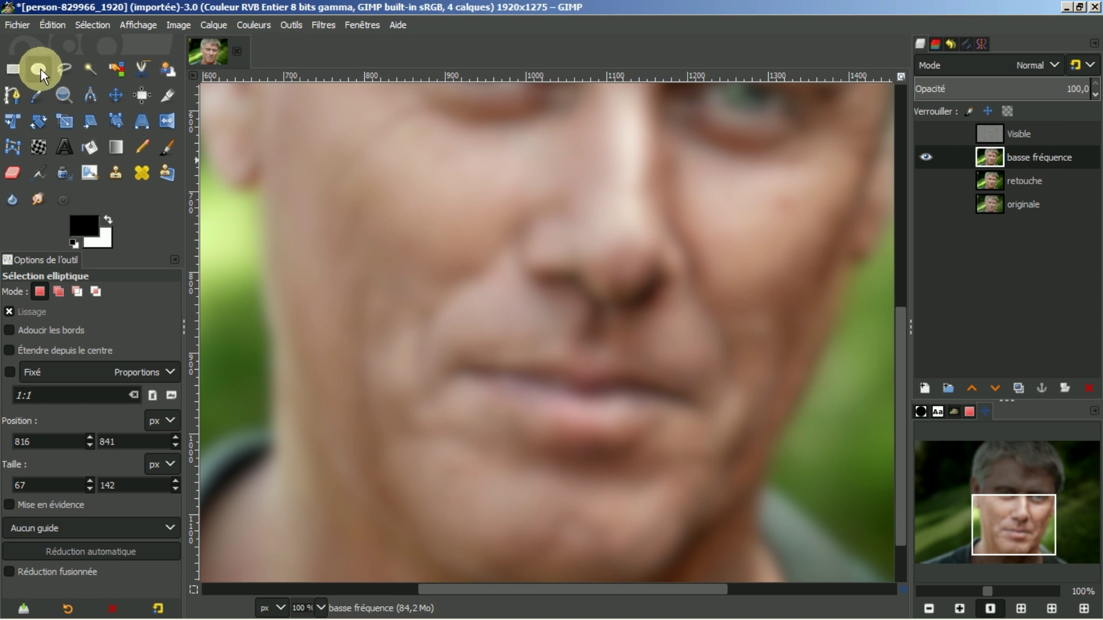
click(9, 332)
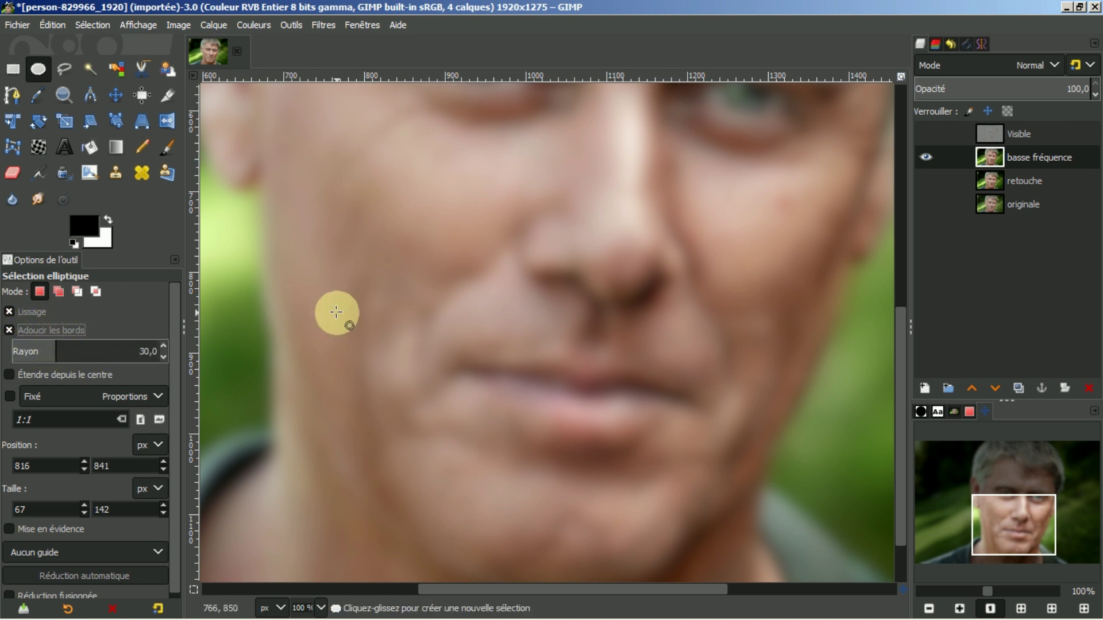
Step: Draw a feathered elliptical selection about 79 × 142 px on the cheek beside the mouth corner and check its edge as a quick mask
drag(373, 307, 435, 422)
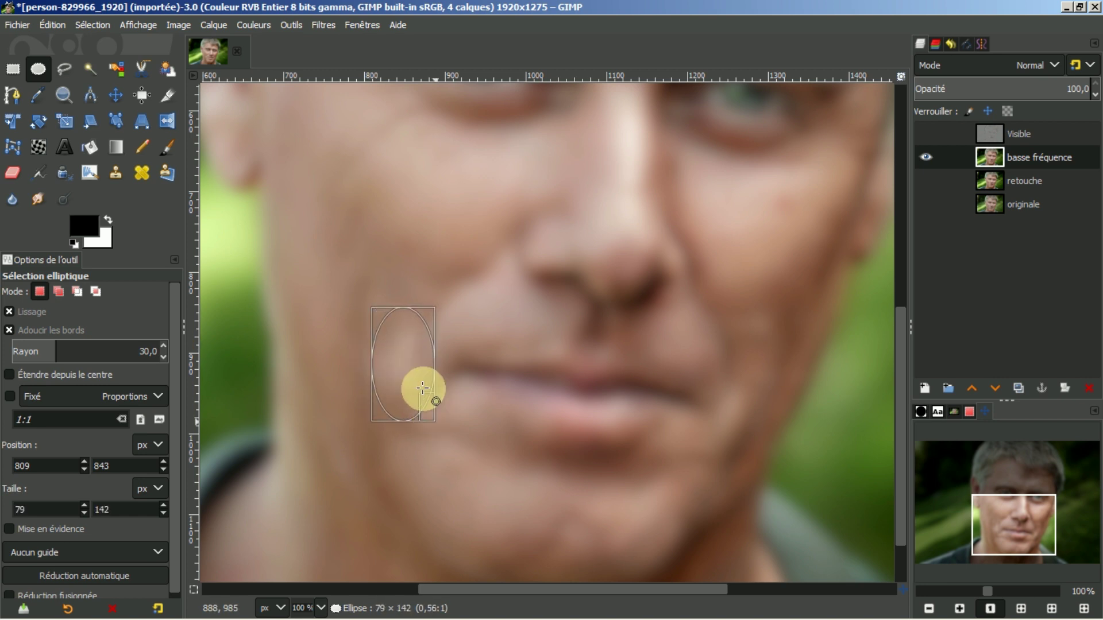
click(401, 364)
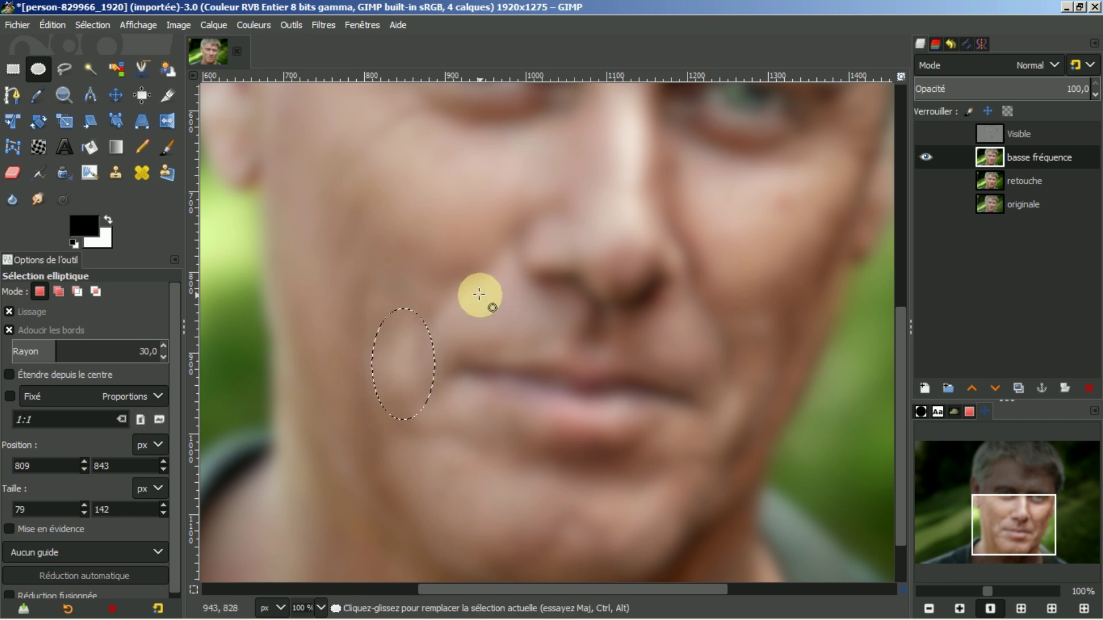
click(192, 589)
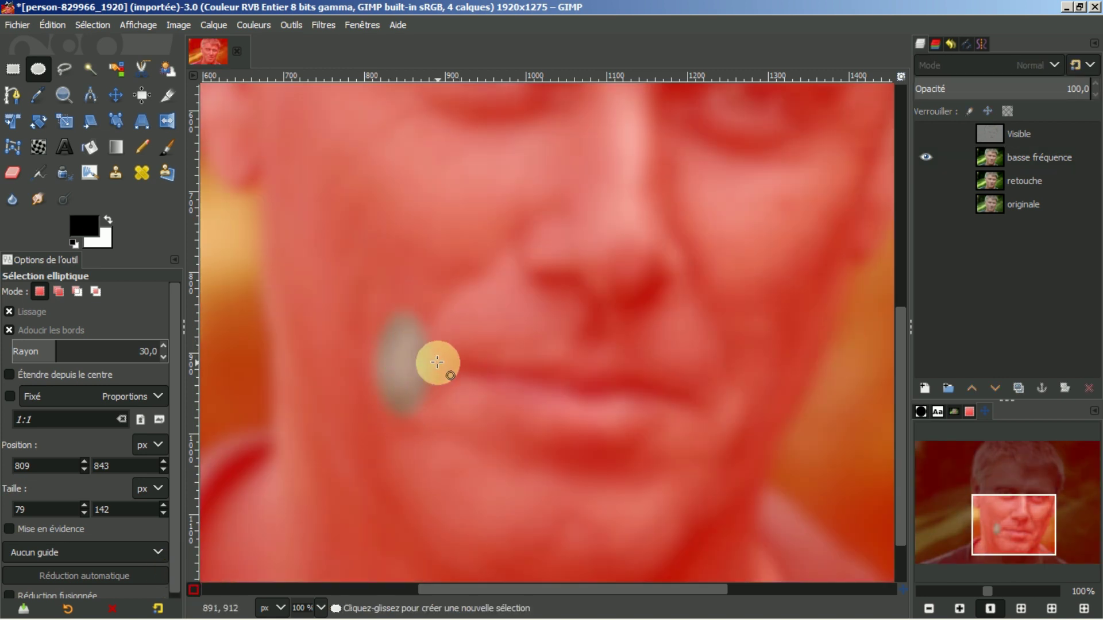
click(193, 590)
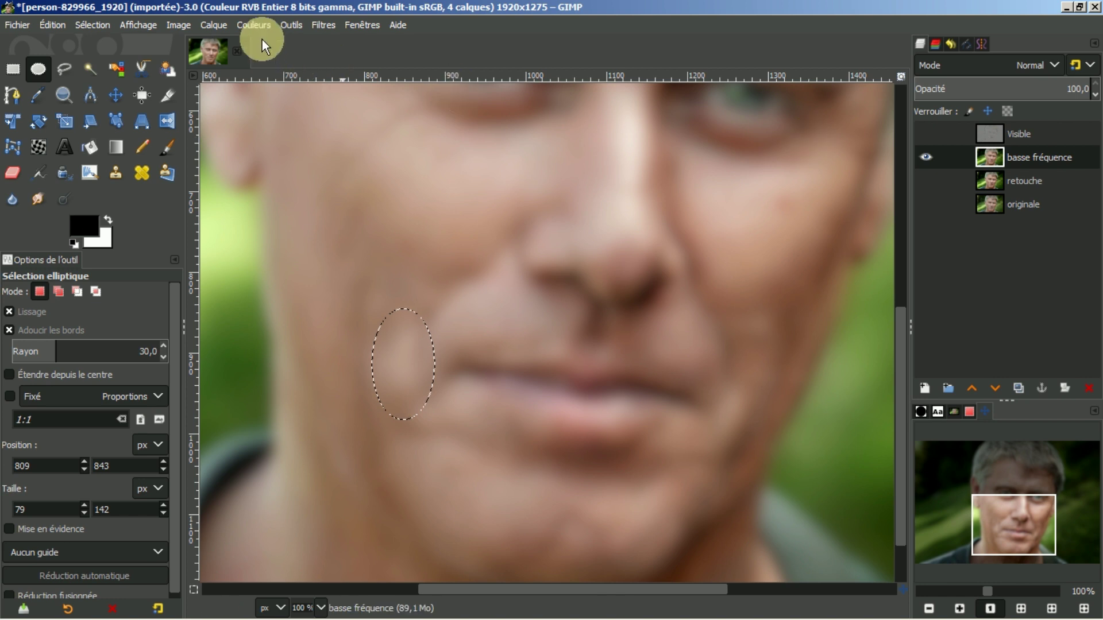
Step: Apply a Flou gaussien of 22,50 in X and Y to the selected cheek area of the basse fréquence layer
click(323, 23)
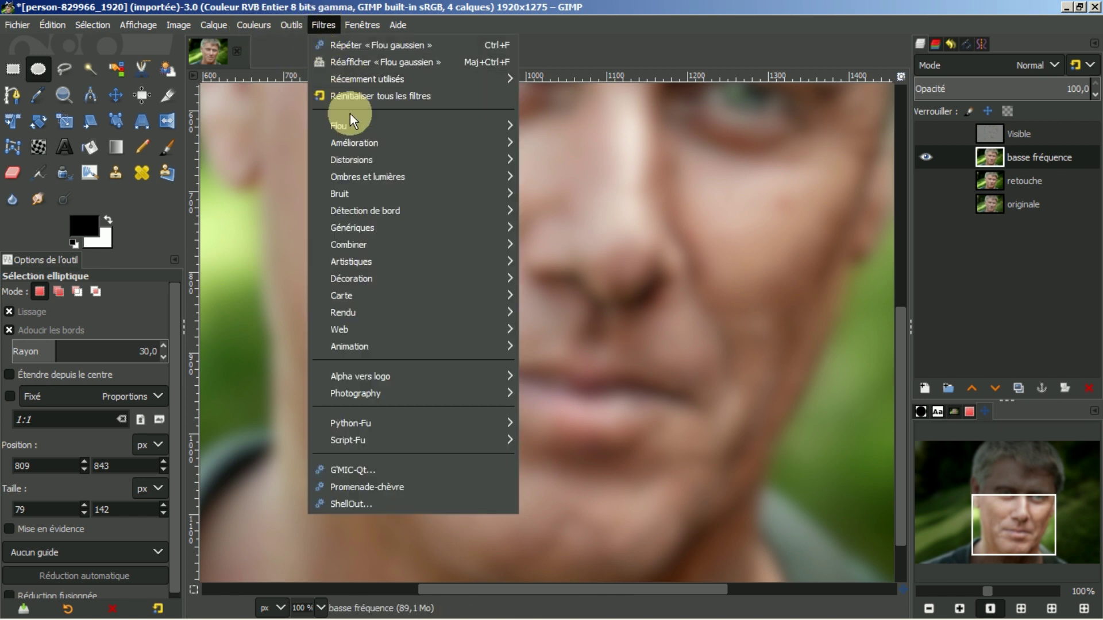
mouse_move(384, 125)
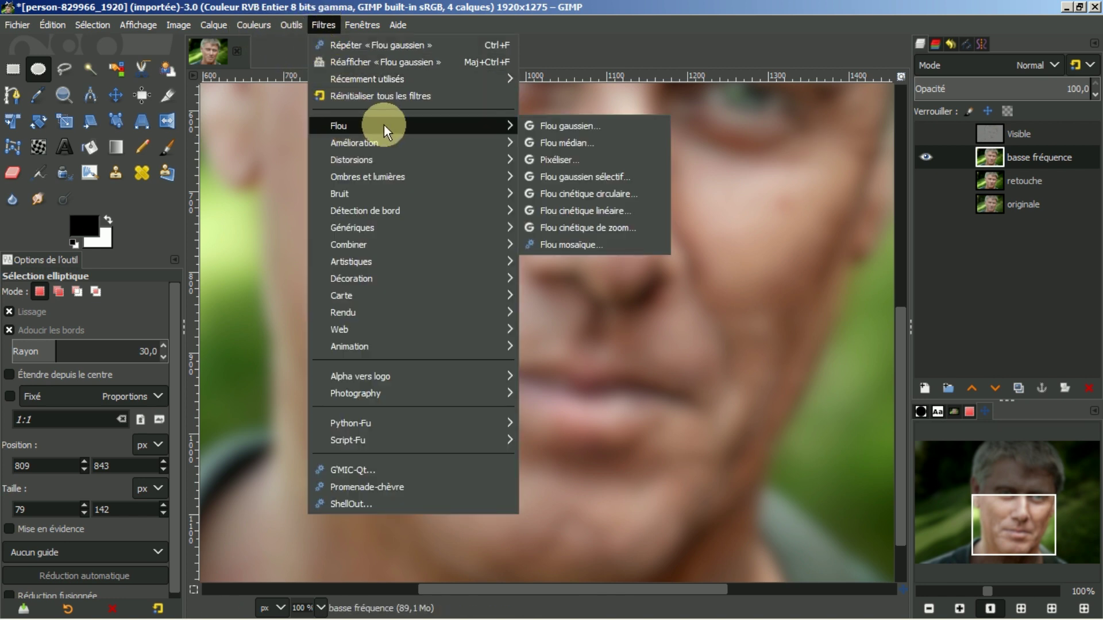
click(544, 125)
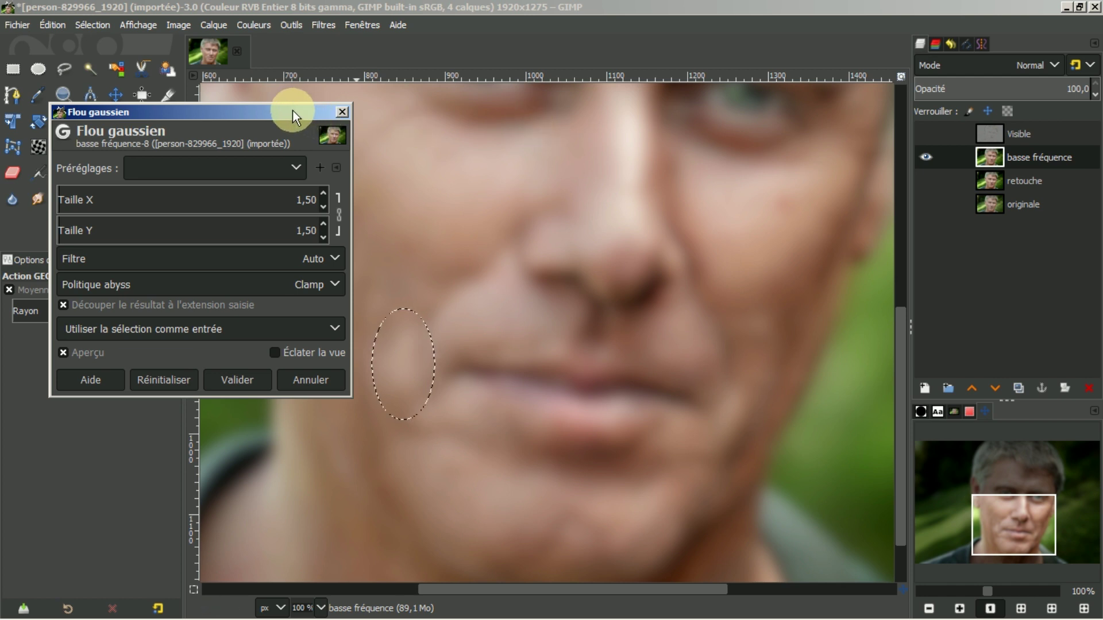
drag(292, 110, 245, 104)
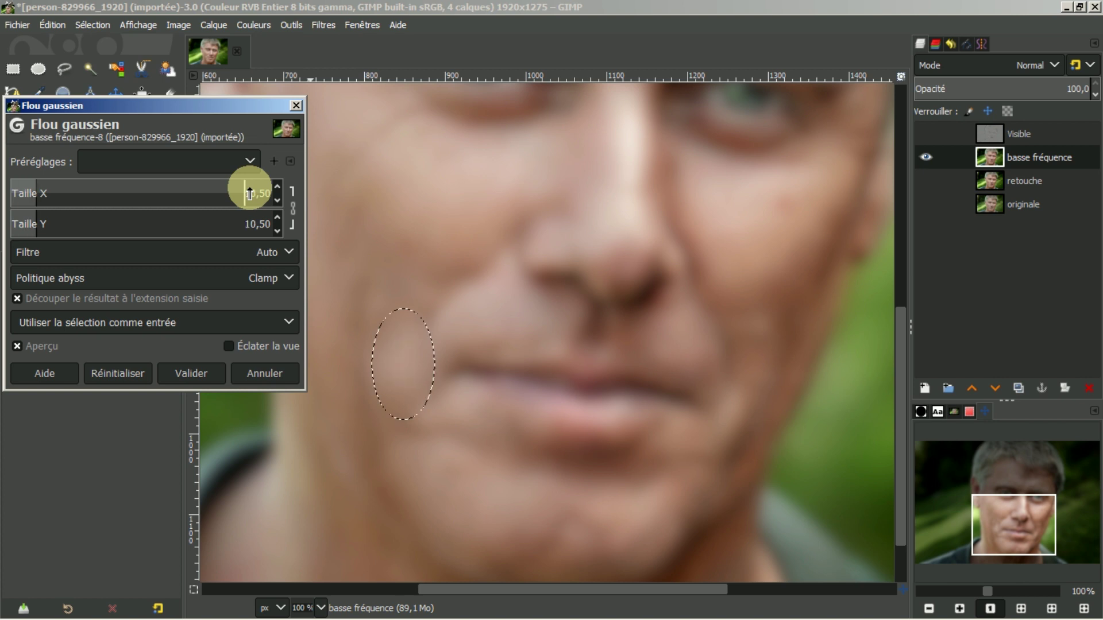
scroll(250, 193, up, 7)
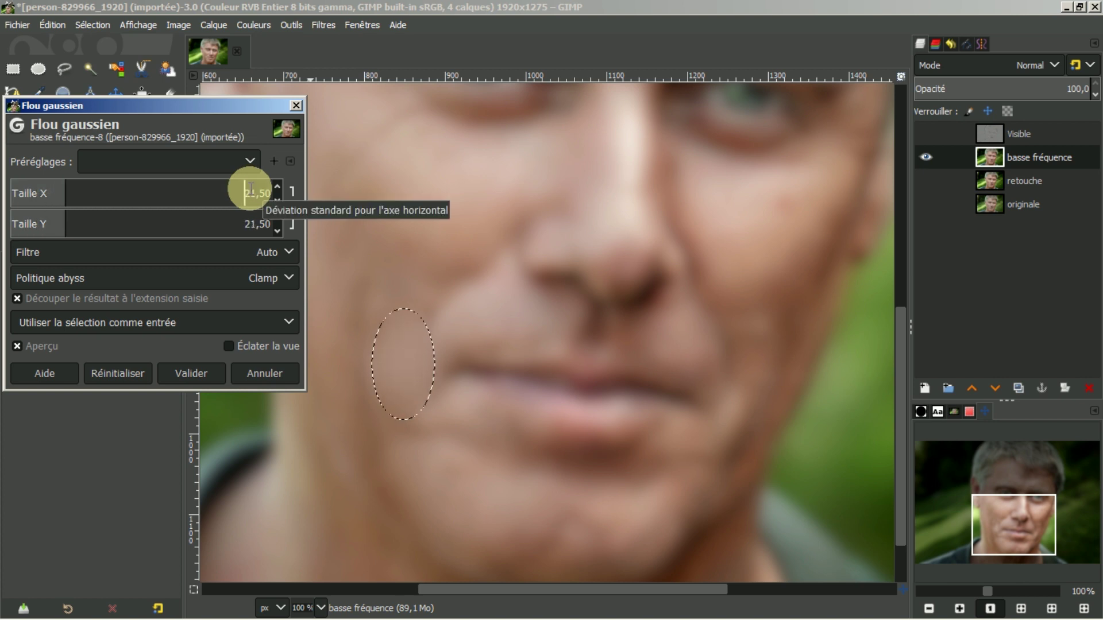
scroll(251, 188, down, 6)
scroll(251, 188, up, 4)
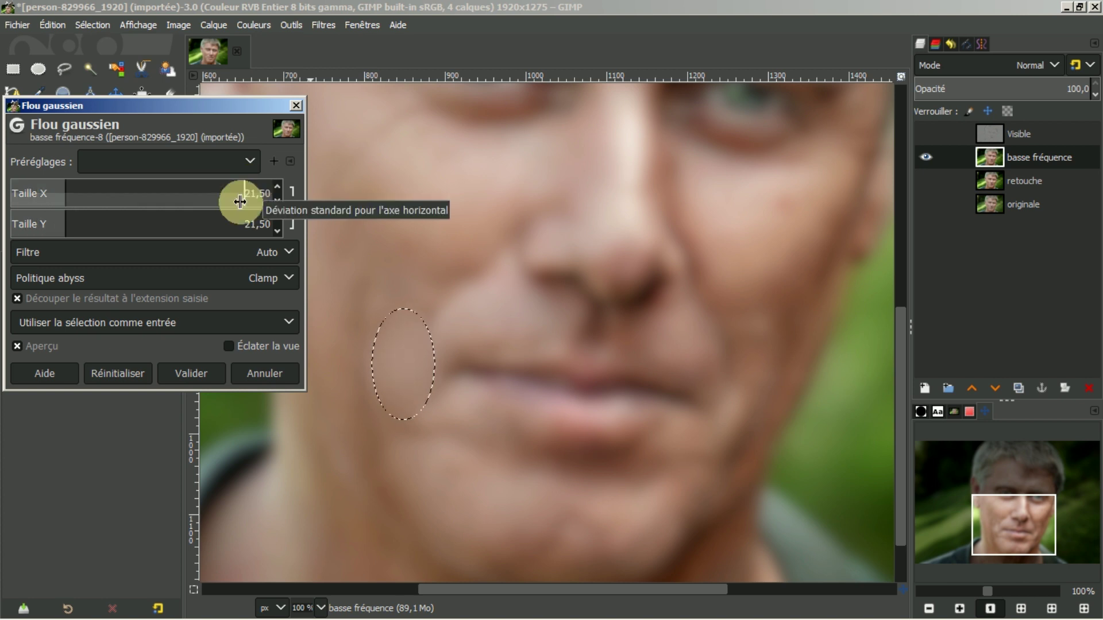
click(18, 345)
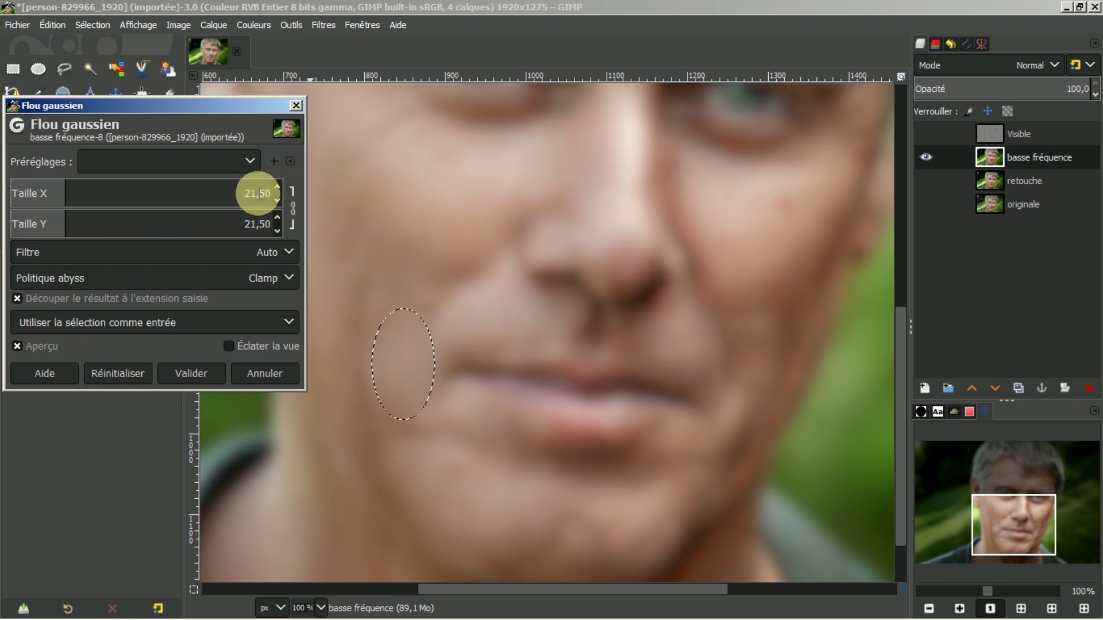
scroll(251, 191, up, 1)
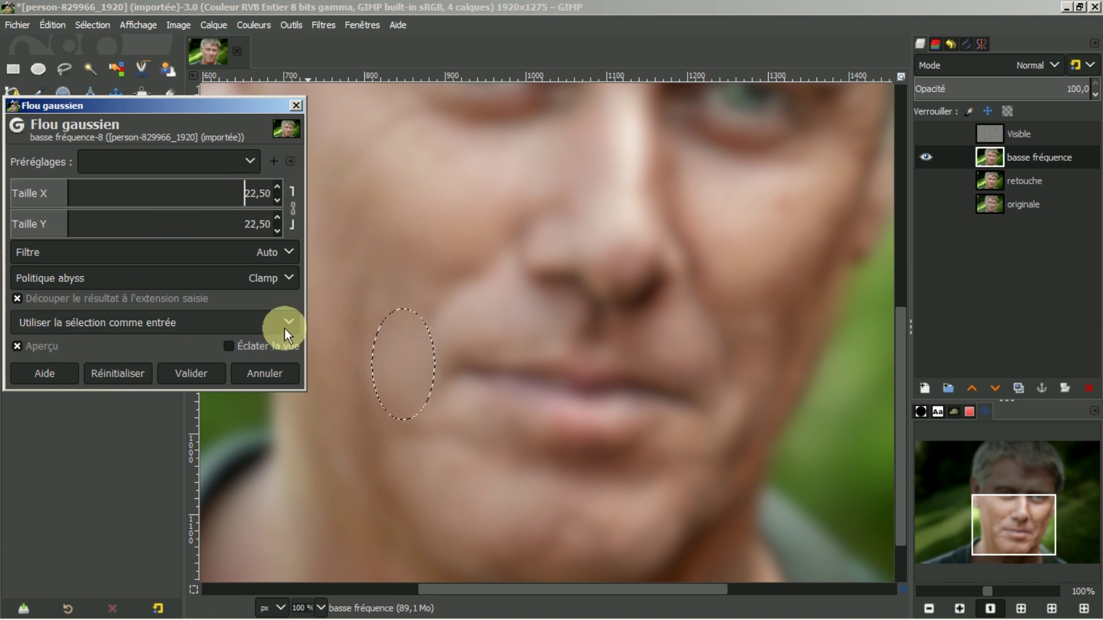
click(182, 372)
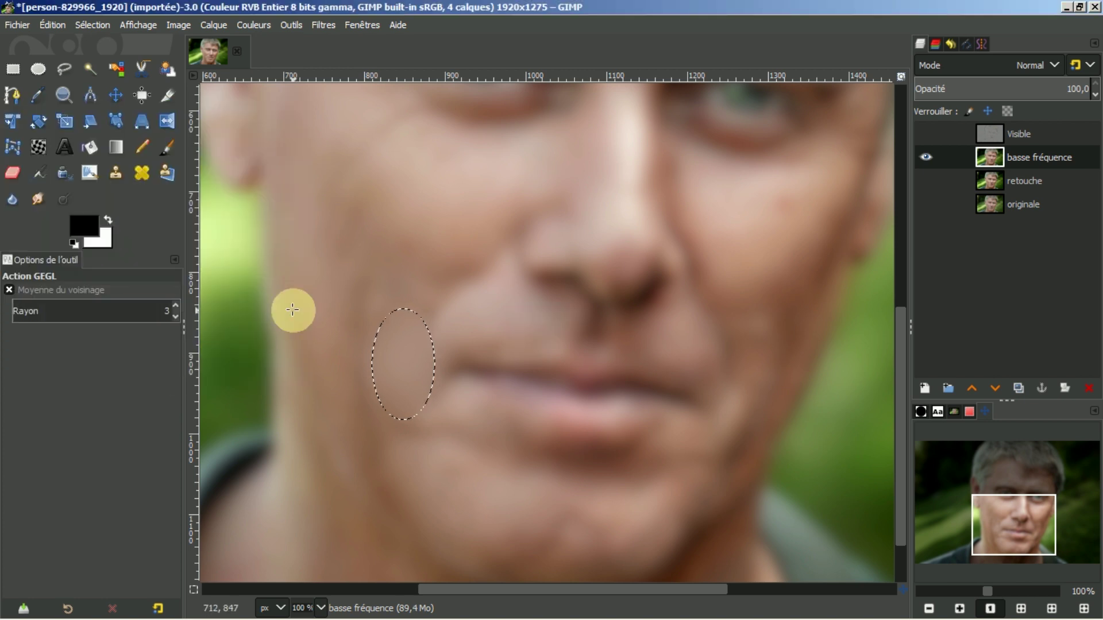
Step: Clear the cheek selection and show the Visible layer again
click(81, 27)
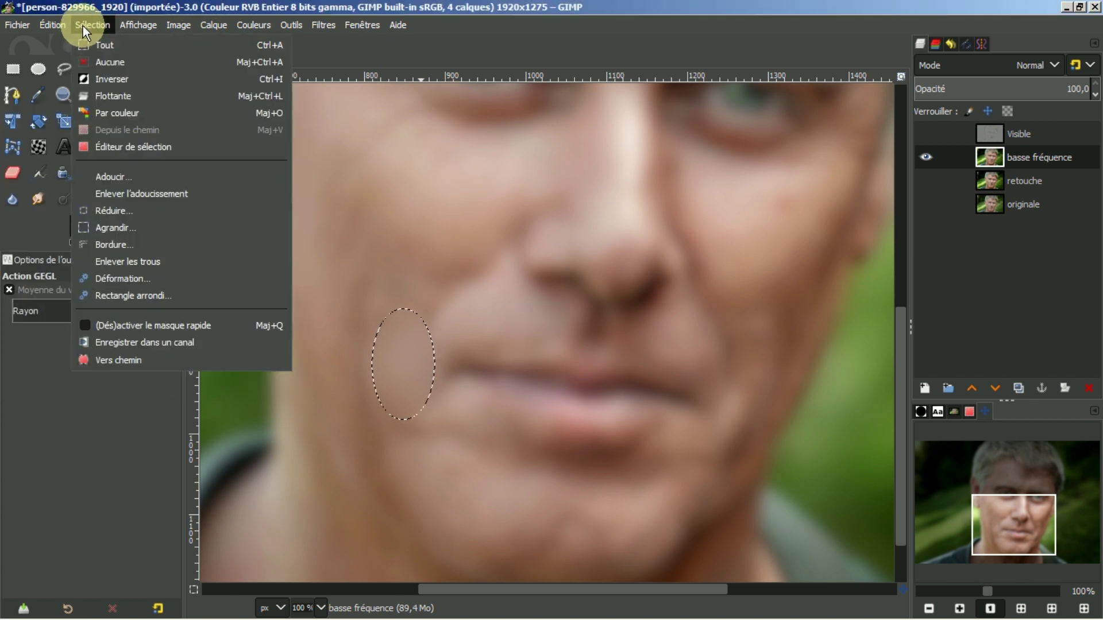
click(99, 63)
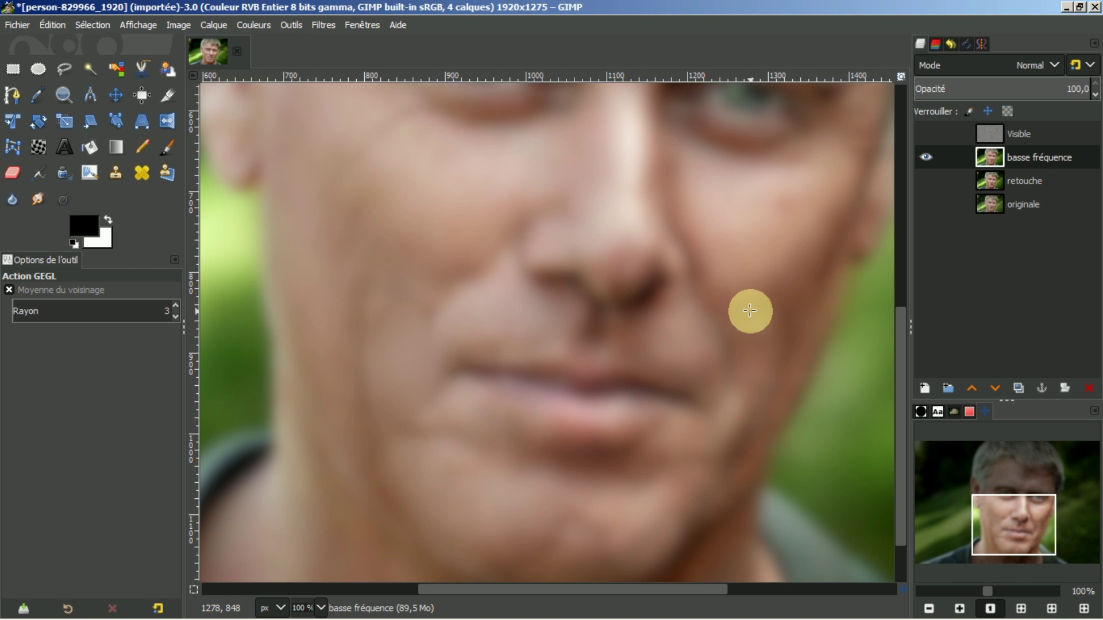
click(922, 132)
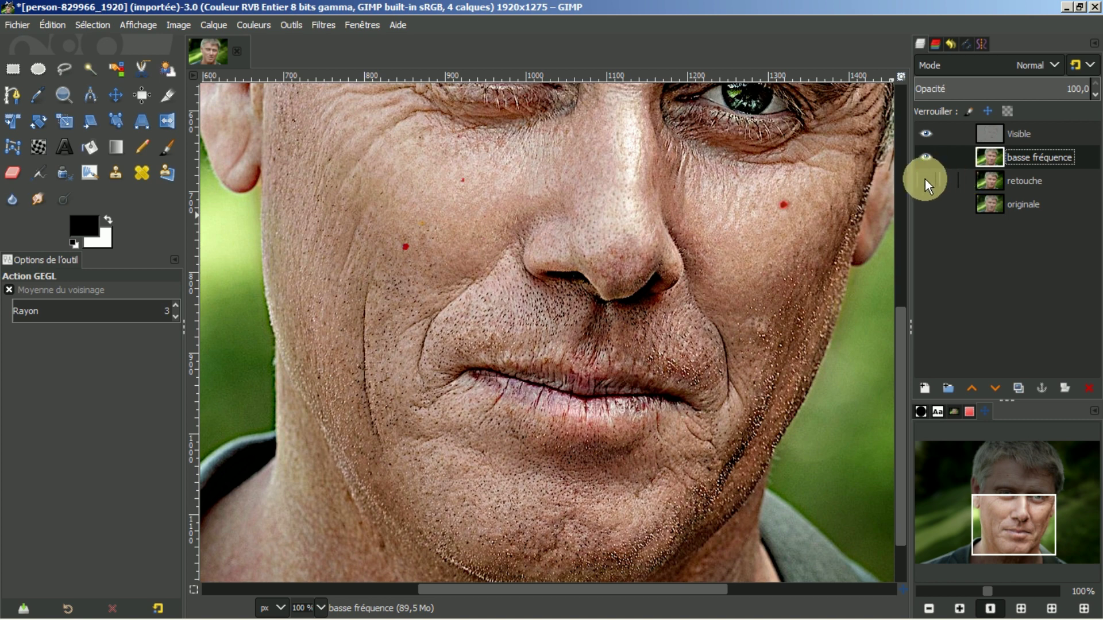
Step: Show the retouche layer and raise it to the top of the layer stack, above Visible
click(986, 179)
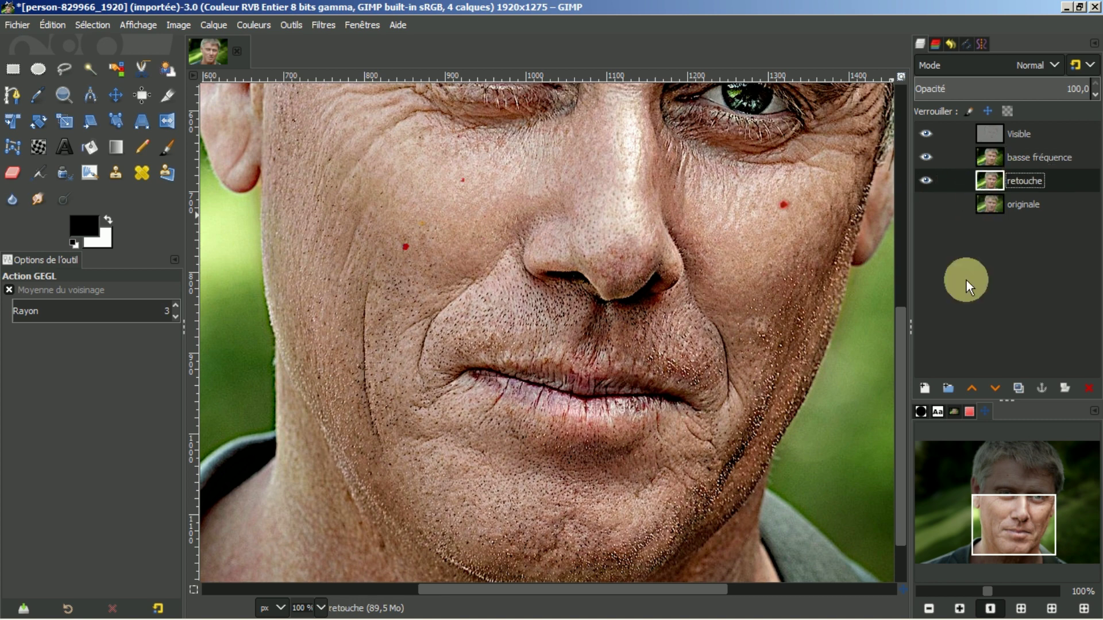
click(969, 385)
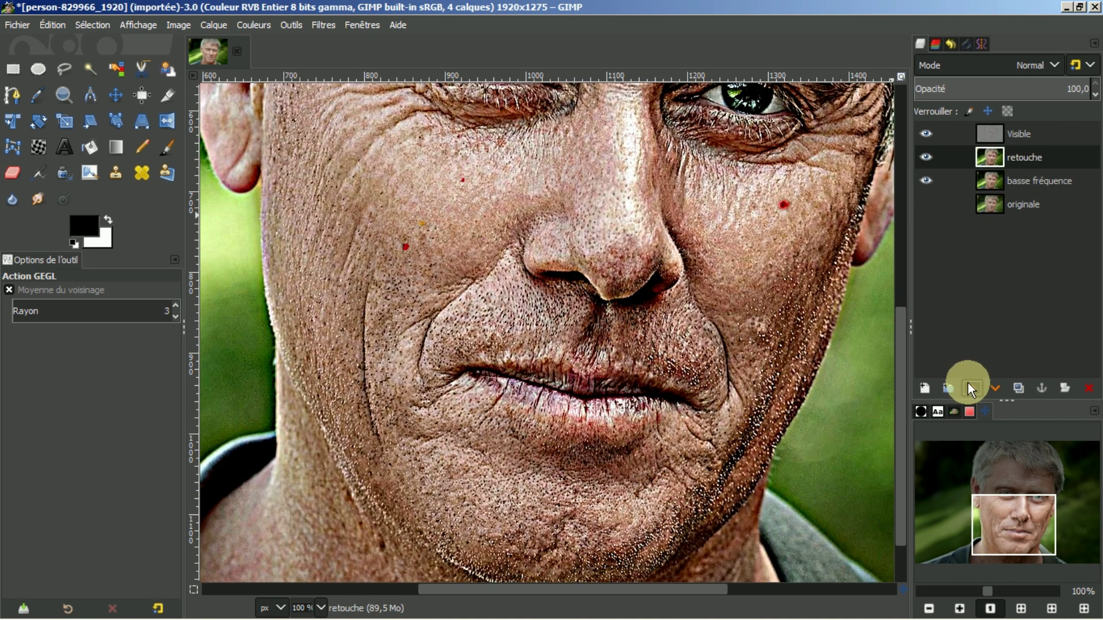
click(970, 385)
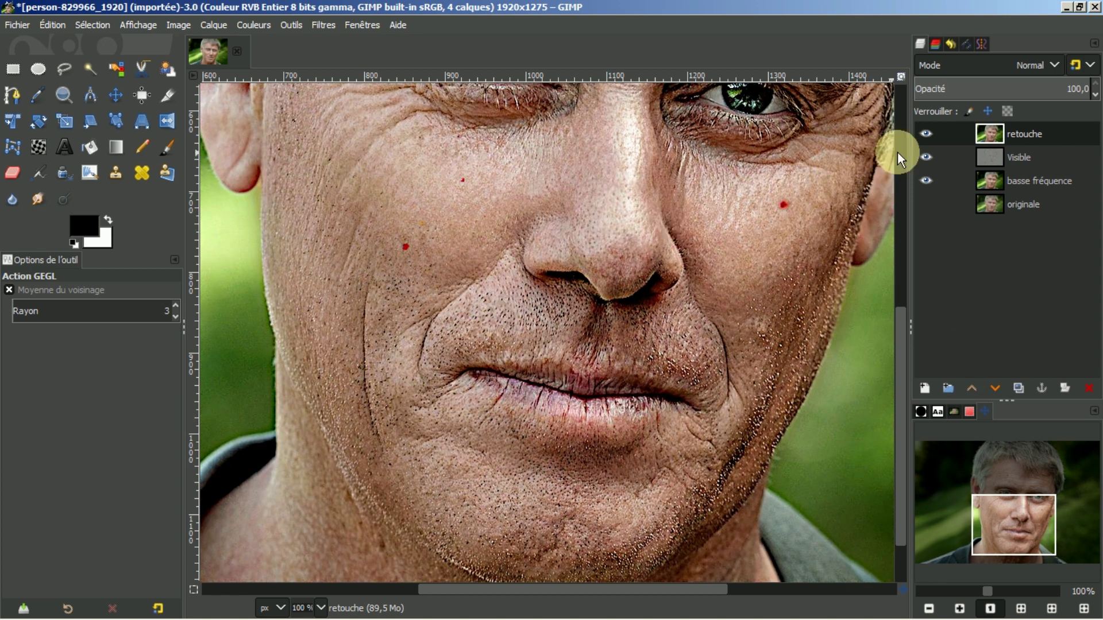
Step: Toggle the retouche layer's visibility to compare the face before and after the blur, and leave the layer hidden
click(926, 134)
click(924, 134)
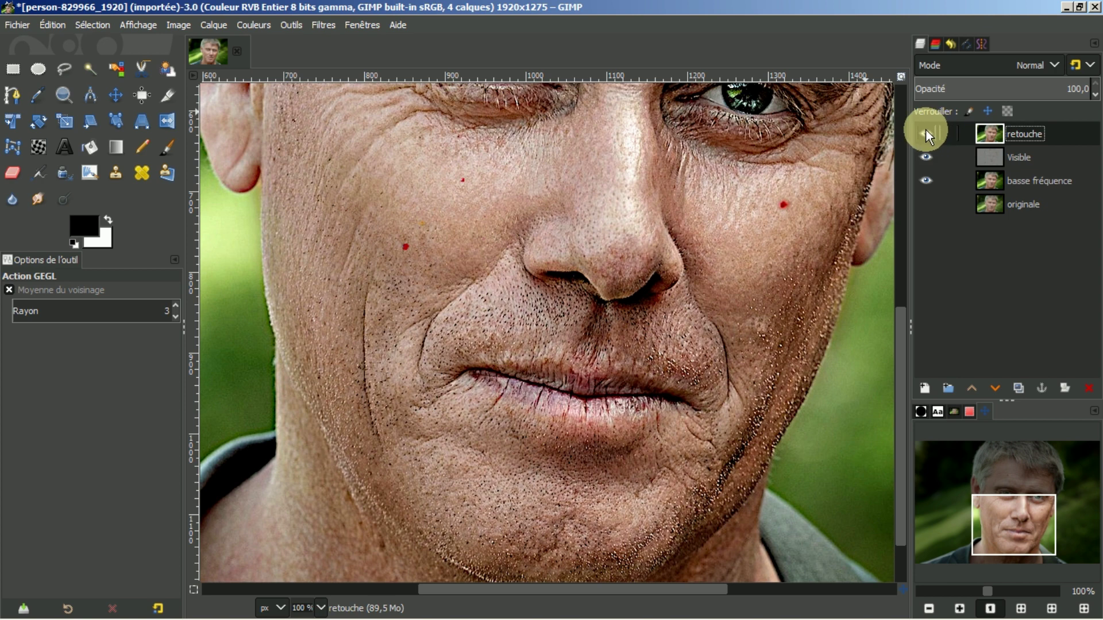
click(926, 132)
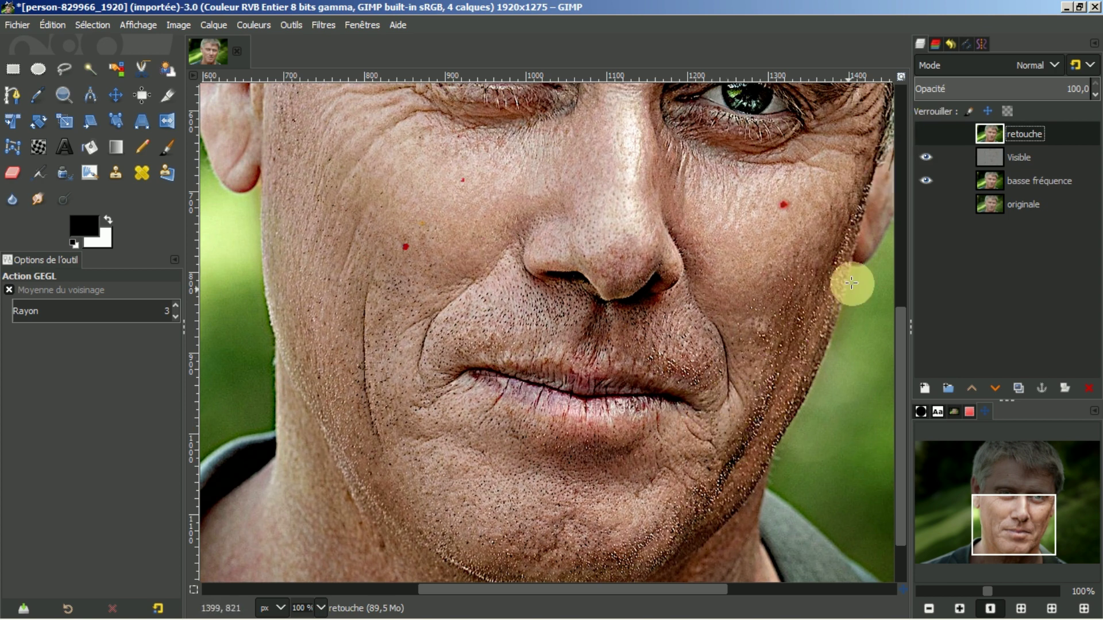
Step: Select the basse fréquence layer and toggle the Visible layer off and on to compare the smoothed tones with the full texture
click(1017, 178)
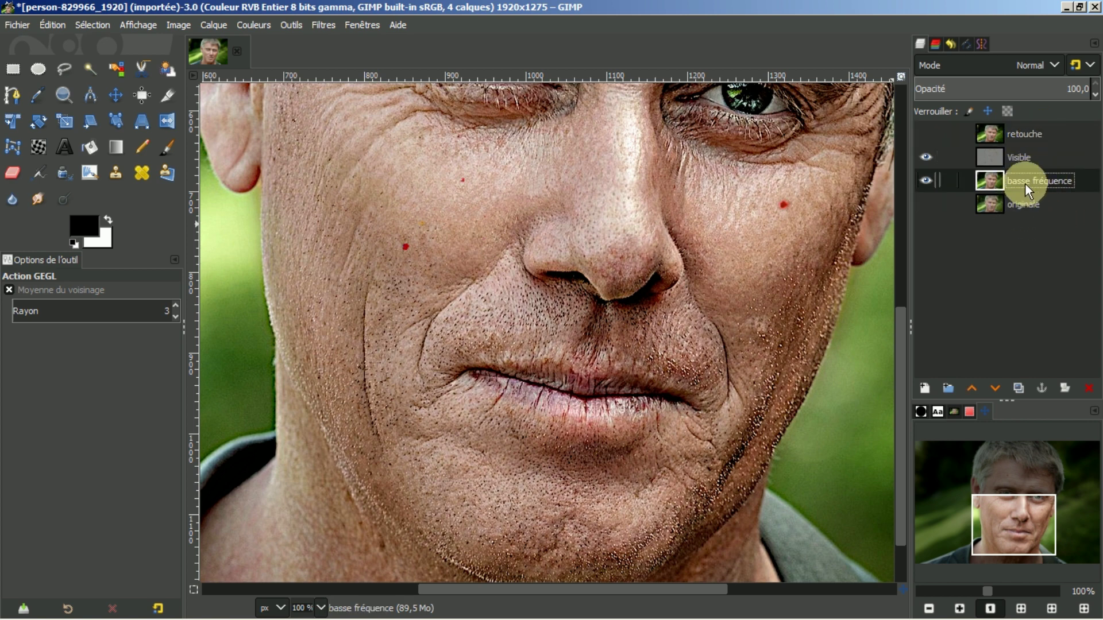
click(925, 156)
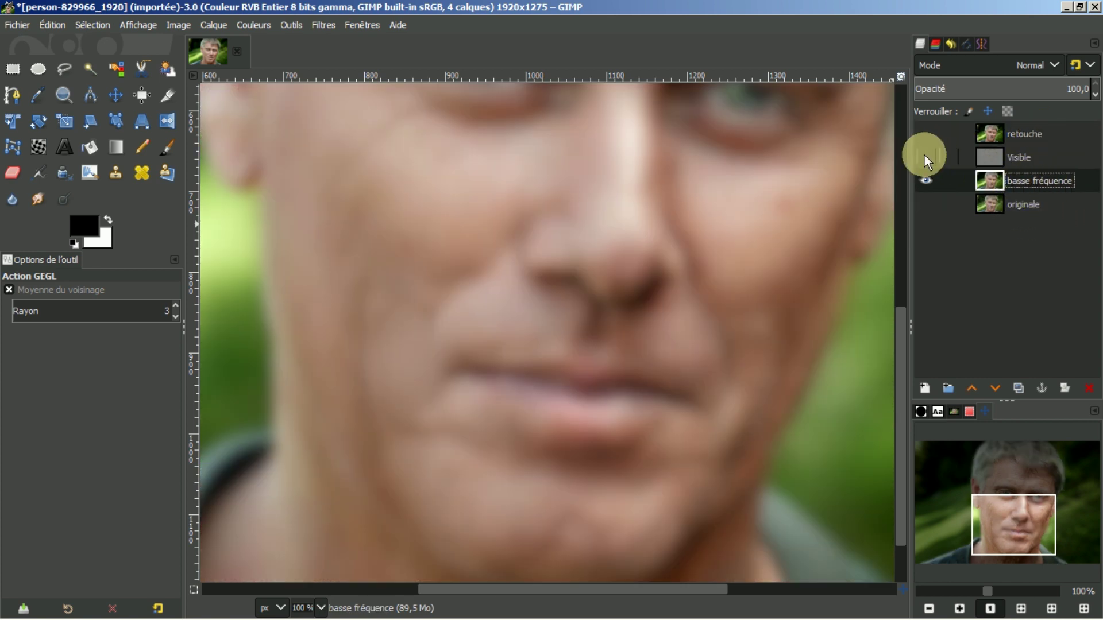
click(924, 154)
click(924, 155)
click(925, 155)
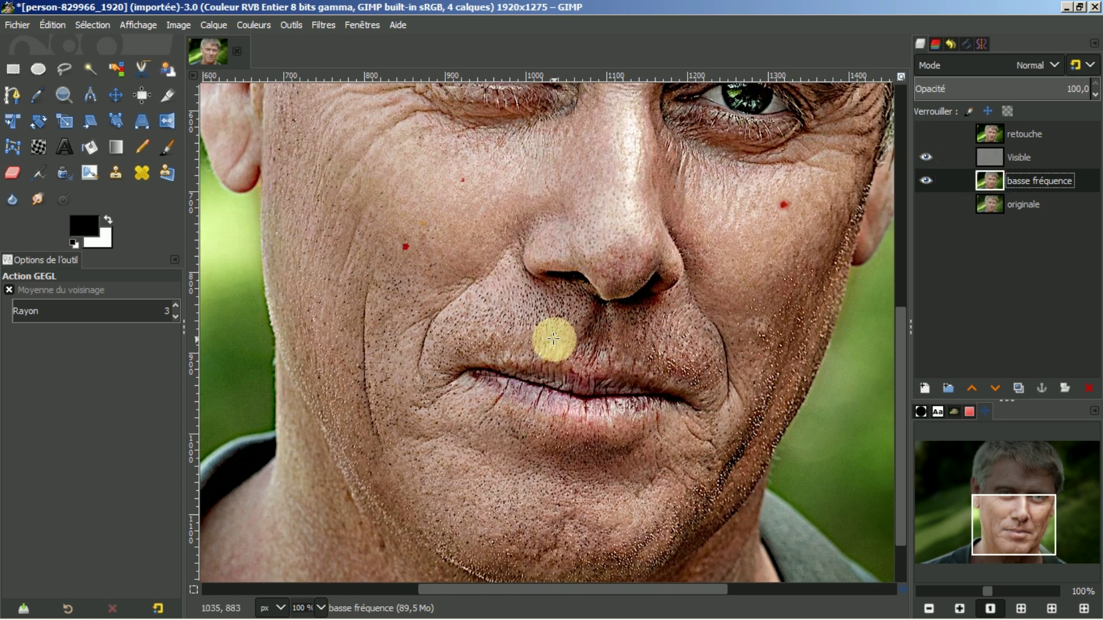
Step: Draw a feathered elliptical selection about 68 × 136 px over the crease beside the opposite corner of the mouth
click(39, 68)
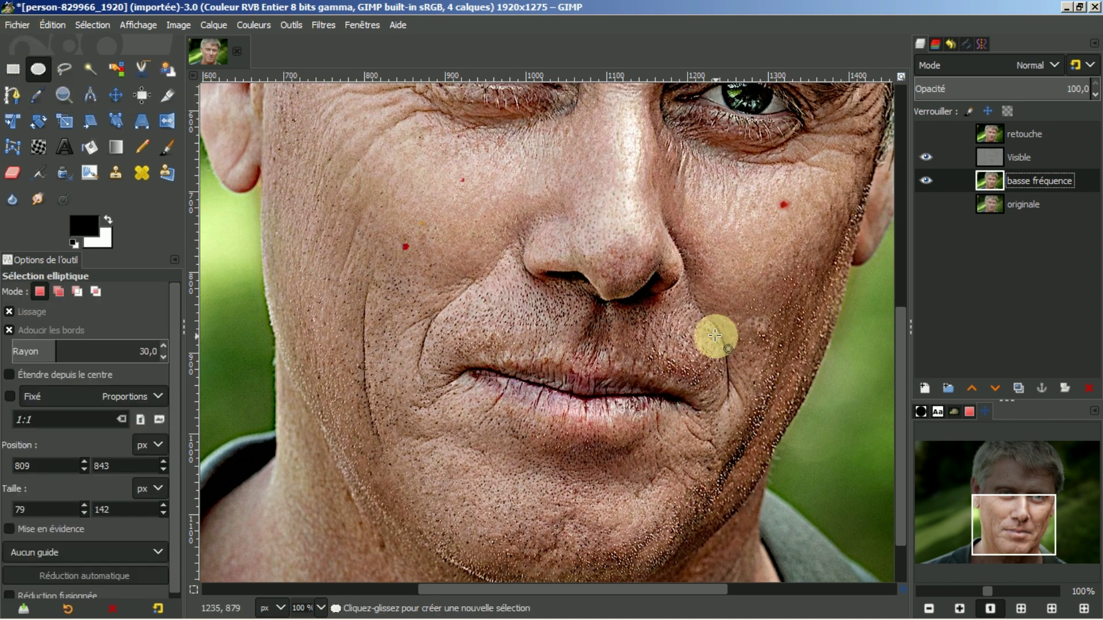
drag(710, 373, 741, 463)
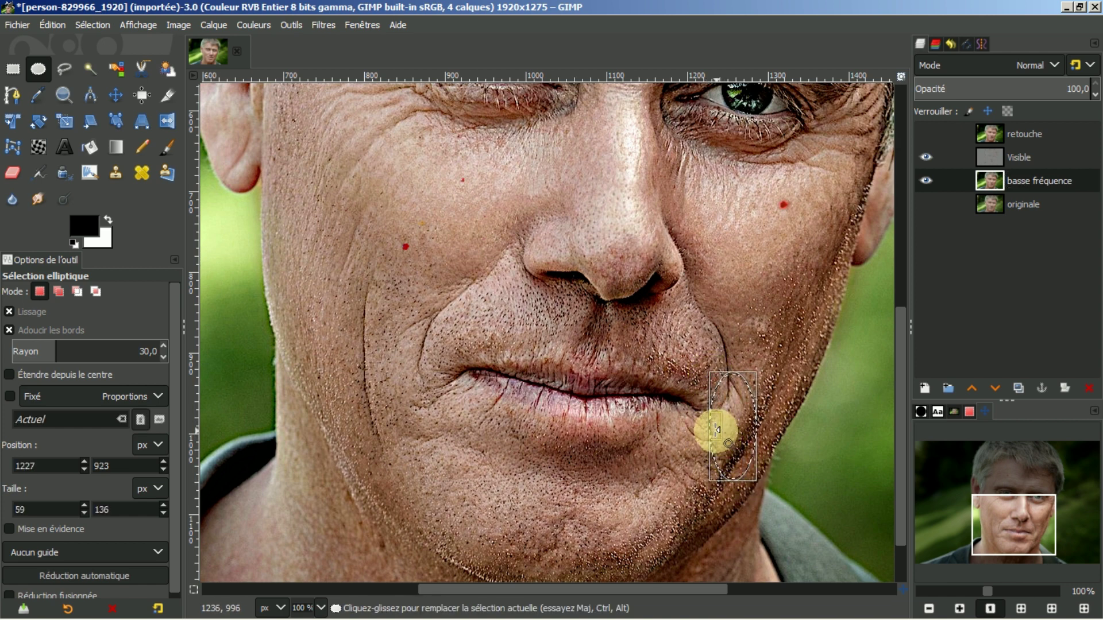
drag(715, 428, 748, 430)
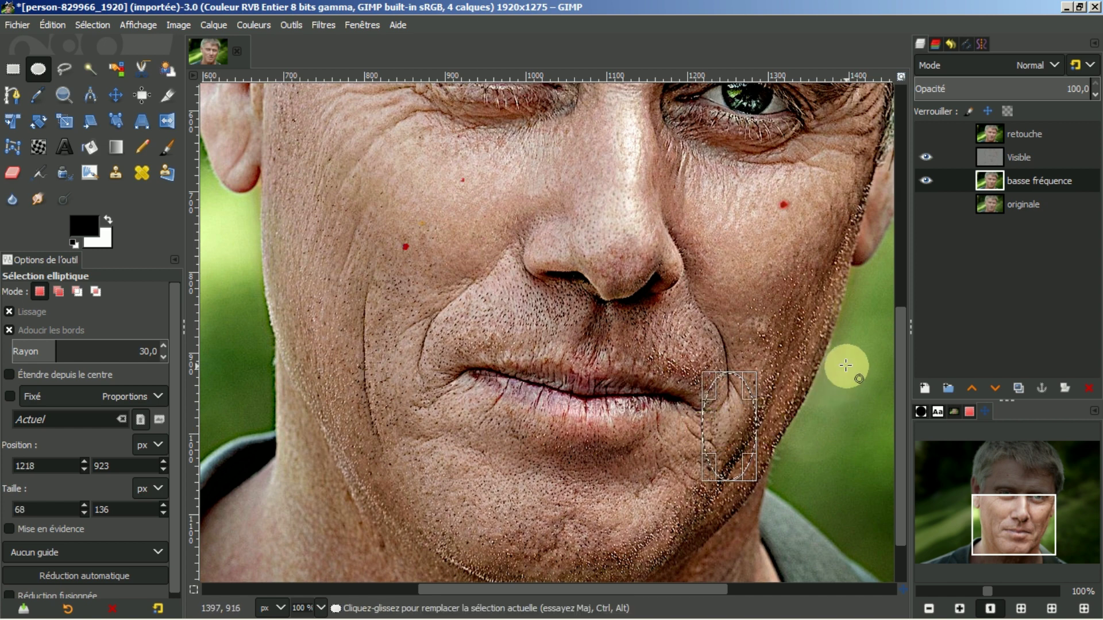
click(730, 421)
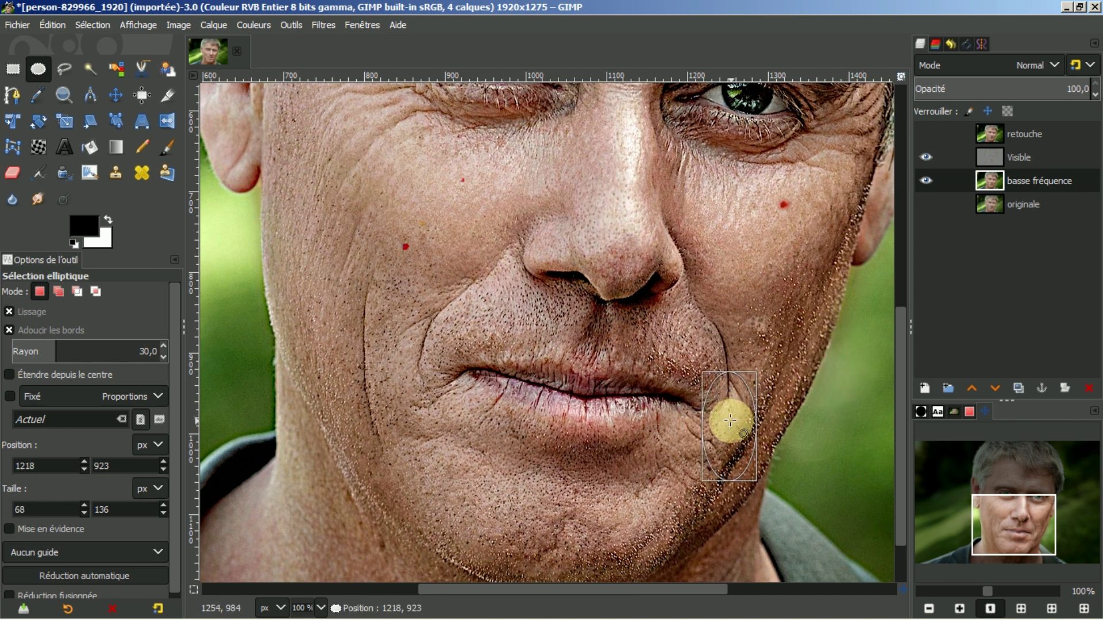
Step: Apply a Flou gaussien of 24,50 in X and Y to the selected crease on the basse fréquence layer
click(316, 23)
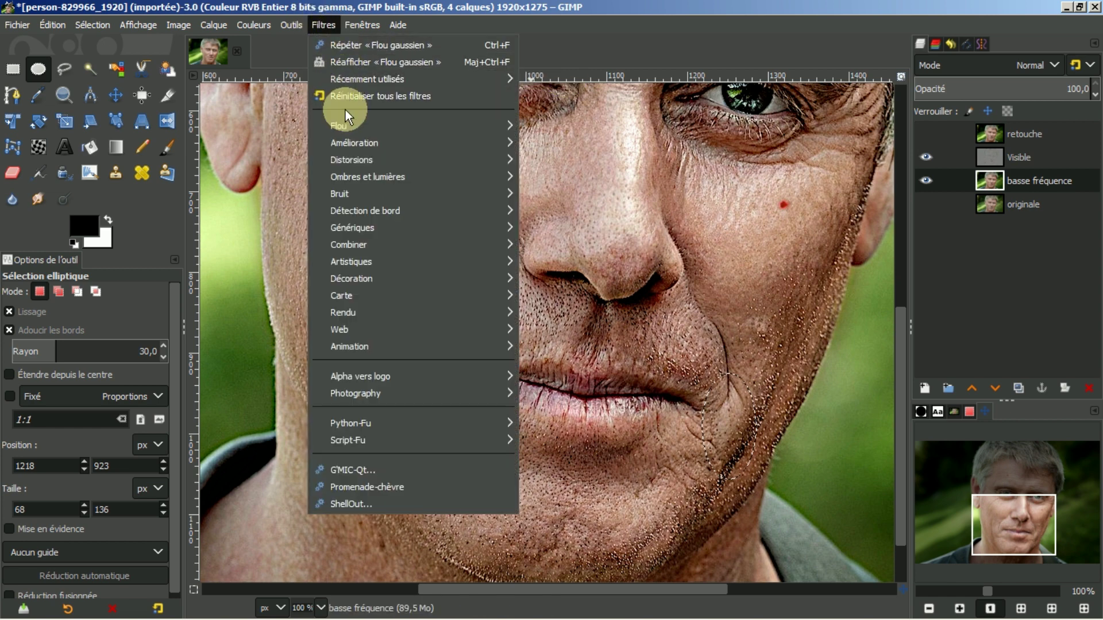
click(347, 63)
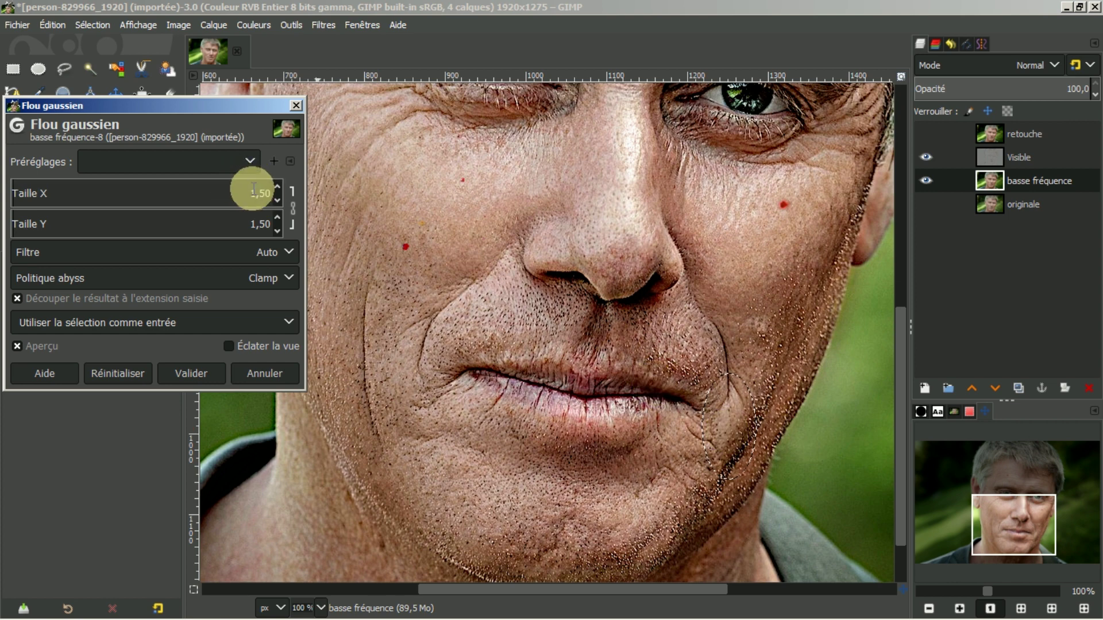
scroll(253, 193, up, 8)
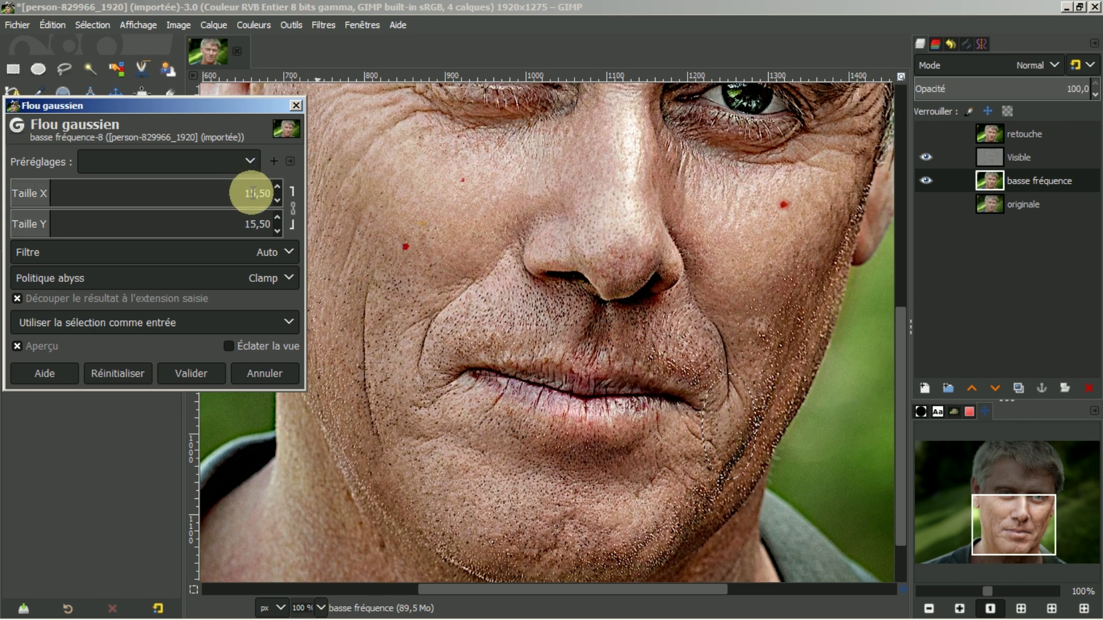
scroll(253, 193, up, 2)
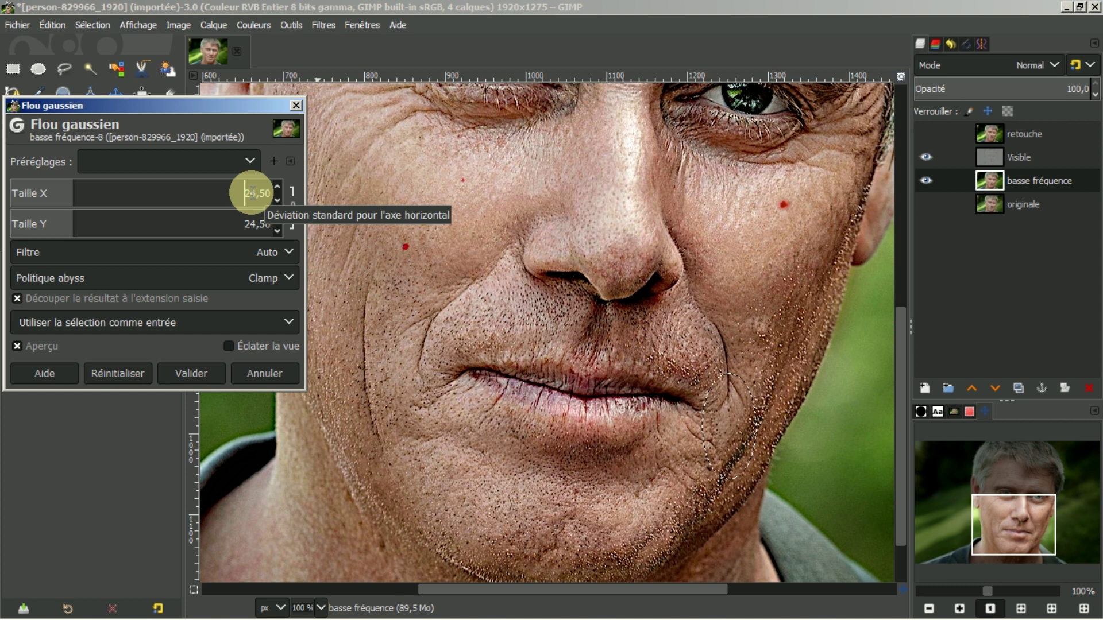
click(187, 374)
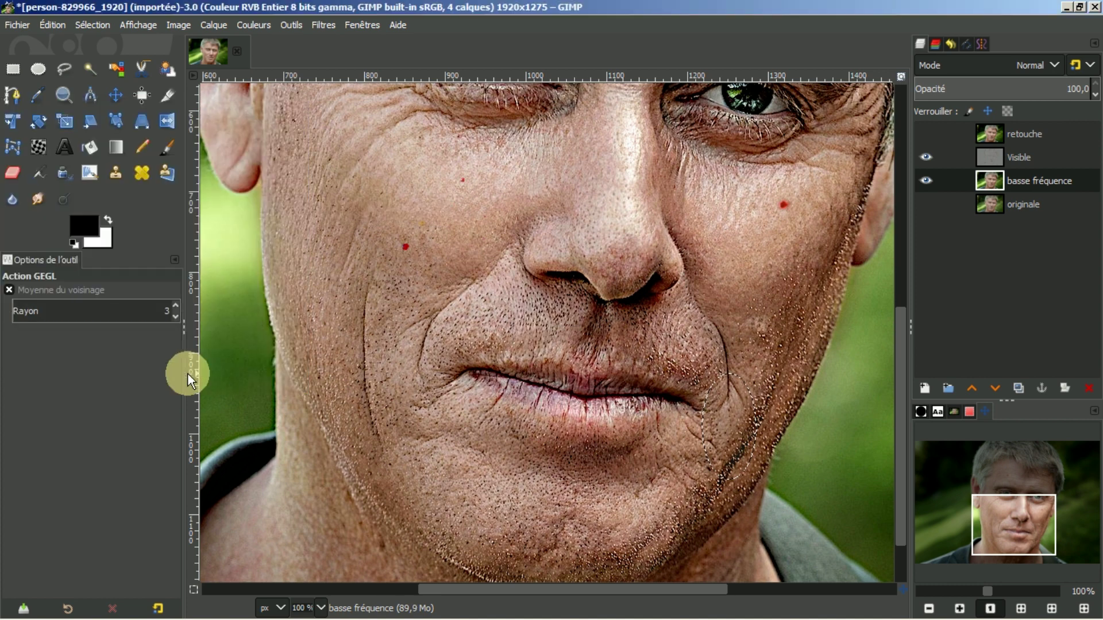
Step: Clear the crease selection and toggle the retouche layer's visibility to compare the result
click(91, 25)
click(98, 61)
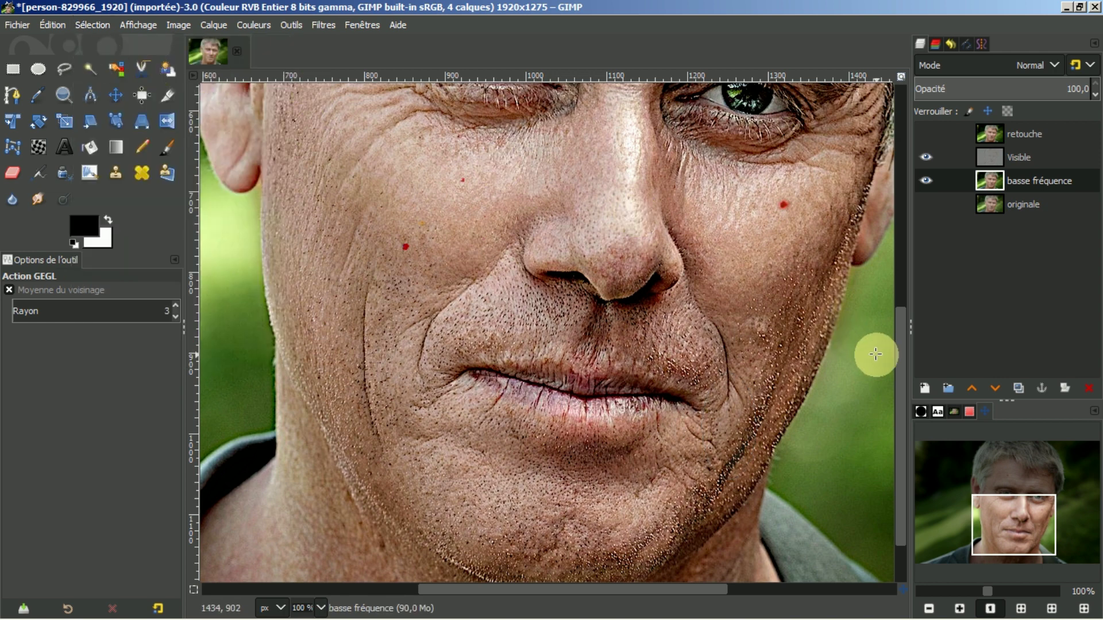
click(923, 132)
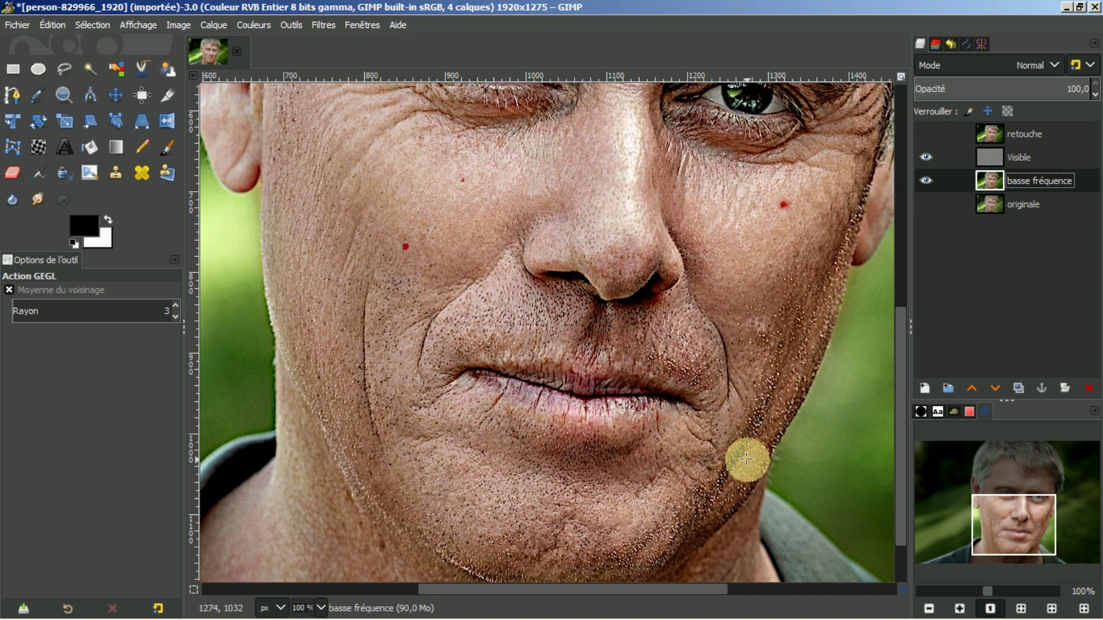
Step: Compare the skin around the mouth by toggling the retouche layer's visibility, leaving it hidden with the Visible layer shown
scroll(745, 455, up, 1)
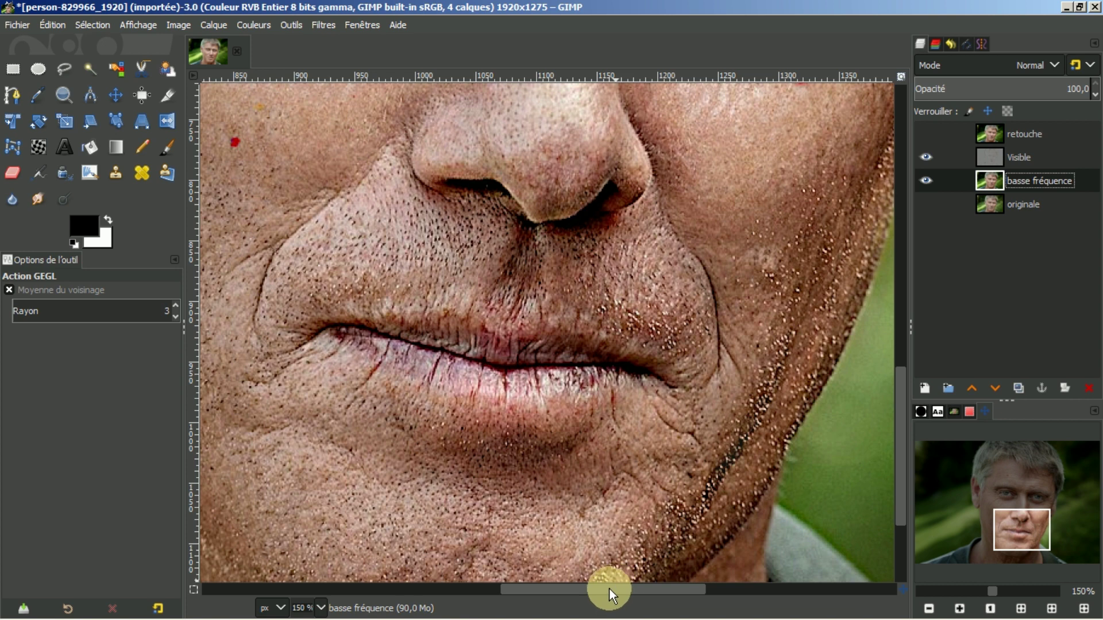
drag(609, 588, 597, 589)
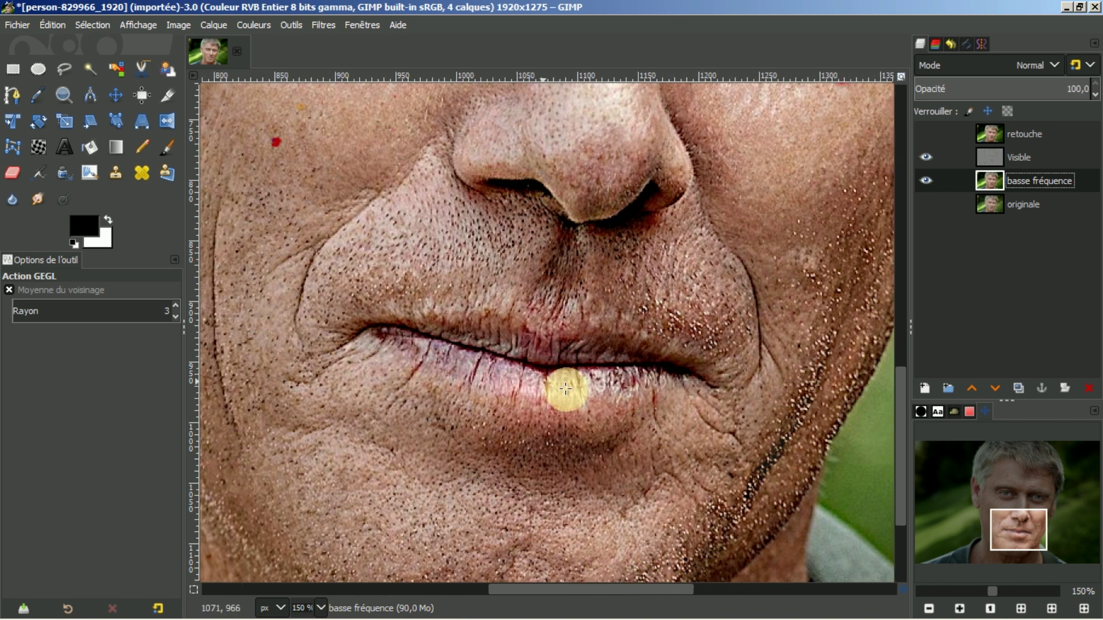
click(924, 133)
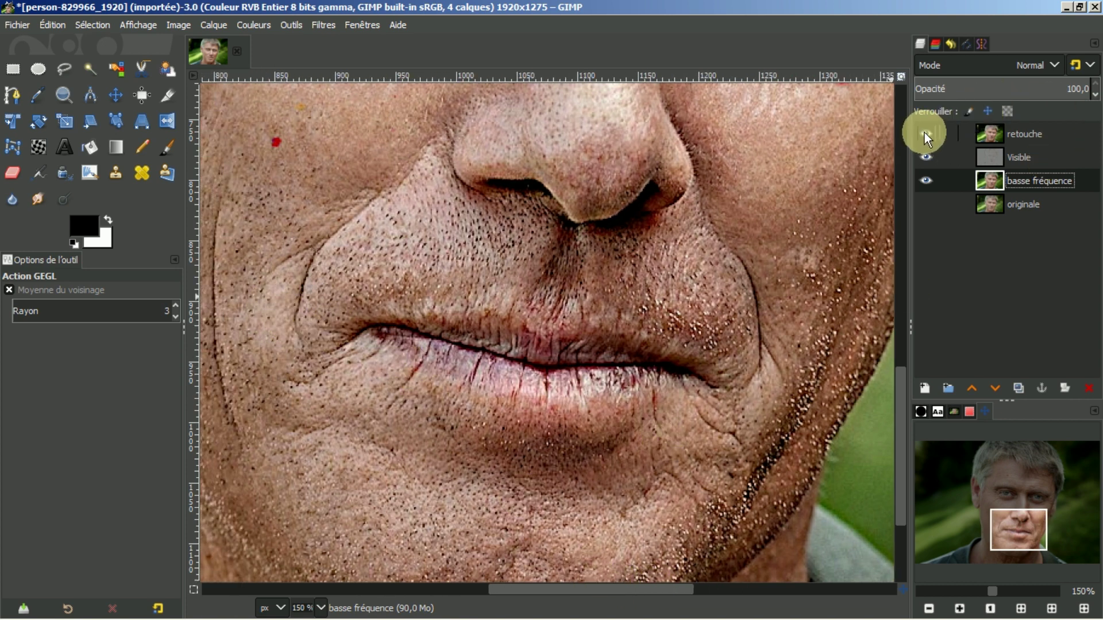
click(923, 136)
click(922, 136)
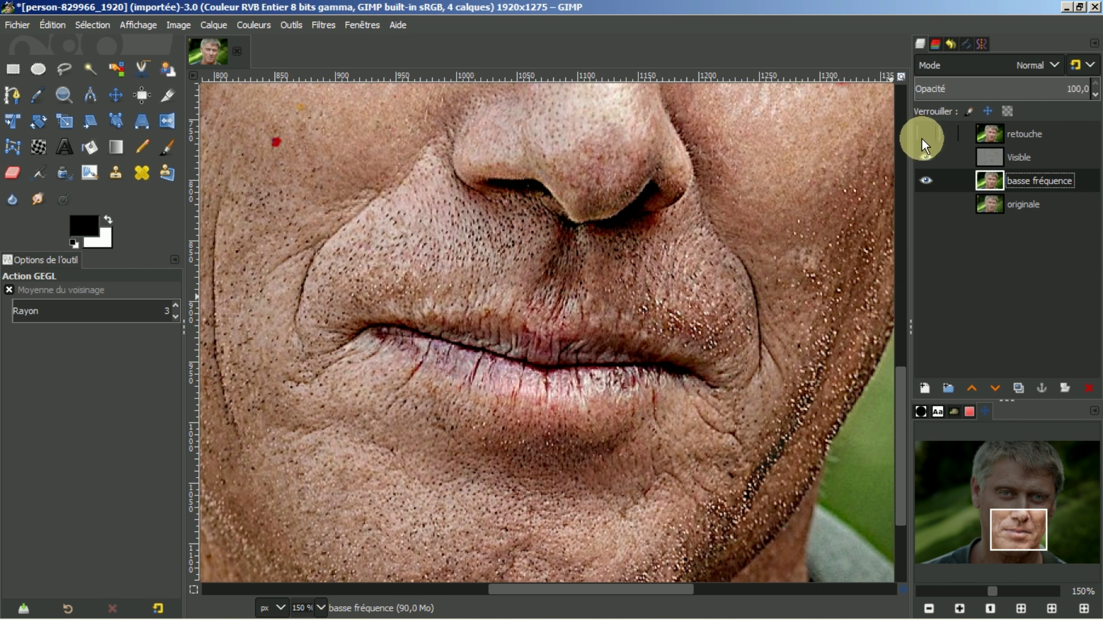
click(926, 157)
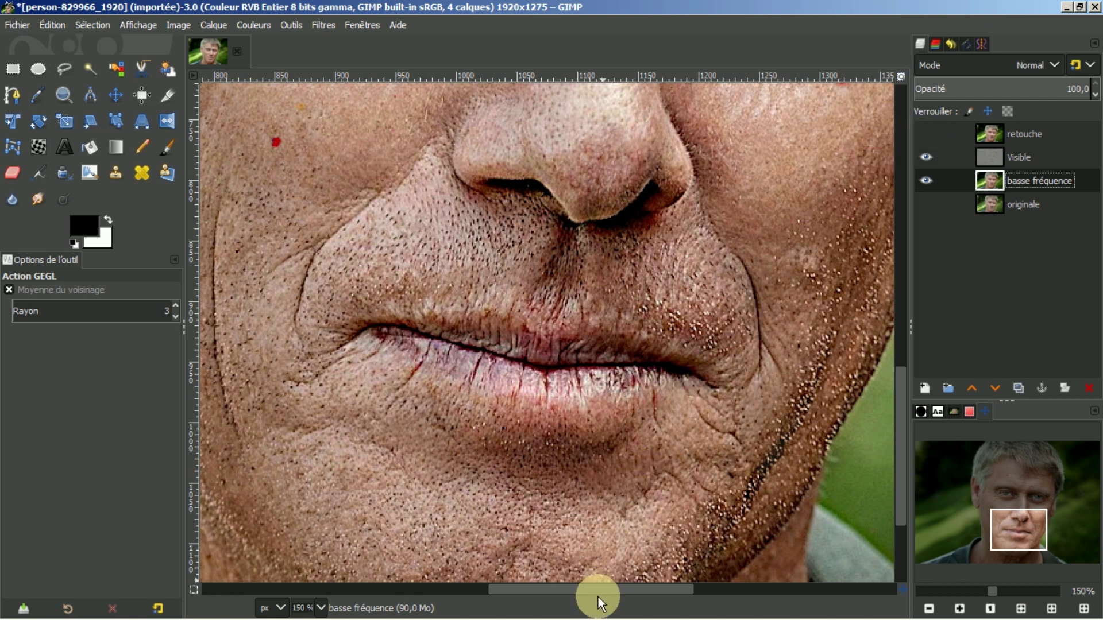
Step: Toggle the Visible layer off and on to inspect the tones of the stubbled cheek and jaw
drag(598, 591, 653, 592)
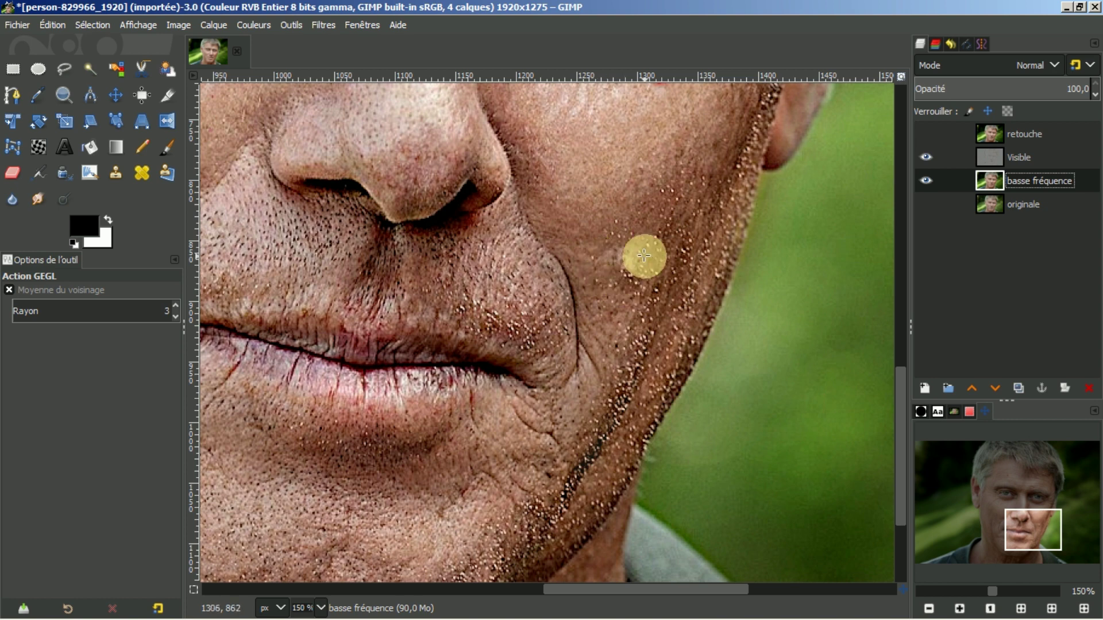
click(925, 158)
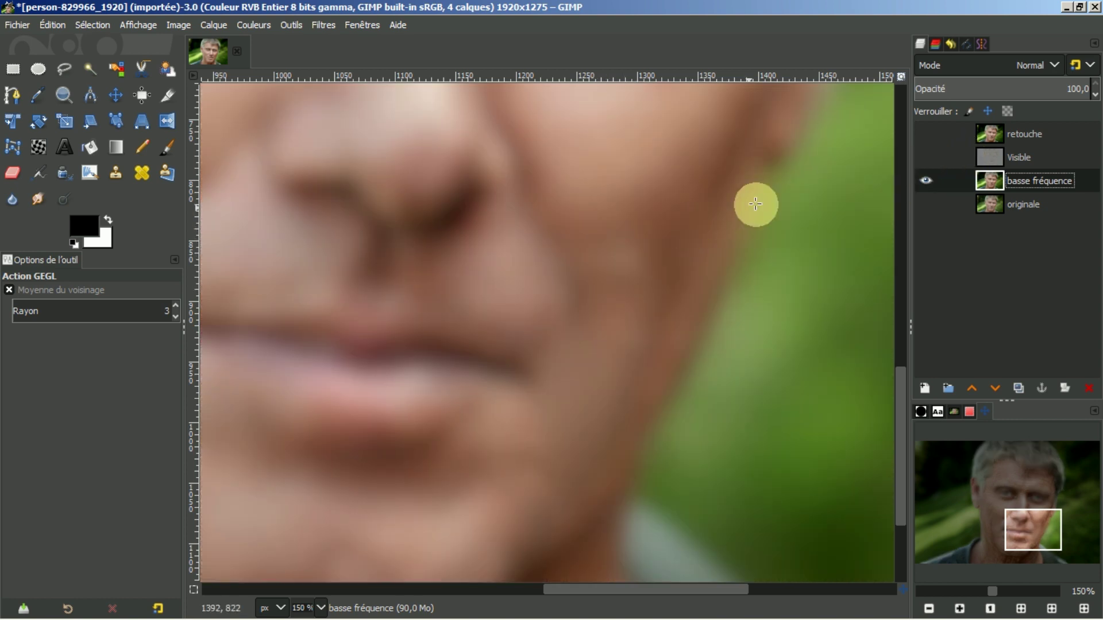
click(930, 159)
Step: Hide the basse fréquence layer to isolate the texture, make the Visible layer active and choose the Clone tool
click(923, 179)
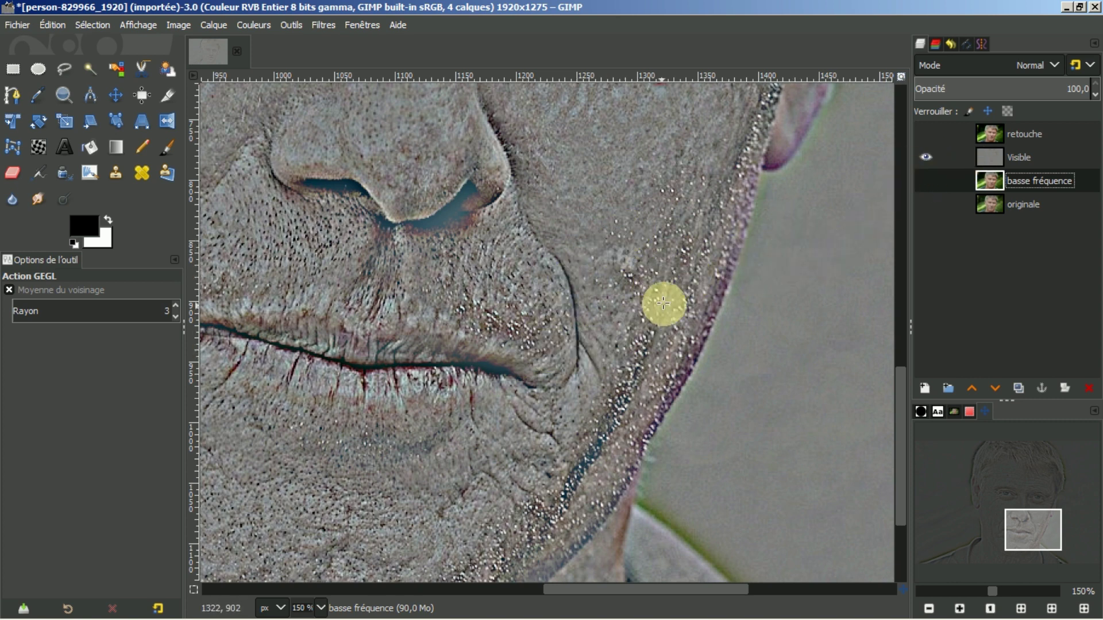
click(1022, 158)
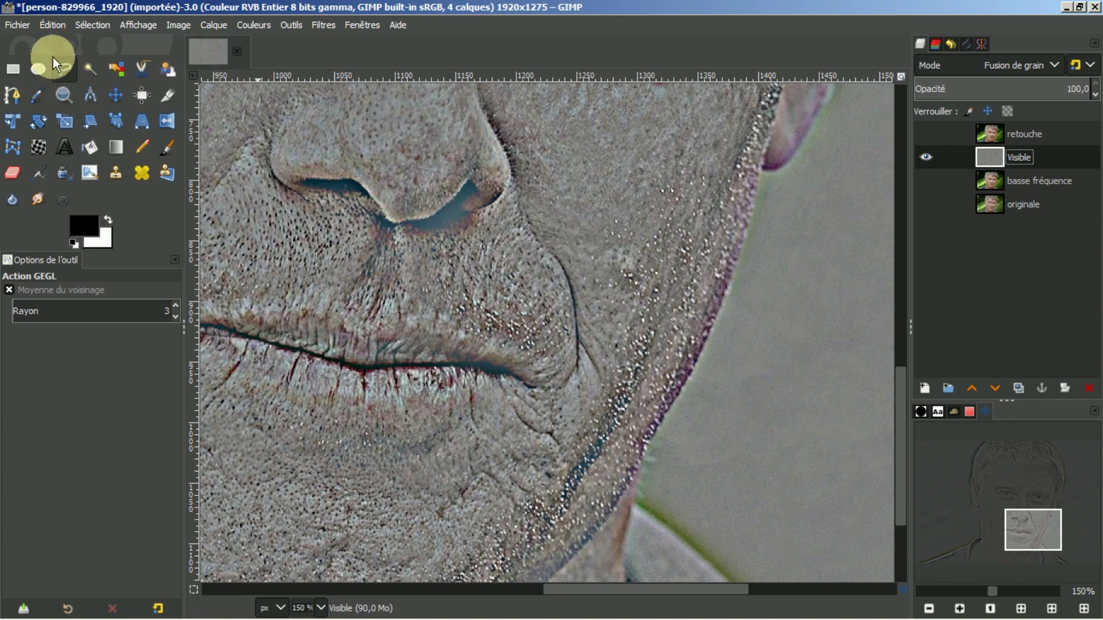
click(38, 68)
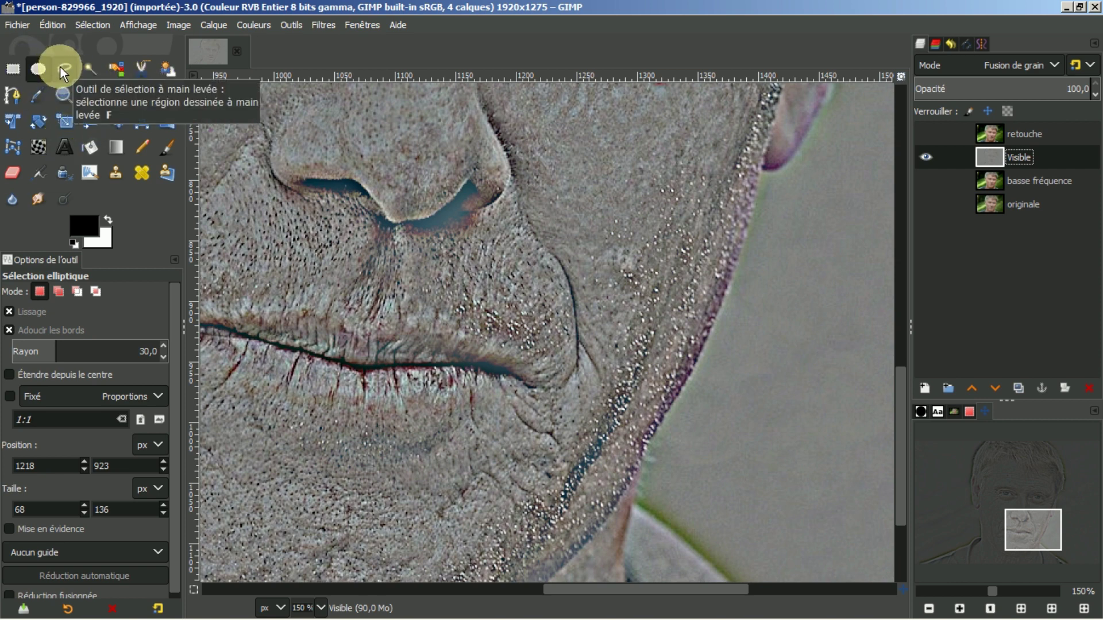
click(114, 174)
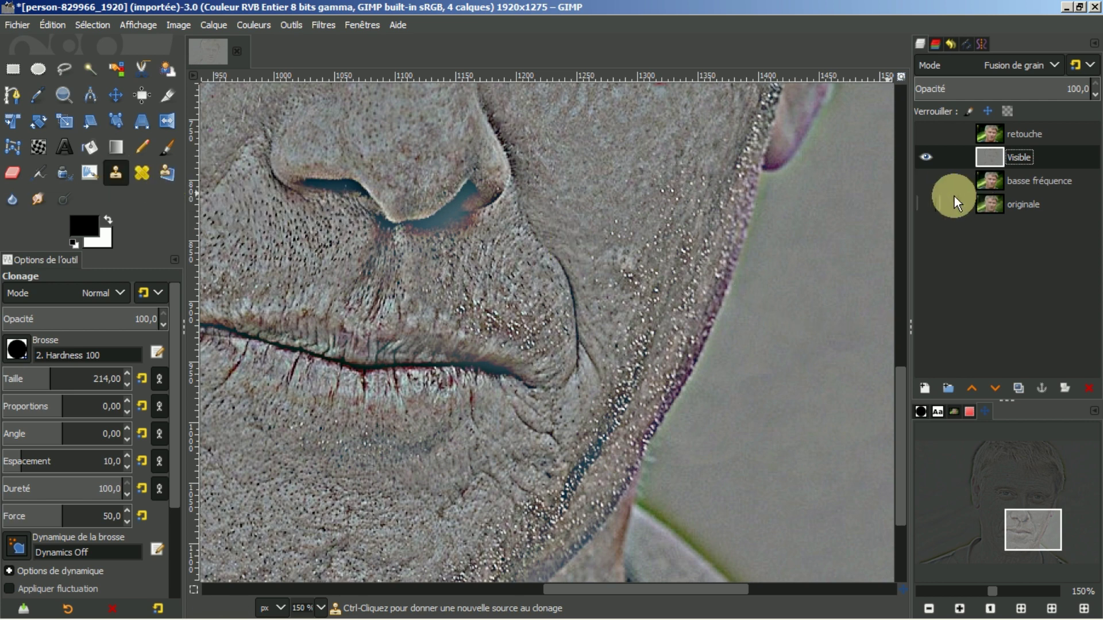
Step: Show the basse fréquence layer again and reduce the Clone brush size to 31
click(923, 180)
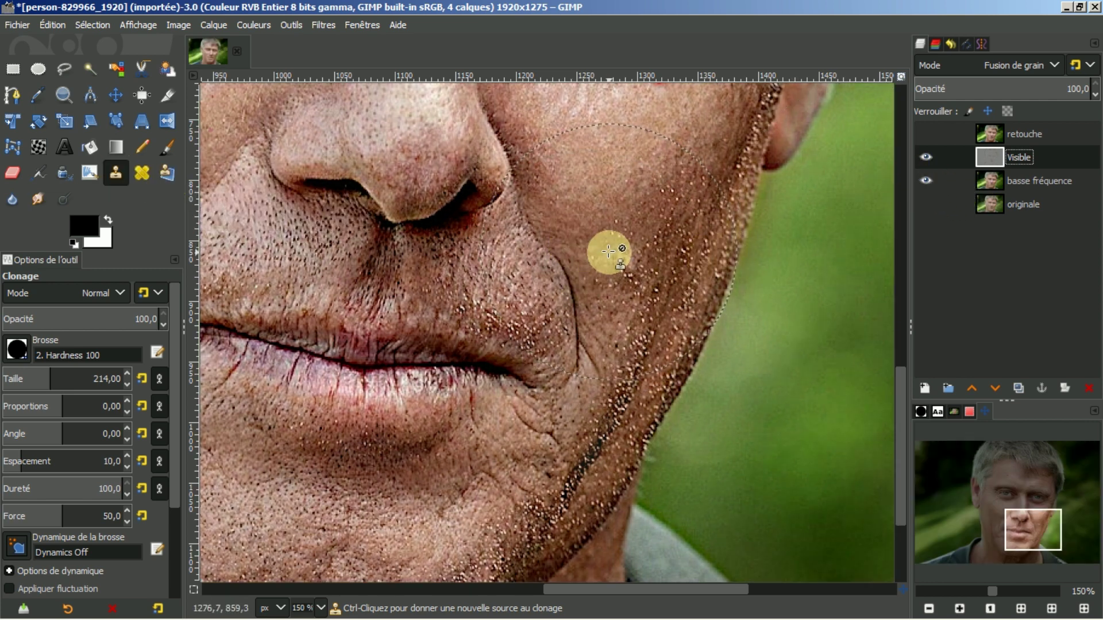
key(bracketleft)
key(bracketleft)
key(bracketleft)
key(bracketleft)
key(bracketleft)
key(bracketleft)
key(bracketleft)
key(bracketleft)
key(bracketleft)
key(bracketleft)
key(bracketleft)
key(bracketleft)
key(bracketleft)
key(bracketleft)
key(bracketleft)
key(bracketleft)
key(bracketleft)
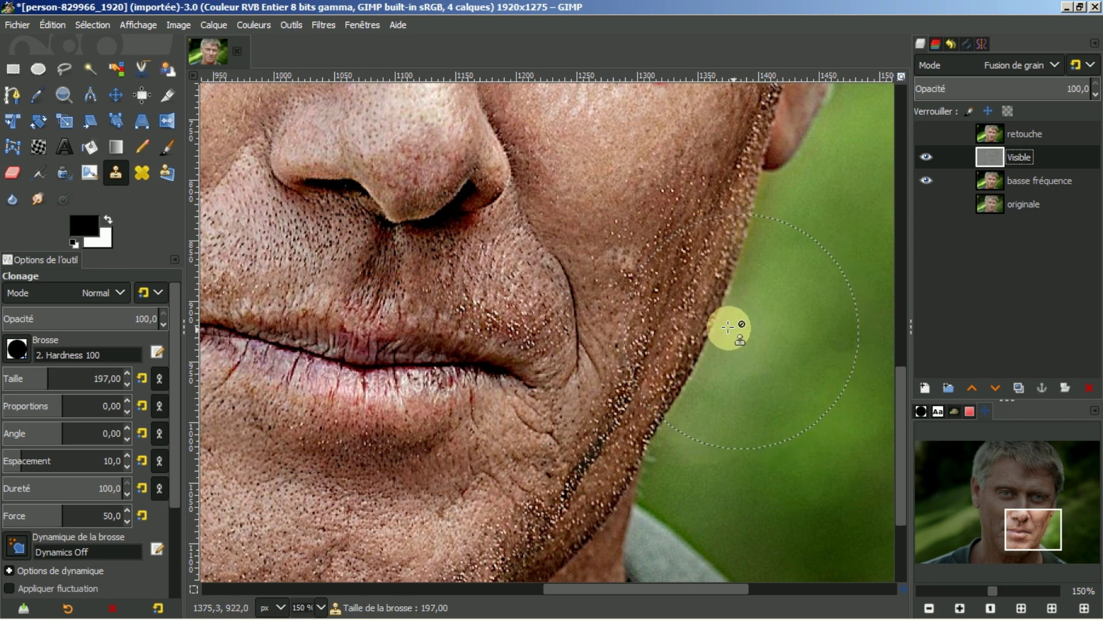
drag(49, 375, 17, 371)
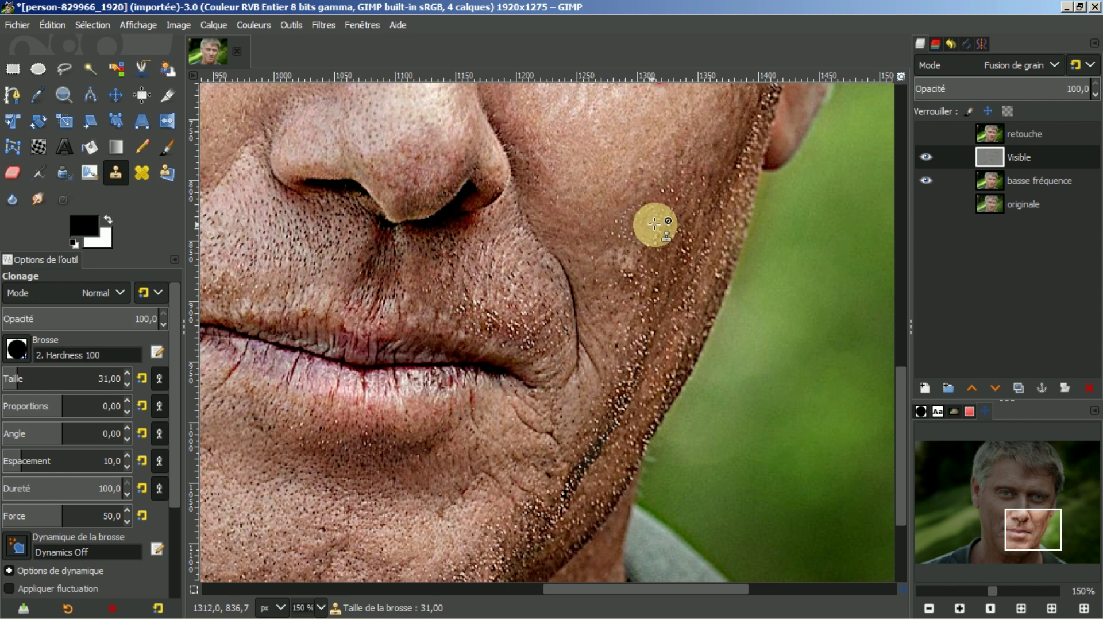
Step: Sample a clone source on the Visible layer's cheek texture with basse fréquence hidden, and show basse fréquence again
click(925, 181)
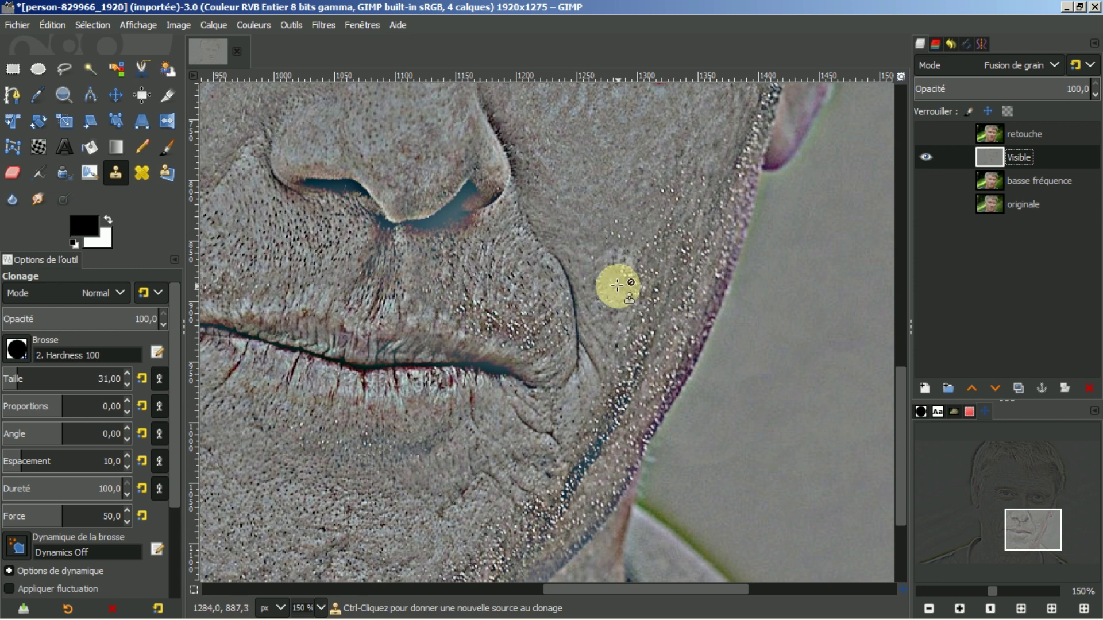
ctrl+click(659, 230)
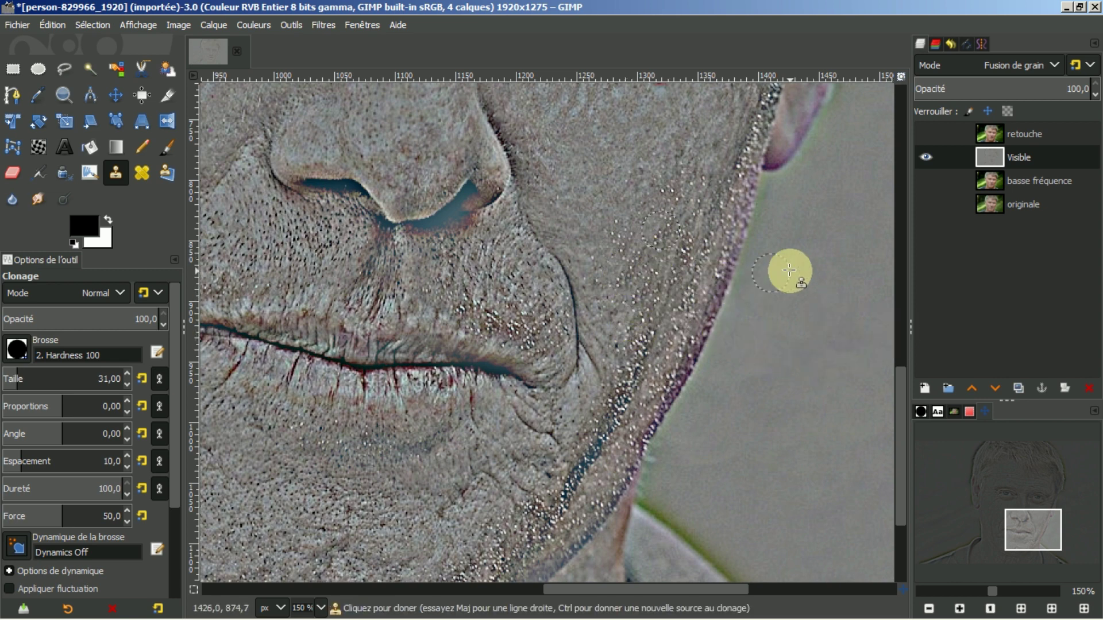
click(927, 181)
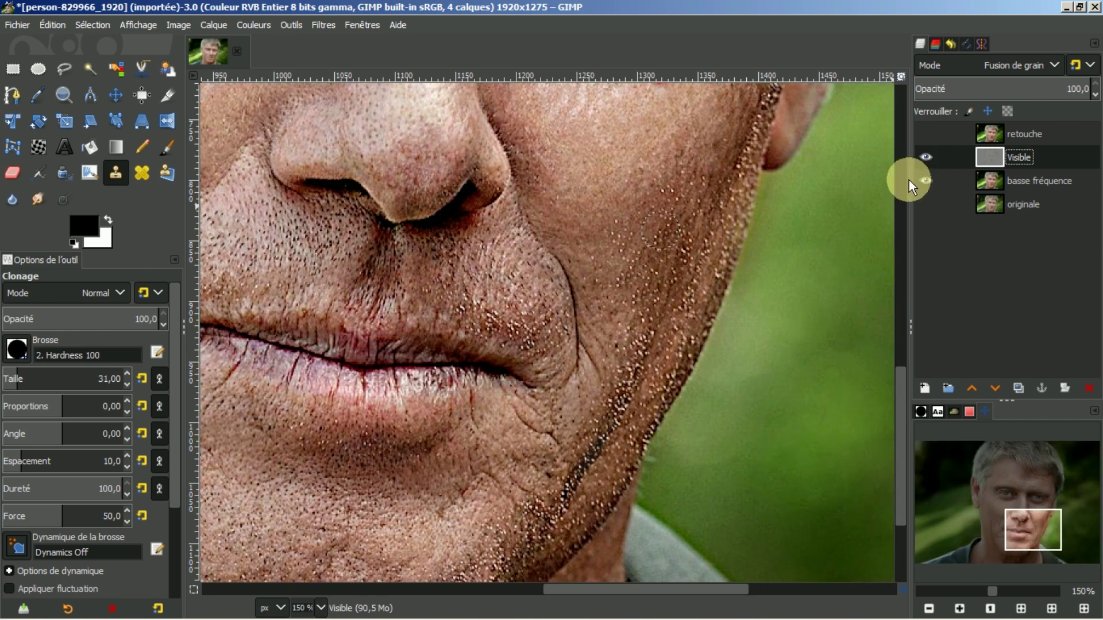
Step: Switch to the Move tool and toggle the retouche layer's visibility to compare the cheek texture, leaving it hidden
click(115, 93)
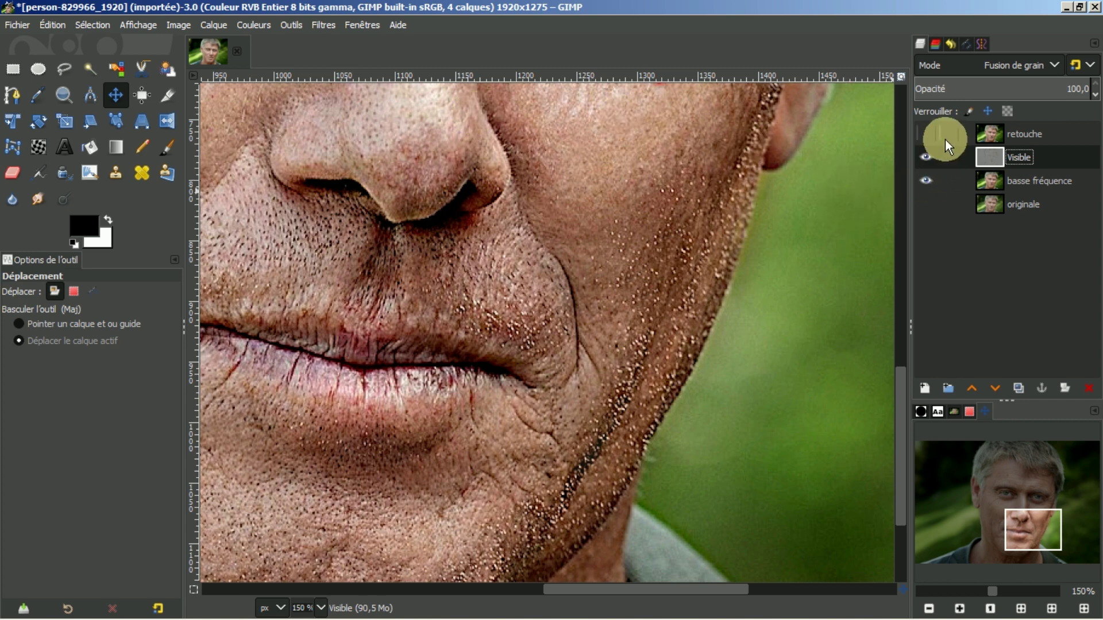
click(925, 135)
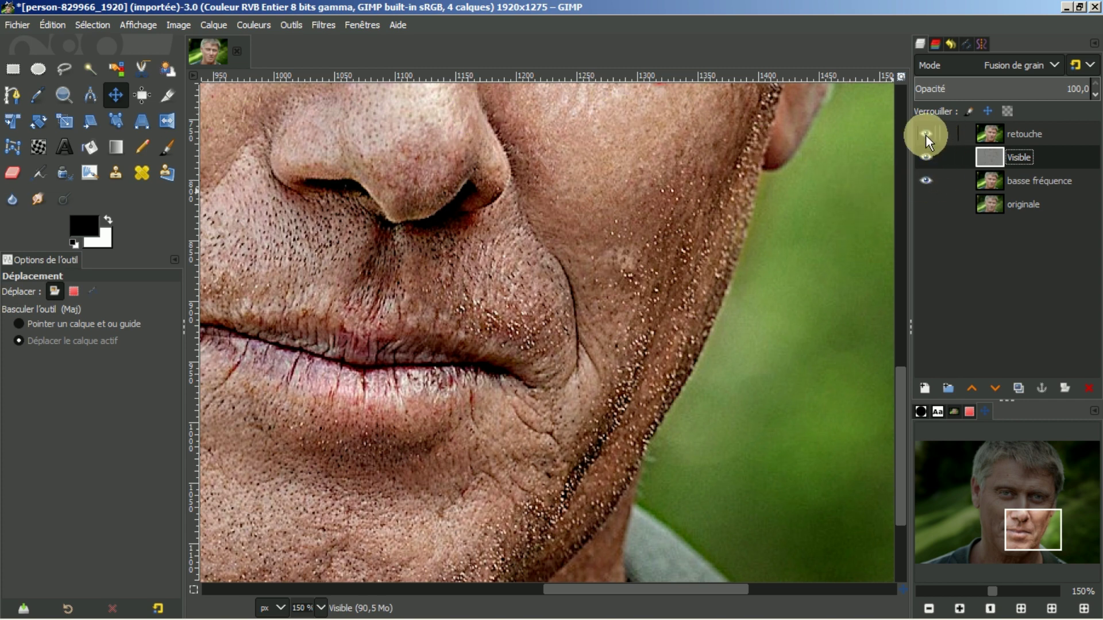
click(926, 134)
click(925, 136)
click(924, 136)
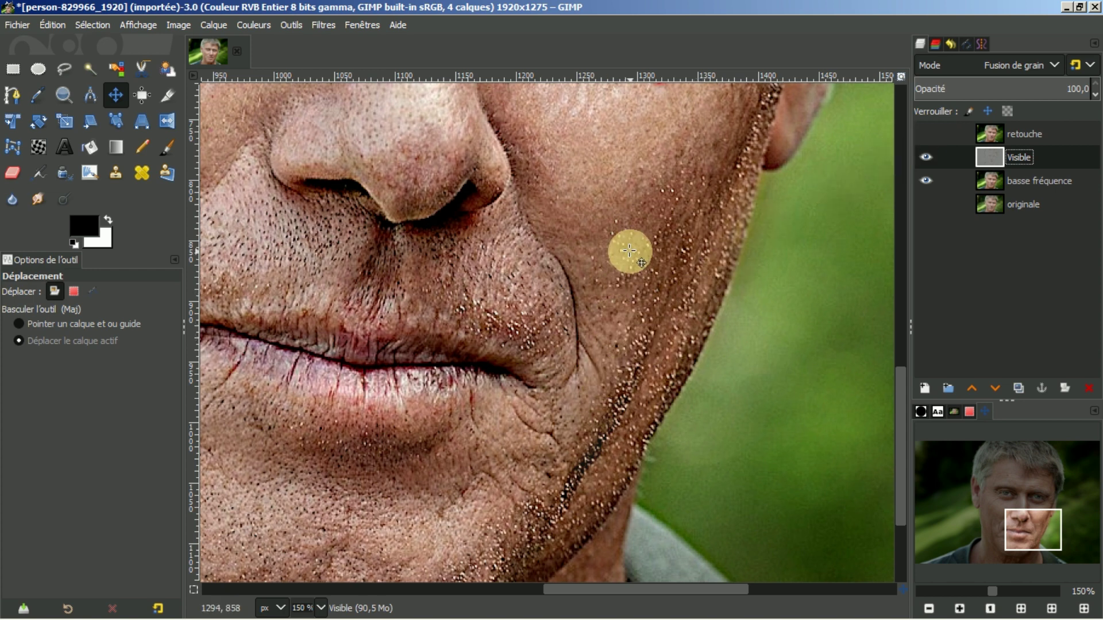
click(926, 135)
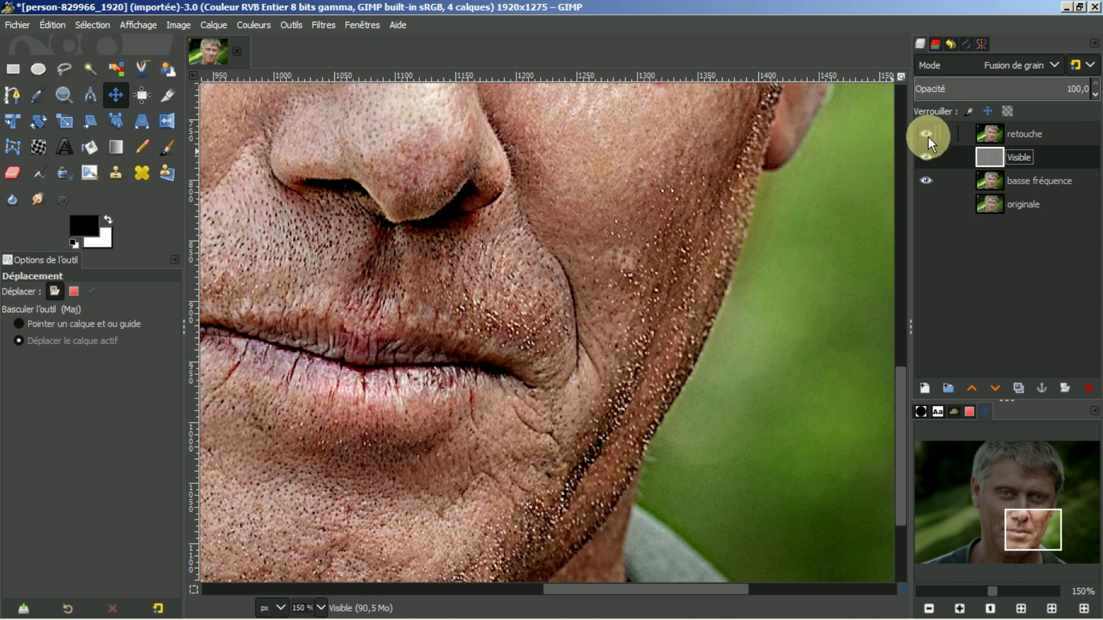
click(927, 136)
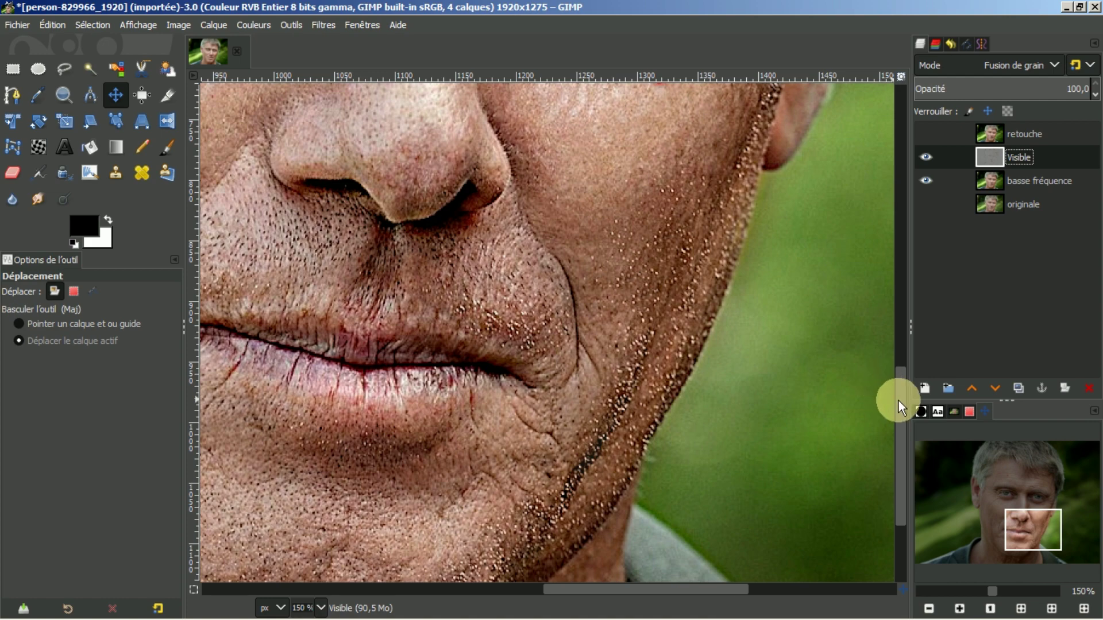
Step: Hide the Visible layer and make the basse fréquence layer active for work on the eye area
ctrl+scroll(574, 382, down, 1)
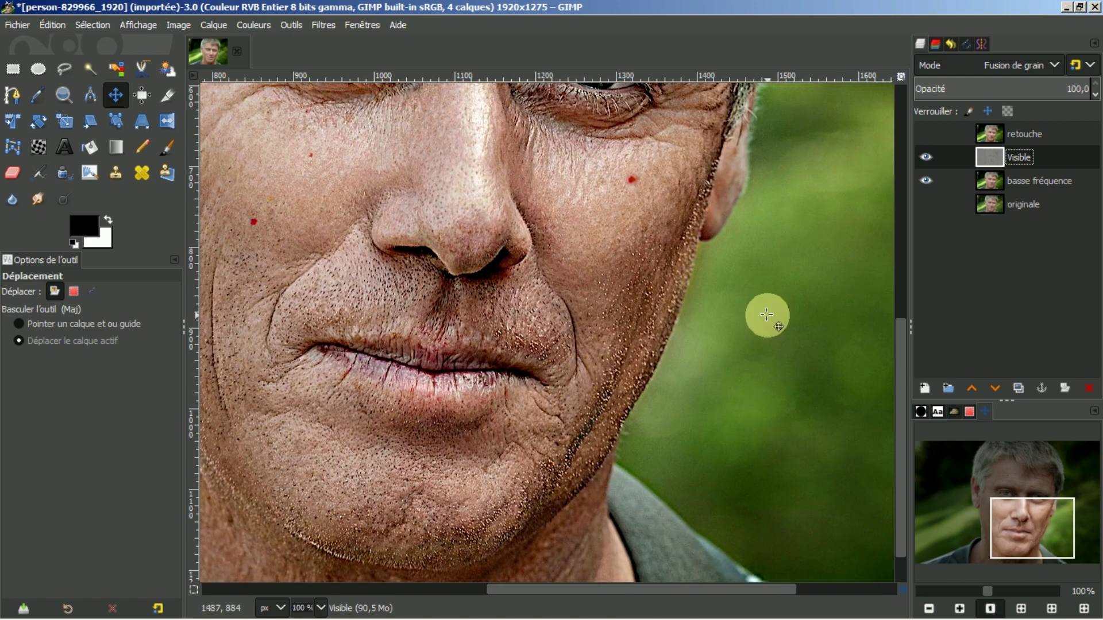
scroll(898, 374, up, 3)
drag(899, 352, 905, 297)
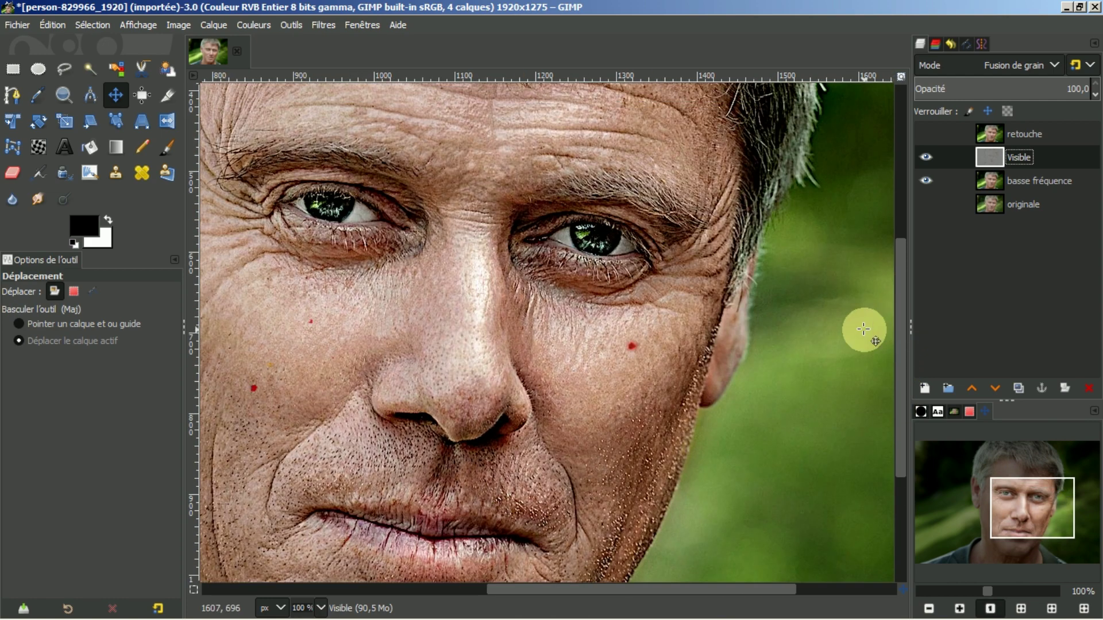
ctrl+scroll(635, 374, down, 1)
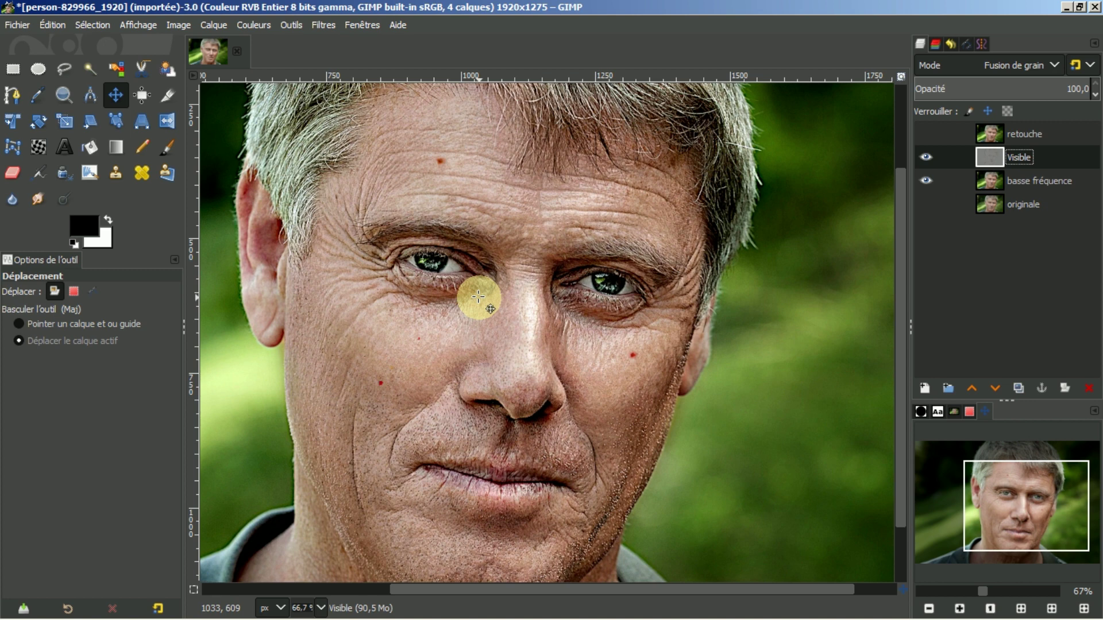
click(925, 157)
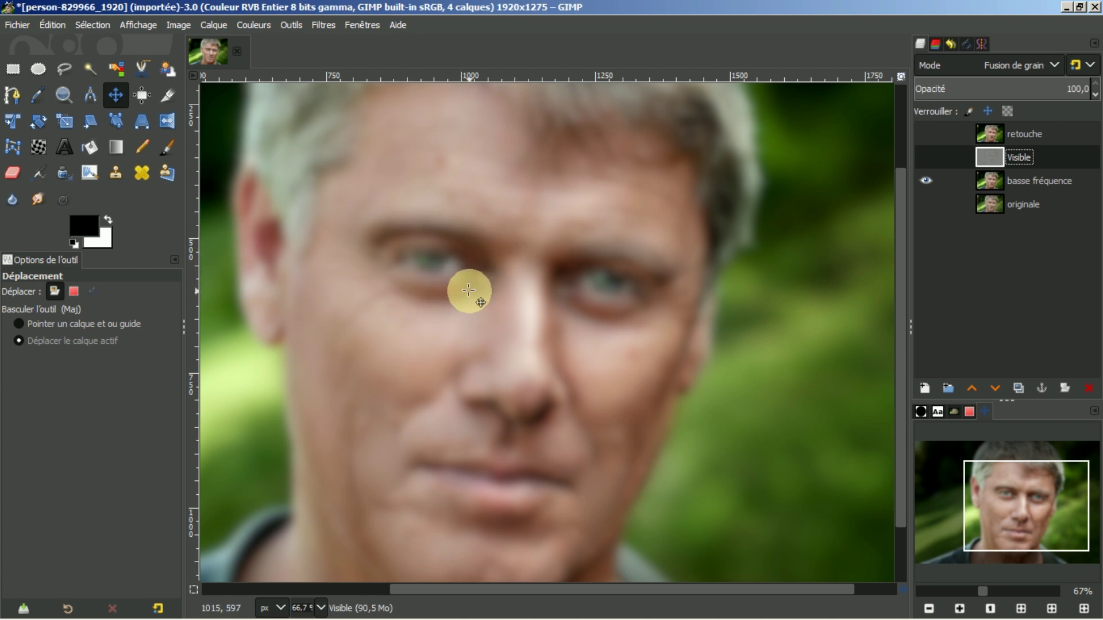
scroll(468, 291, up, 1)
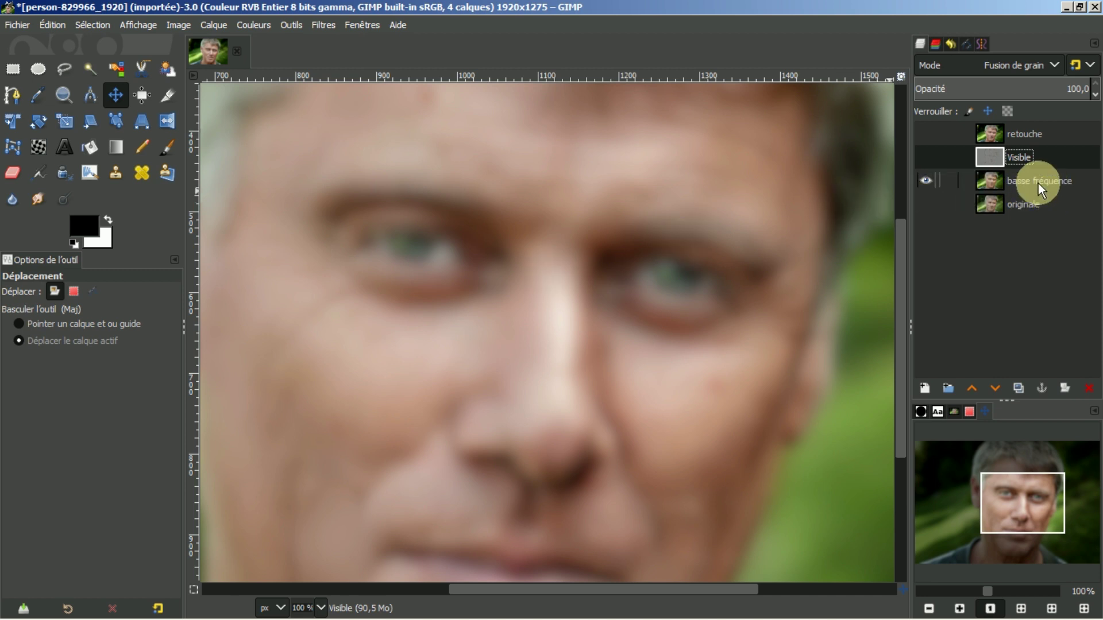
click(1023, 180)
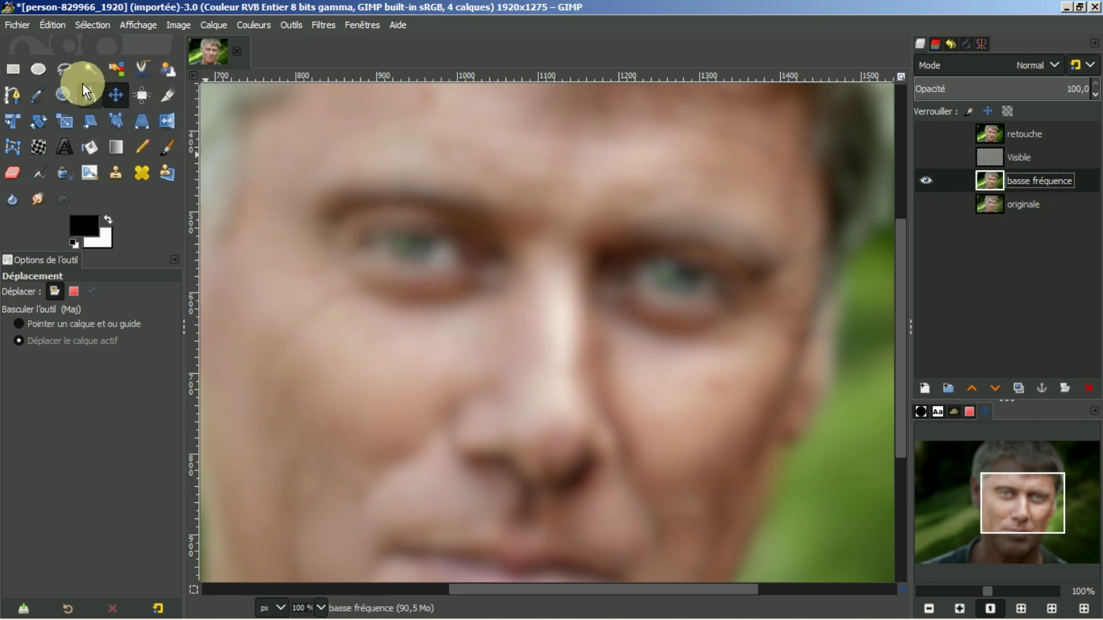
Step: Draw a freehand selection around the dark under-eye bag beside the nose, with edges feathered at a radius of 30
click(63, 69)
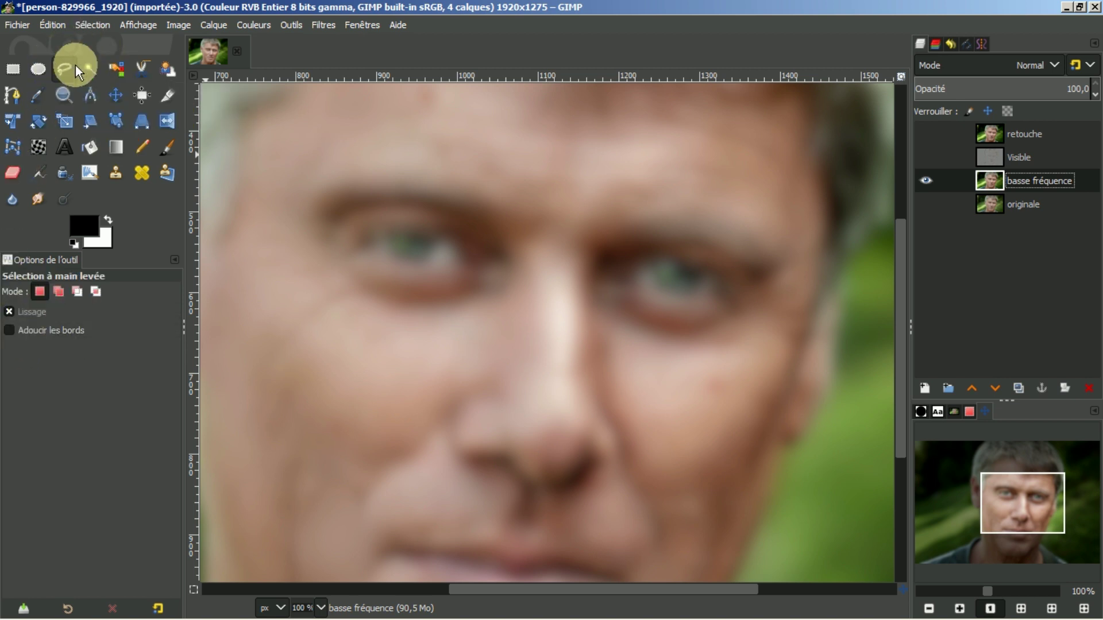
click(9, 330)
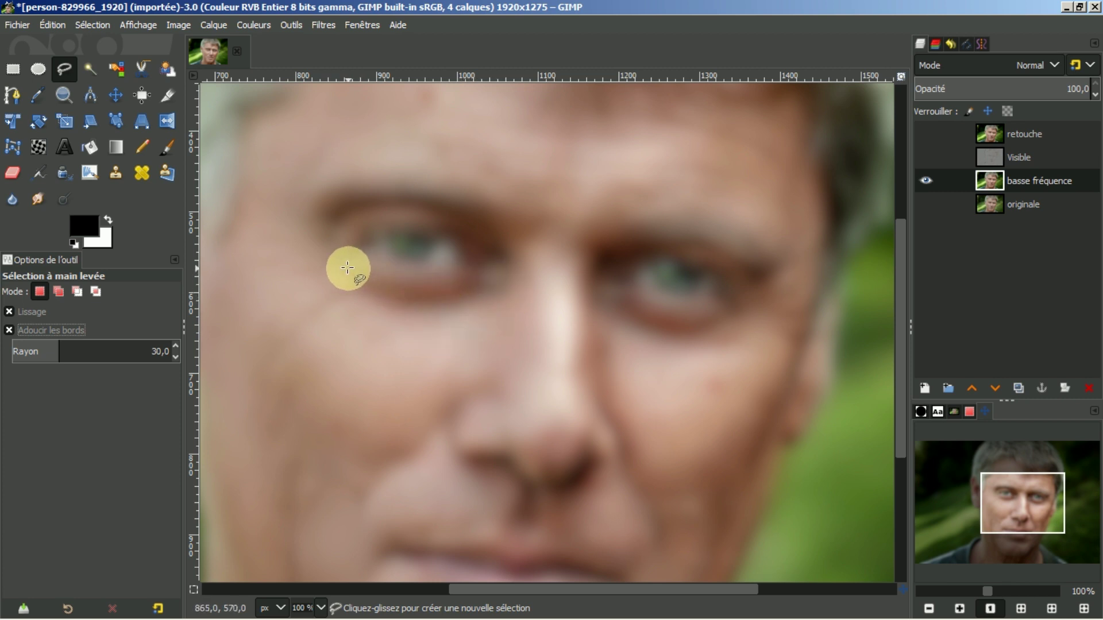
mouse_move(347, 267)
mouse_down()
mouse_move(331, 285)
mouse_move(377, 314)
mouse_move(482, 320)
mouse_move(502, 301)
mouse_move(495, 283)
mouse_move(472, 276)
mouse_move(346, 268)
mouse_up()
click(371, 284)
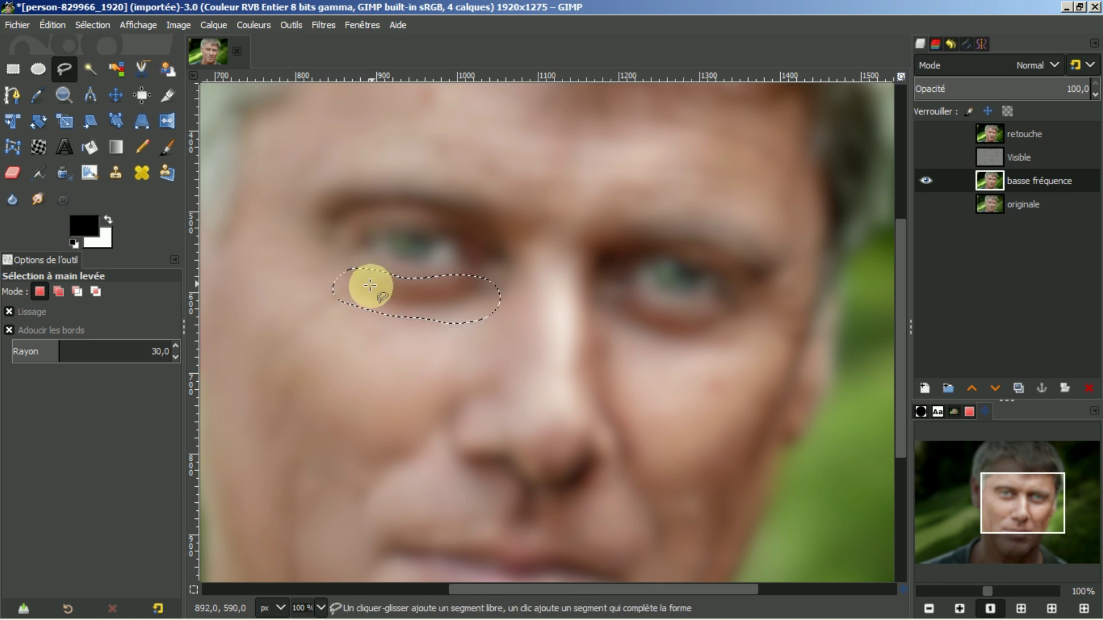
click(373, 291)
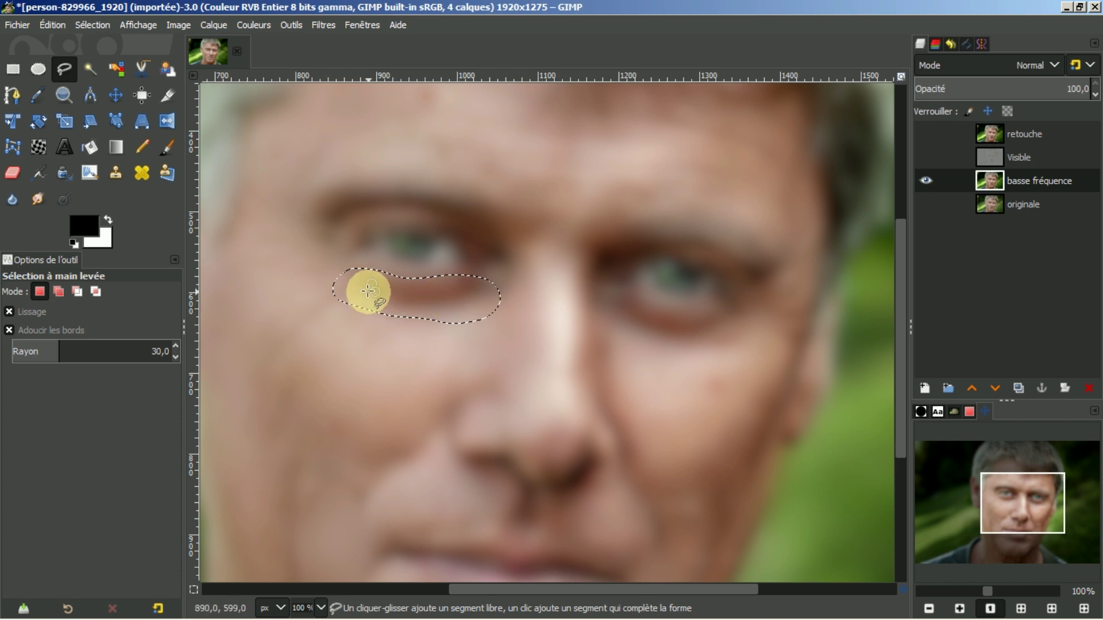
click(368, 291)
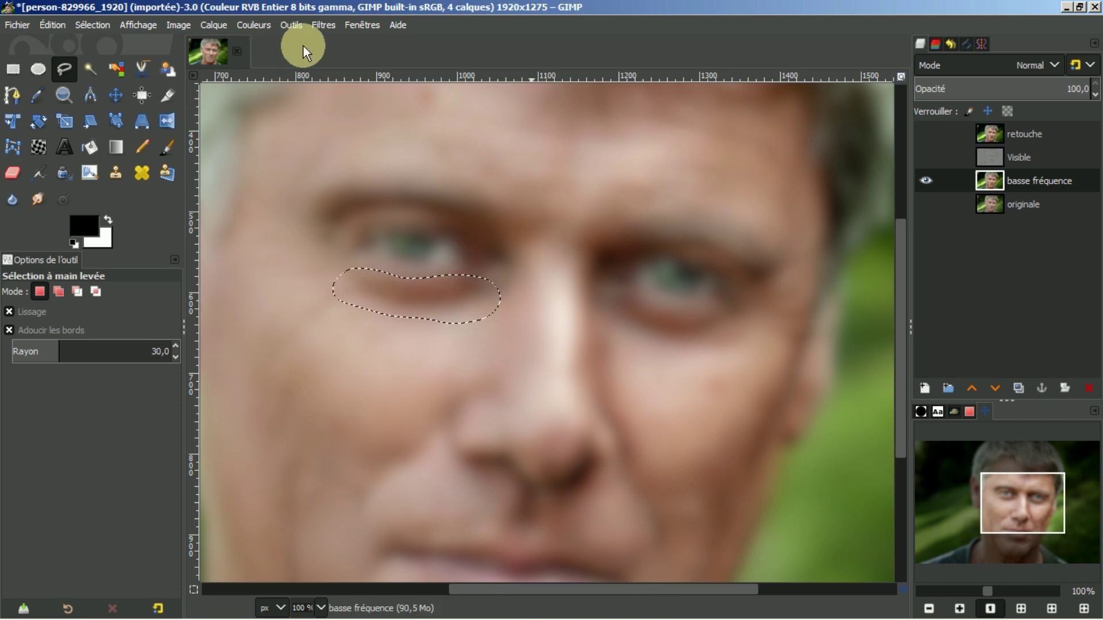
Step: Blur the selected under-eye area on basse fréquence with a Gaussian blur of 17.50 in X and Y, and clear the selection
click(322, 25)
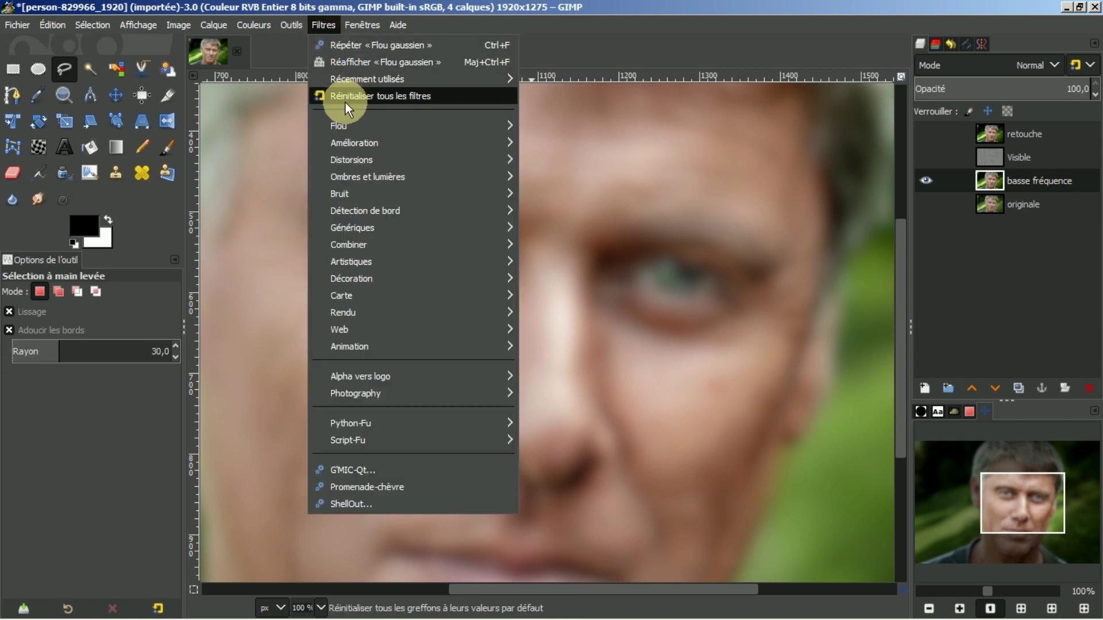
click(343, 61)
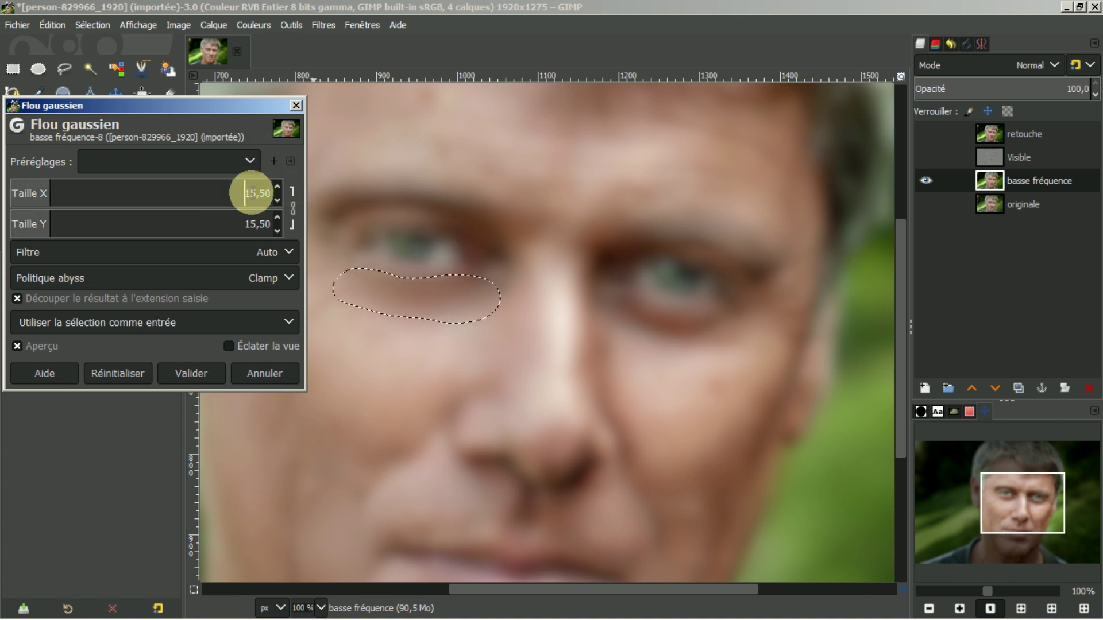
scroll(252, 199, up, 2)
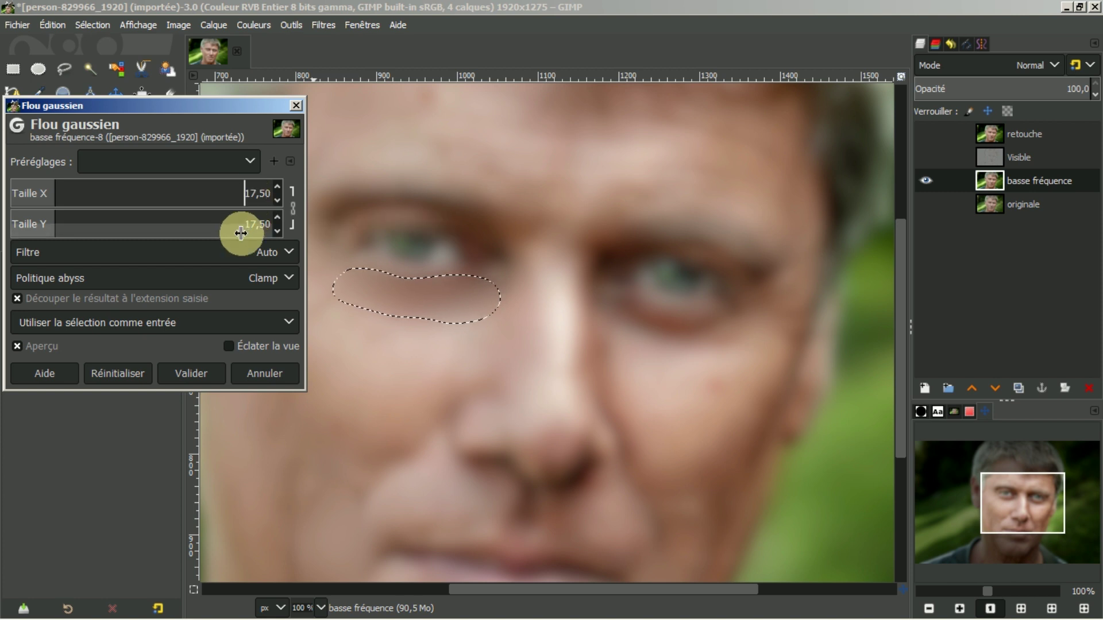
click(195, 373)
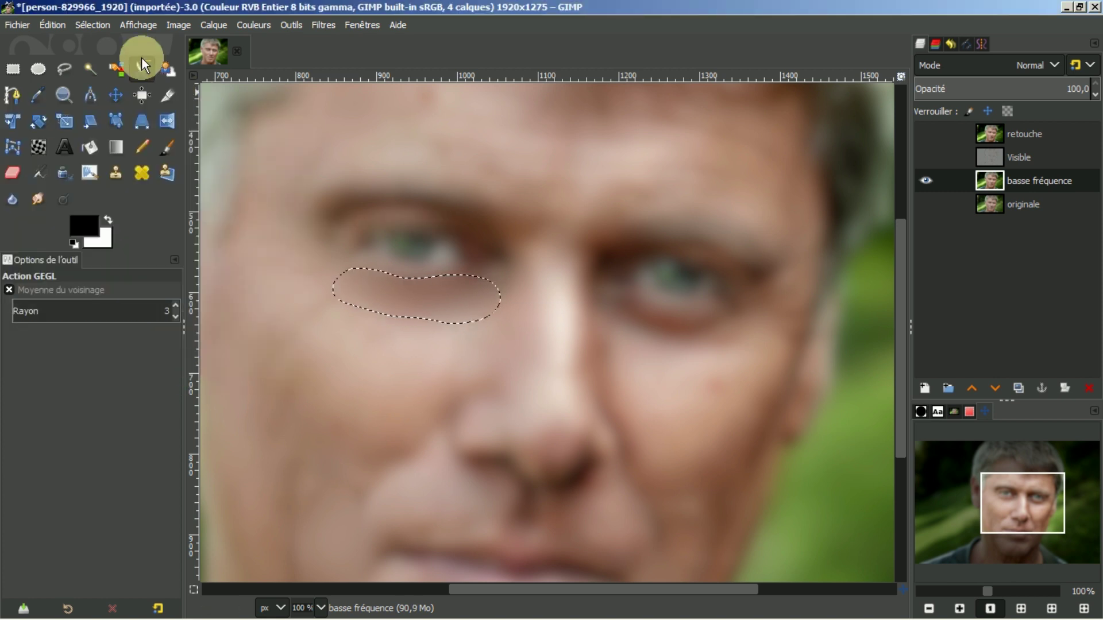
click(92, 25)
click(106, 60)
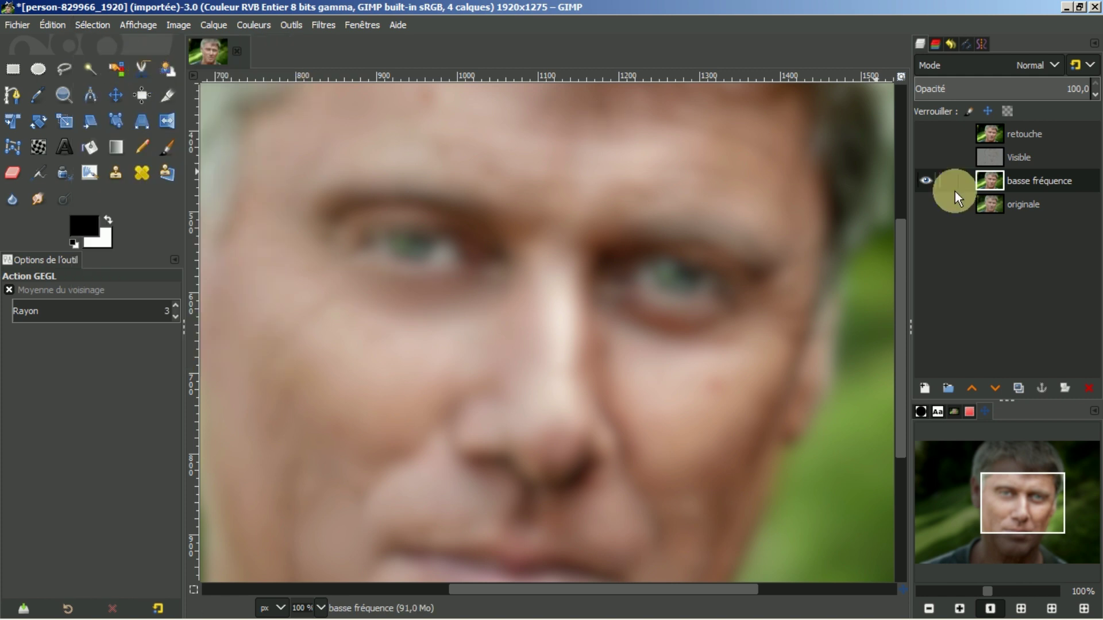
Step: Show the Visible layer and draw a freehand selection, feathered at radius 30, around the bag under the subject's left eye
click(924, 158)
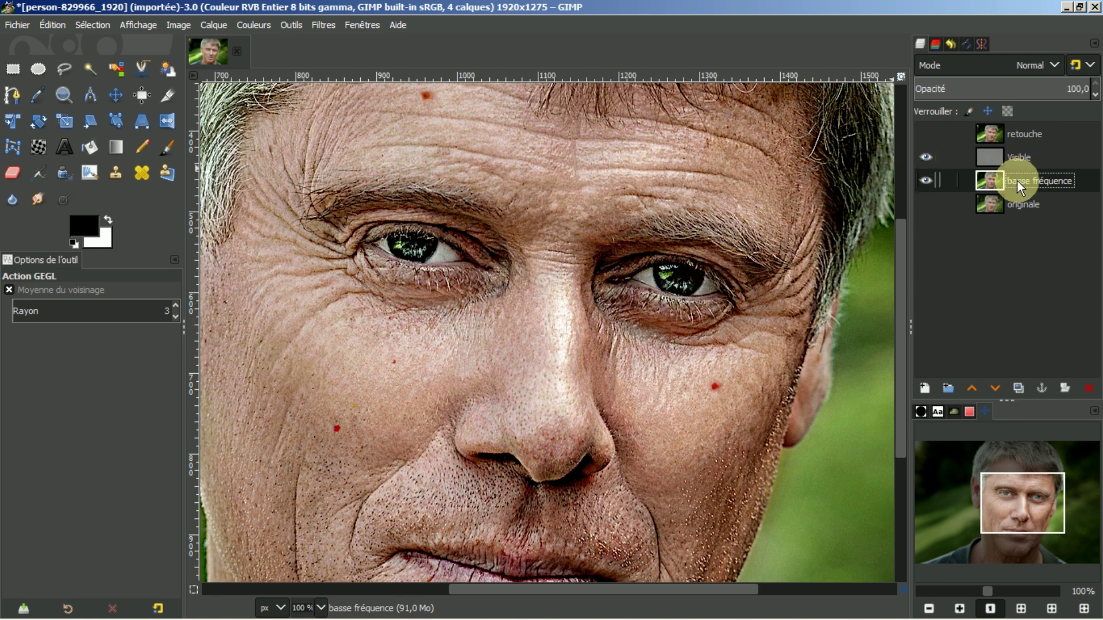
click(927, 155)
click(927, 155)
click(62, 67)
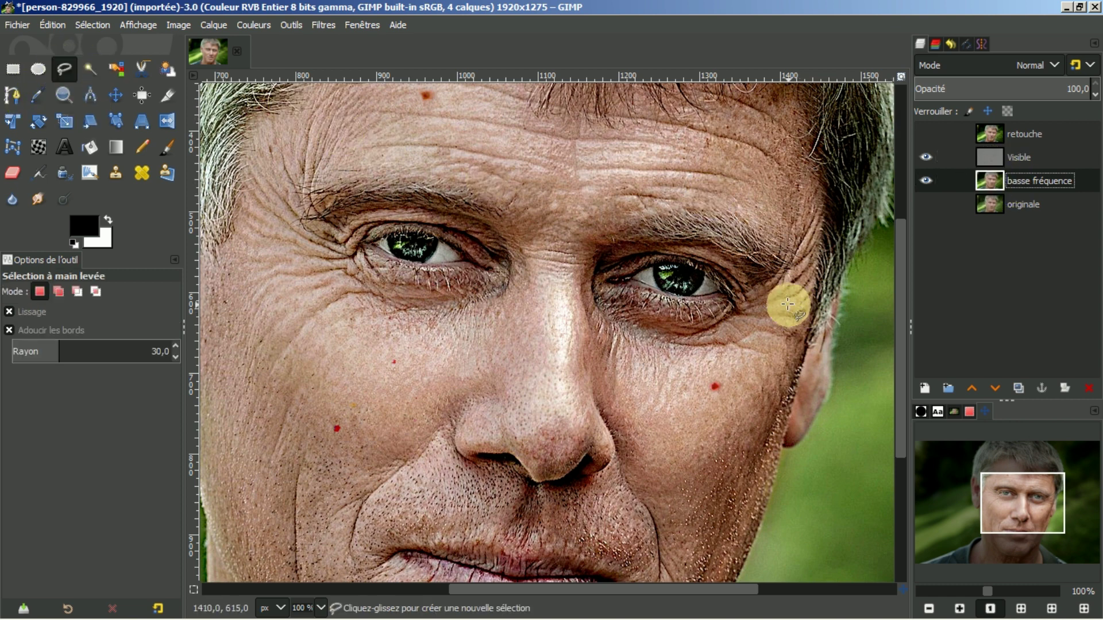
mouse_move(618, 287)
mouse_down()
mouse_move(591, 304)
mouse_move(620, 337)
mouse_move(700, 361)
mouse_move(741, 338)
mouse_move(739, 316)
mouse_move(724, 307)
mouse_move(629, 290)
mouse_up()
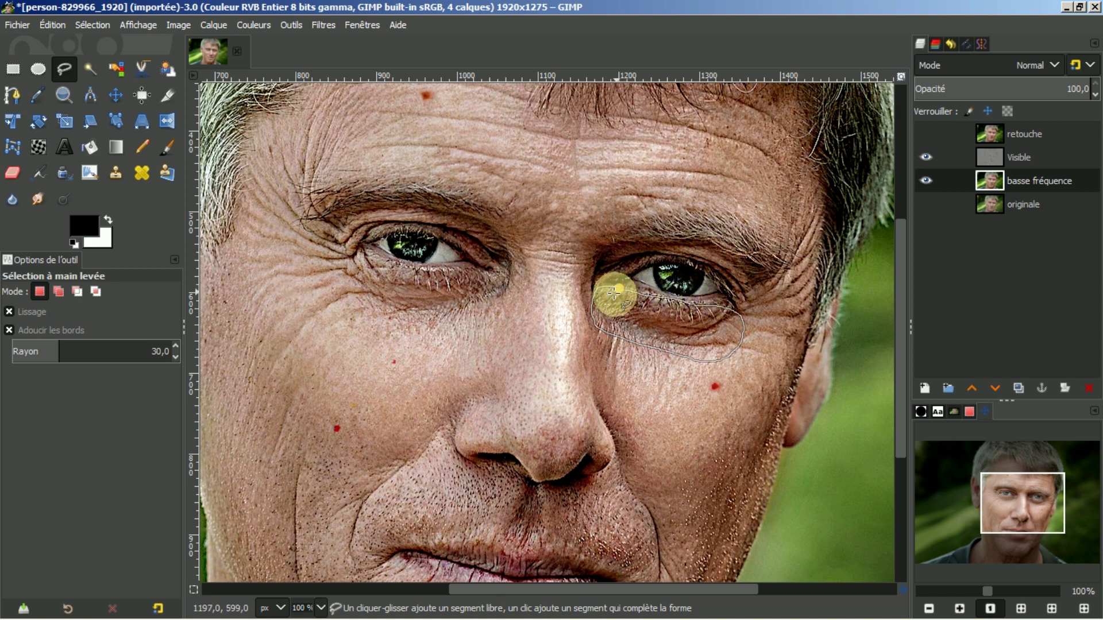
click(618, 289)
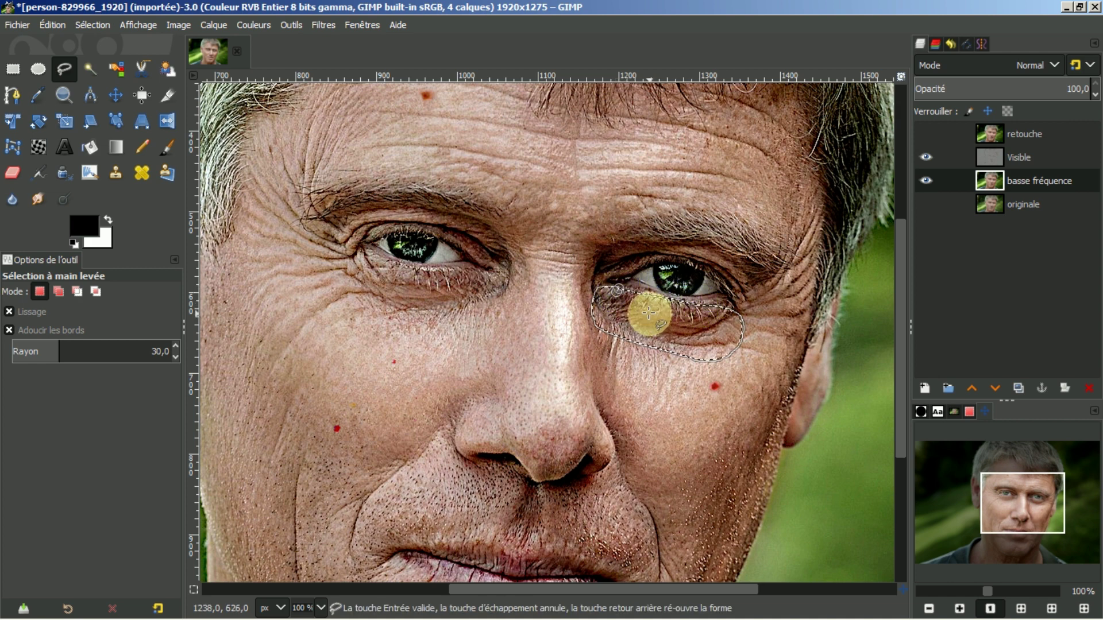
key(Return)
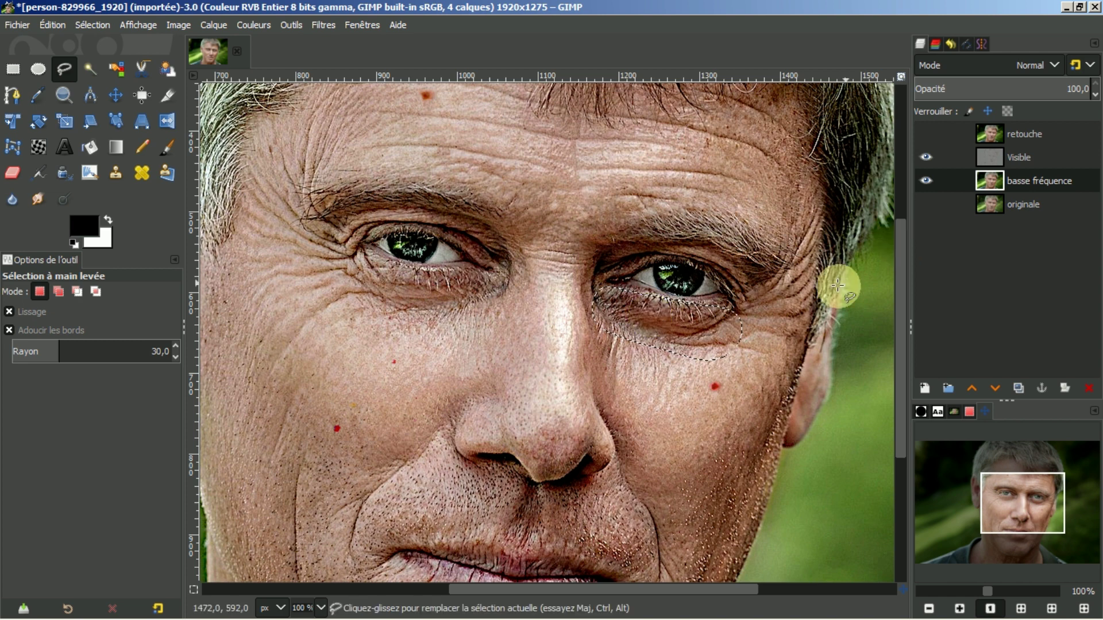
Step: Apply a Gaussian blur of 20.50 in X and Y under the subject's left eye on basse fréquence, and remove the selection
click(319, 23)
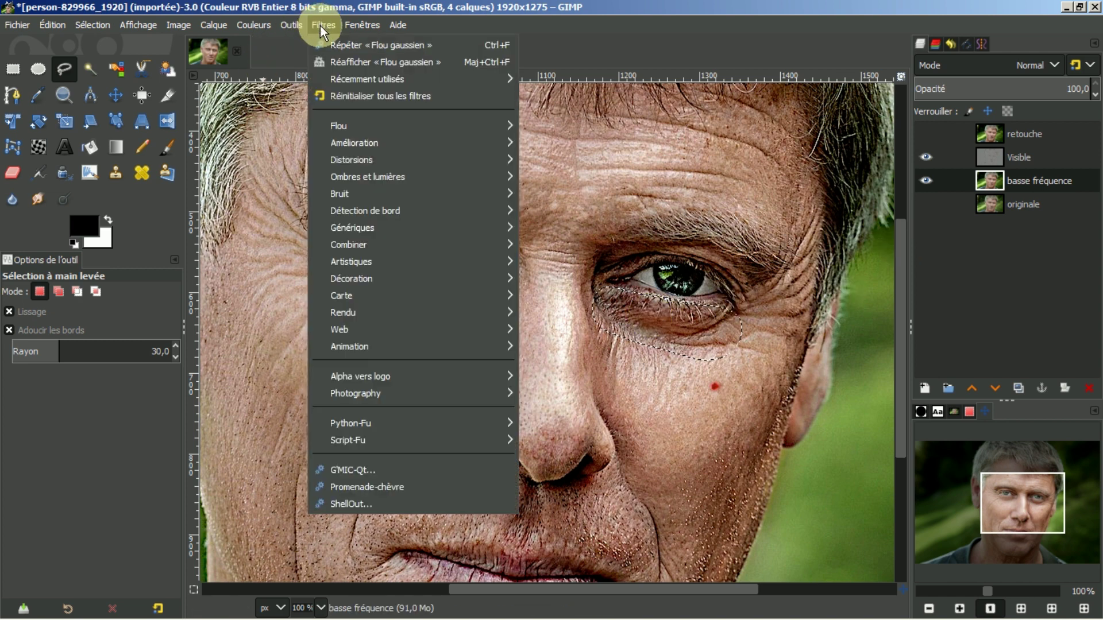
click(327, 62)
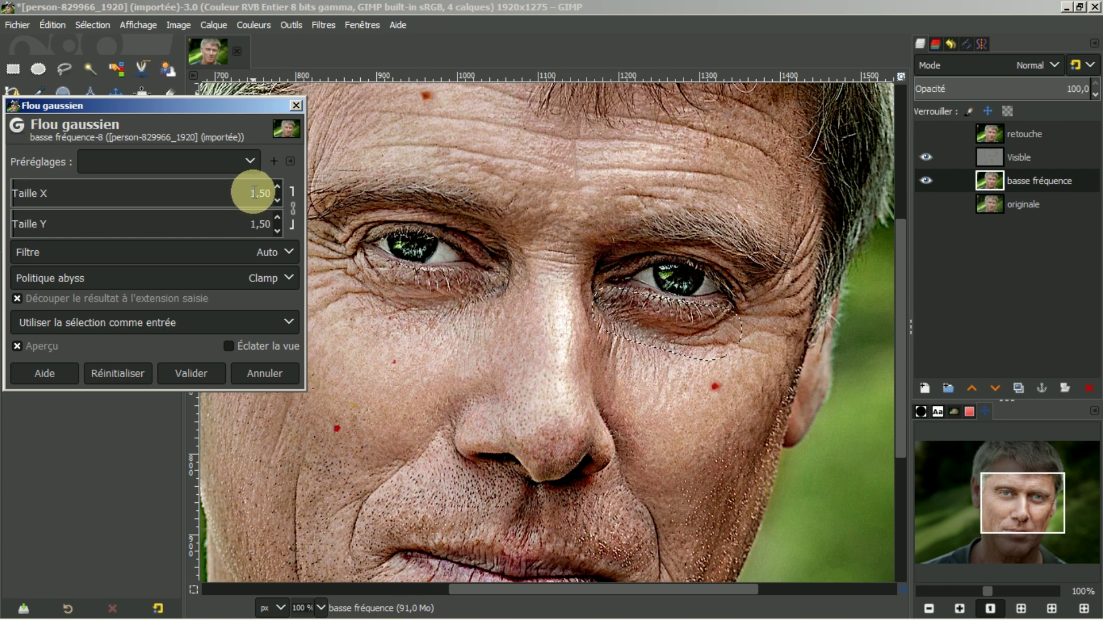
scroll(253, 193, up, 12)
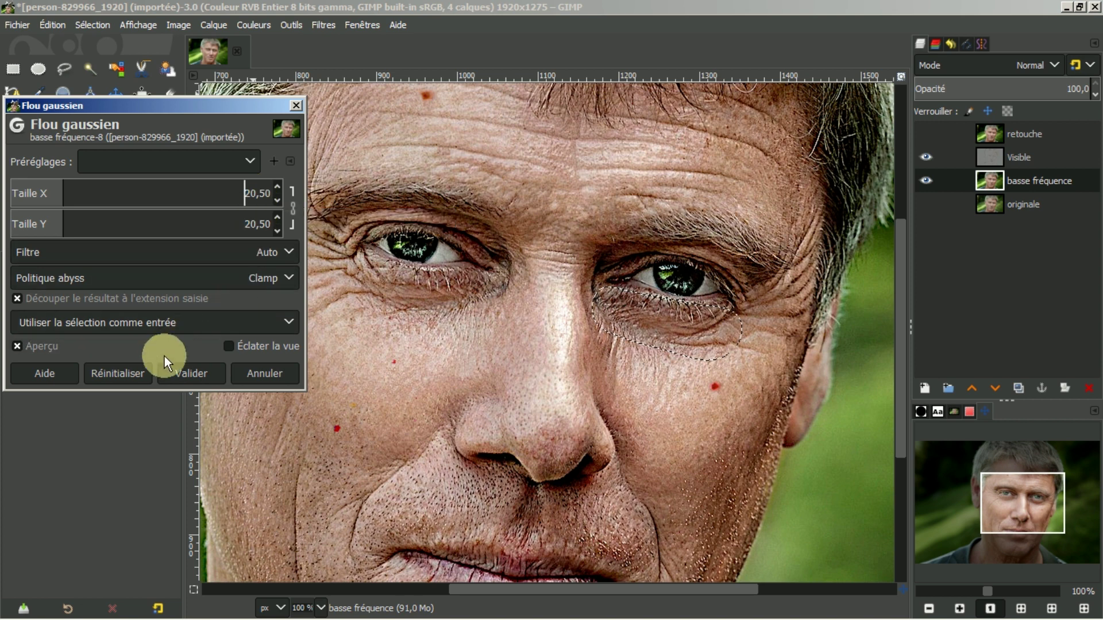
click(171, 371)
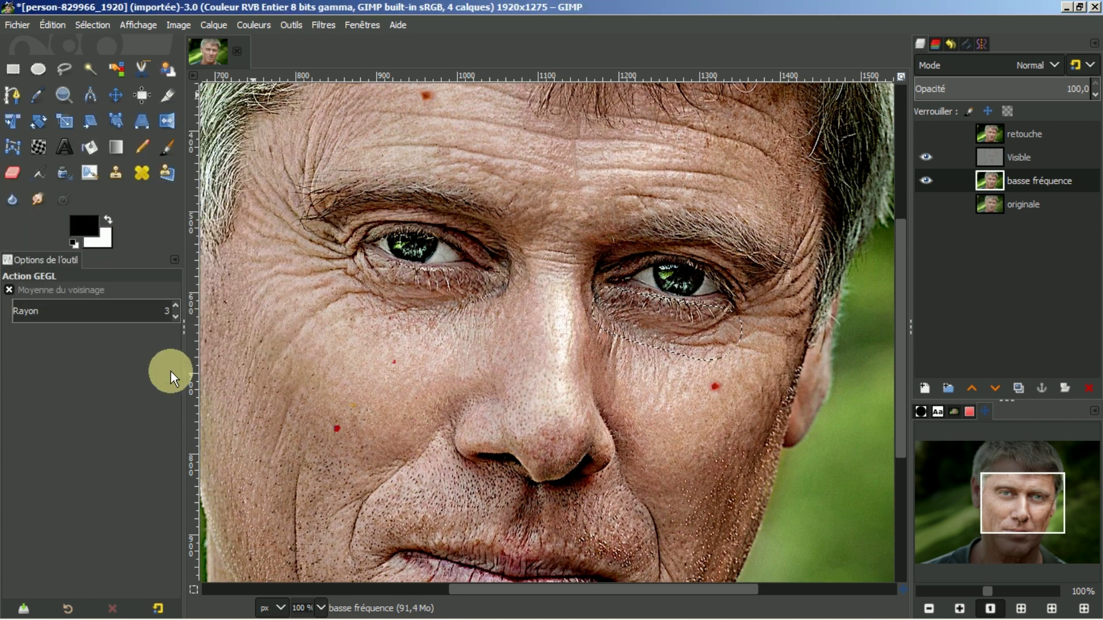
click(88, 26)
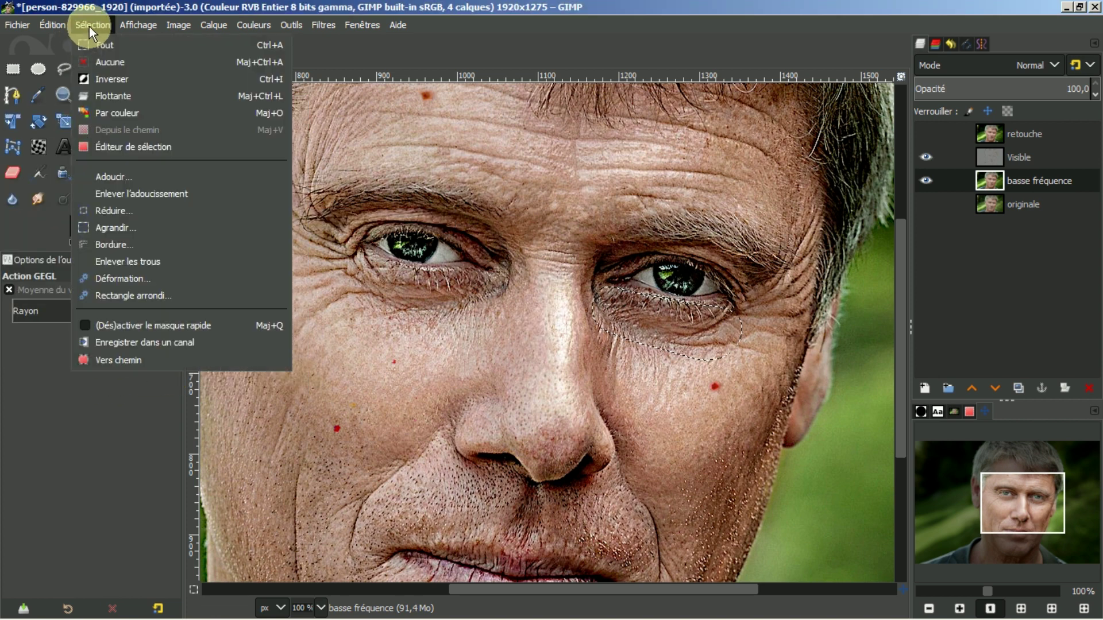
click(105, 61)
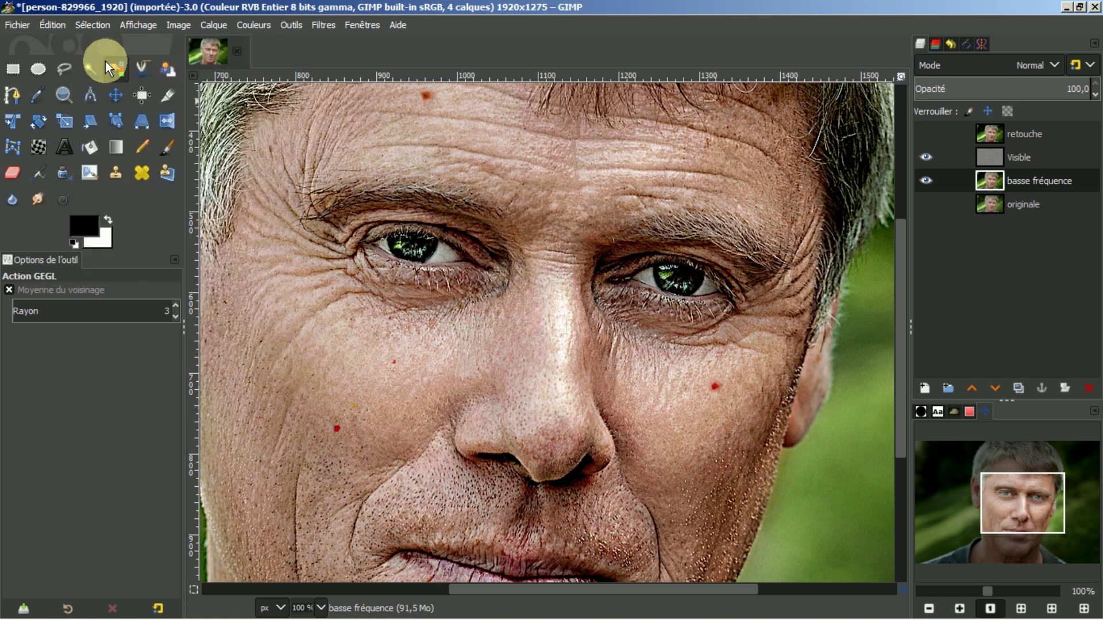
Step: Toggle the retouche layer's visibility to compare both under-eye areas, leaving it hidden
click(929, 130)
click(930, 130)
click(928, 129)
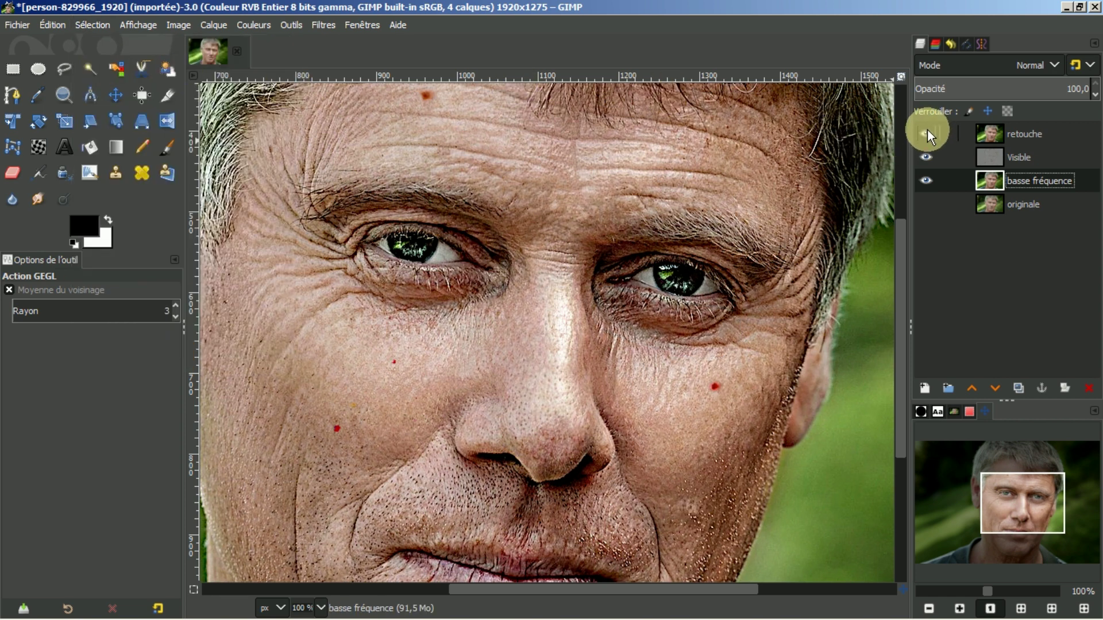
click(927, 129)
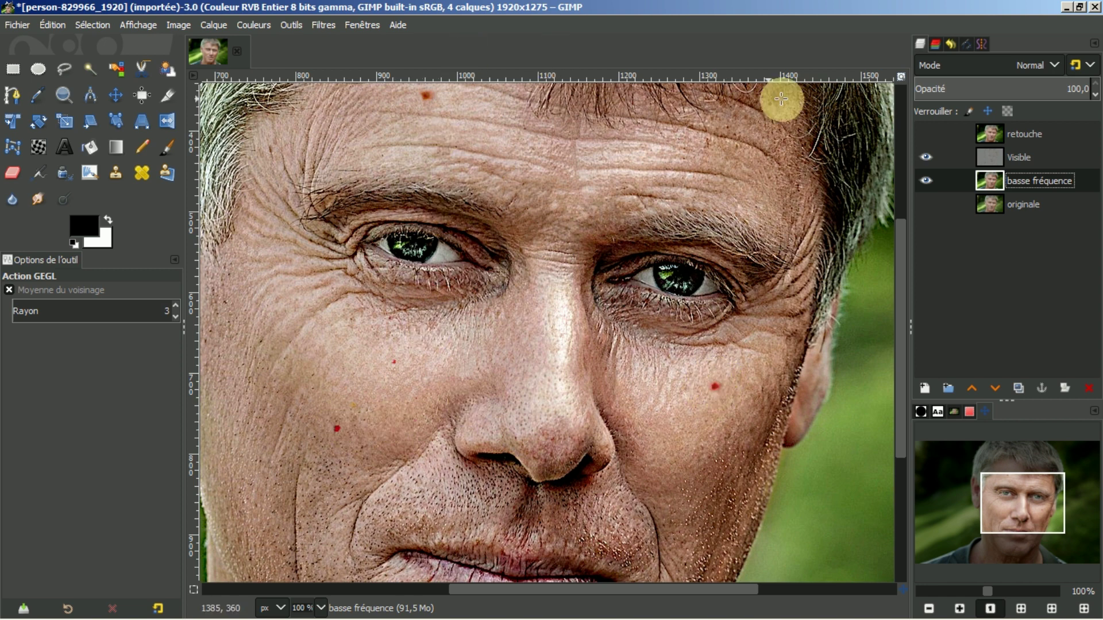
Step: Hide basse fréquence so only the Visible layer is shown, and make Visible the active layer
click(923, 156)
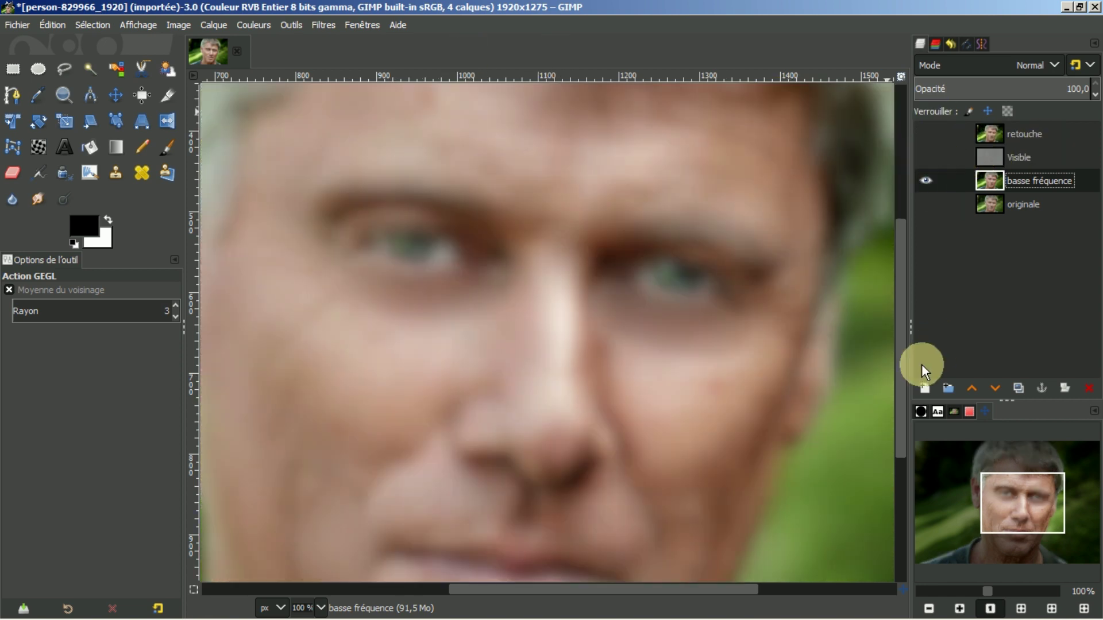
click(931, 156)
click(927, 180)
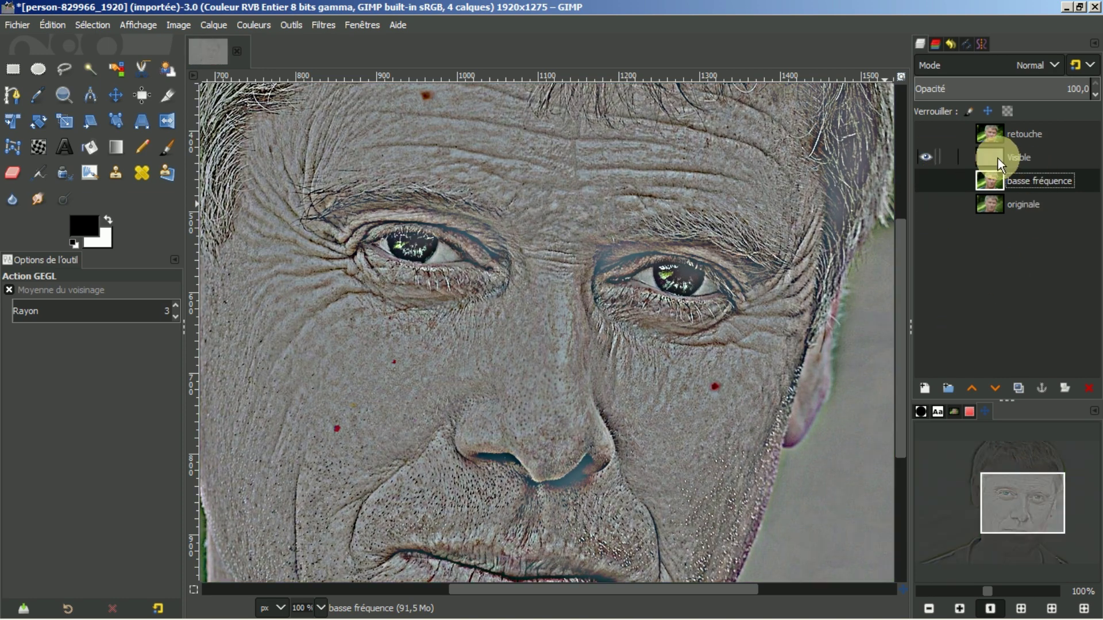
click(1015, 156)
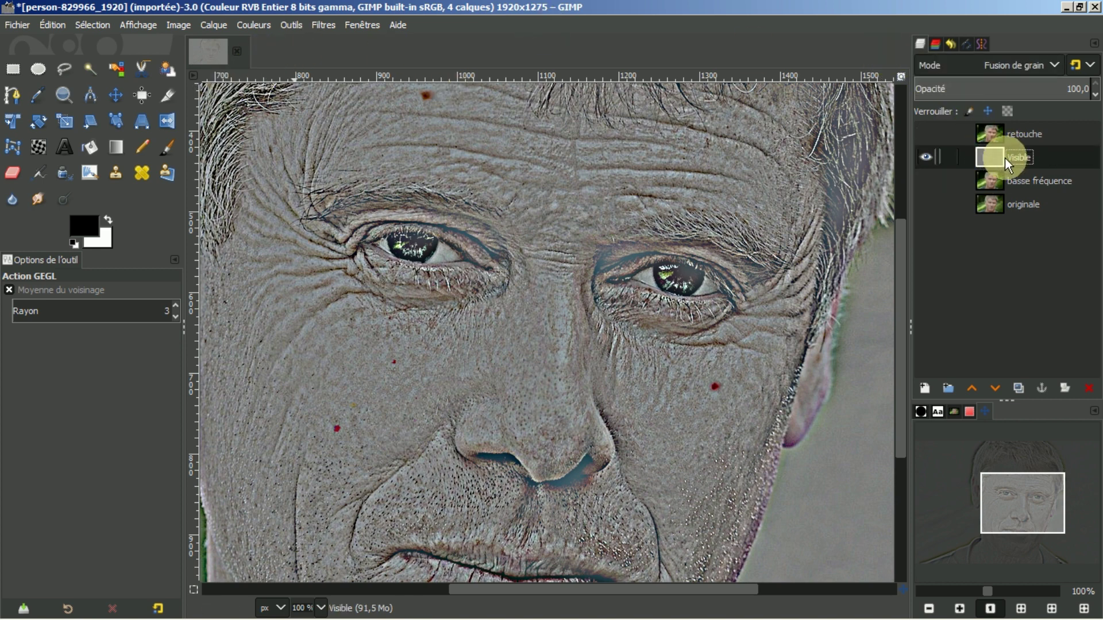
Step: Clone clean skin texture over the red spot on the subject's left cheek with a Clone brush of size 35
click(116, 174)
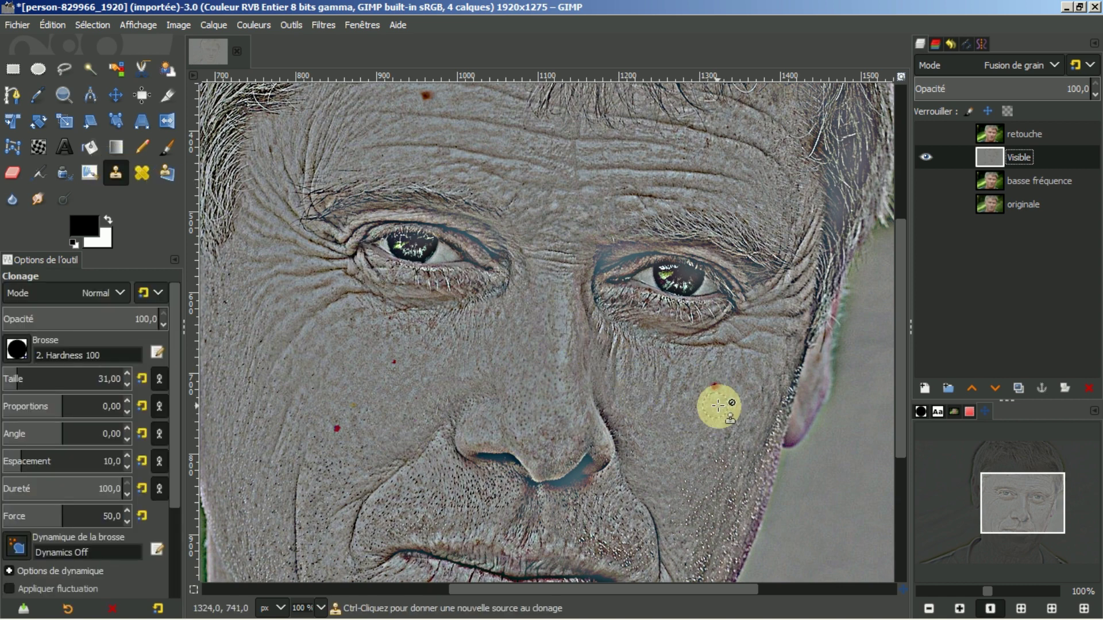
key(bracketright)
key(bracketright)
key(bracketright)
key(bracketright)
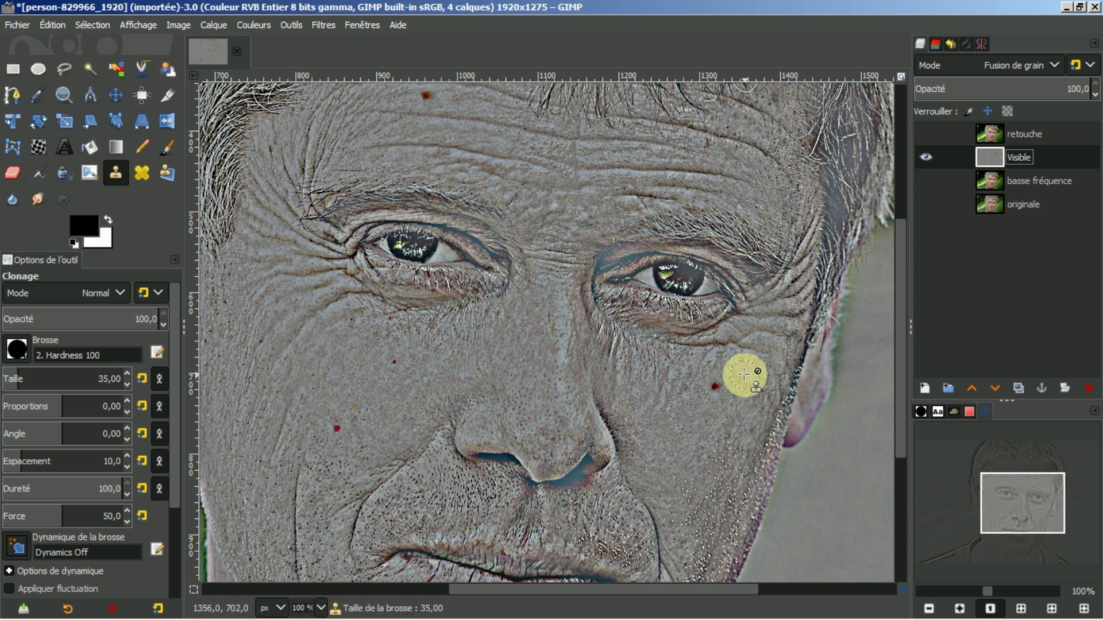
click(715, 388)
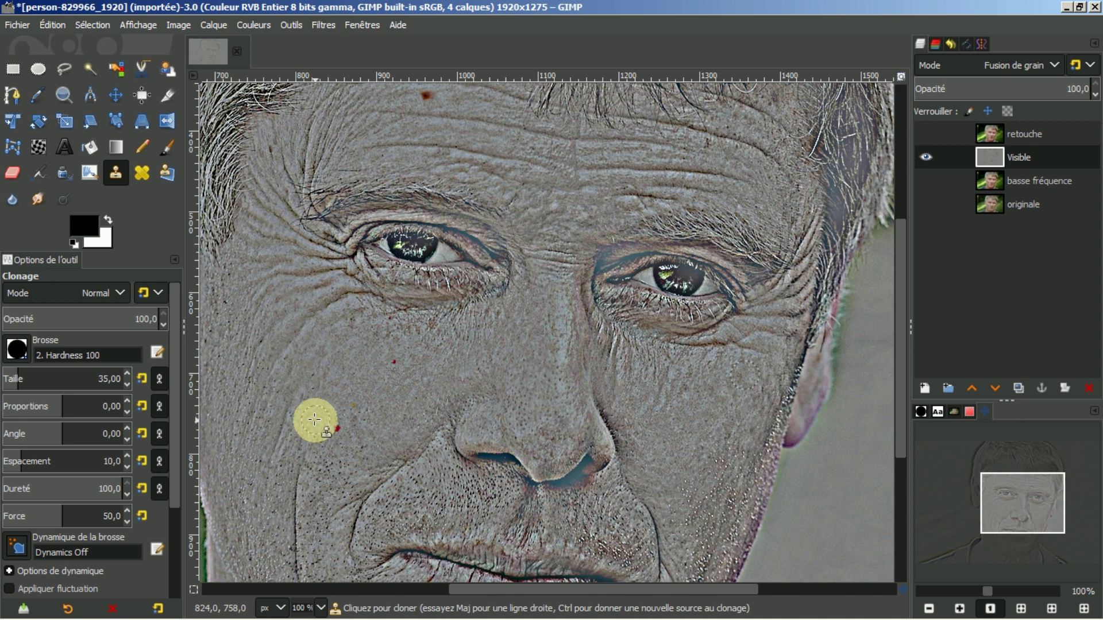
Step: Clone nearby skin texture over the larger red spot on the subject's right cheek and the spot on the forehead
key(ctrl)
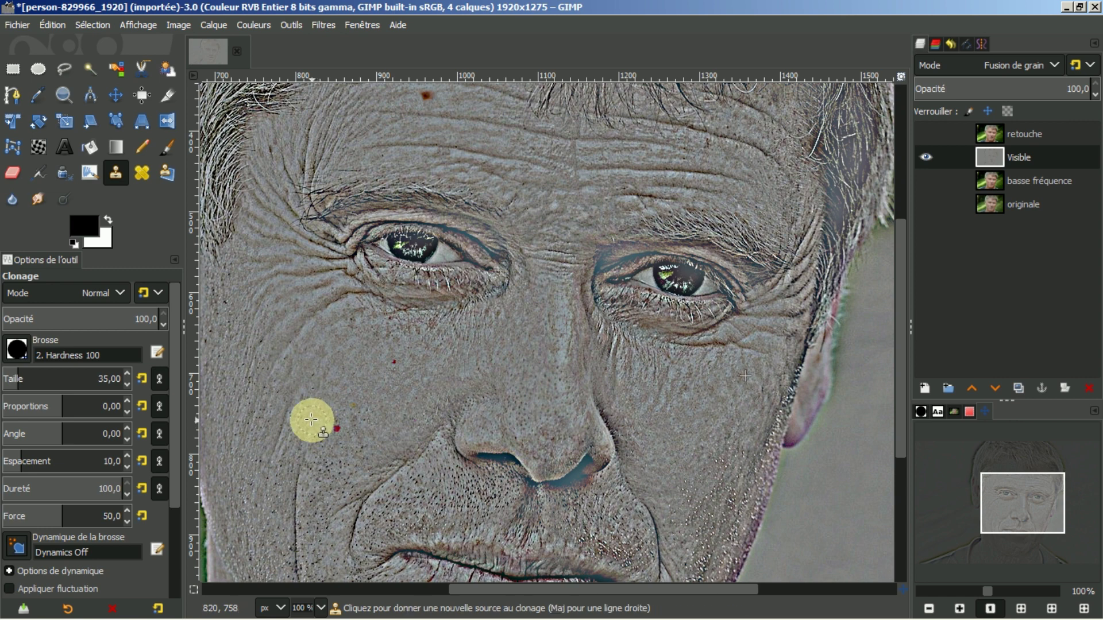
ctrl+click(311, 420)
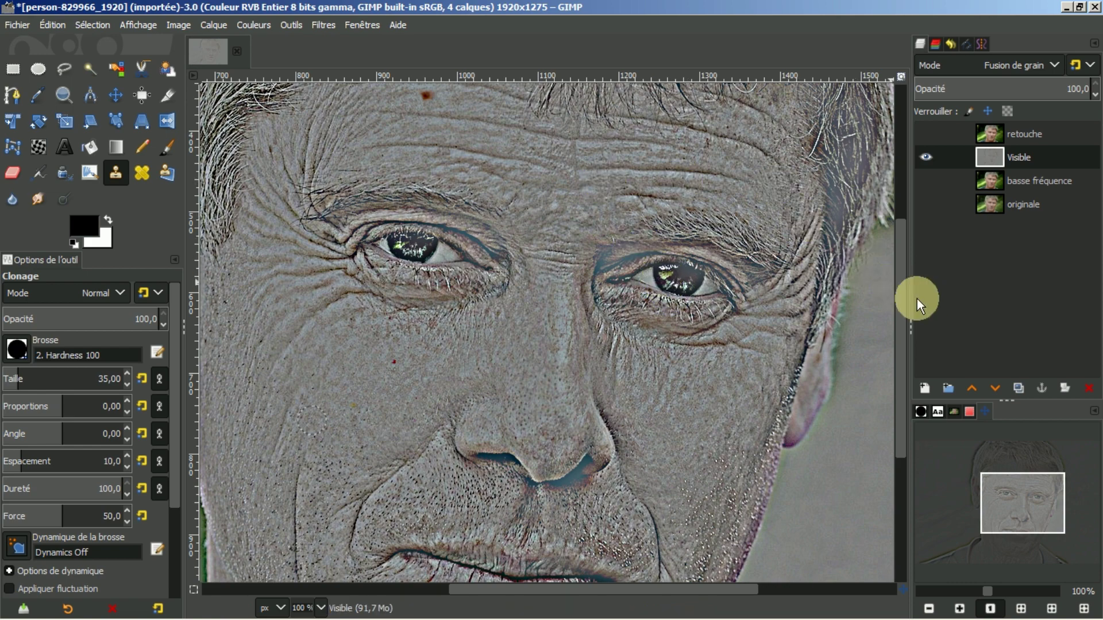
drag(902, 289, 897, 187)
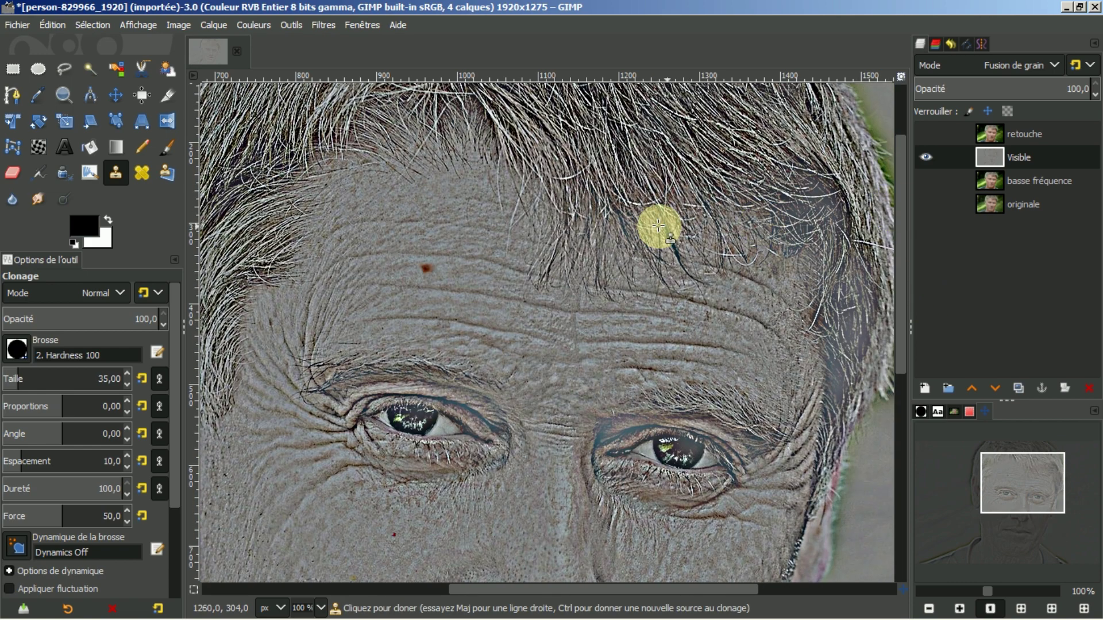
key(ctrl)
ctrl+click(396, 270)
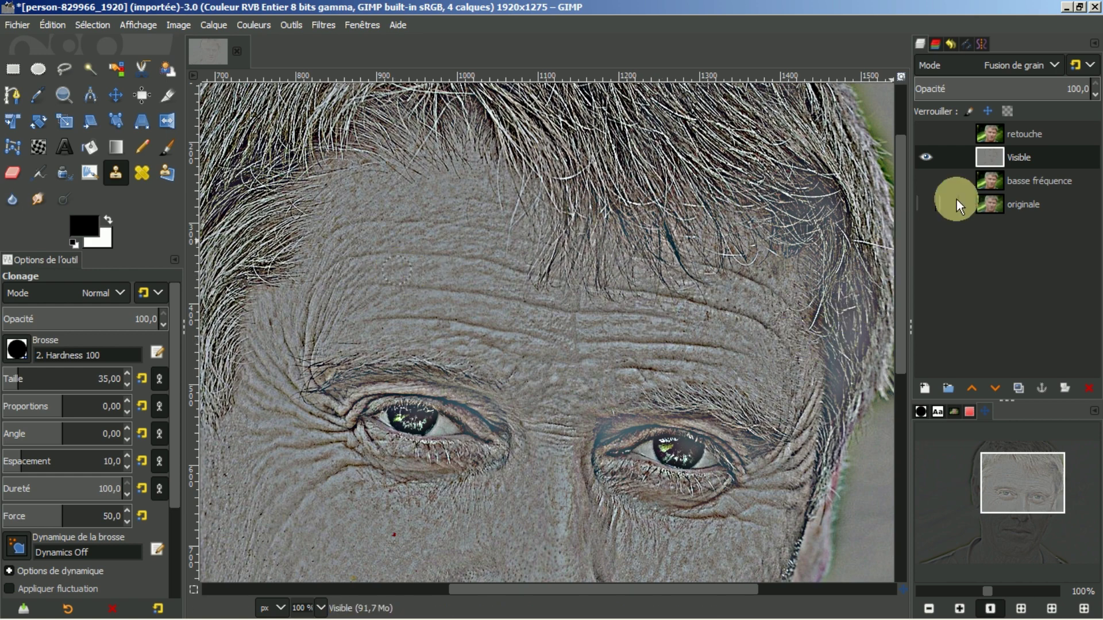
Step: Show basse fréquence and toggle the retouche layer's visibility to compare the whole face before and after the retouching
click(925, 180)
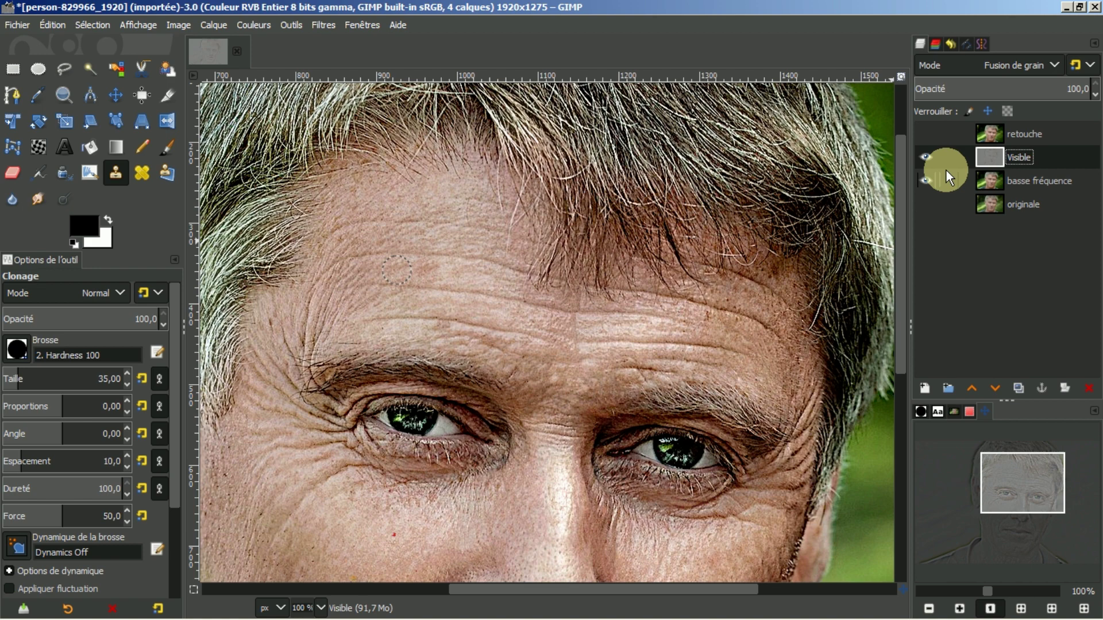
click(926, 133)
scroll(683, 345, down, 2)
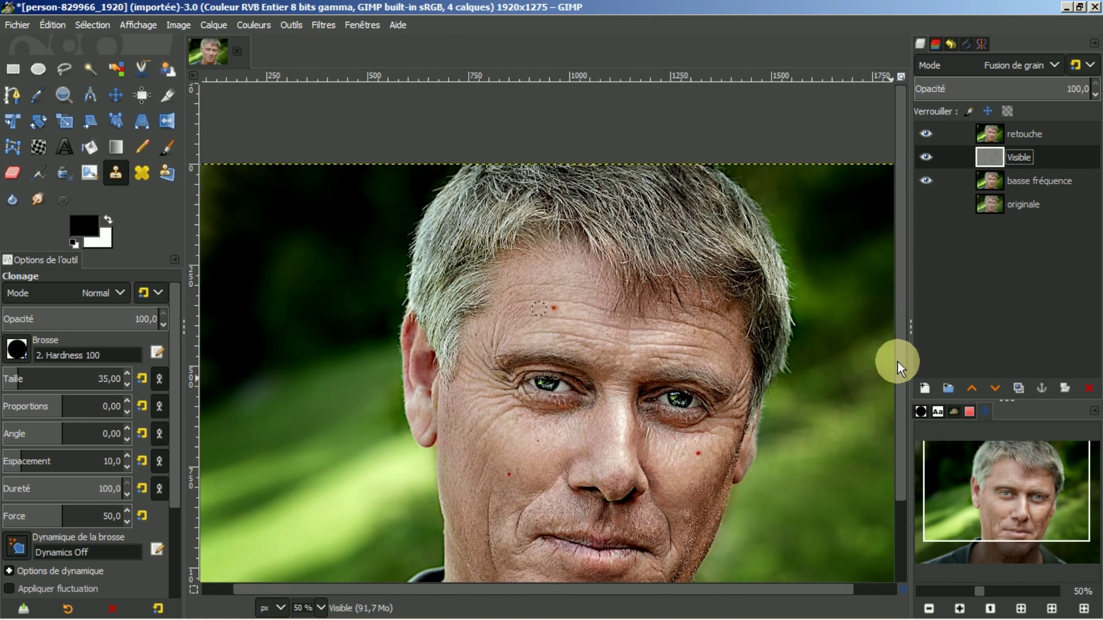
scroll(899, 365, down, 3)
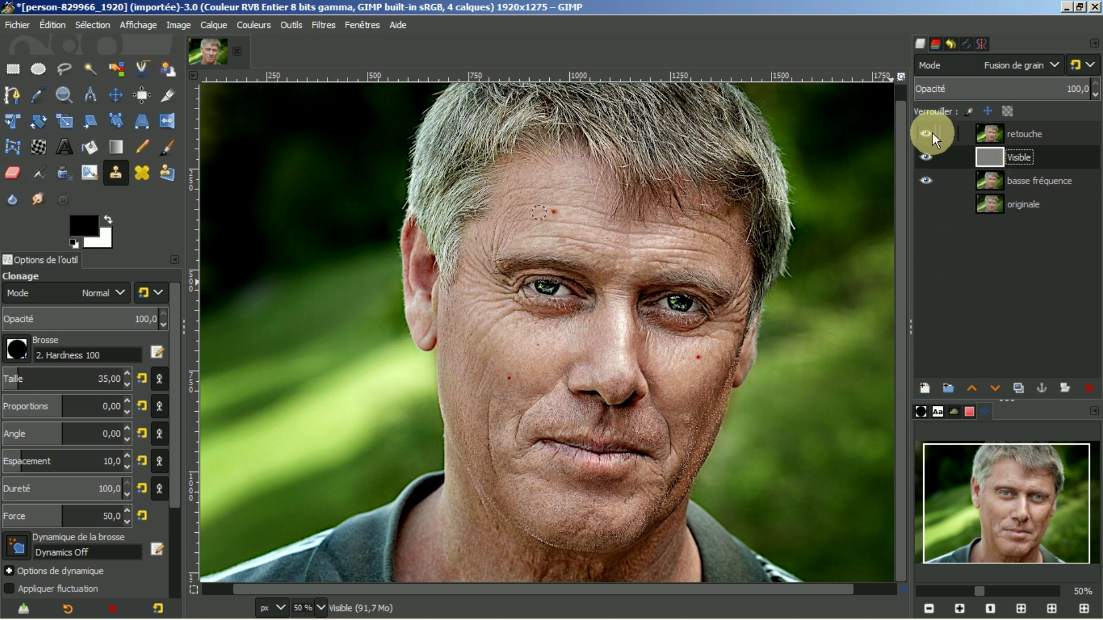
click(926, 134)
click(927, 131)
click(926, 132)
click(925, 131)
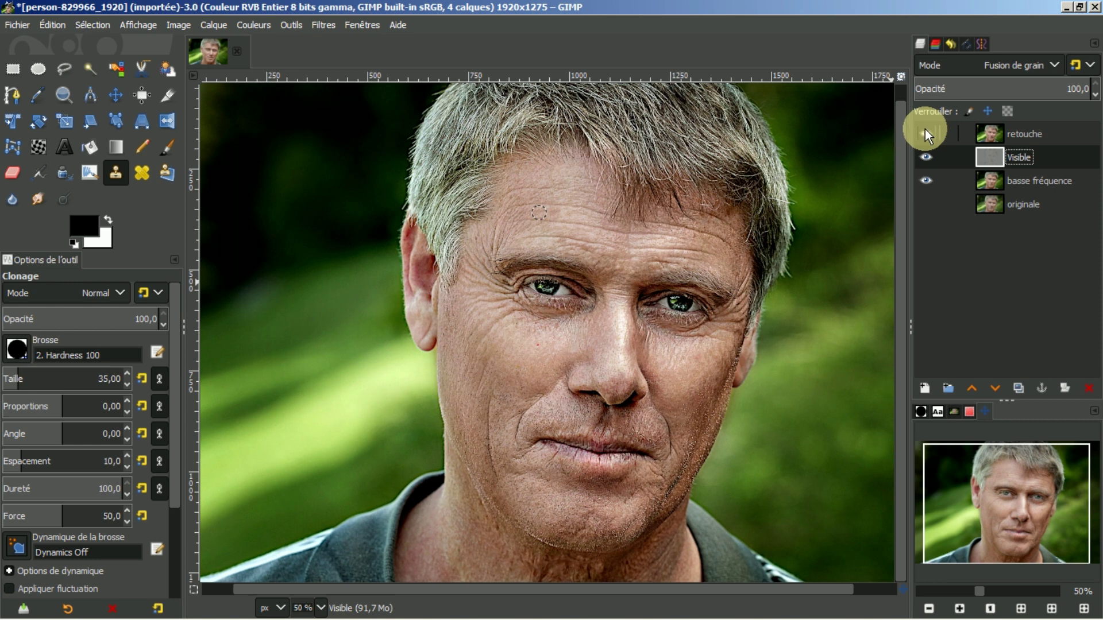
click(925, 130)
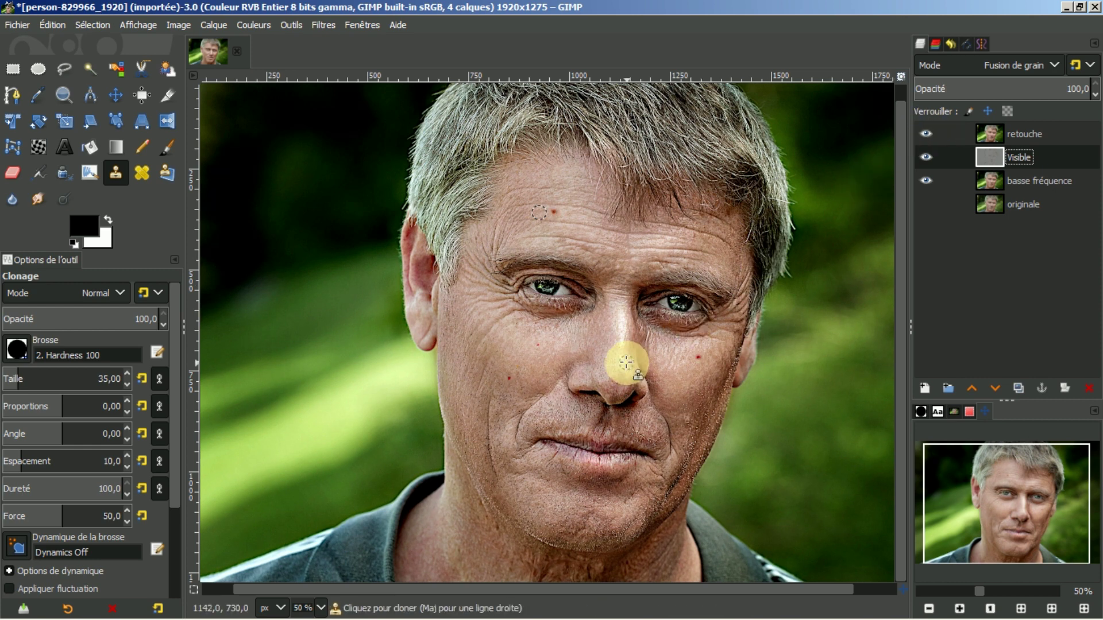
Step: Hide the basse fréquence and retouche layers, leaving only the Visible texture layer shown at 66.7% zoom
scroll(623, 362, up, 1)
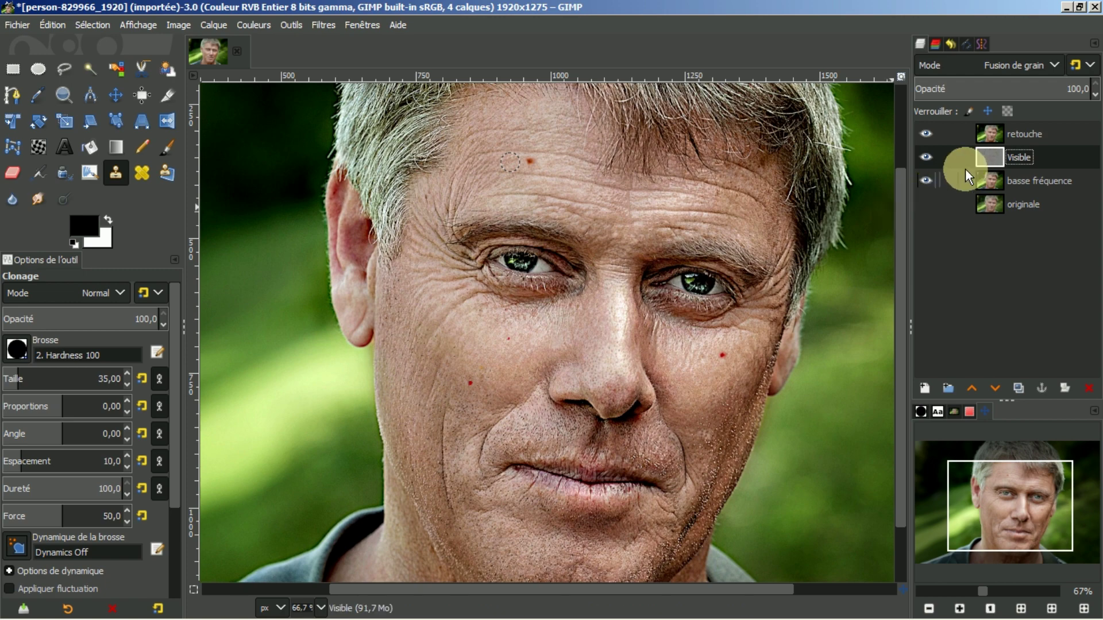
click(926, 181)
click(925, 133)
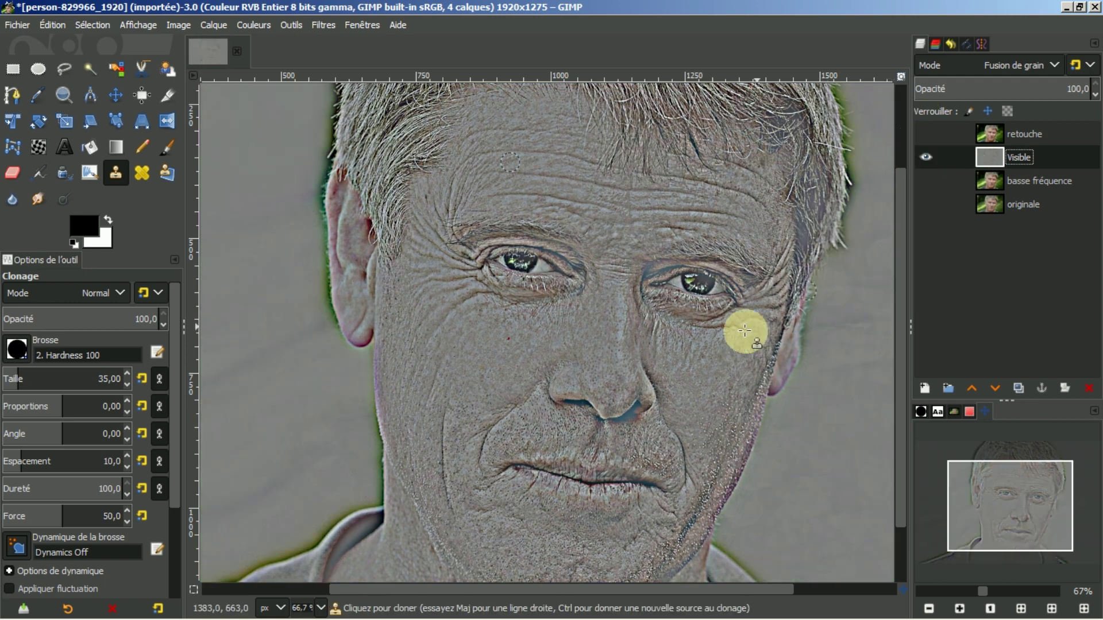
Step: Compare the Visible texture layer with basse fréquence around the nose, mouth and chin by showing each layer alone in turn
scroll(548, 460, up, 1)
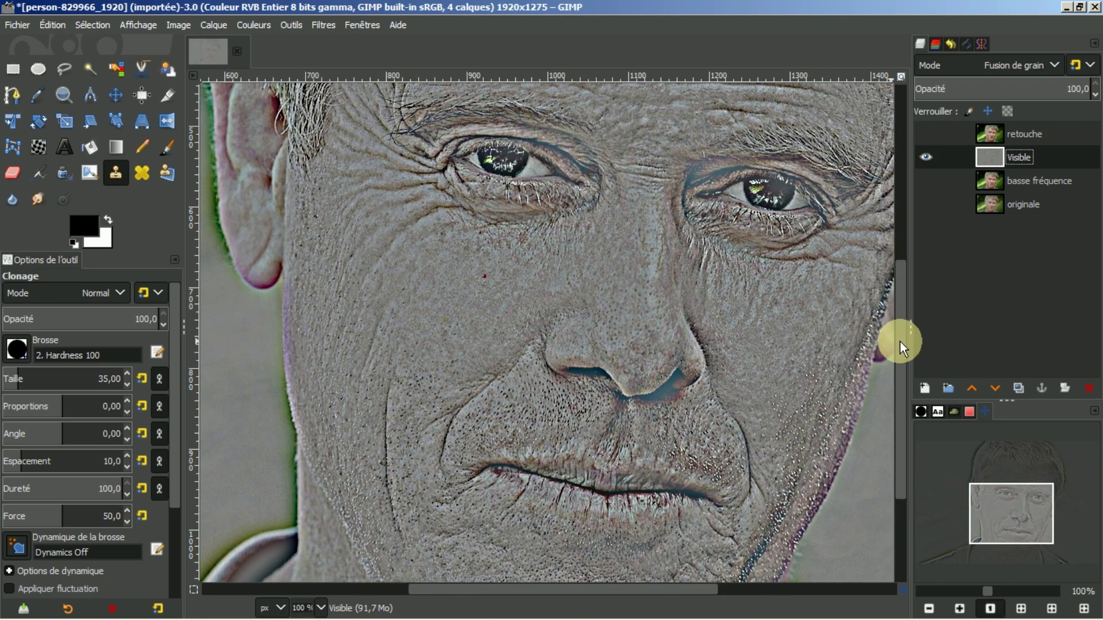
drag(908, 340, 906, 400)
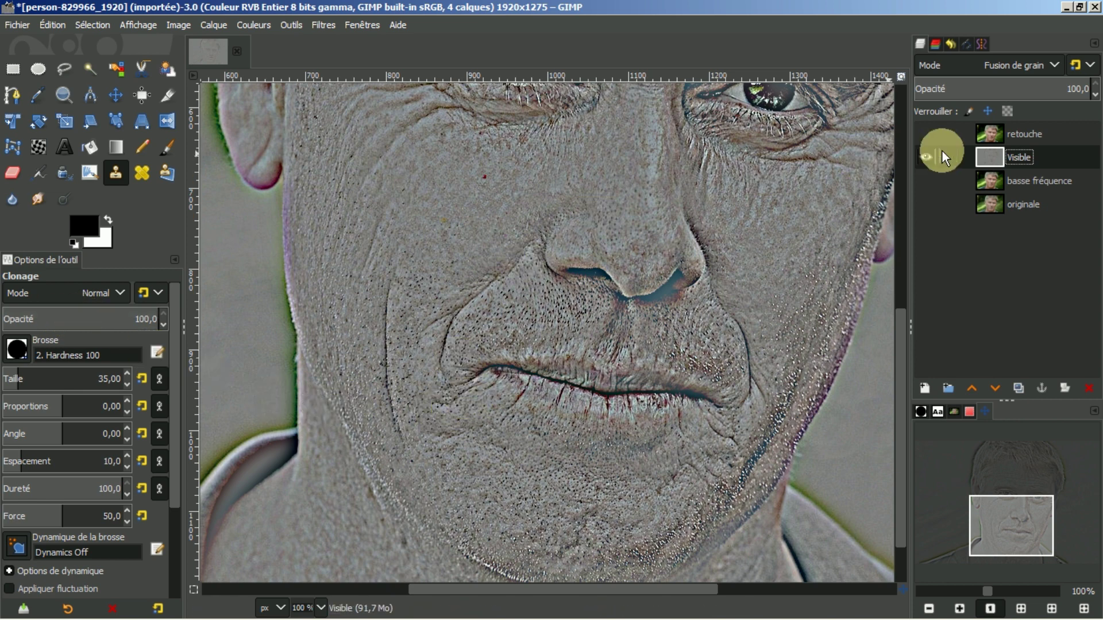
click(927, 179)
click(925, 157)
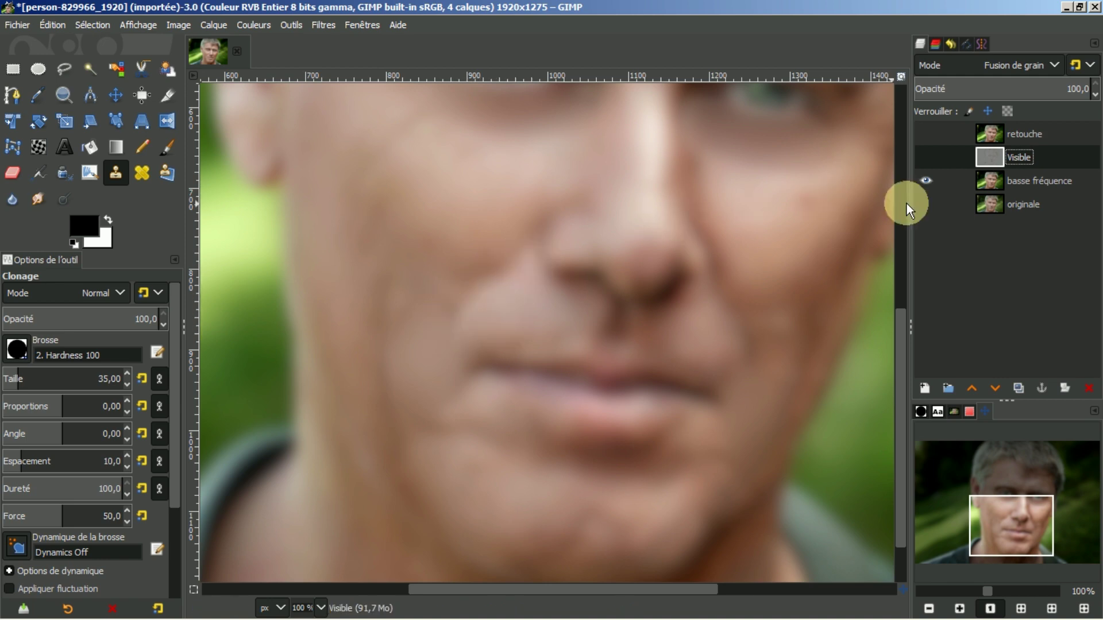
click(935, 157)
click(930, 181)
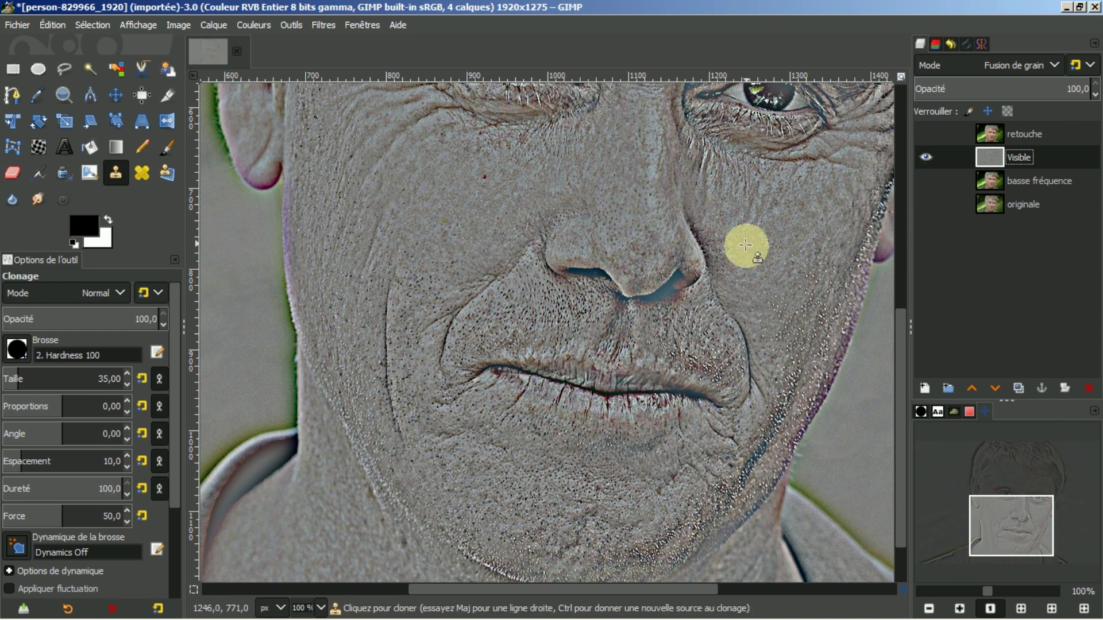
click(923, 180)
click(926, 155)
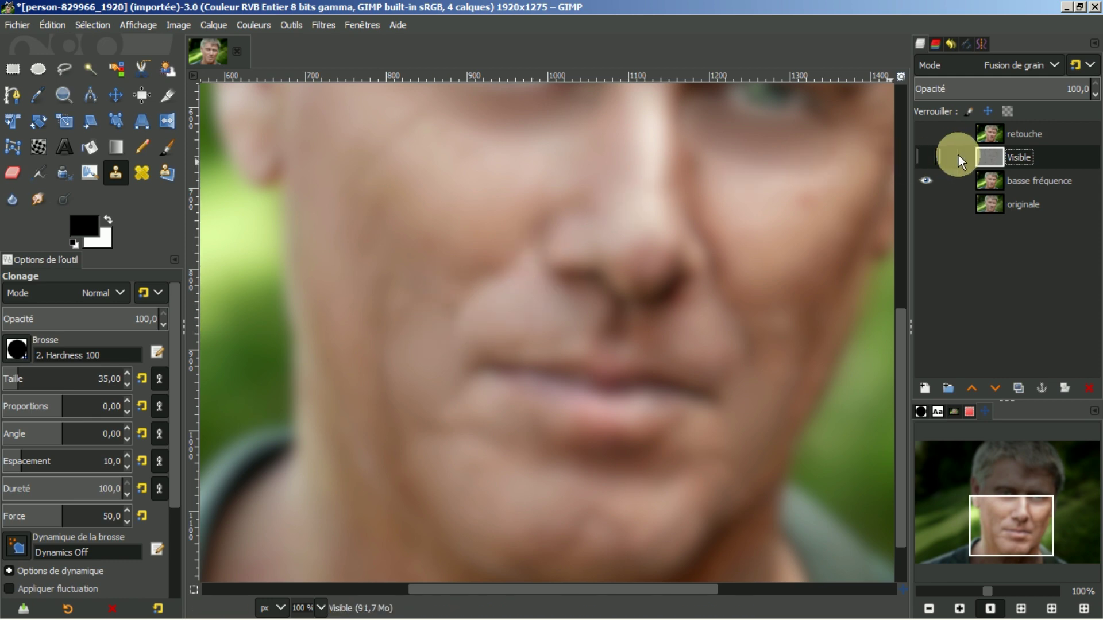
click(926, 158)
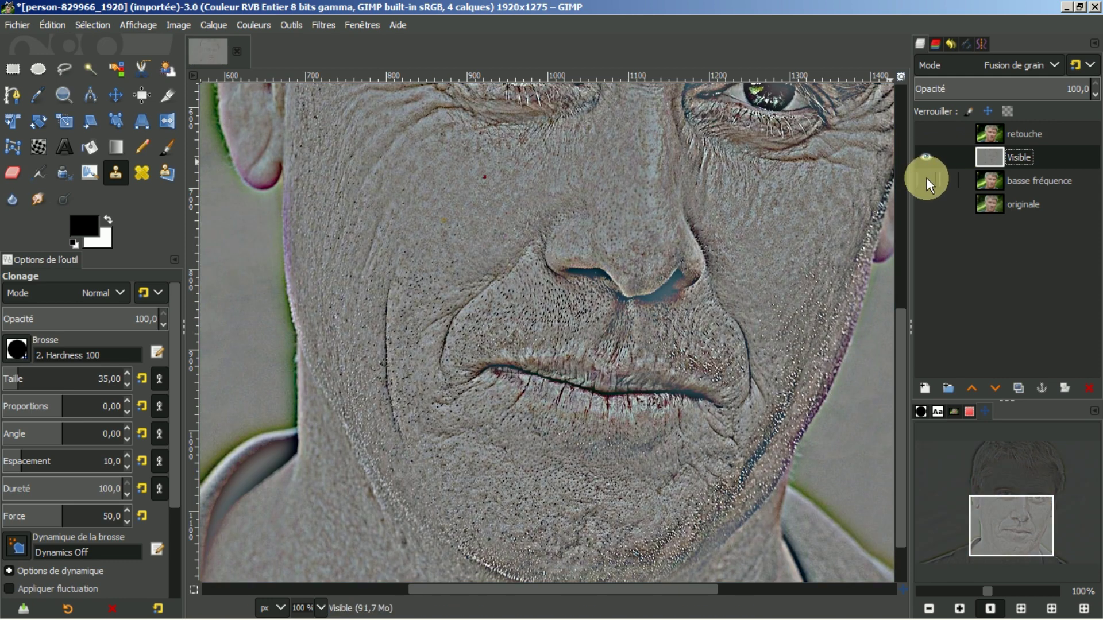
Step: Show basse fréquence together with Visible, compare the whole portrait with retouche shown, and leave retouche selected but hidden
click(926, 179)
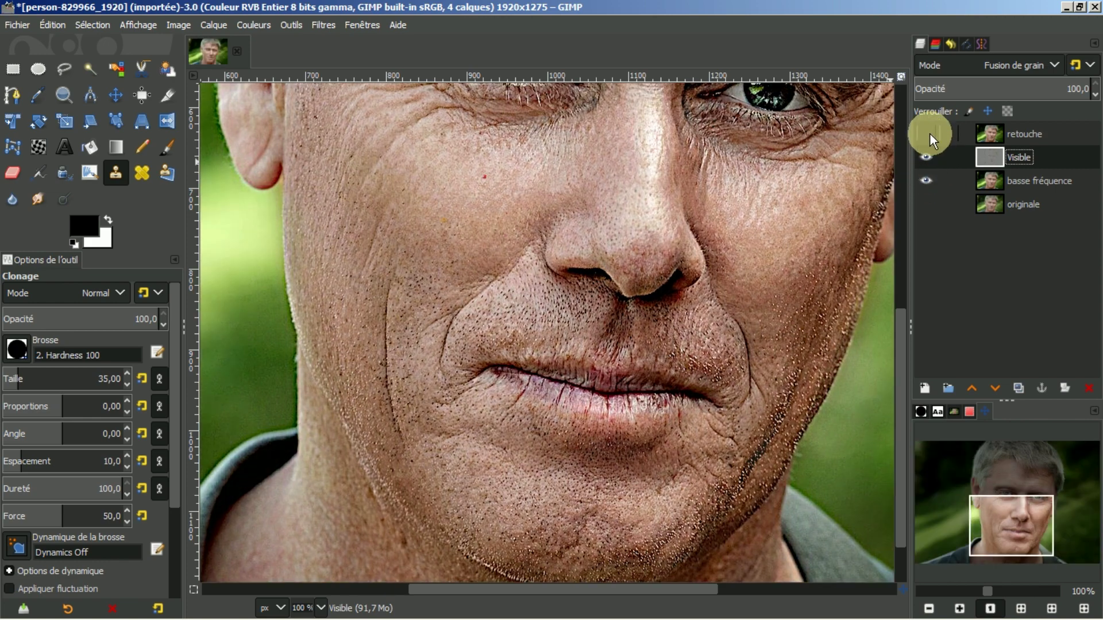
click(926, 134)
scroll(644, 330, down, 1)
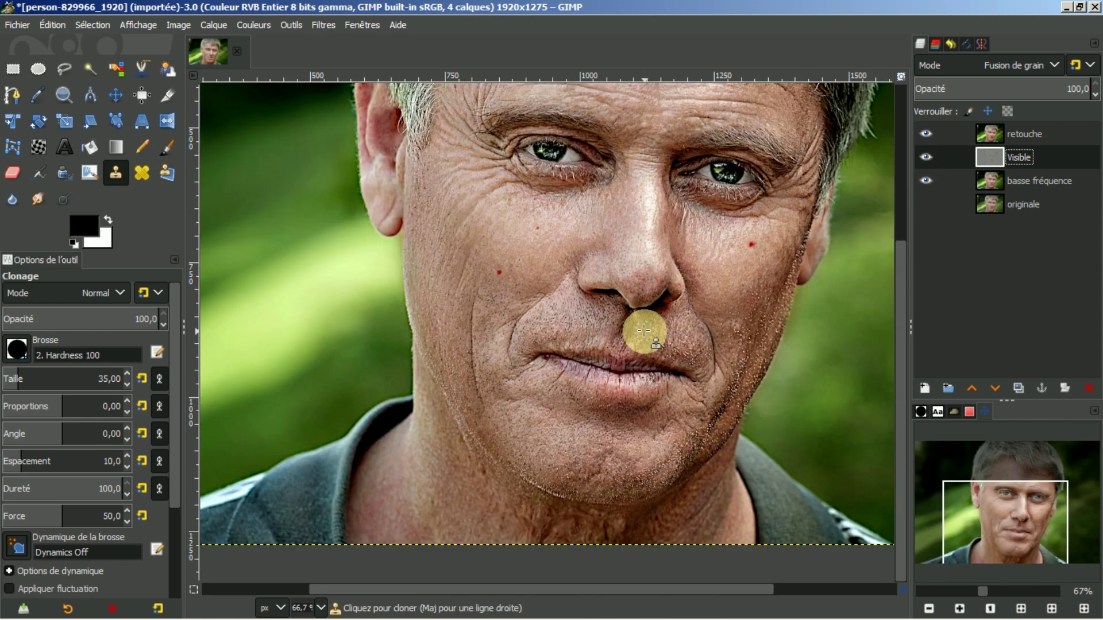
scroll(644, 331, down, 2)
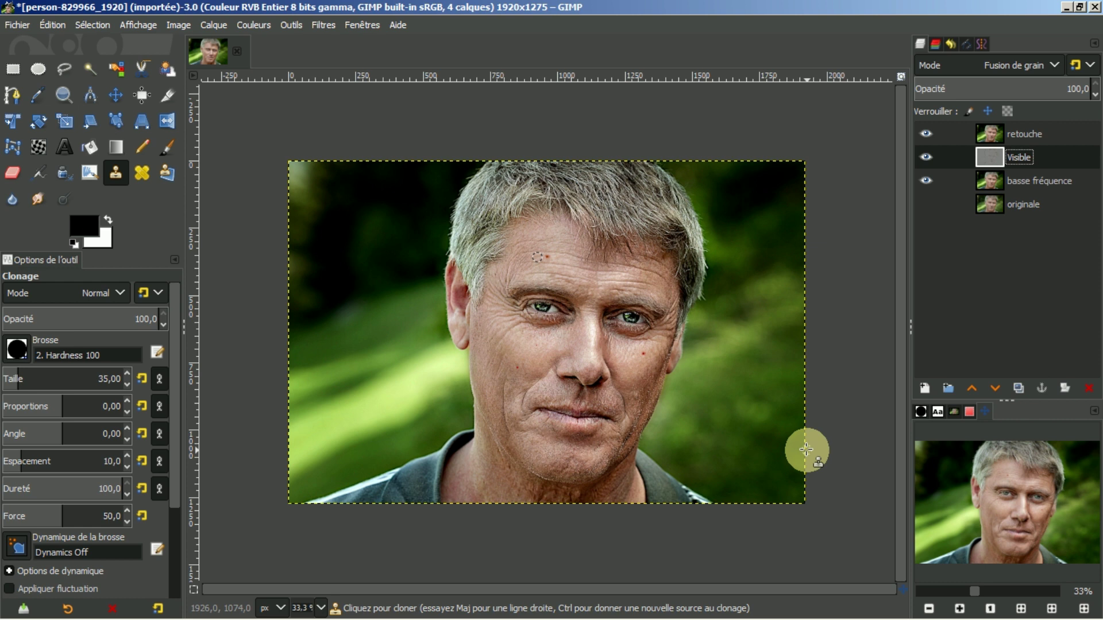
click(1038, 136)
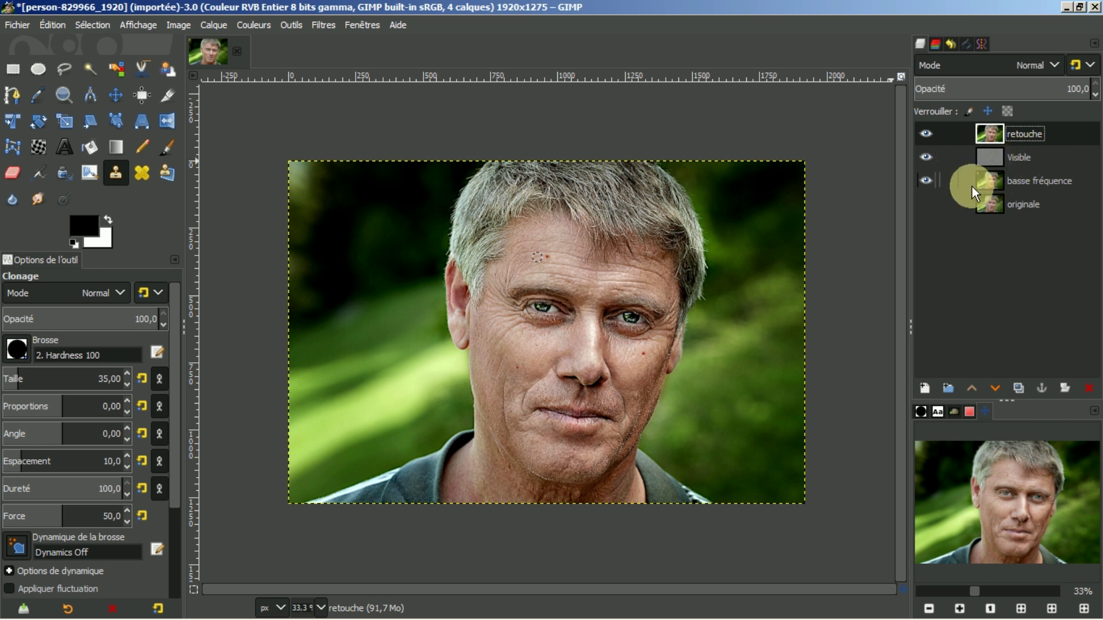
click(925, 136)
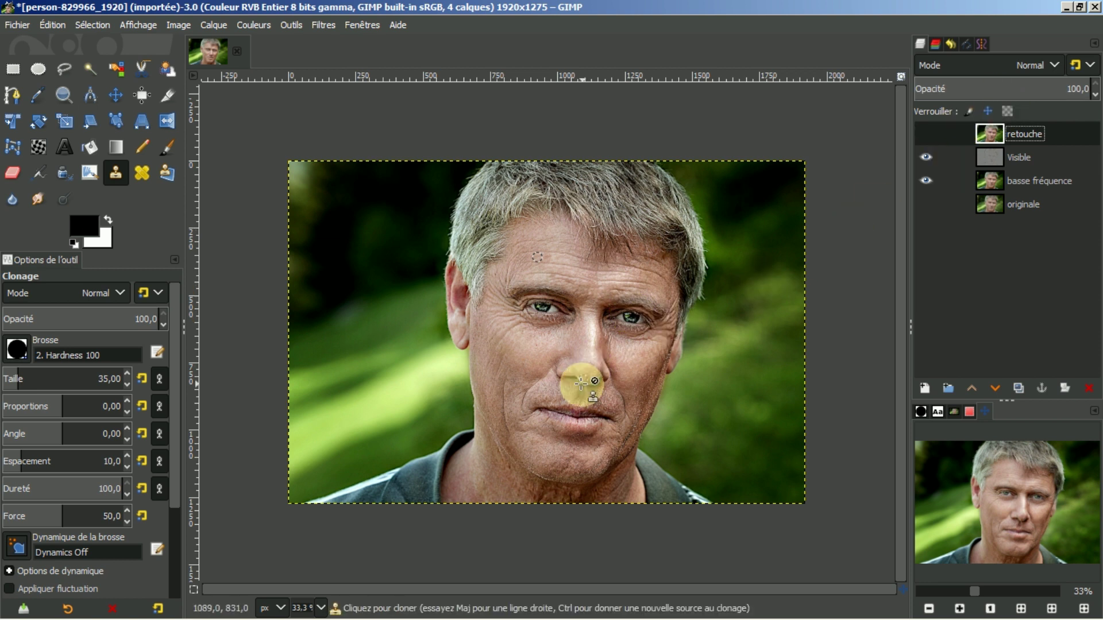
Step: Create a new layer from the visible result above retouche and duplicate that layer
right_click(988, 133)
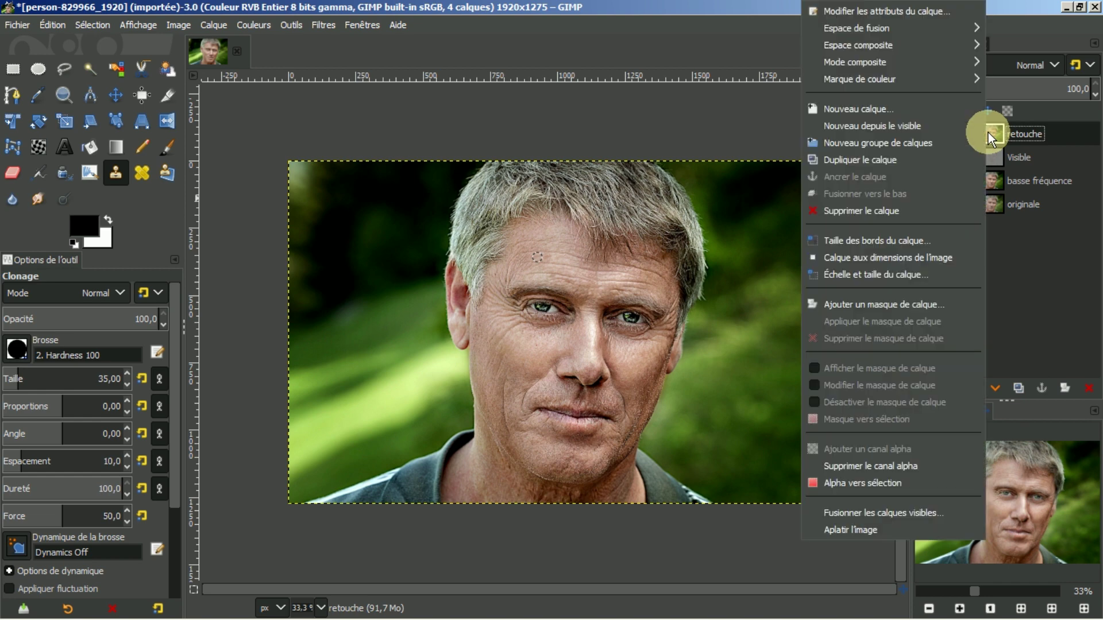
click(897, 125)
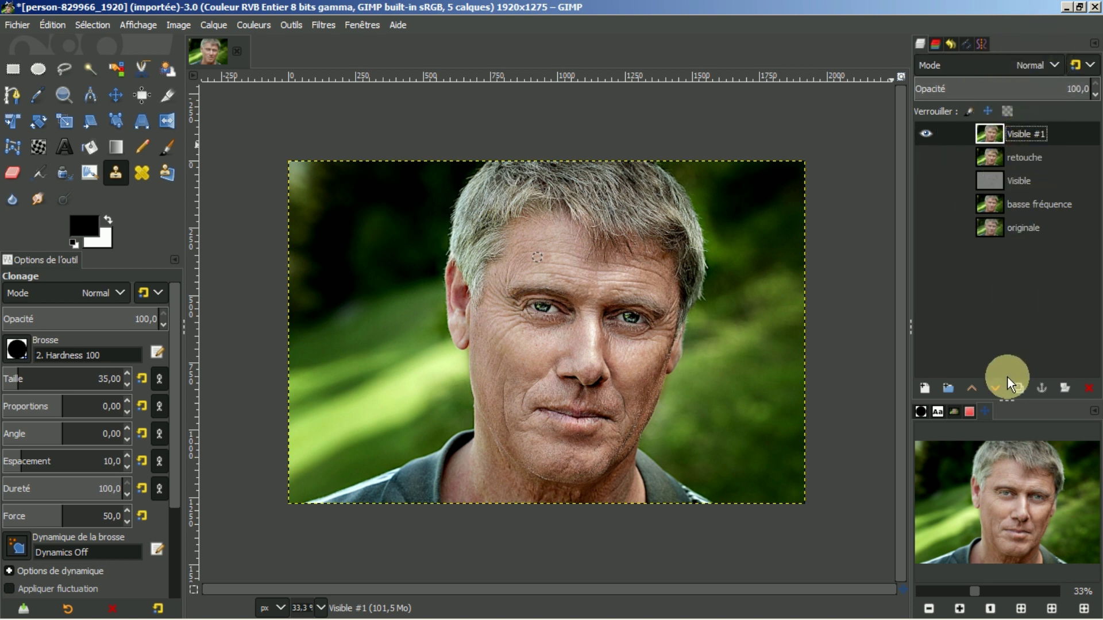
click(1018, 387)
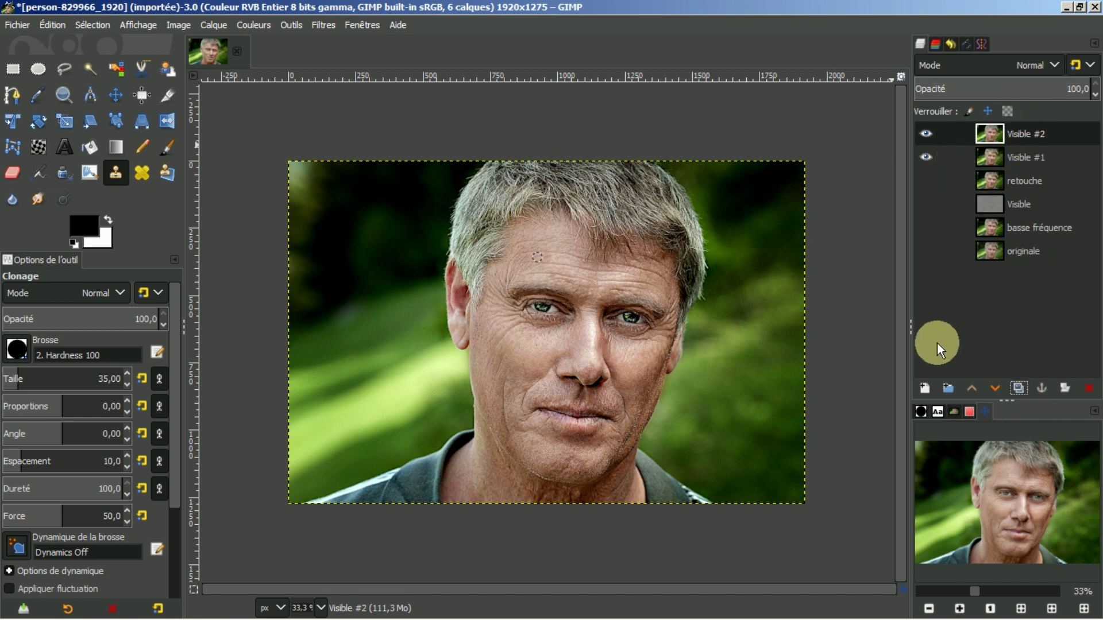
Step: Add a transparent 1920 x 1275 px layer in Normal mode above the duplicated layer and select it
click(925, 388)
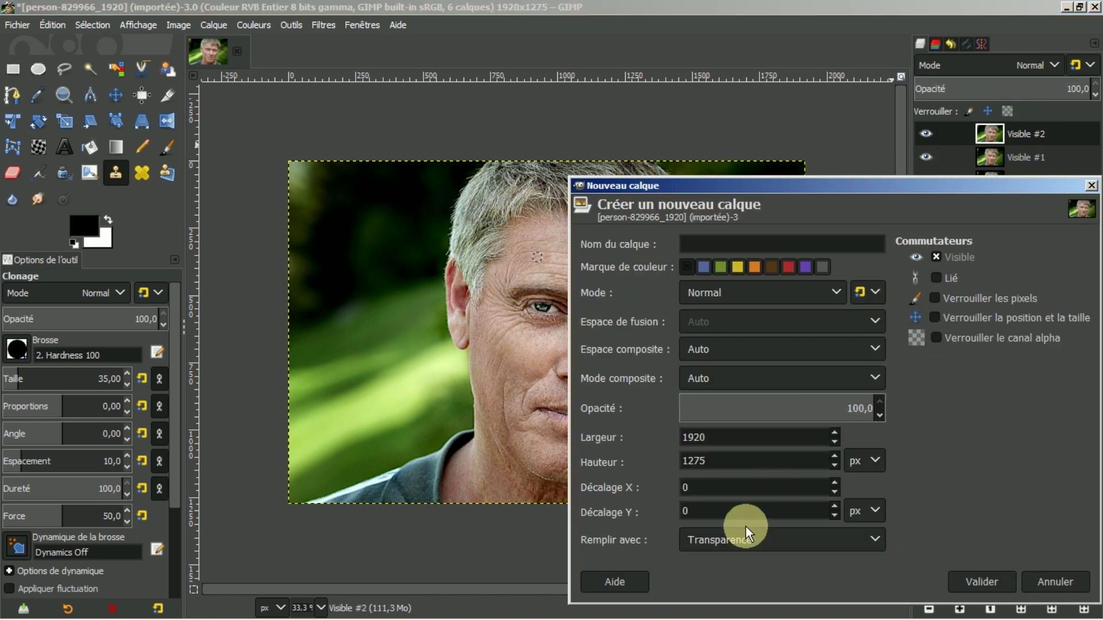
click(973, 582)
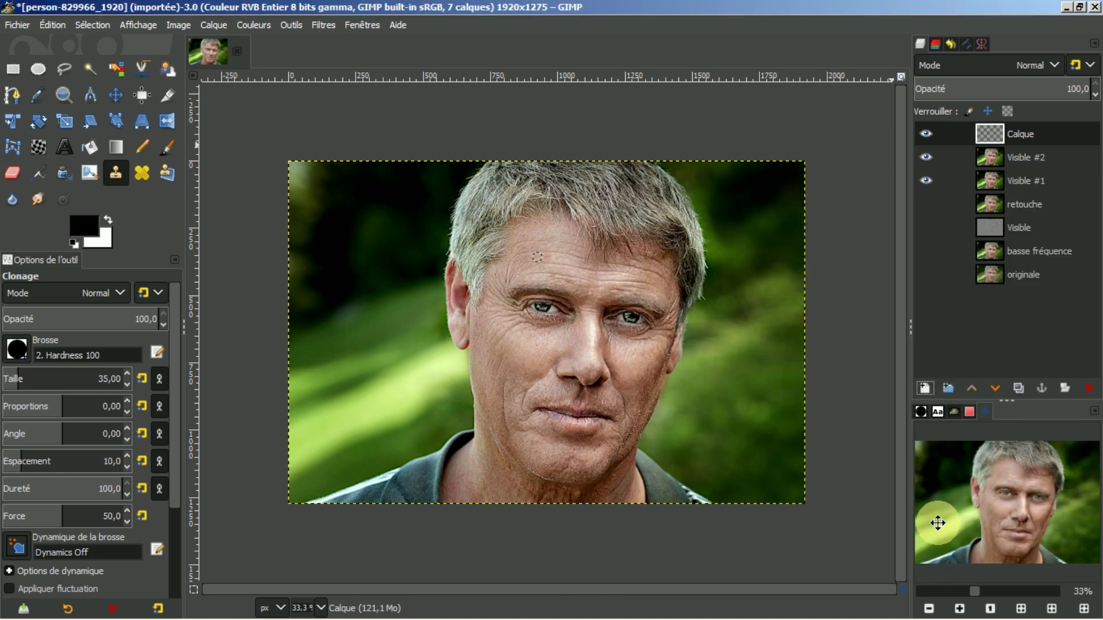
scroll(603, 390, up, 1)
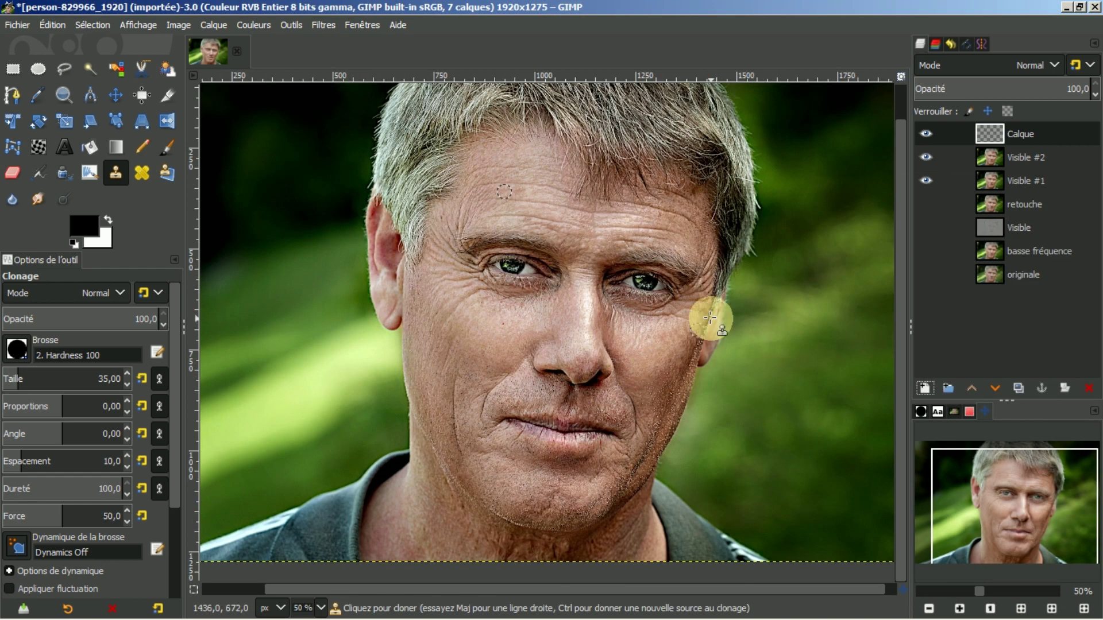
click(985, 134)
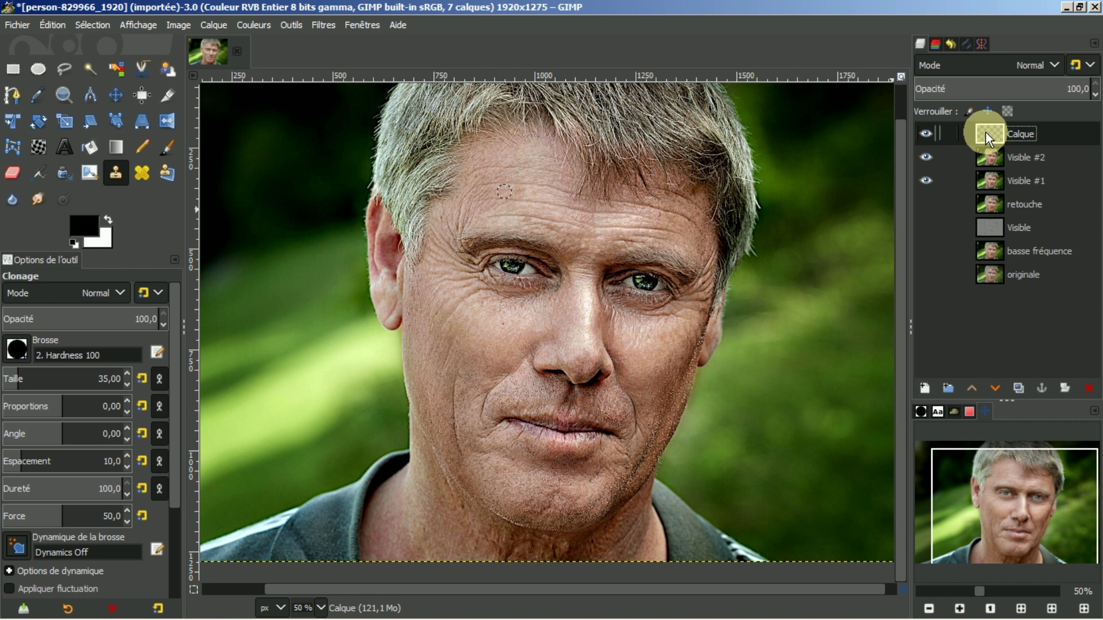
Step: Set the foreground colour to blue 4886da and fill the whole new layer with it using Bucket Fill
click(83, 226)
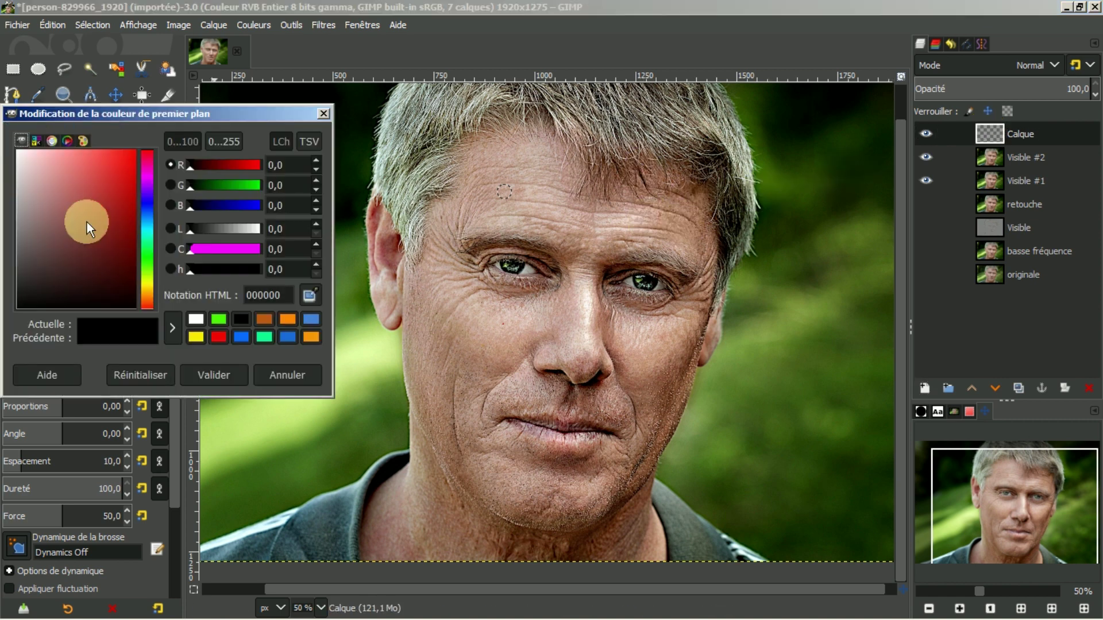
click(308, 318)
click(226, 374)
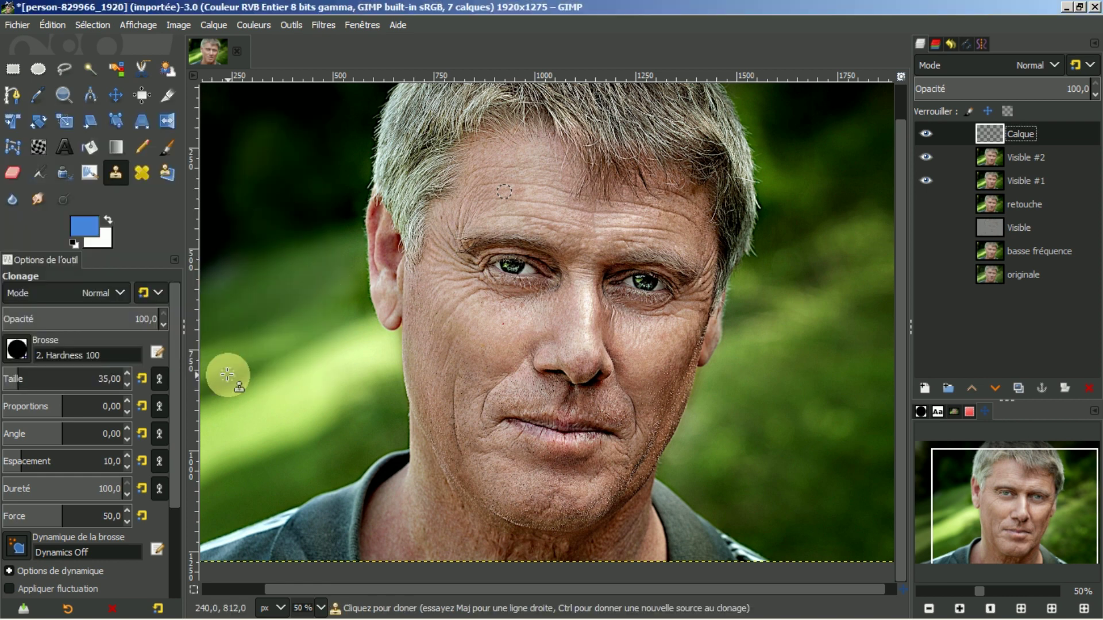
click(87, 148)
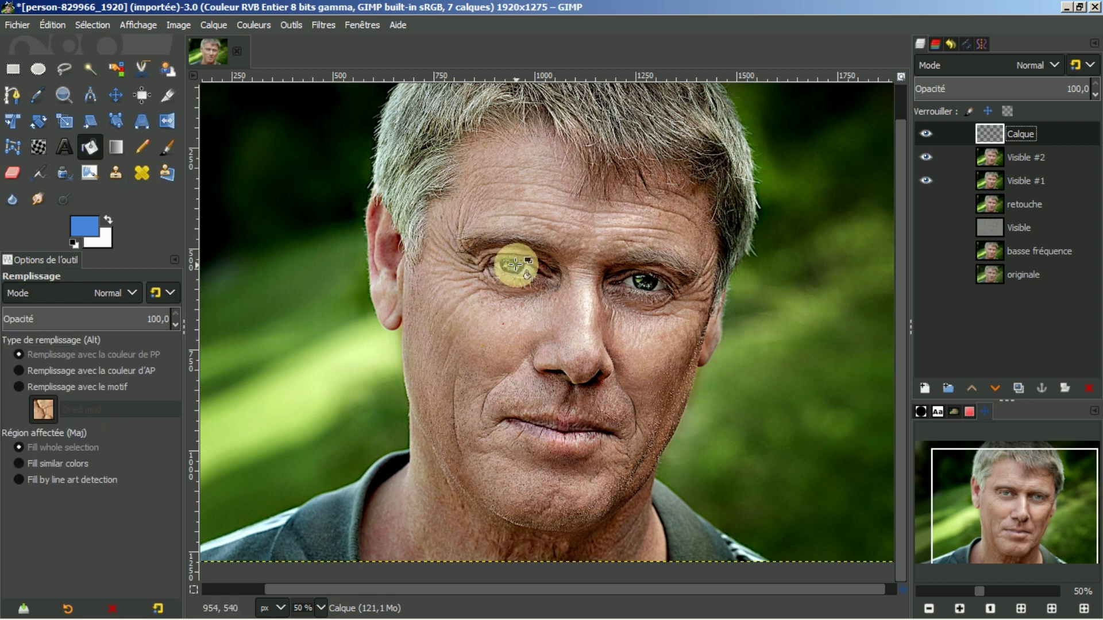
click(611, 278)
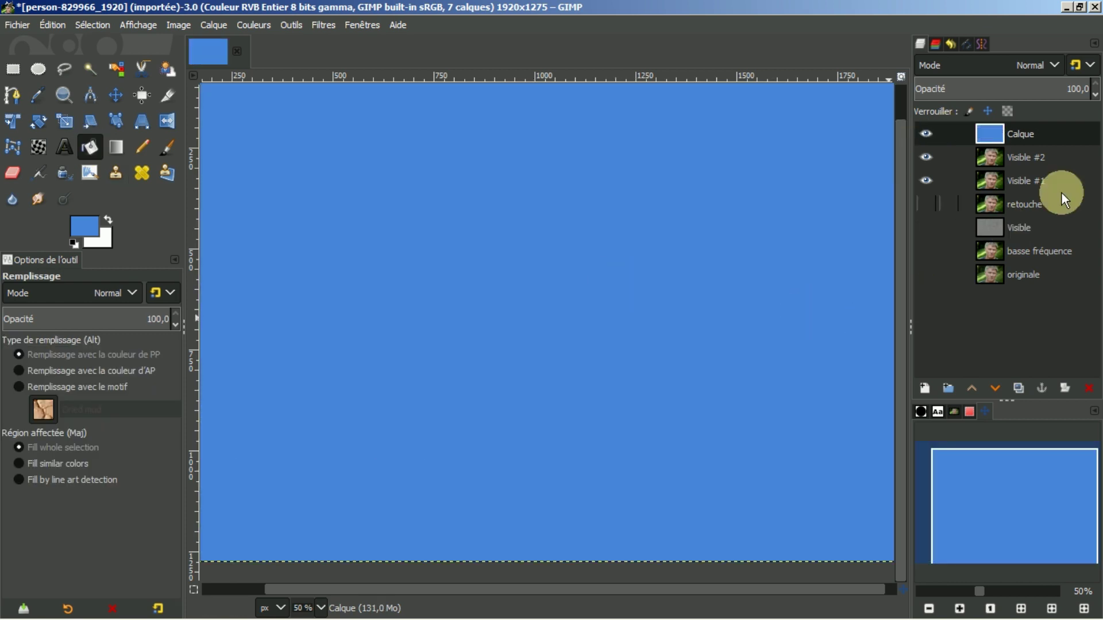
Step: Set the blue layer's blending mode to Lumière douce and its opacity to 30
click(1049, 63)
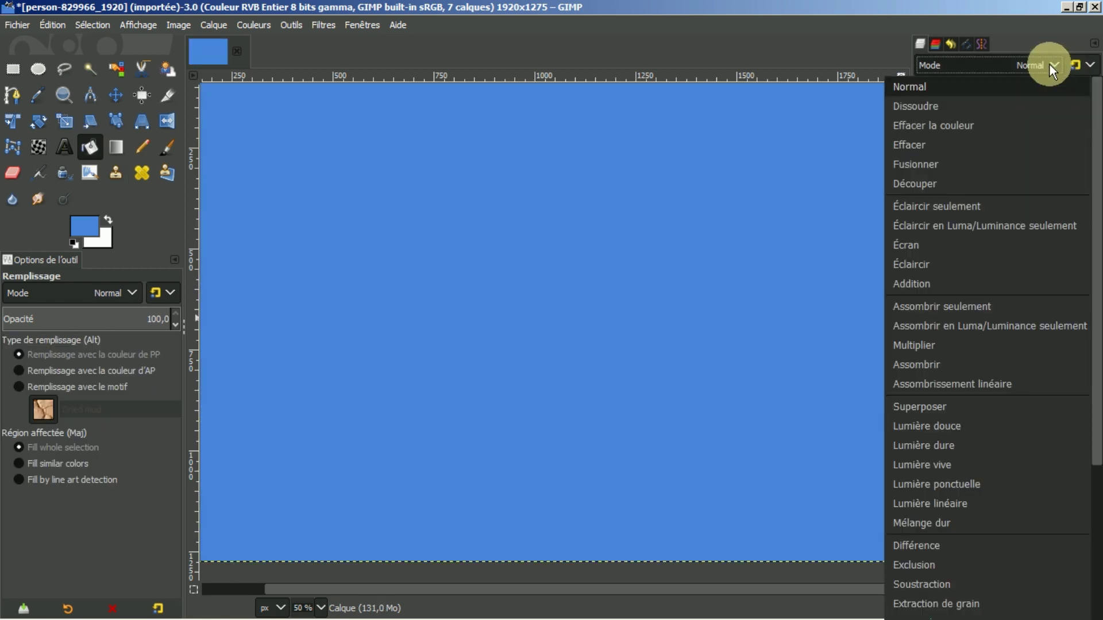
click(932, 426)
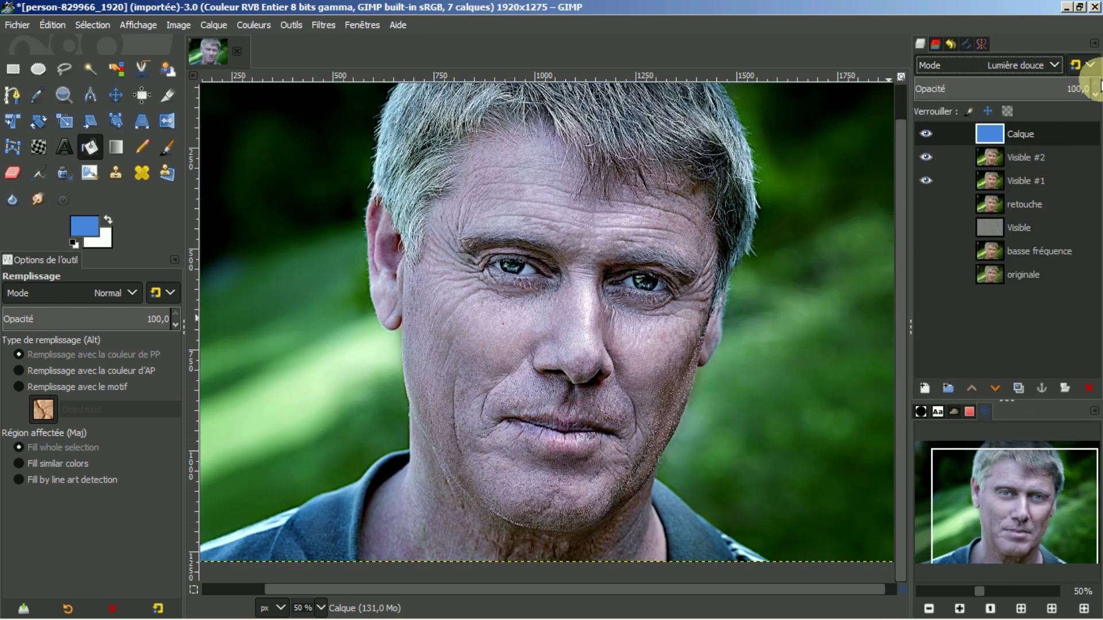
click(1076, 89)
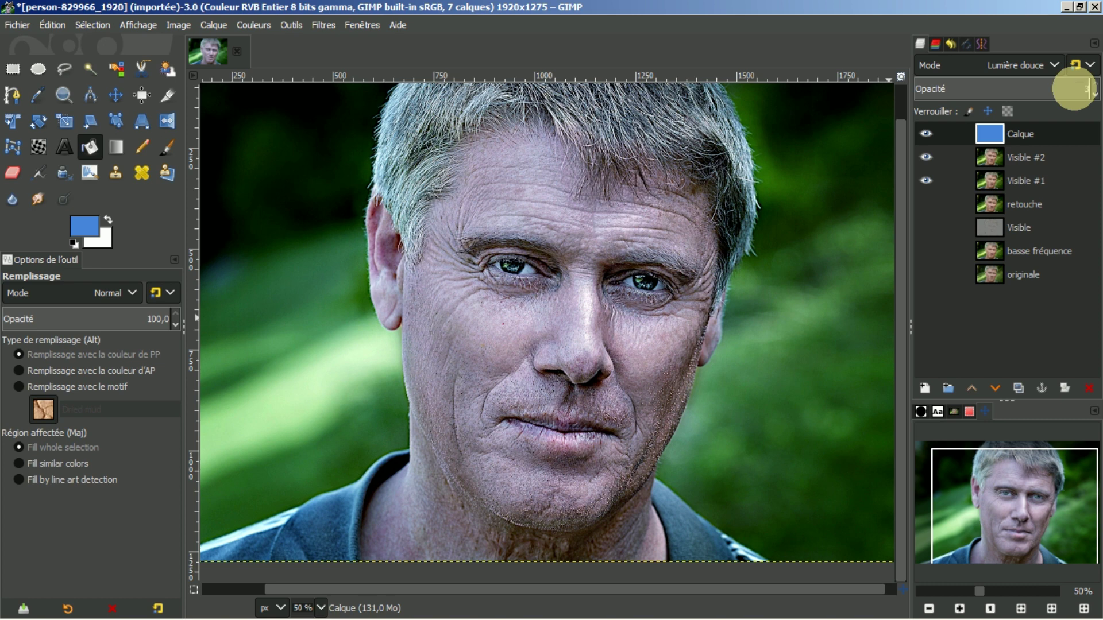
key(Return)
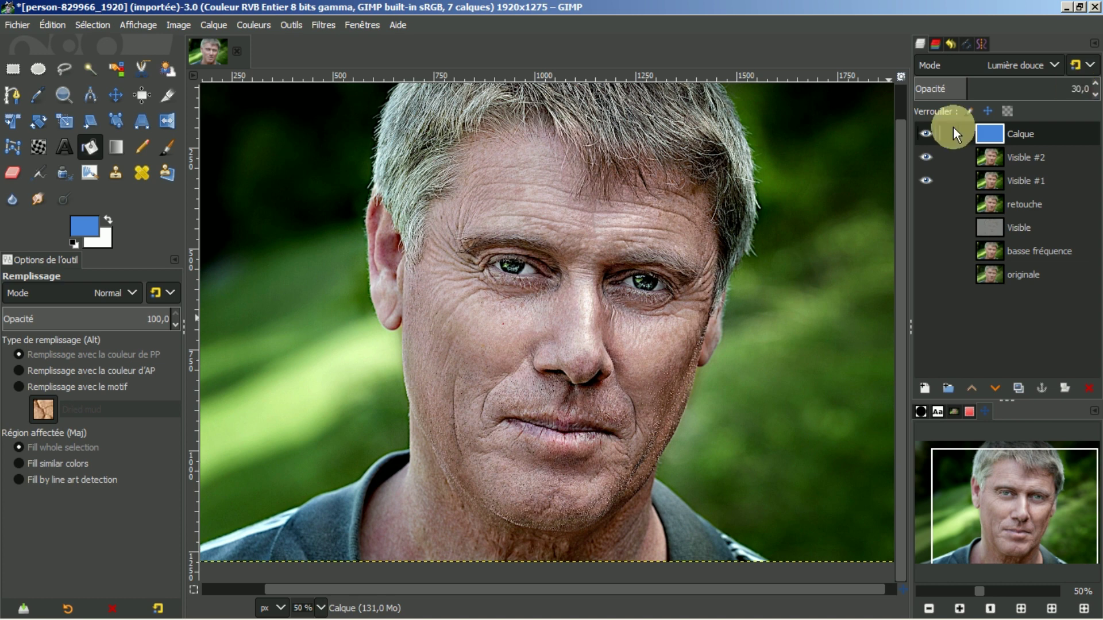
Step: Toggle the blue Calque layer's visibility to compare the portrait with and without the cool tint
click(925, 134)
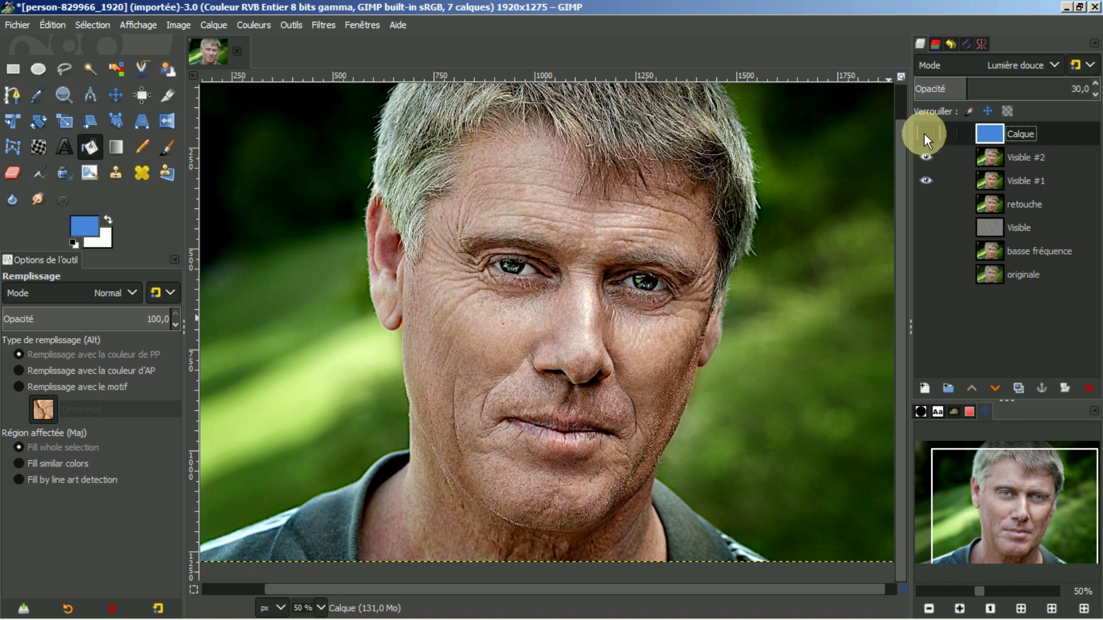
click(925, 133)
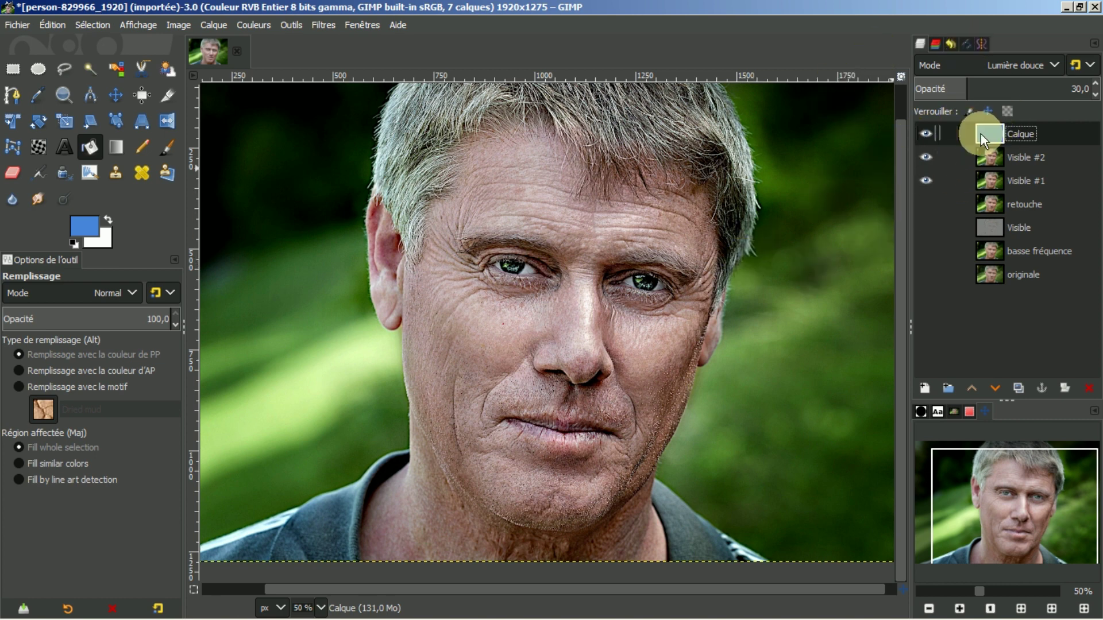
click(526, 196)
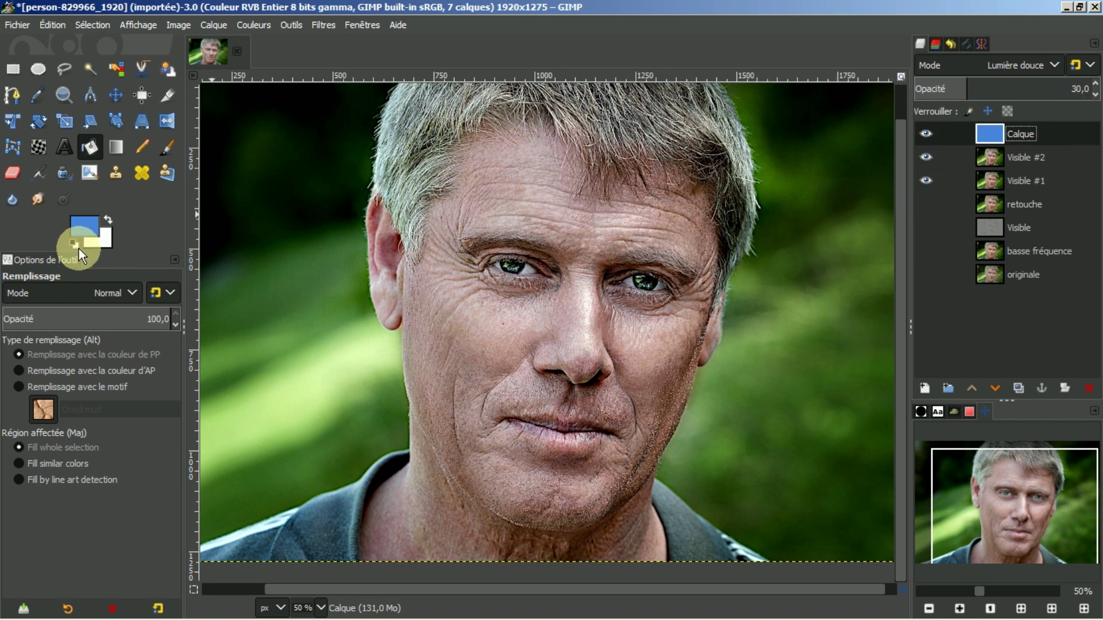
Step: Refill the Calque layer with orange ff8300, and replace that with the darker orange b85a15 as foreground colour and fill
click(84, 226)
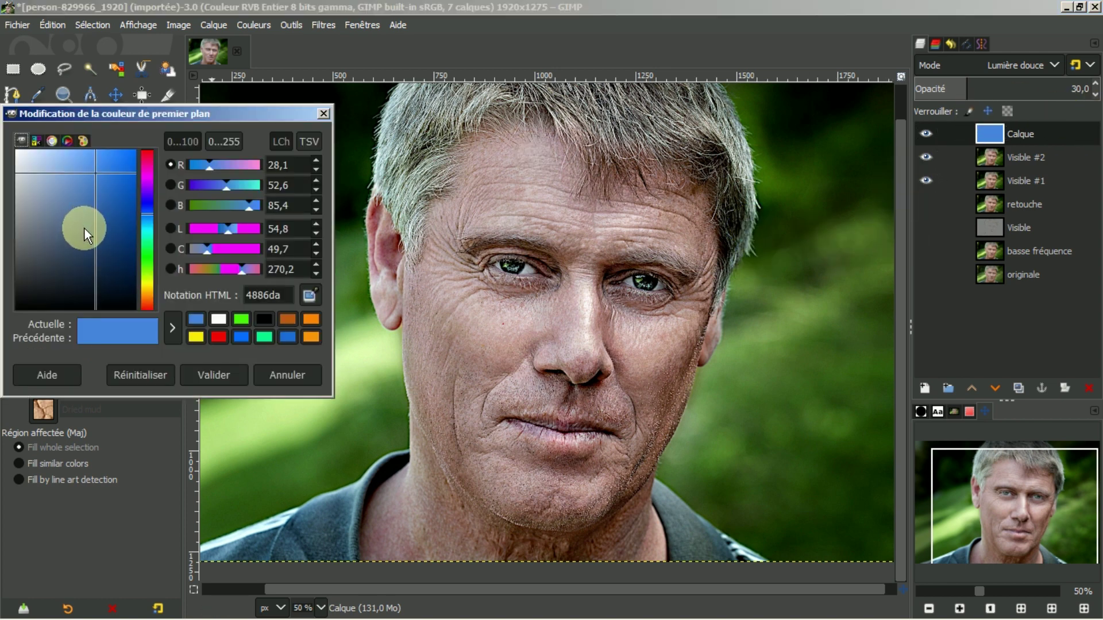
click(310, 321)
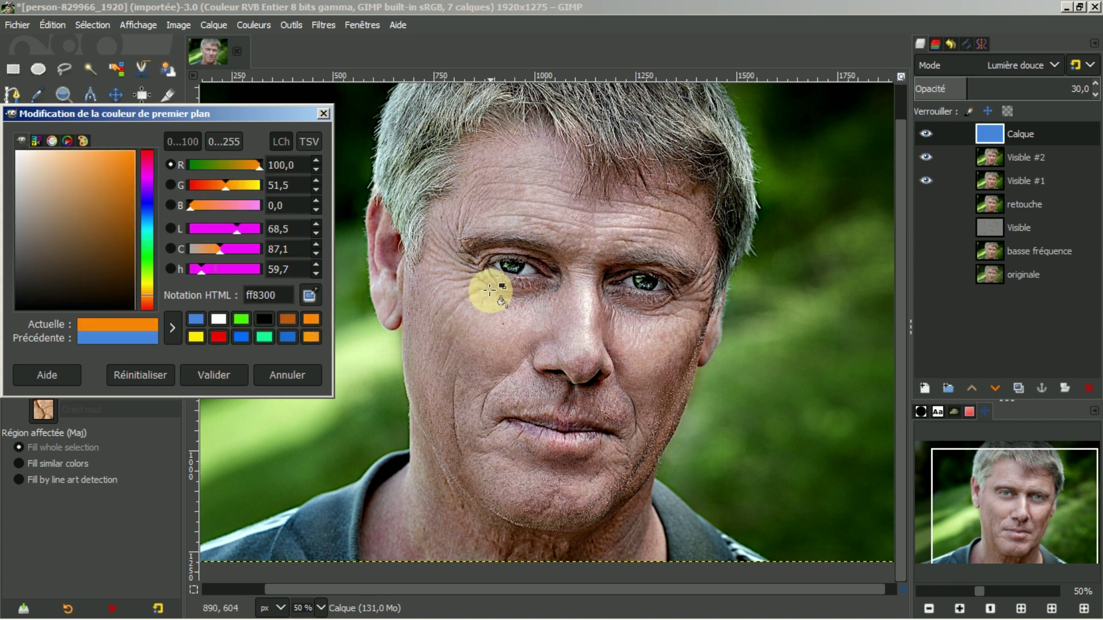
click(483, 304)
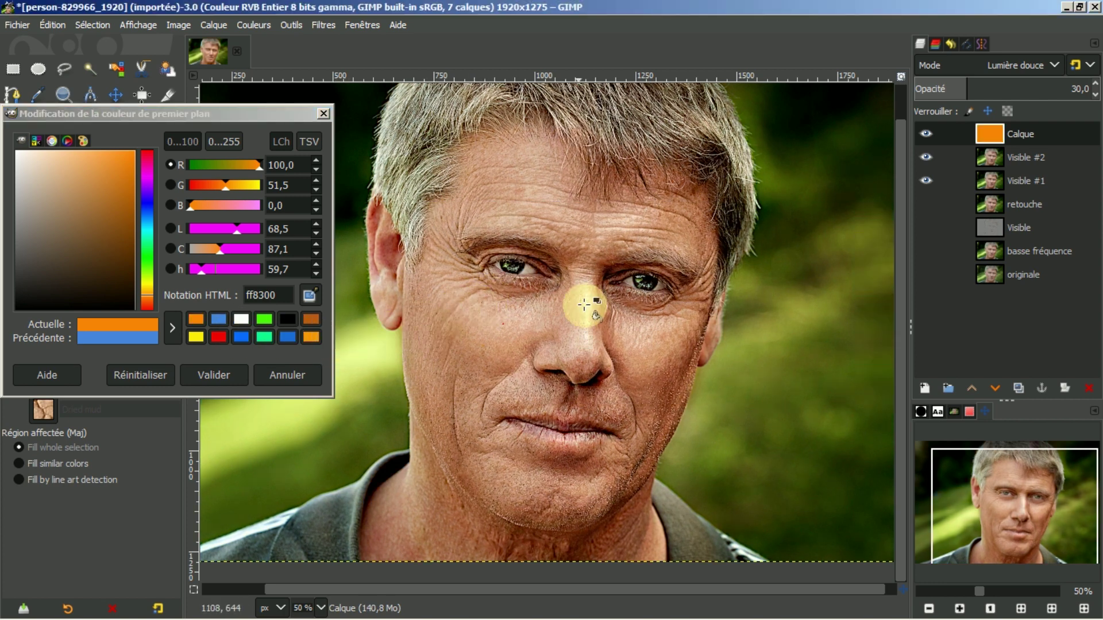
click(309, 319)
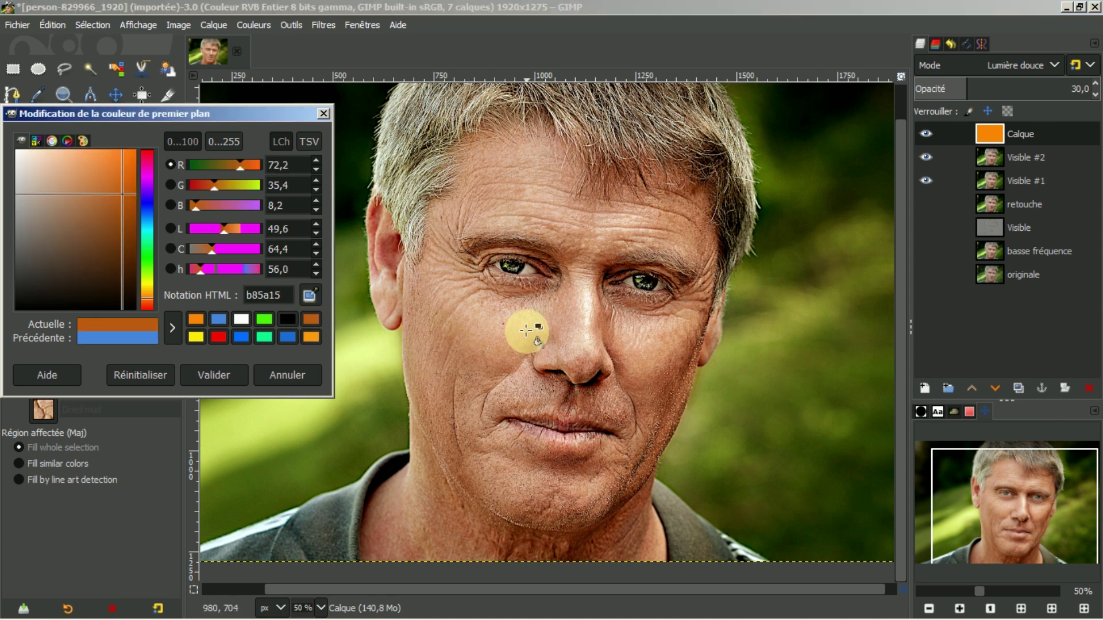
click(527, 331)
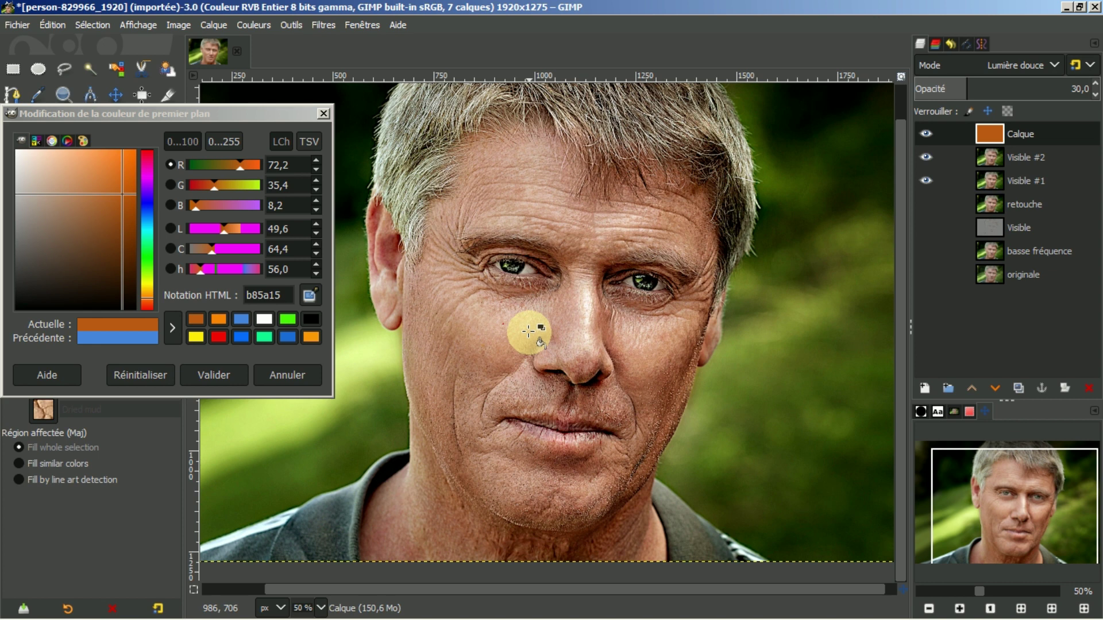
click(212, 377)
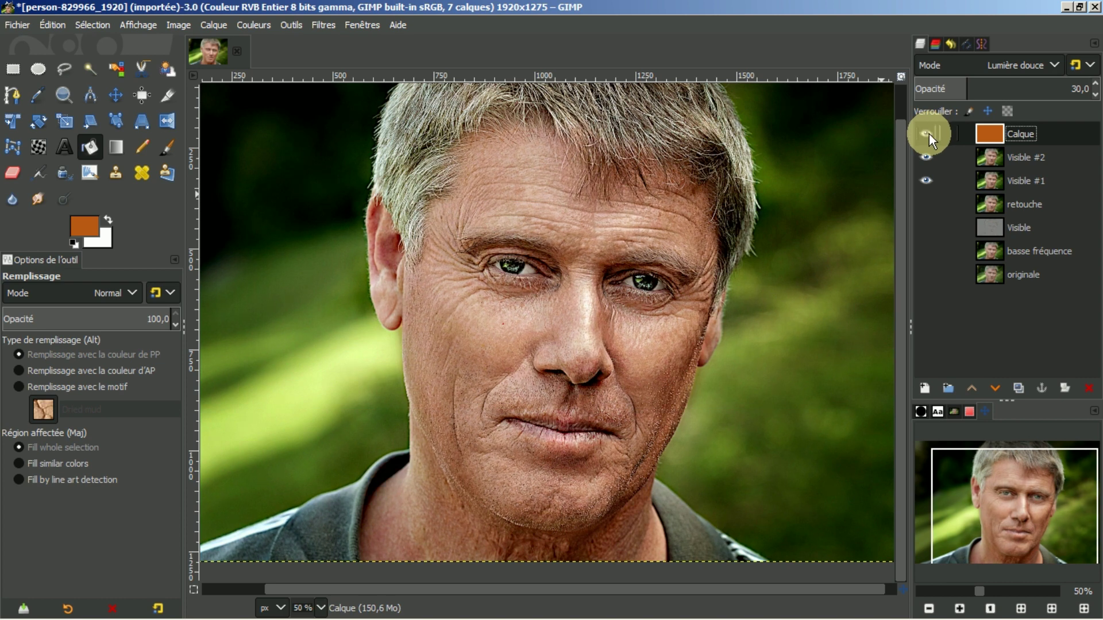
Step: Move the Visible #2 layer above the orange Calque layer and apply a Gaussian blur of 10,50 in X and Y to it
click(1017, 162)
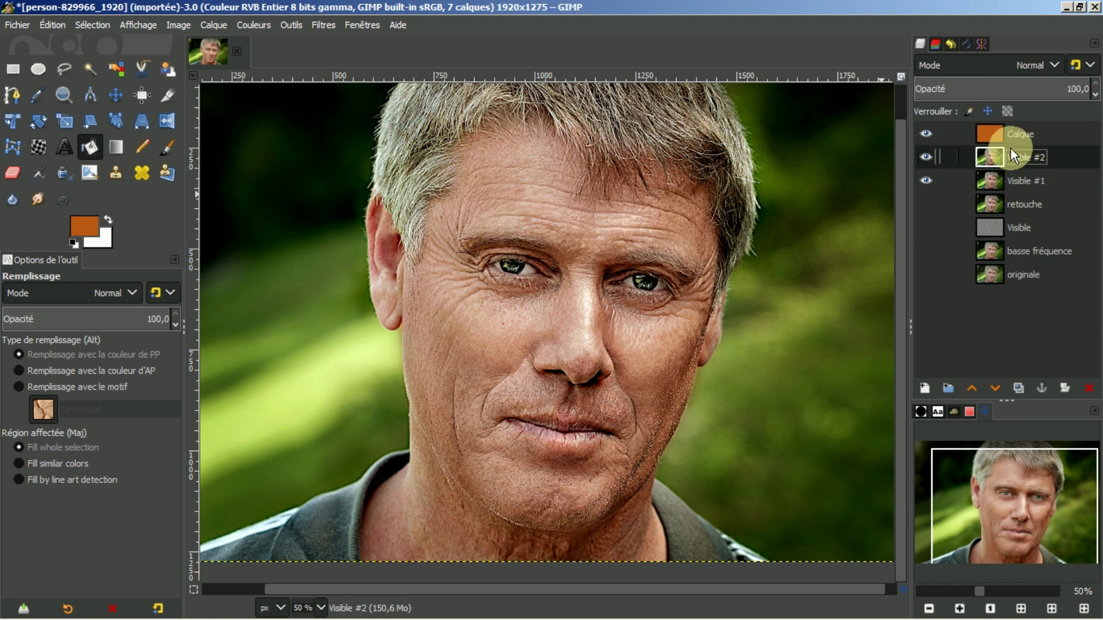
click(971, 389)
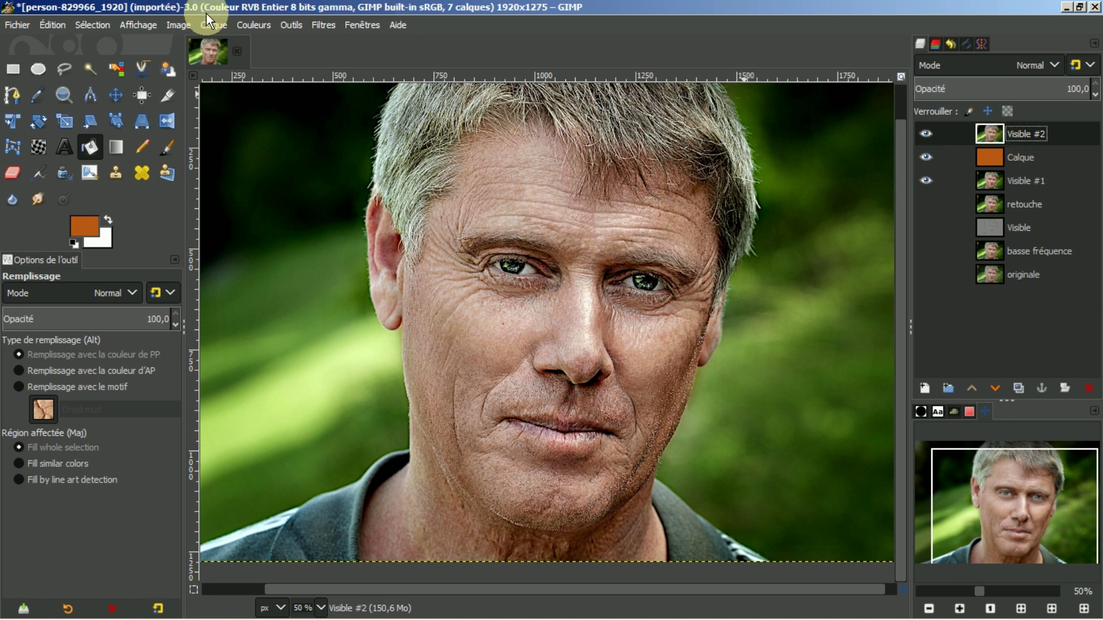
click(323, 25)
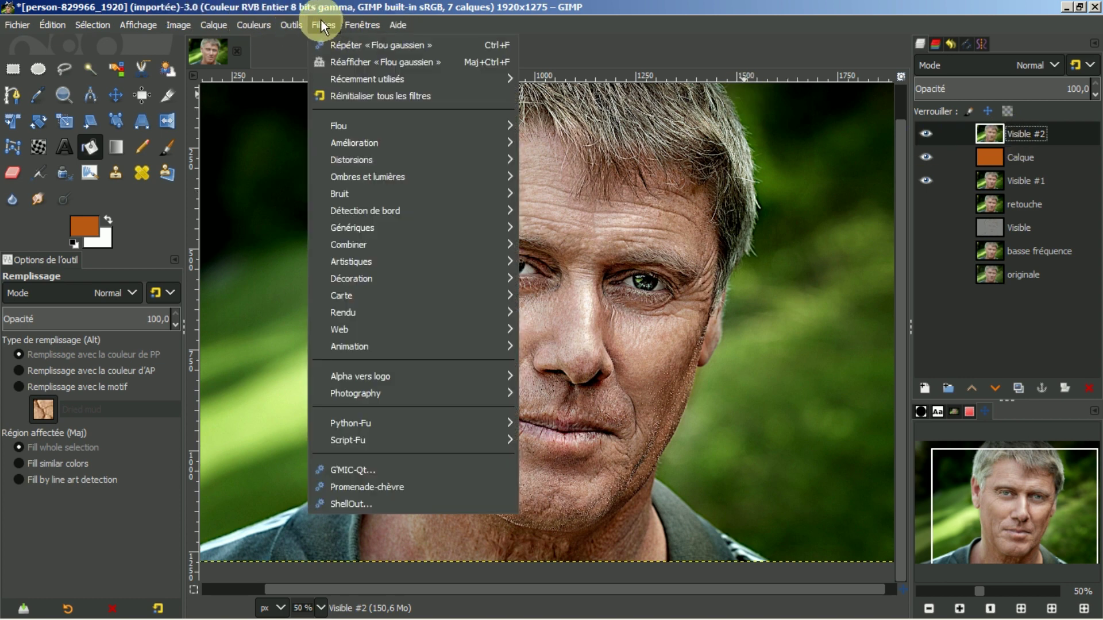
mouse_move(344, 126)
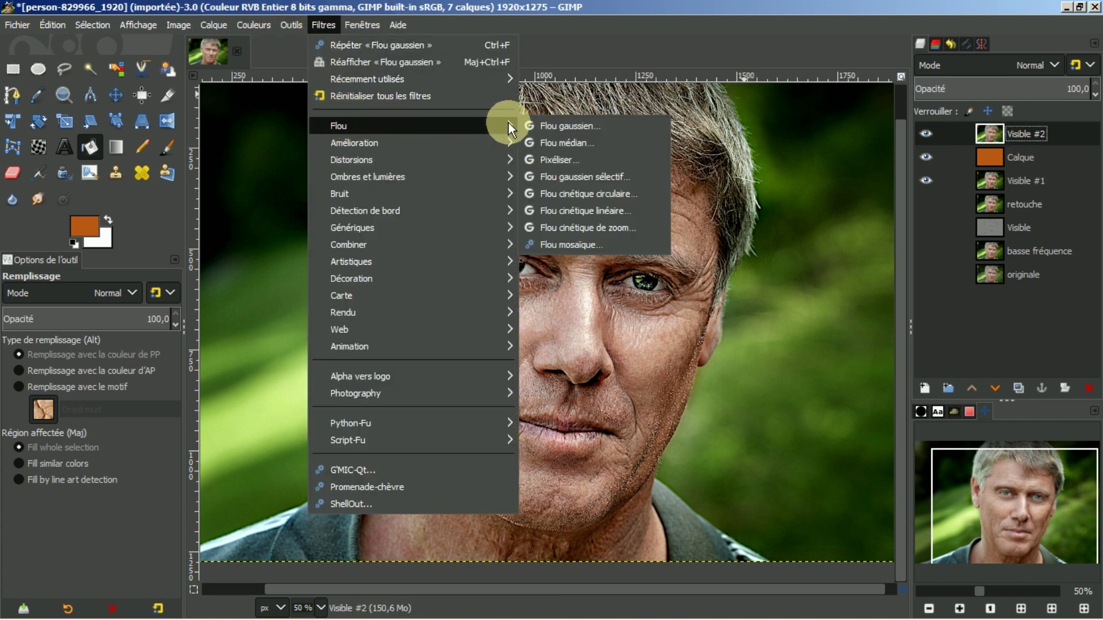
click(554, 127)
click(243, 197)
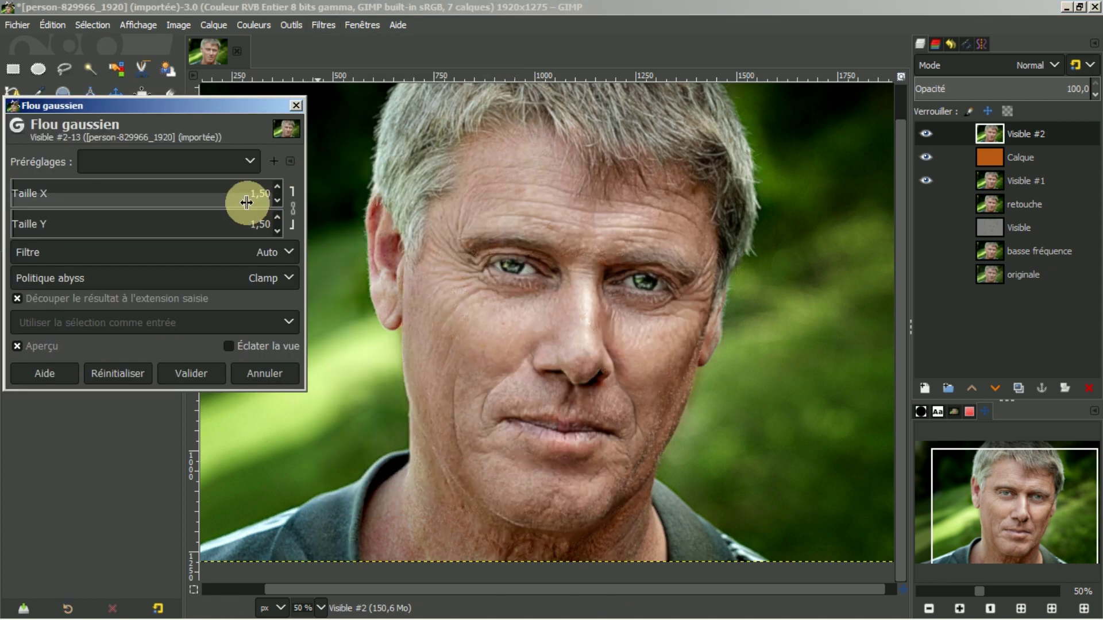
scroll(243, 197, up, 7)
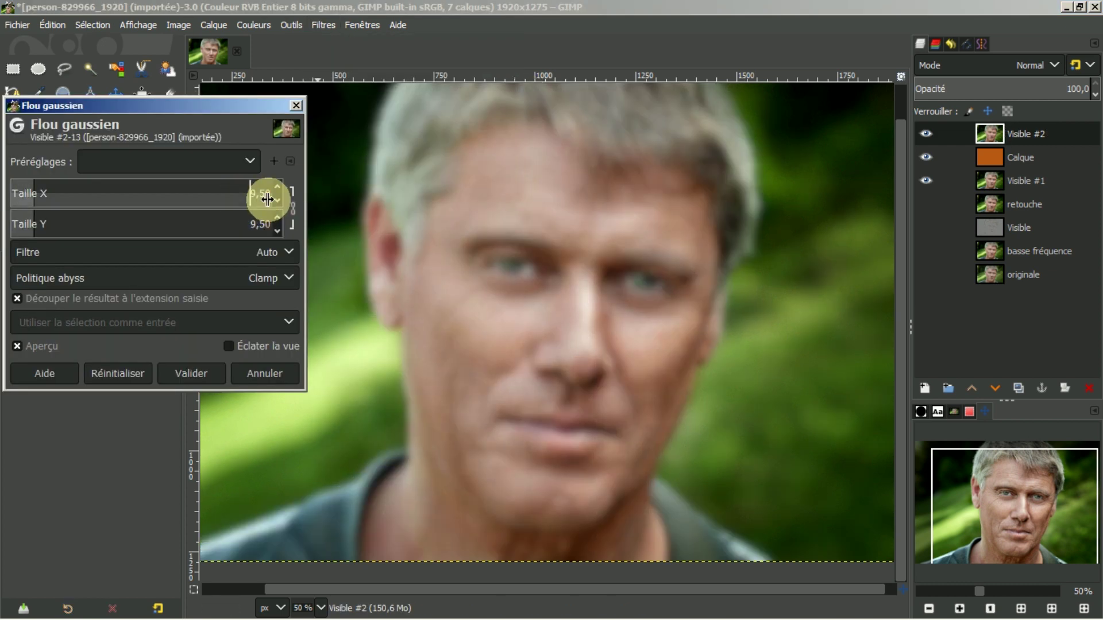
scroll(274, 198, up, 1)
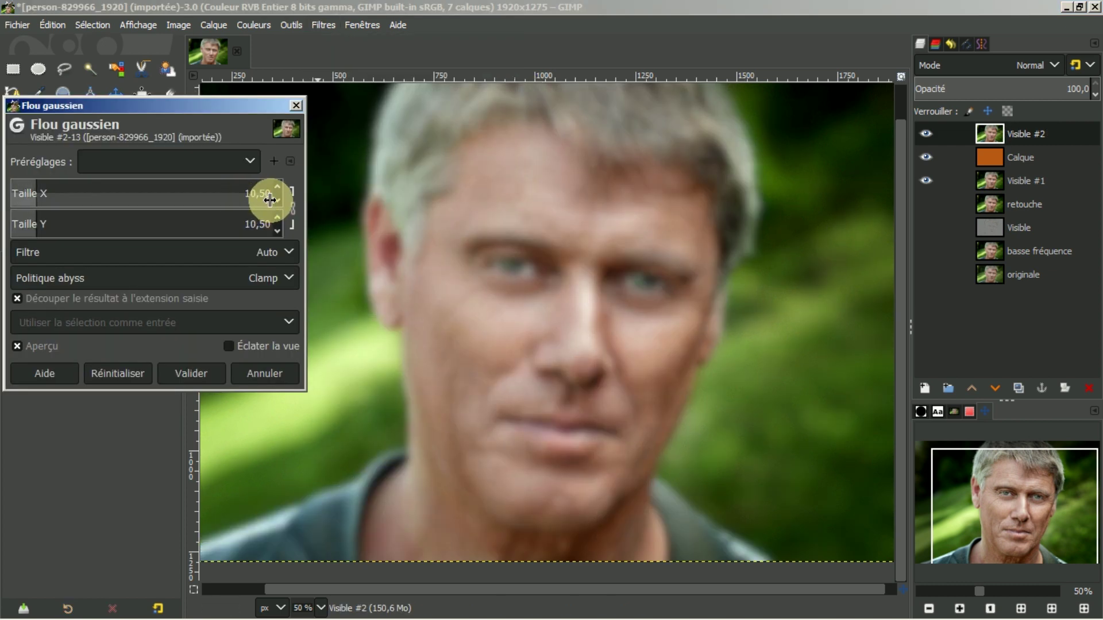
click(192, 373)
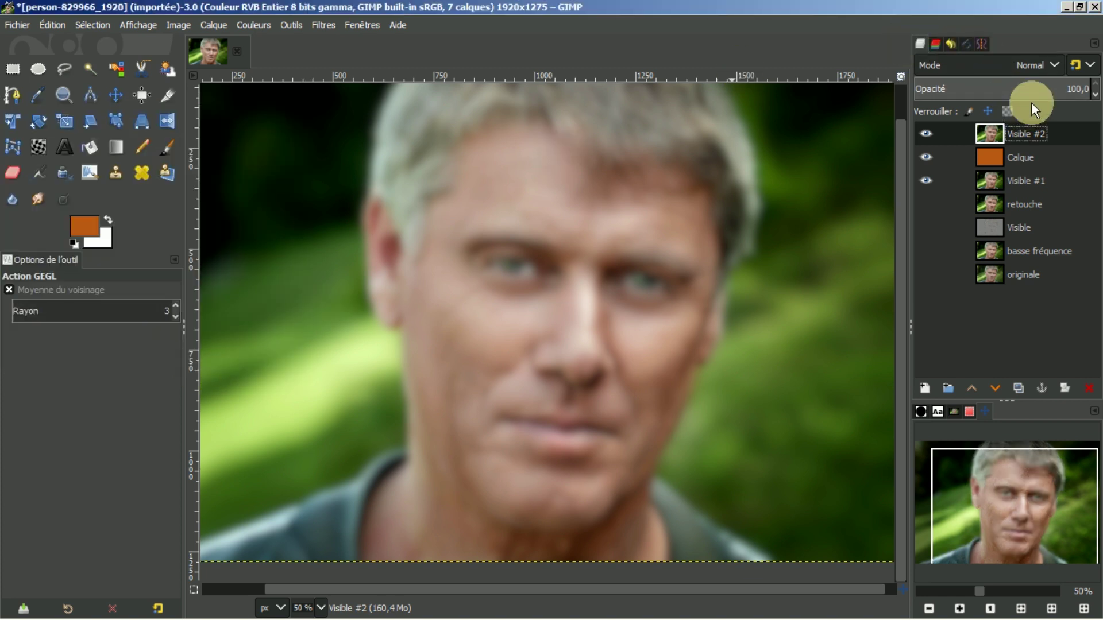
Step: Set the blurred Visible #2 layer's blending mode to Lumière douce and its opacity to 40
click(1051, 65)
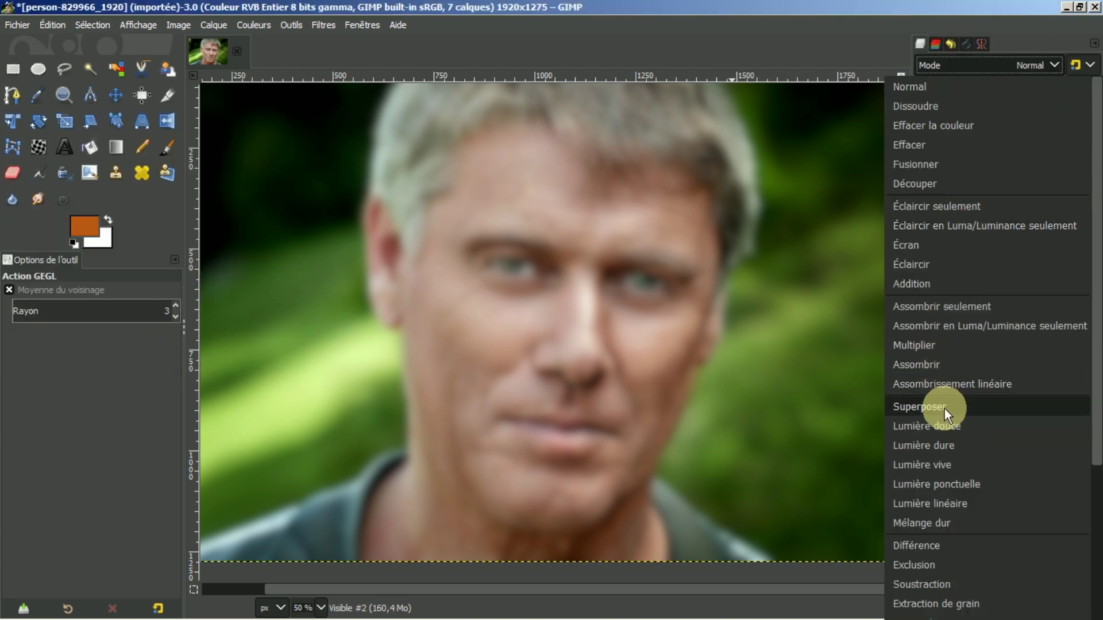
click(943, 426)
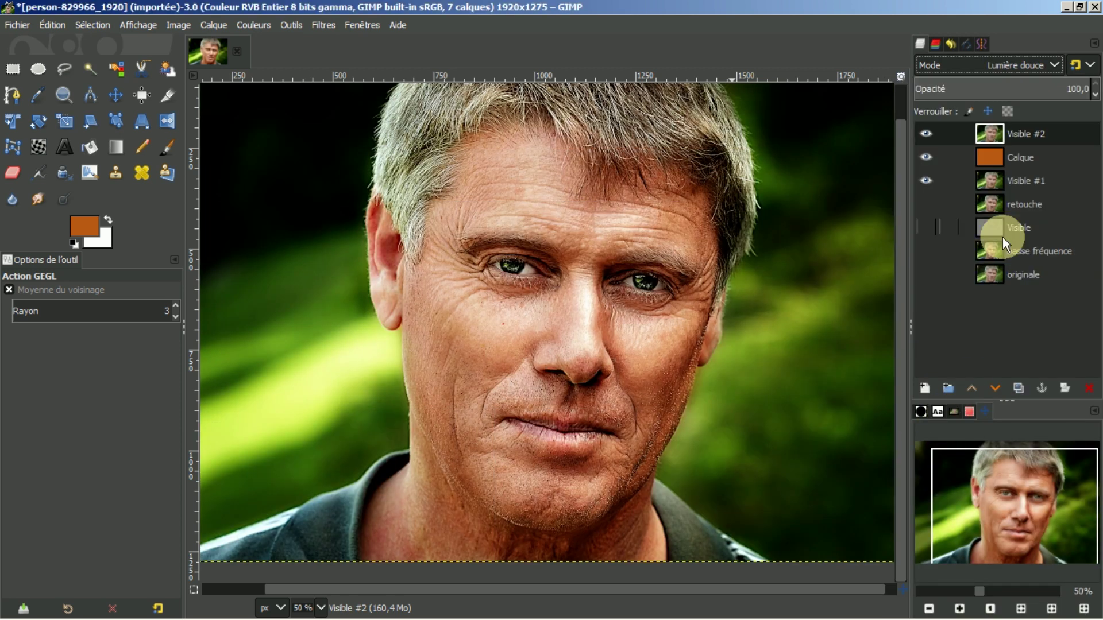
click(925, 133)
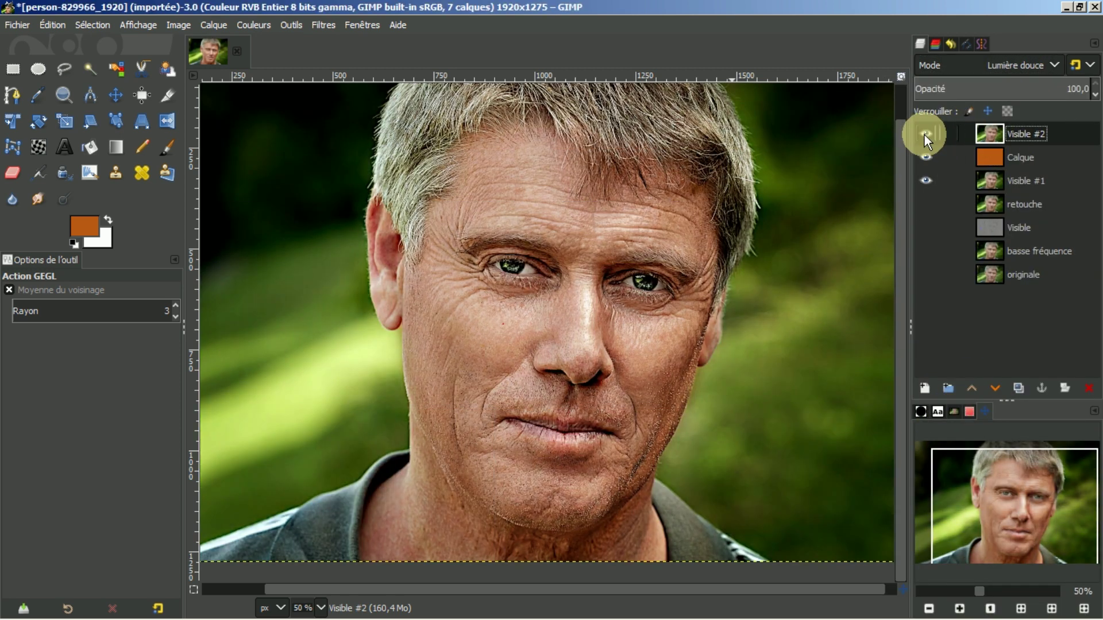
click(926, 135)
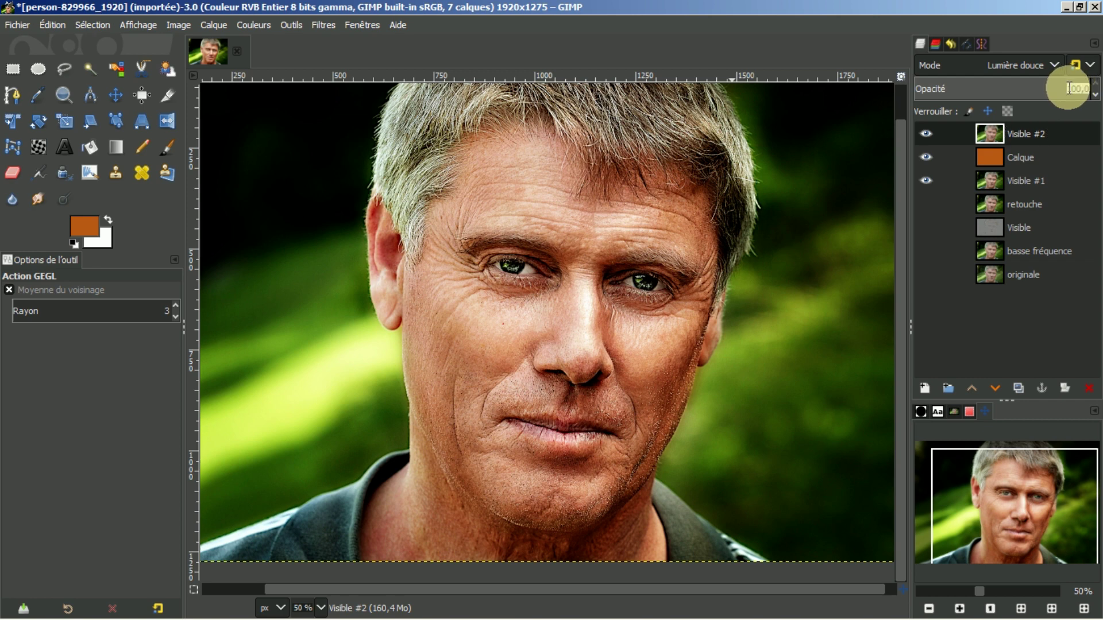
key(Return)
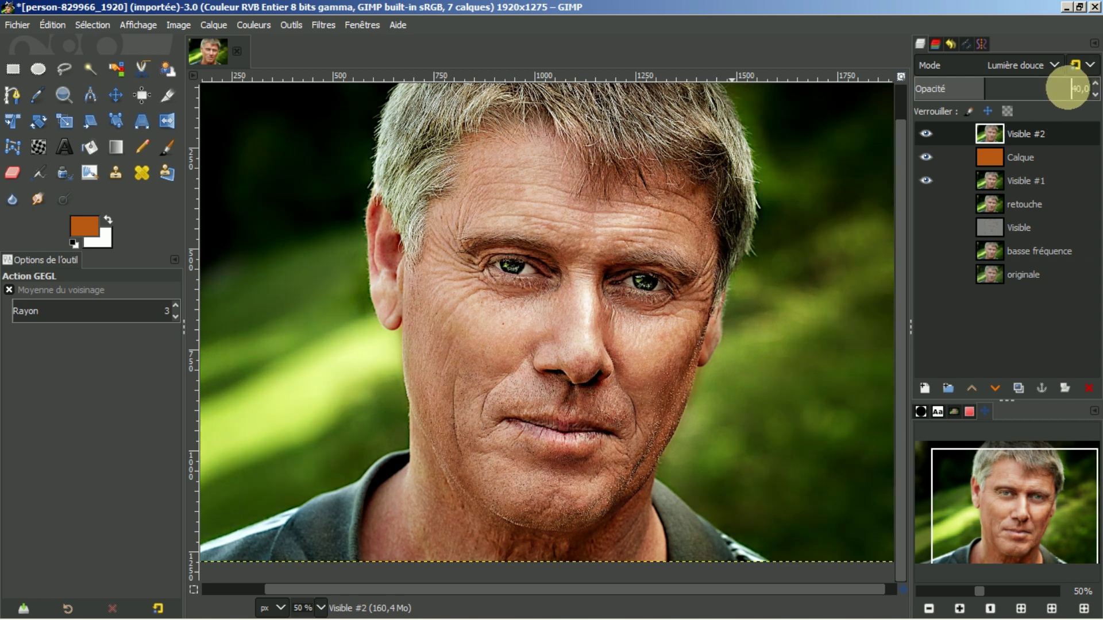
Step: Merge the orange Calque layer down into Visible #1, and merge Visible #2 down into it as well
click(987, 163)
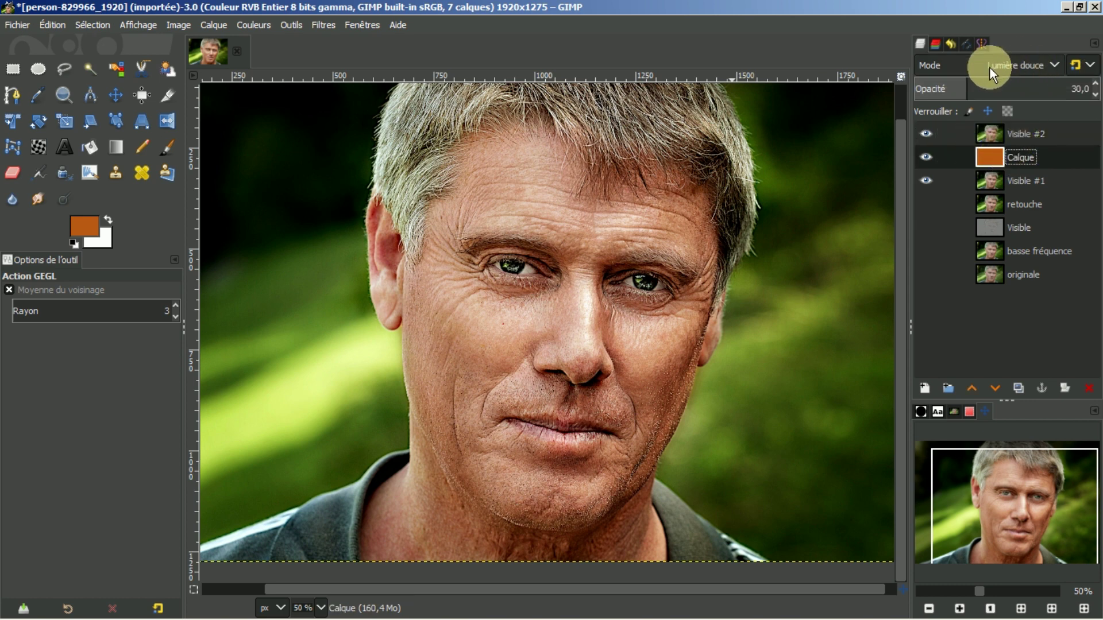
right_click(989, 163)
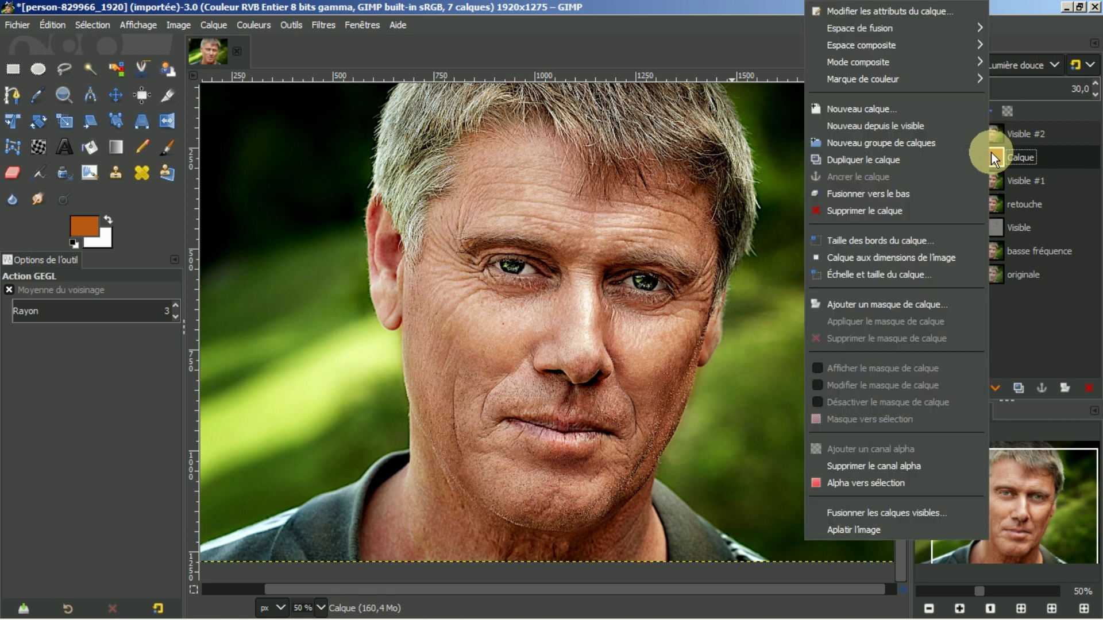
click(915, 191)
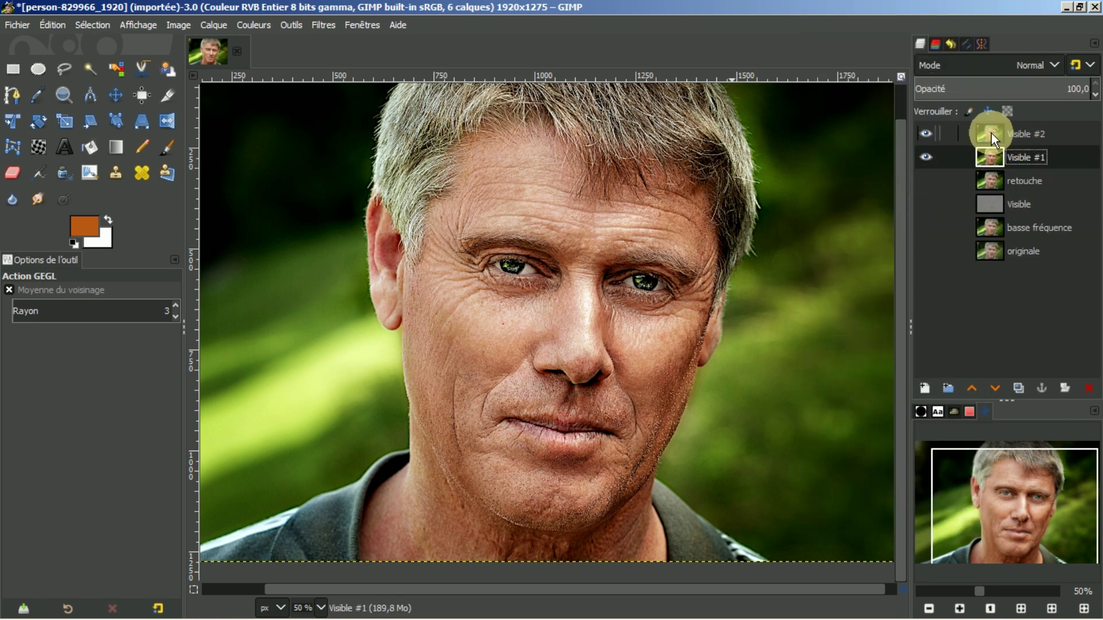
click(1020, 135)
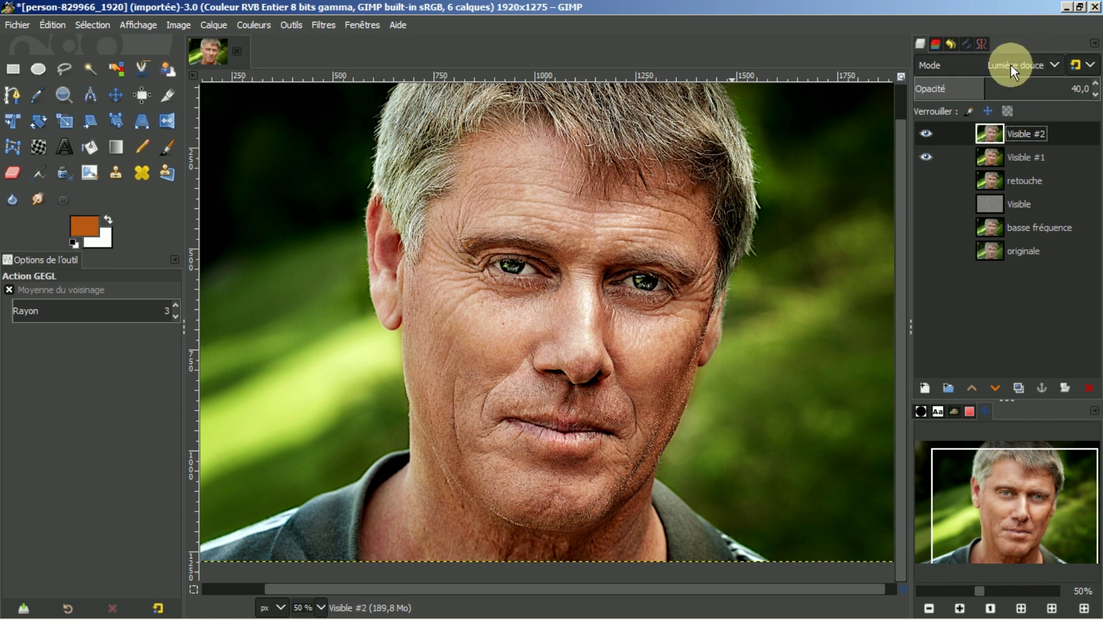
right_click(992, 138)
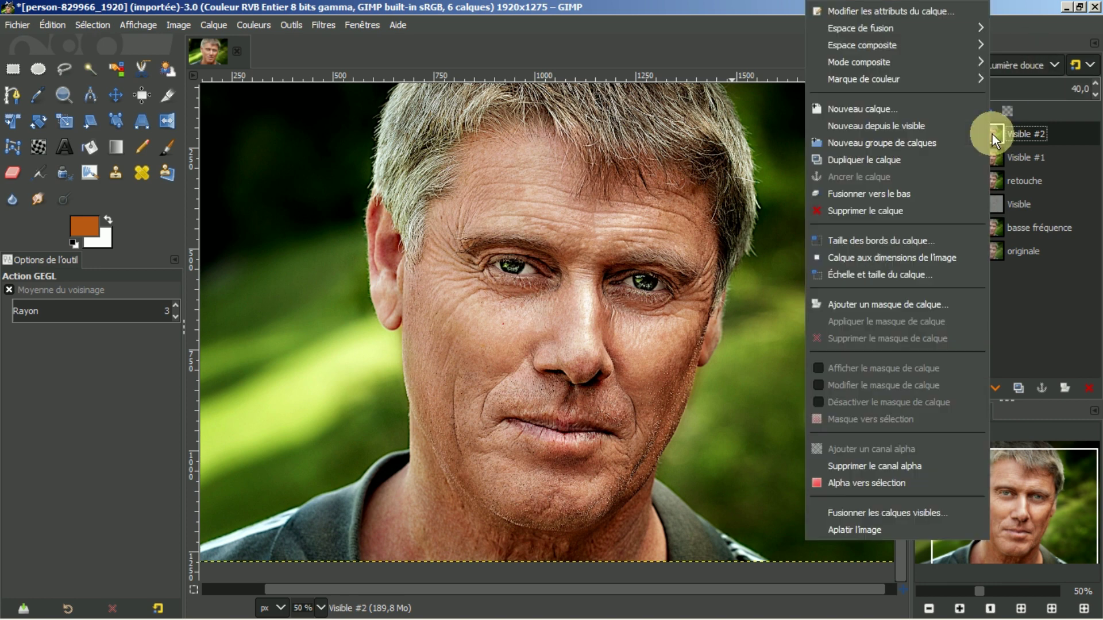
click(905, 193)
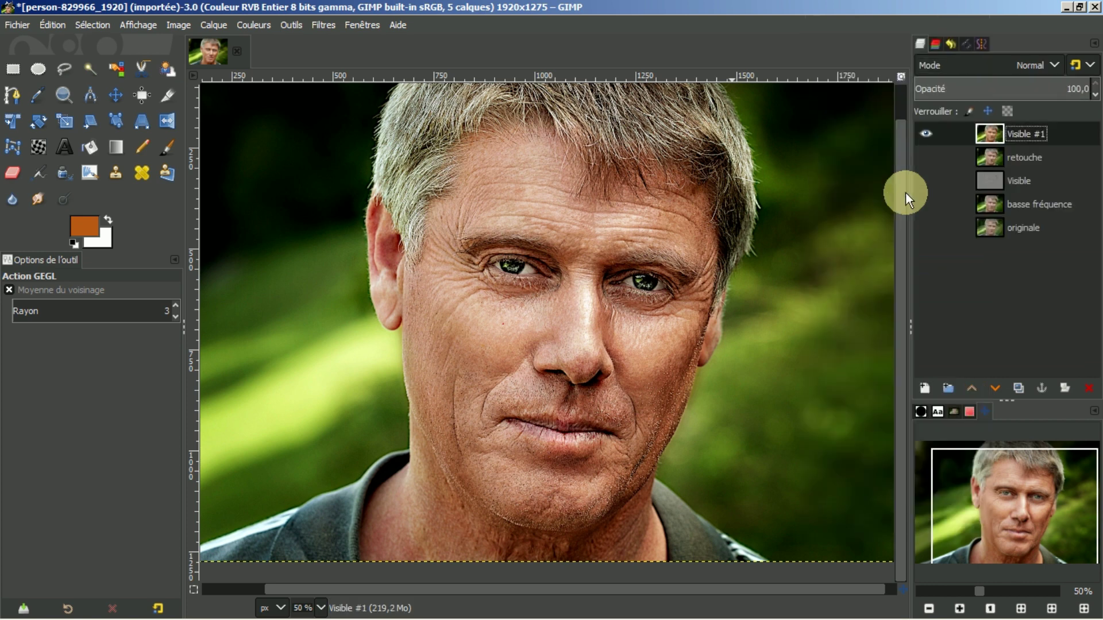
Step: Compare the merged Visible #1 layer with the retouche layer by toggling its visibility, and examine the face at 100%
click(929, 135)
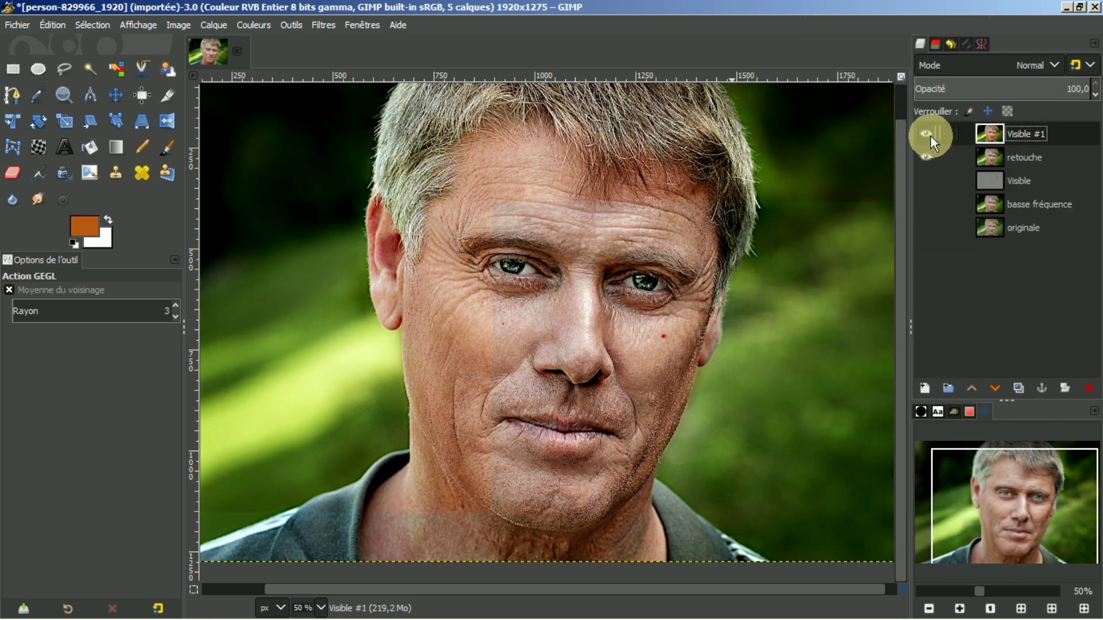
click(928, 136)
click(928, 135)
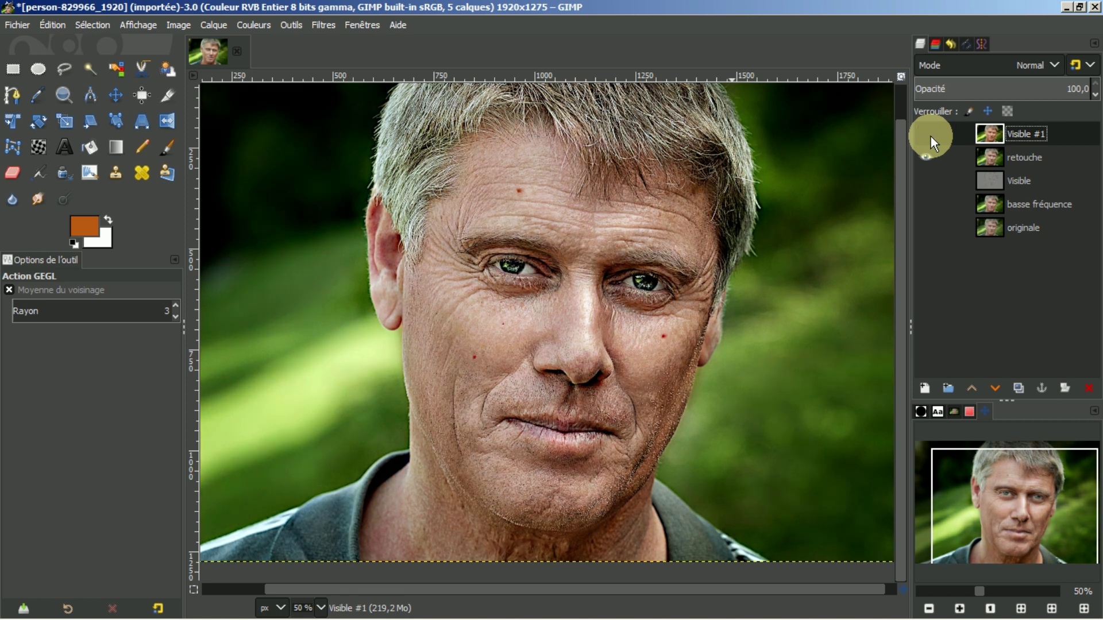
click(929, 135)
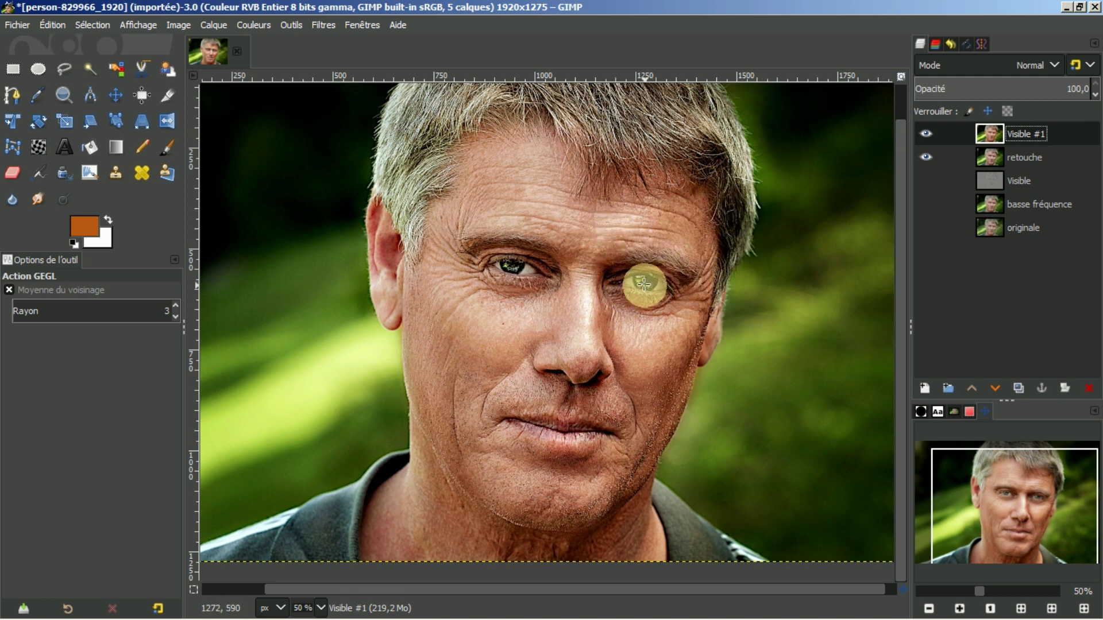
scroll(587, 326, up, 1)
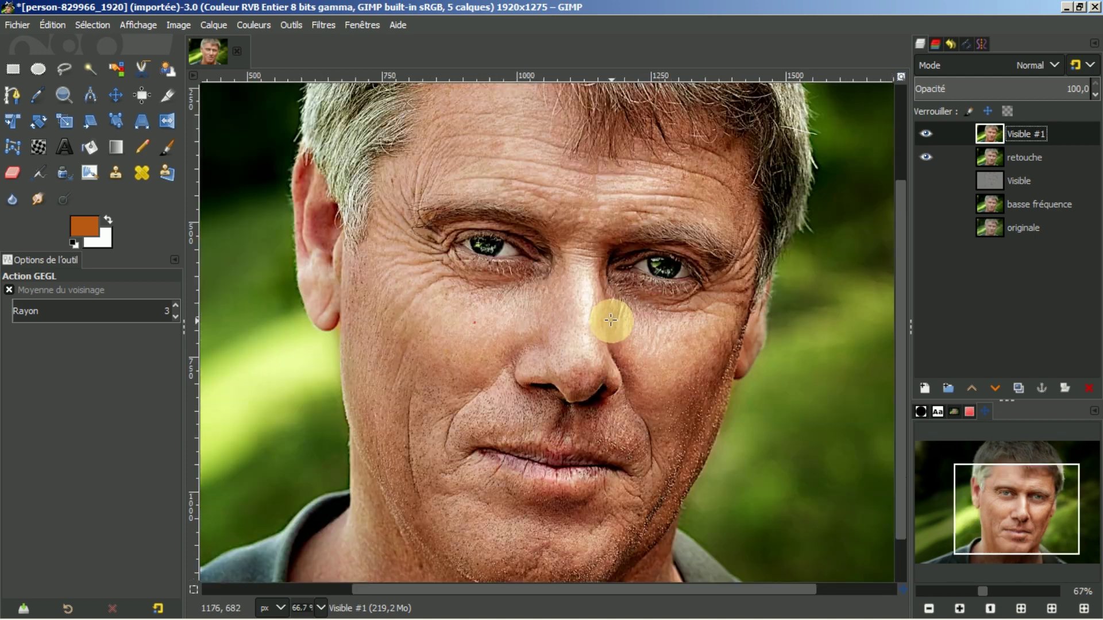
scroll(591, 312, up, 1)
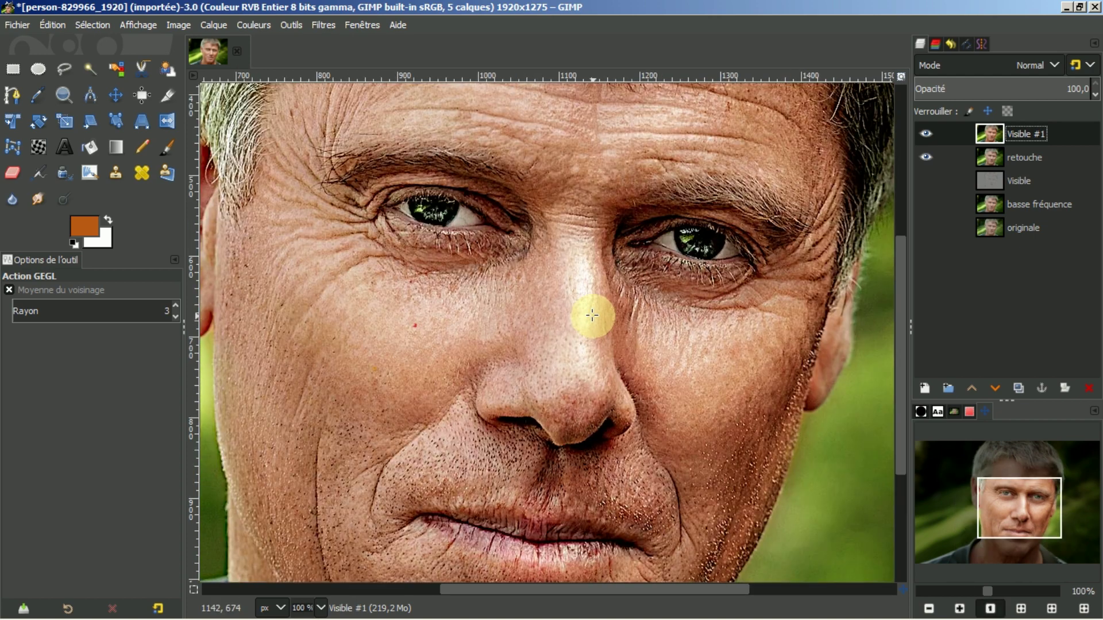
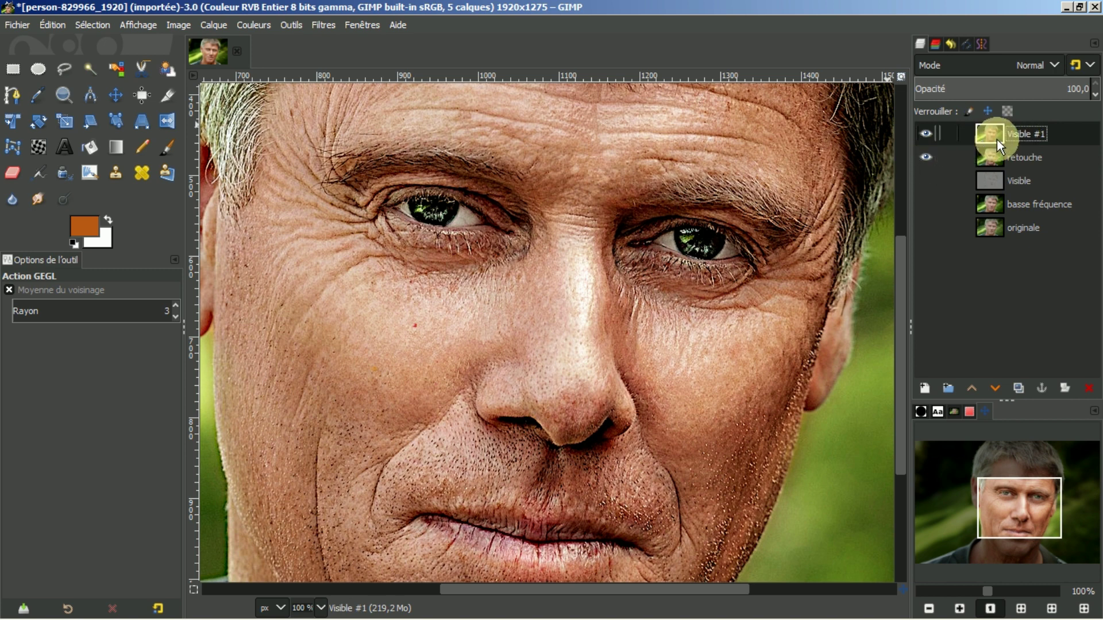
Step: Duplicate the merged Visible #1 layer and activate the Paintbrush with black as the foreground colour
click(1017, 388)
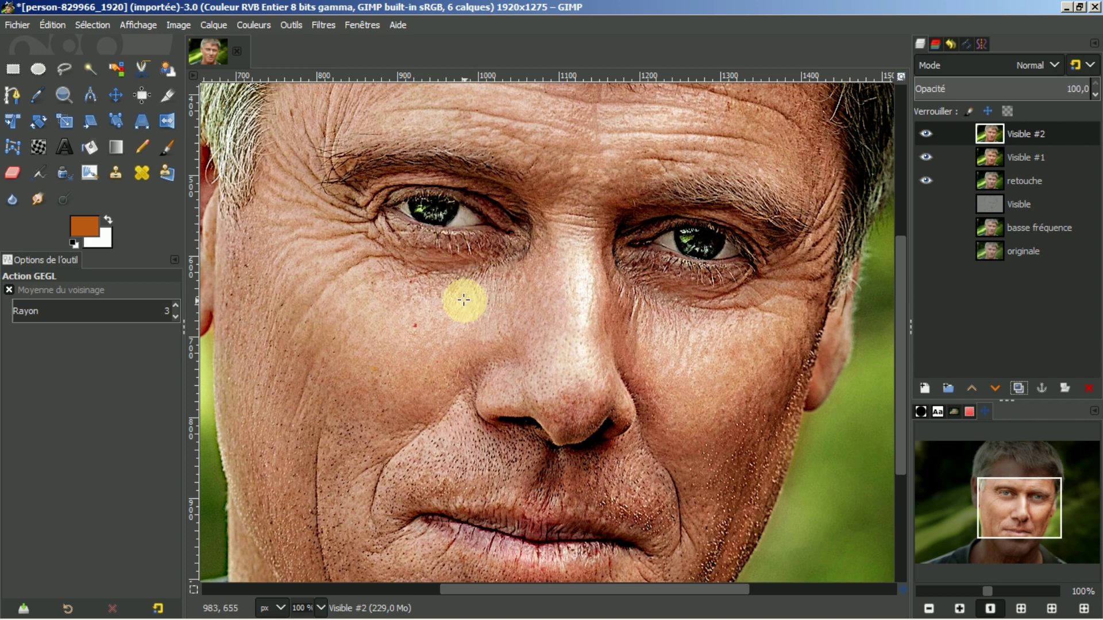
key(bracketright)
scroll(458, 296, up, 1)
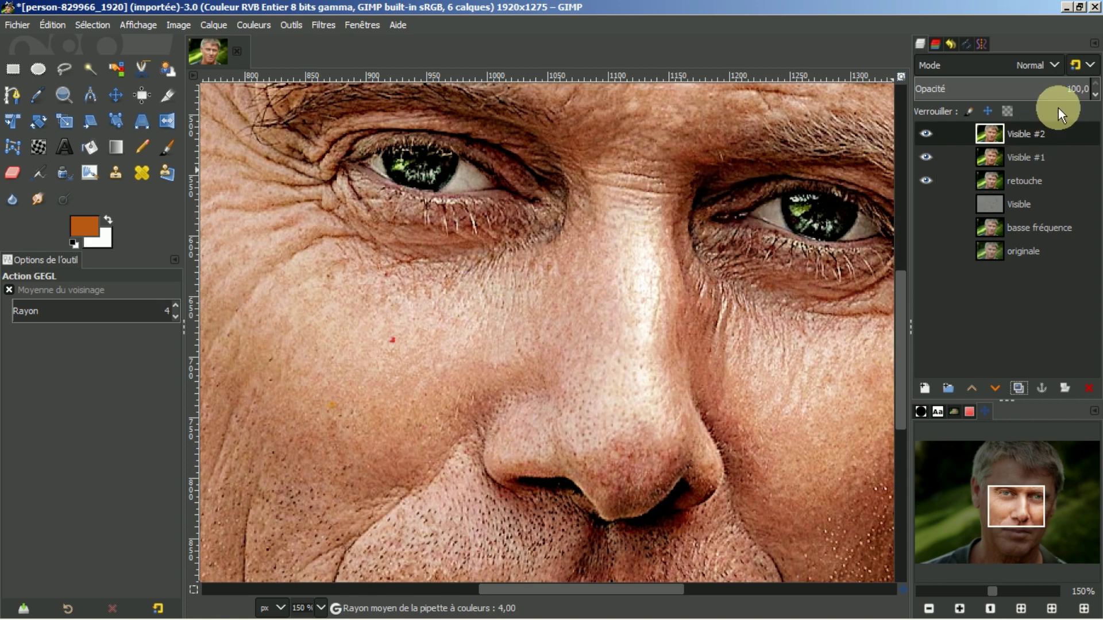
click(1018, 133)
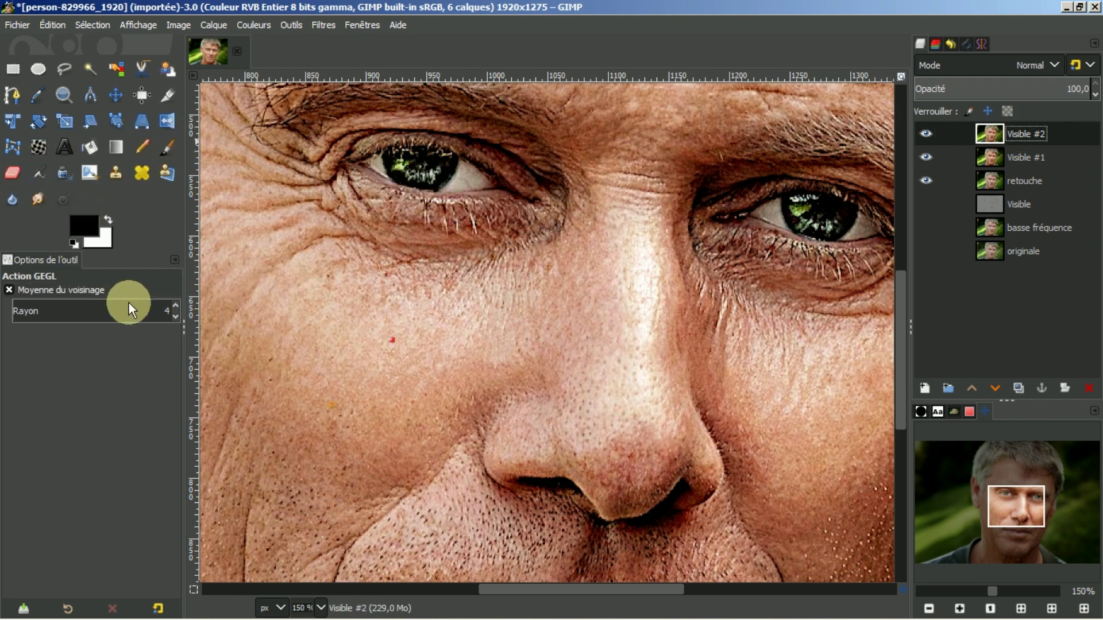
click(167, 145)
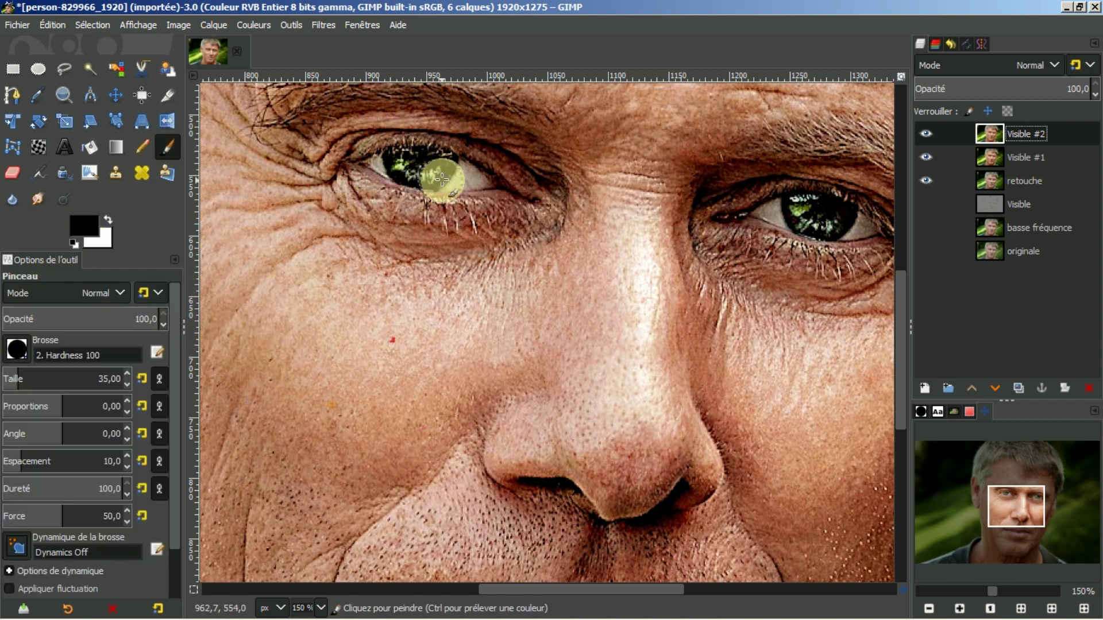
Step: Reduce the brush size to 10 to fit the white of the eye on the image's left side
scroll(467, 216, up, 2)
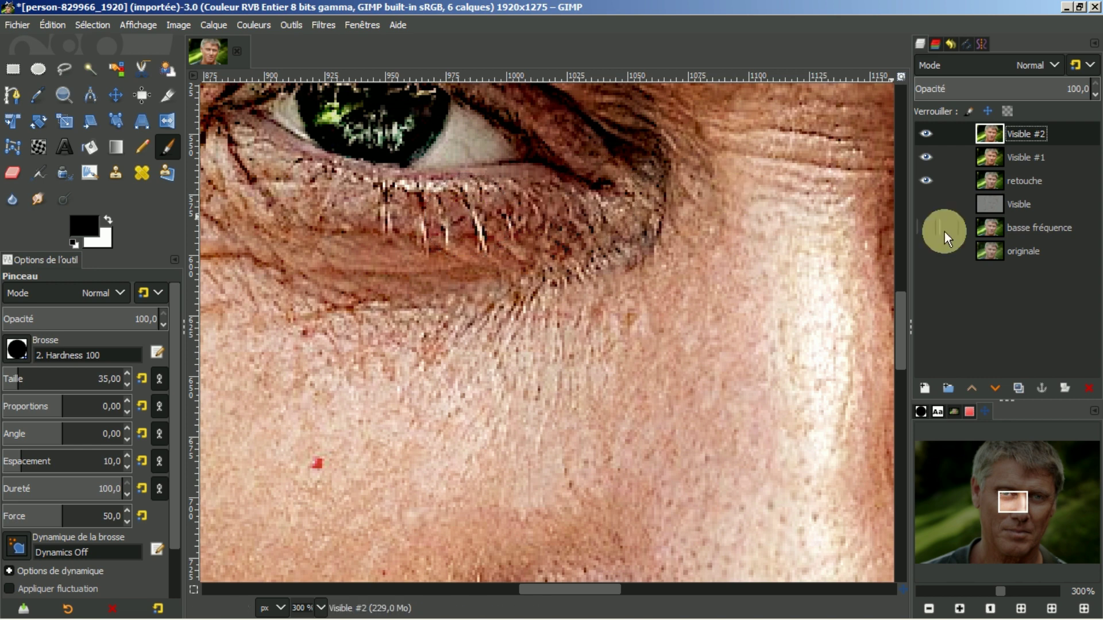
scroll(904, 313, up, 3)
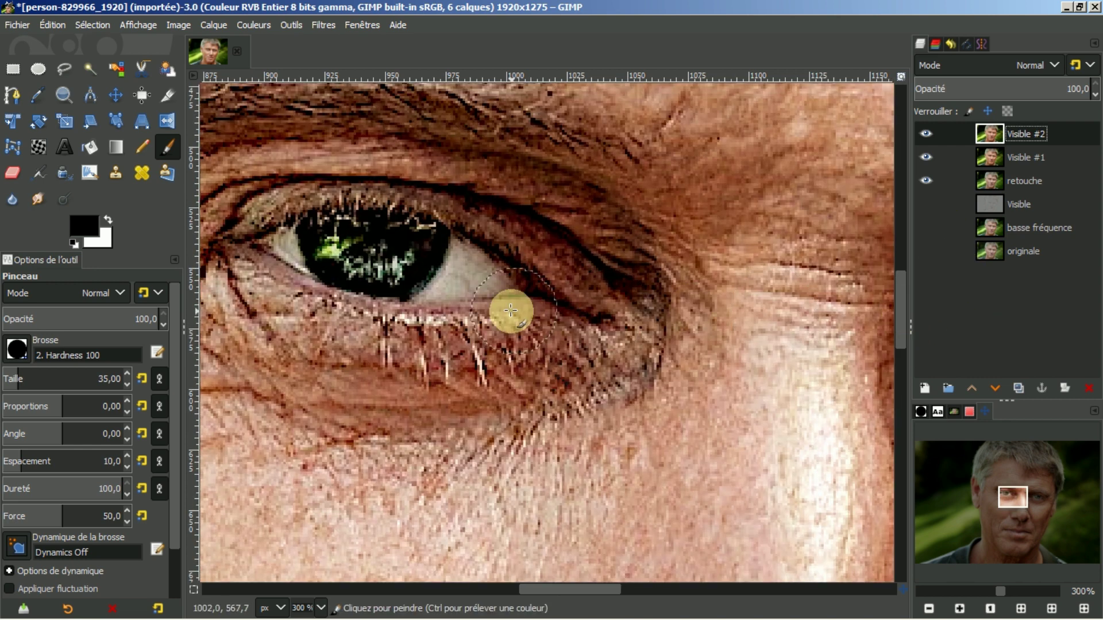
key(bracketleft)
key(bracketleft)
key(bracketleft)
key(bracketleft)
key(bracketleft)
key(bracketleft)
key(bracketleft)
key(bracketleft)
key(bracketleft)
key(bracketleft)
key(bracketleft)
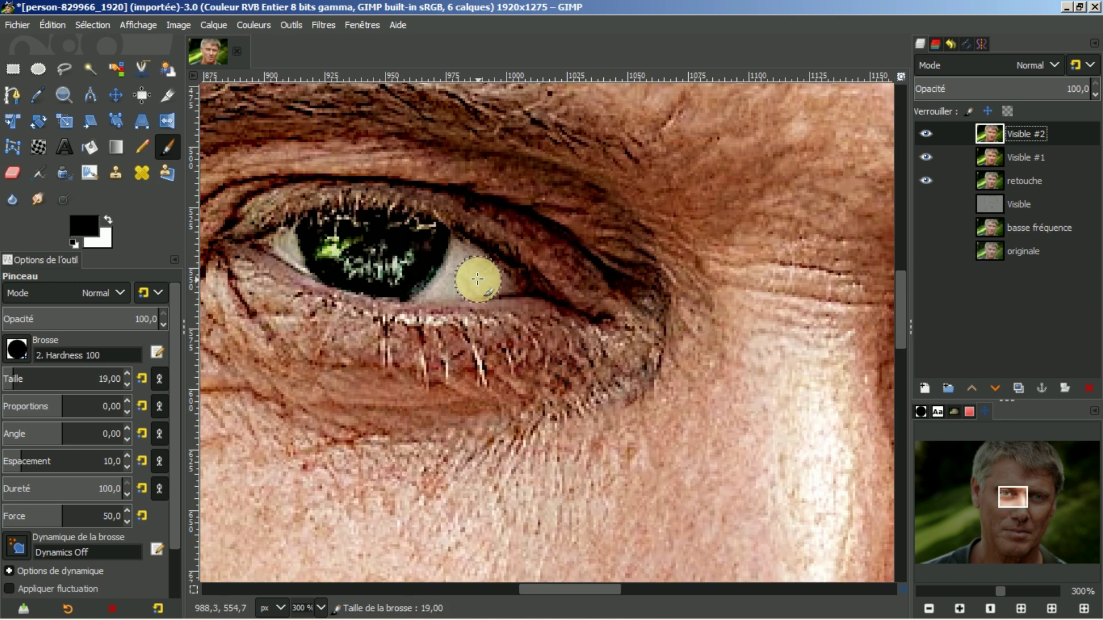
key(bracketleft)
key(bracketleft)
key(bracketleft)
key(bracketleft)
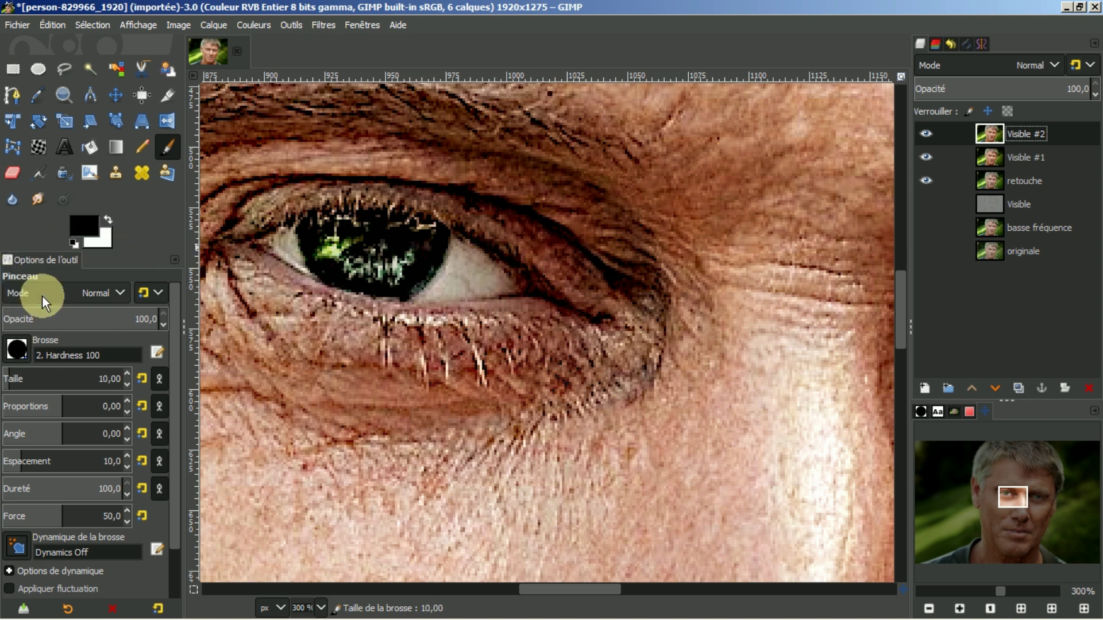
Step: Set the Paintbrush's painting mode to Saturation TSV
click(119, 292)
scroll(80, 422, down, 5)
scroll(73, 426, down, 5)
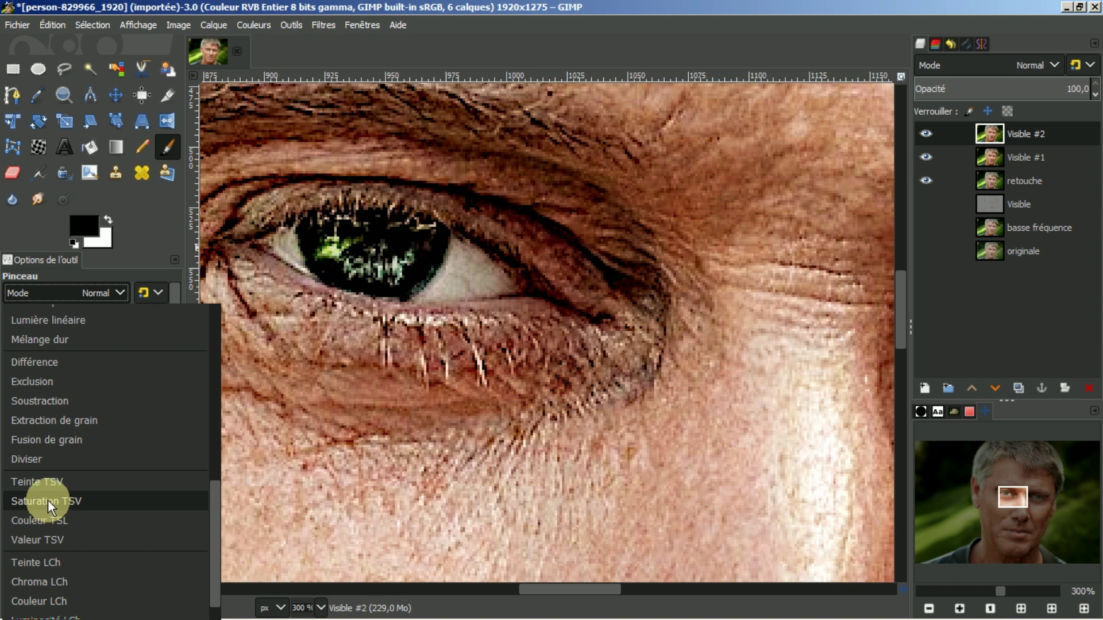
click(47, 500)
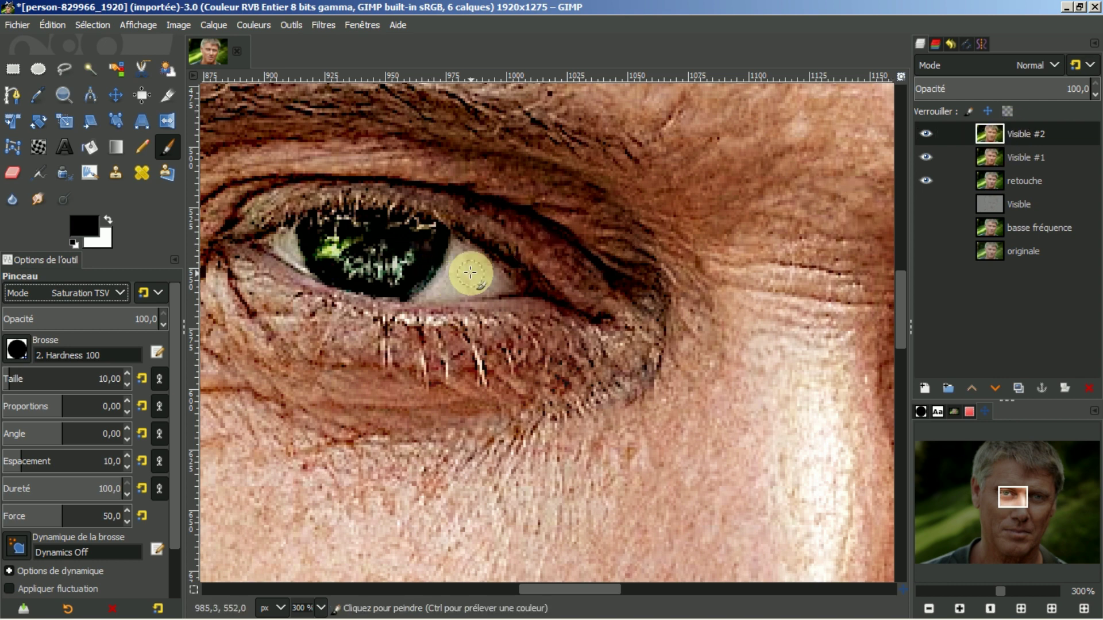
Step: Paint over the white of the eye on the image's left side to desaturate it, reducing the brush size to 7 for the narrow corner
mouse_move(471, 272)
mouse_down()
mouse_move(465, 251)
mouse_move(500, 283)
mouse_move(433, 288)
mouse_move(456, 261)
mouse_up()
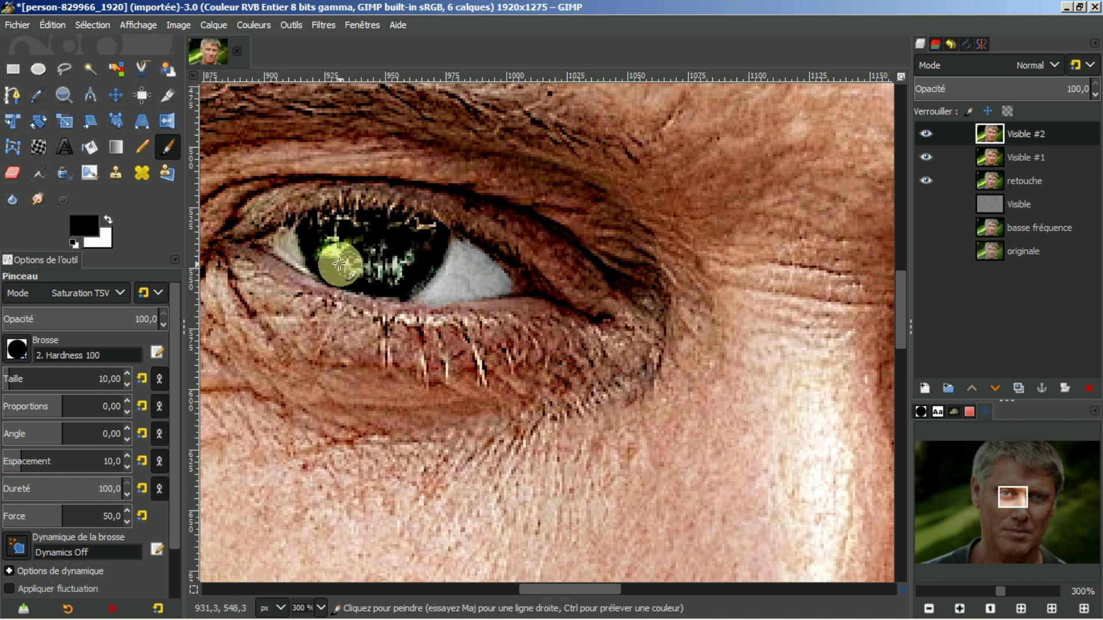
key(bracketleft)
key(bracketleft)
key(bracketleft)
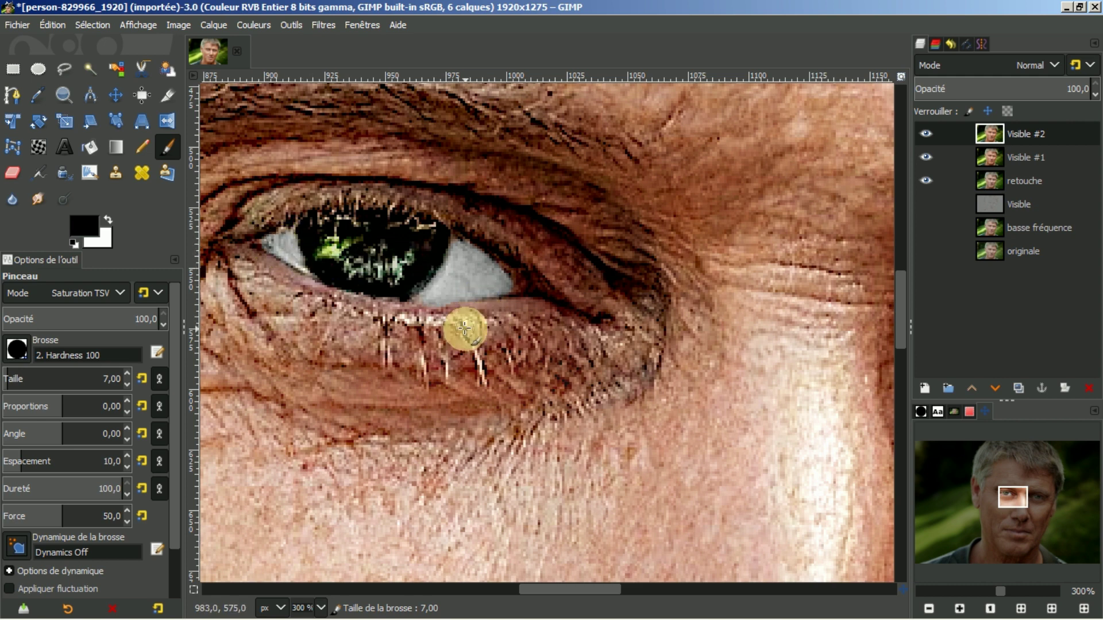
Step: Desaturate the white on both sides of the iris in the eye on the image's right side
drag(530, 592, 622, 591)
mouse_move(529, 332)
mouse_down()
mouse_move(541, 363)
mouse_move(527, 337)
mouse_move(534, 322)
mouse_move(494, 342)
mouse_move(525, 355)
mouse_up()
mouse_move(740, 394)
mouse_down()
mouse_move(705, 352)
mouse_move(722, 378)
mouse_move(675, 395)
mouse_move(702, 374)
mouse_up()
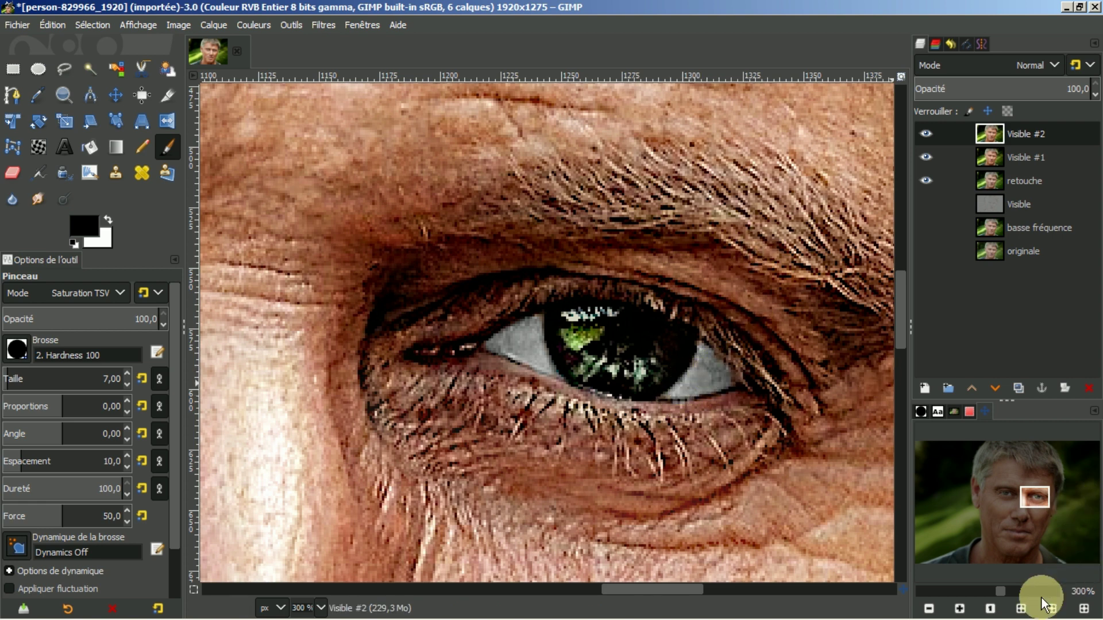
Step: Compare the whole face with and without the desaturated eye whites by toggling the Visible #2 layer's visibility
click(928, 609)
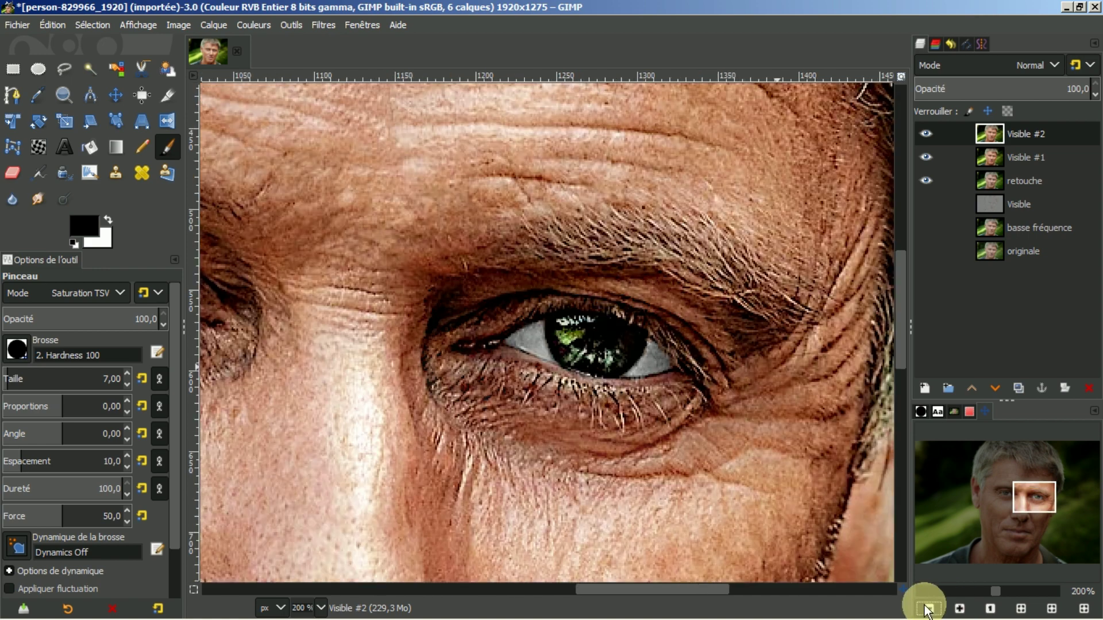
click(929, 609)
click(929, 609)
click(929, 609)
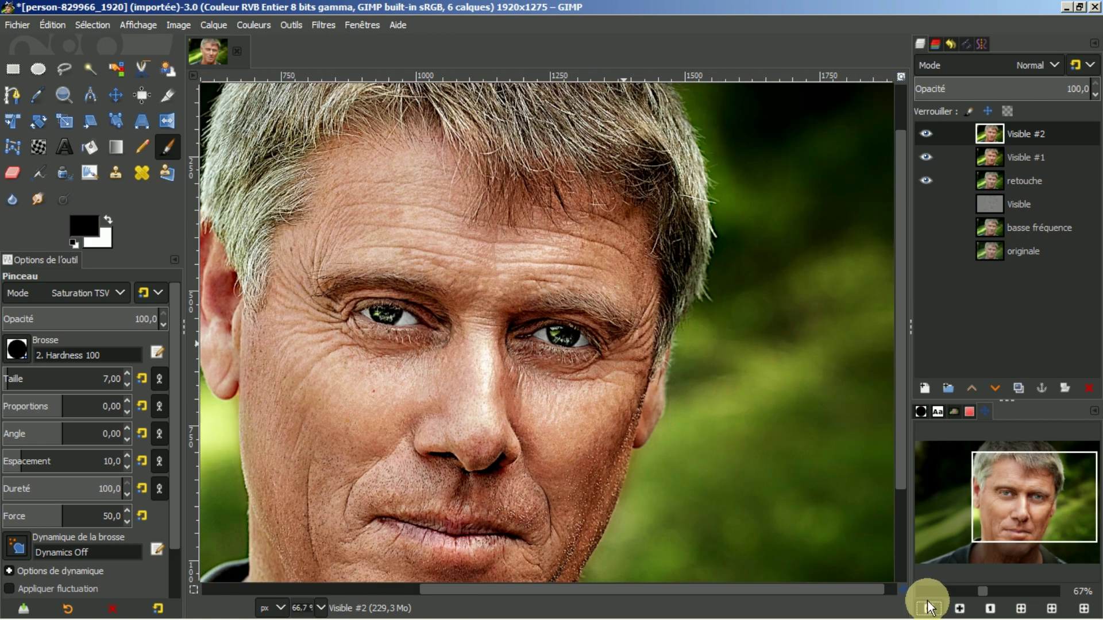
click(924, 133)
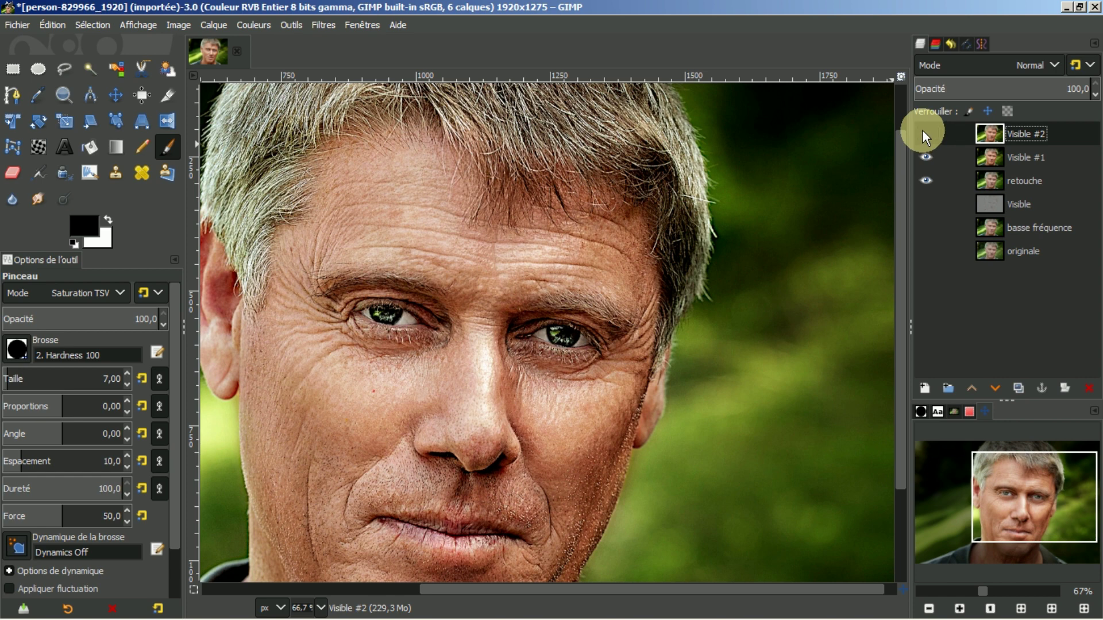
click(924, 134)
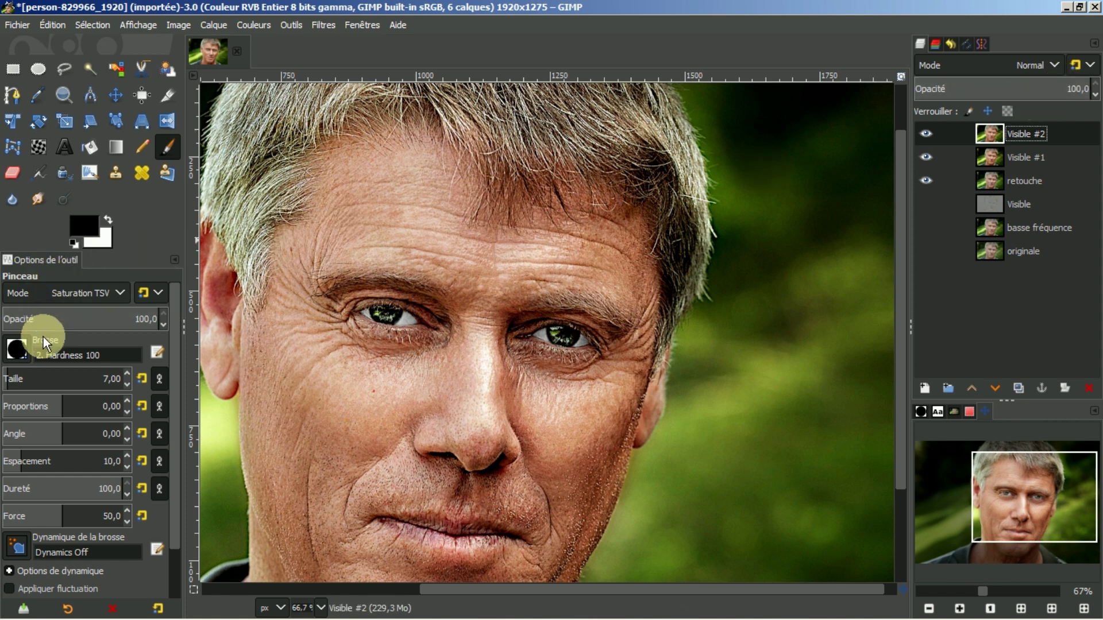
Step: Set the Paintbrush's painting mode back to Normal and duplicate the Visible #2 layer
click(23, 293)
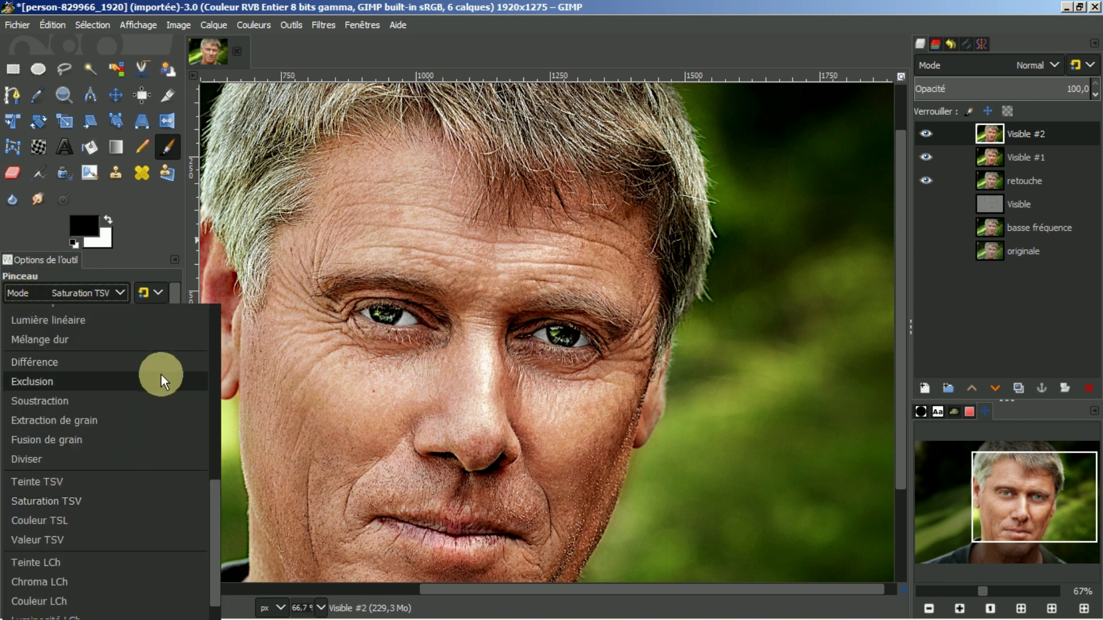
drag(215, 498, 223, 308)
scroll(208, 325, up, 10)
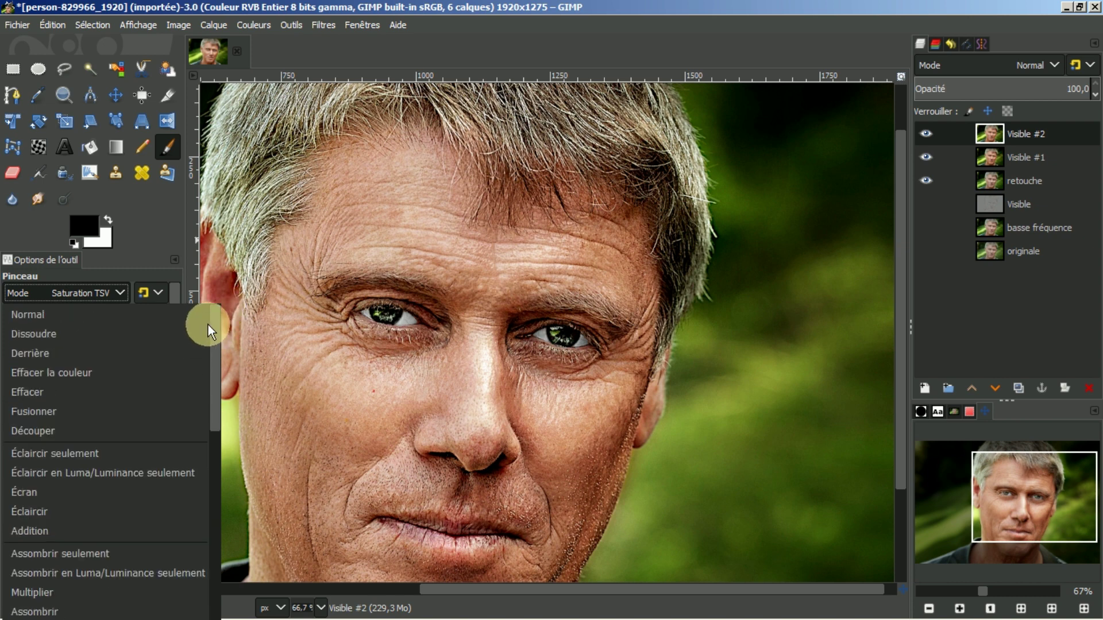
click(33, 315)
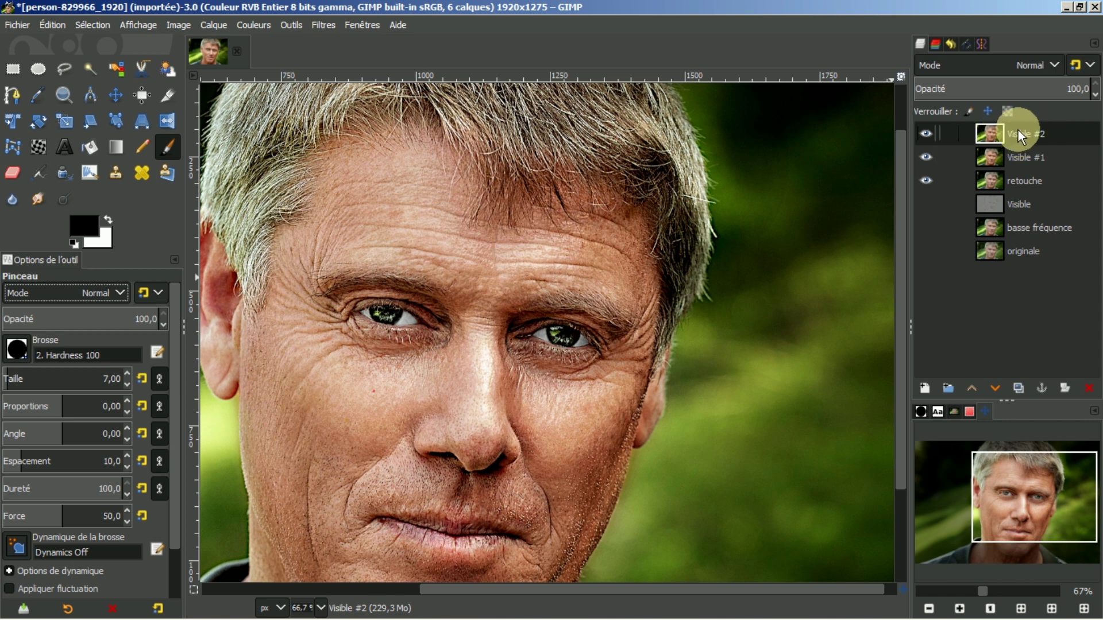
click(1016, 388)
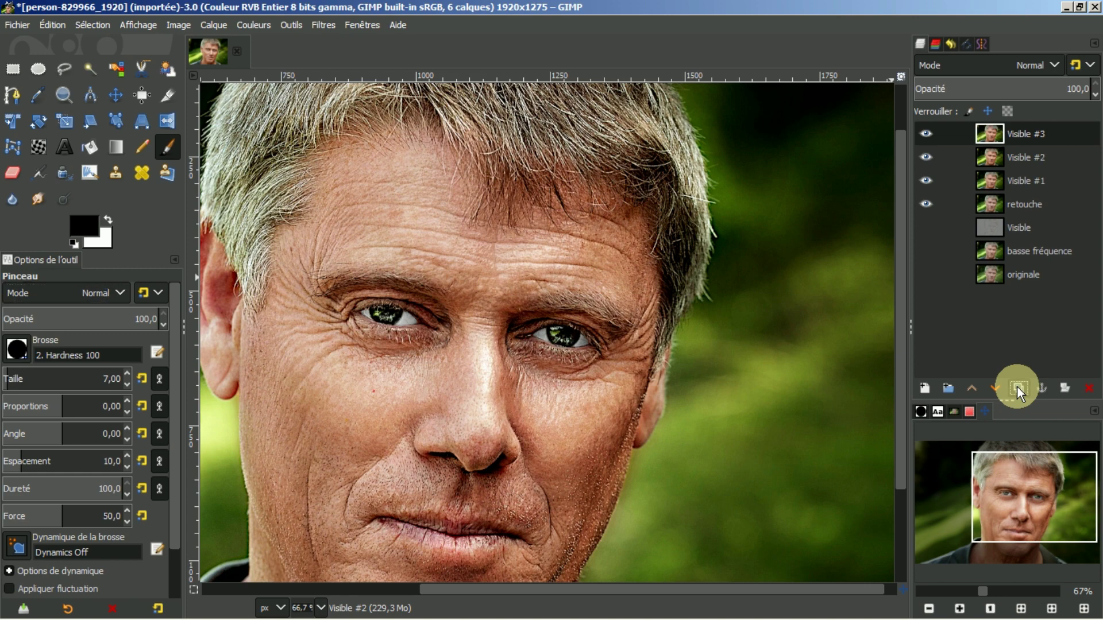
Step: Set the foreground colour to the bright green 4bfc08, with both eyes in view at 150%
scroll(712, 347, up, 1)
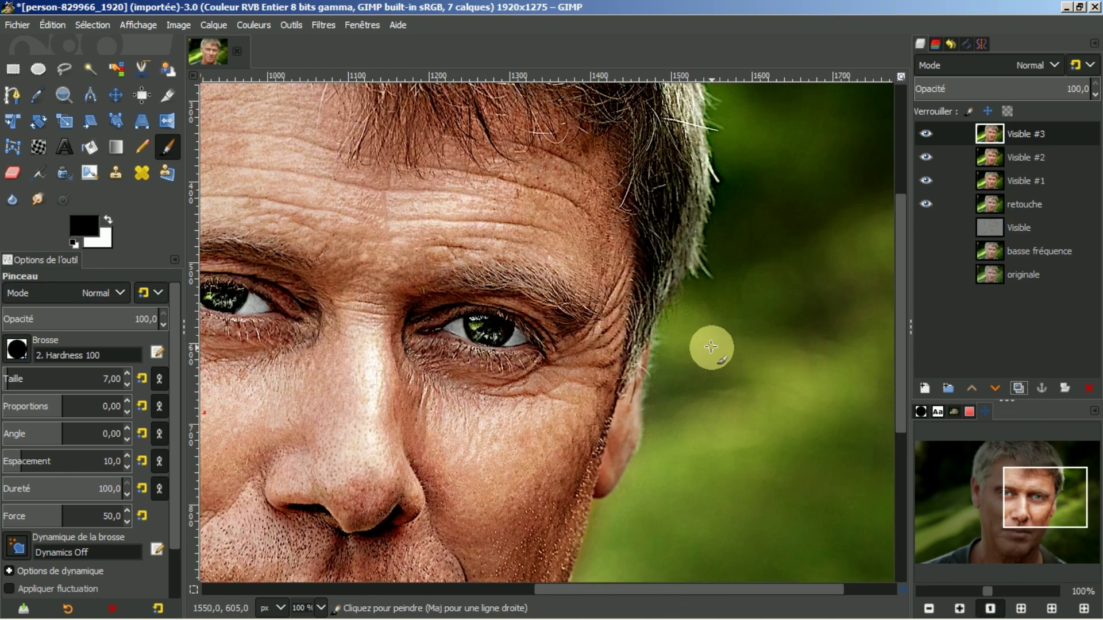
drag(665, 590, 565, 589)
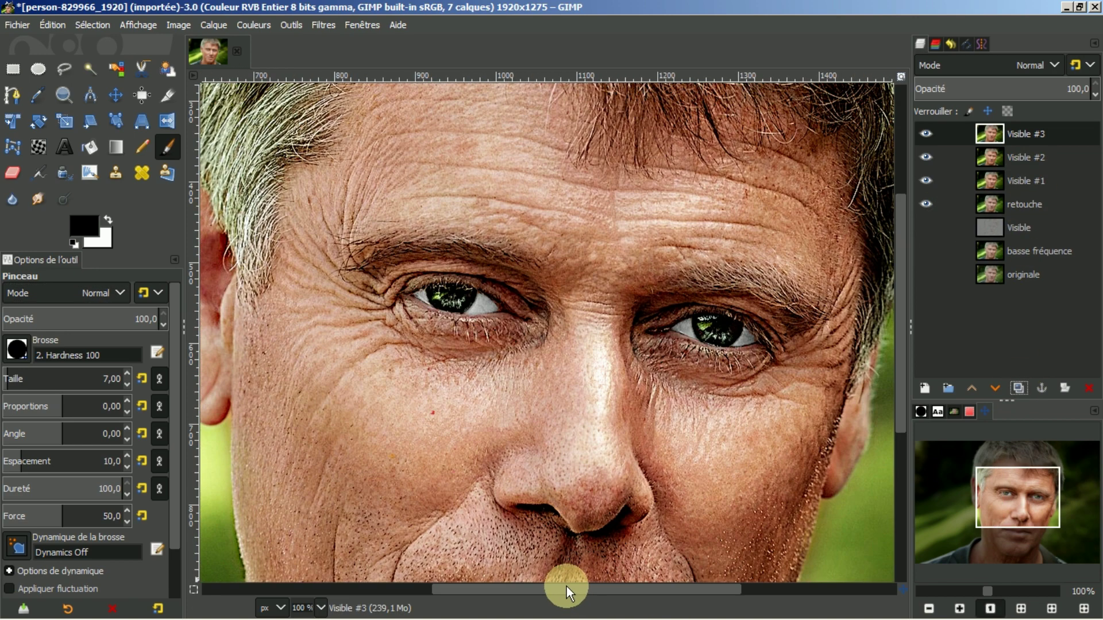
scroll(537, 434, up, 1)
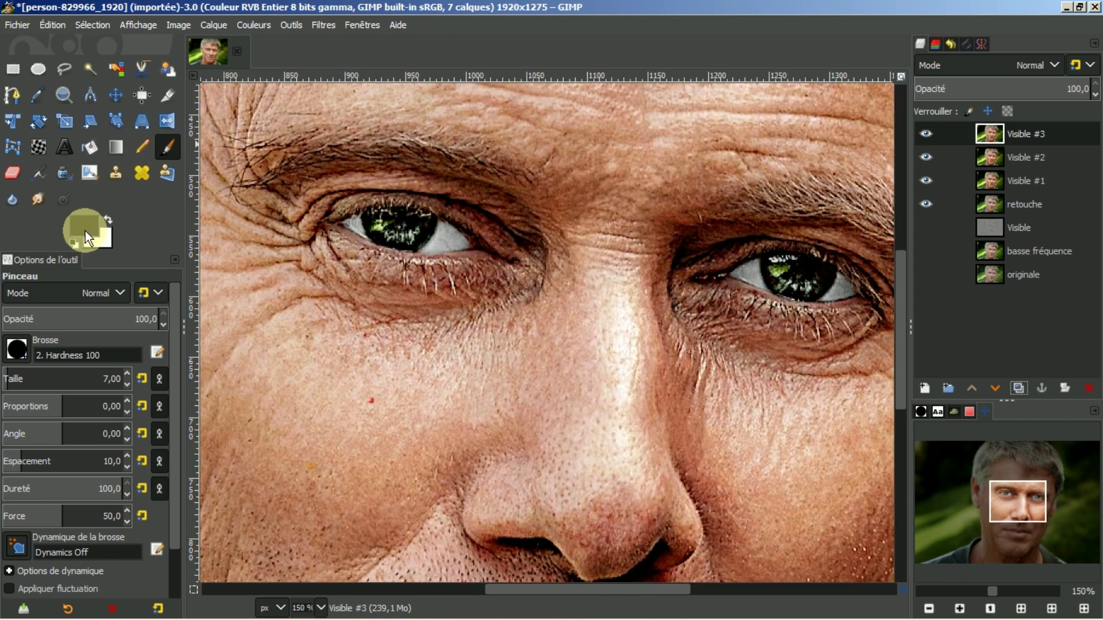
click(84, 229)
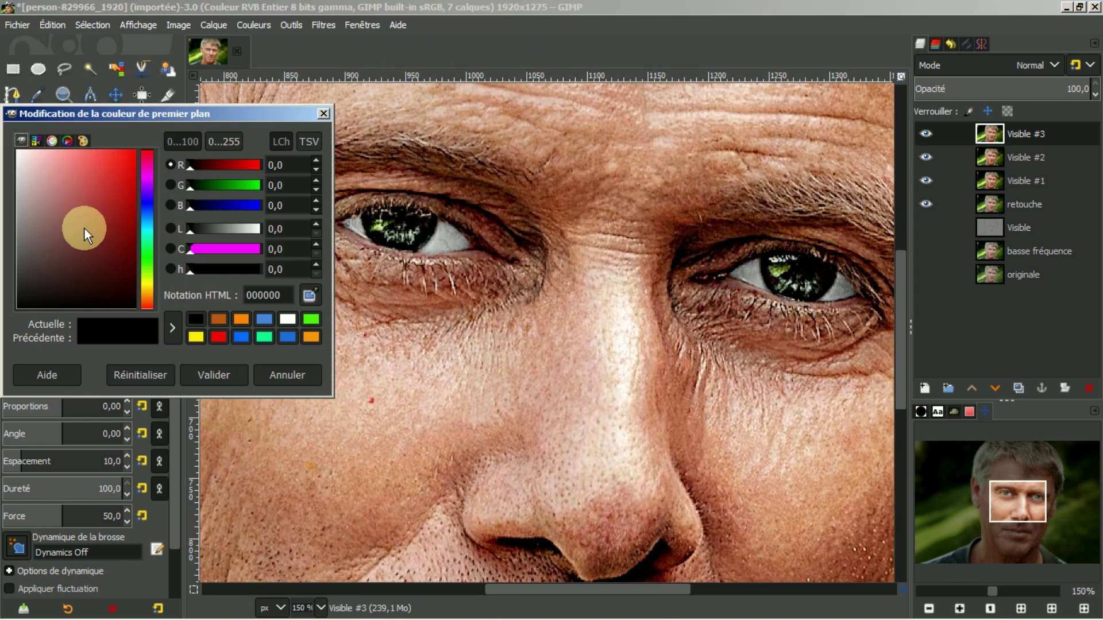
click(310, 320)
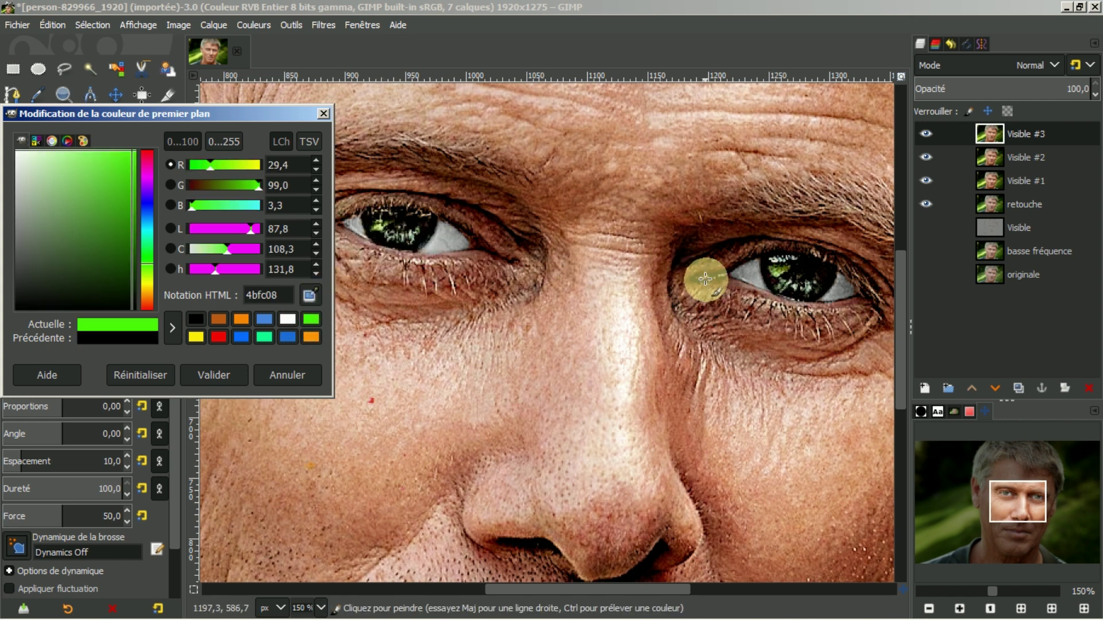
click(209, 373)
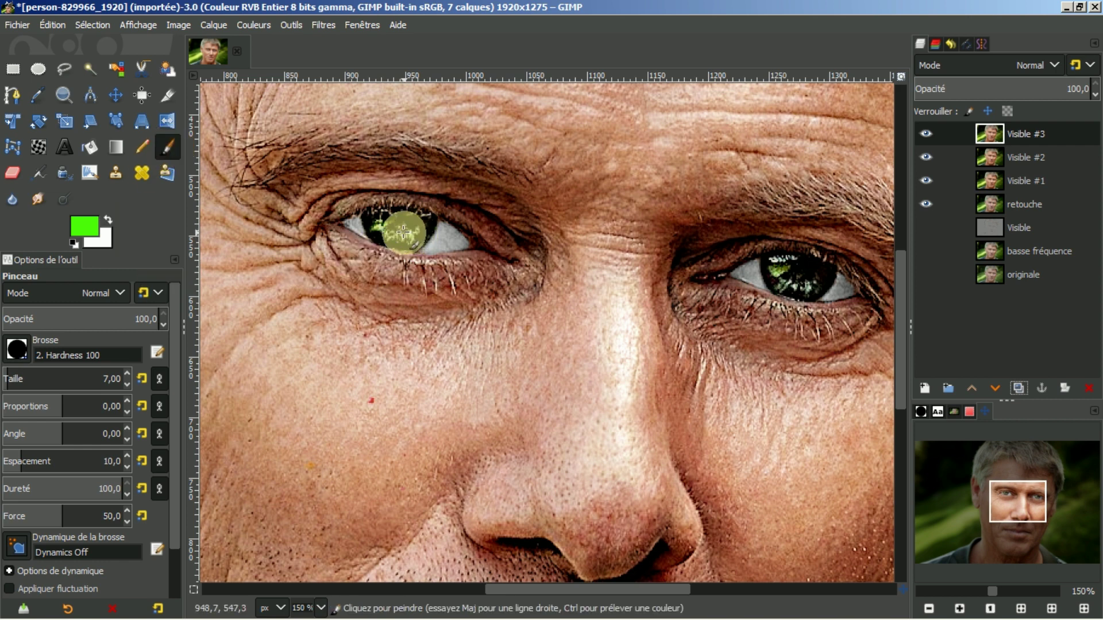
Step: Enlarge the brush to size 17 and paint green over the irises of both eyes on the Visible #3 layer
key(bracketright)
key(bracketright)
key(bracketright)
key(bracketright)
key(bracketright)
key(bracketright)
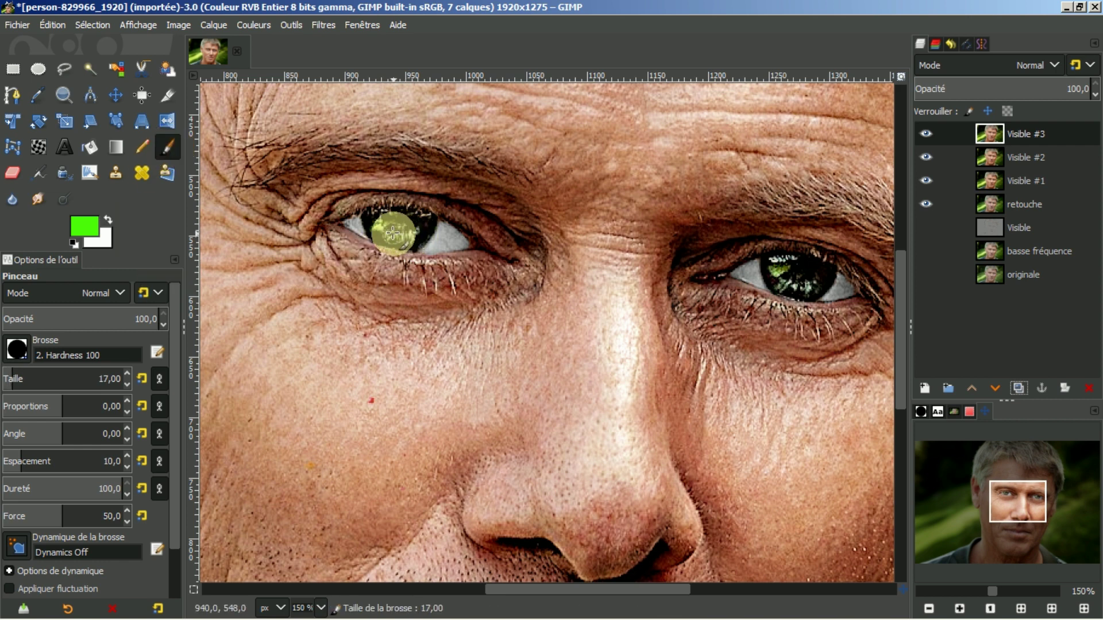
drag(378, 217, 402, 234)
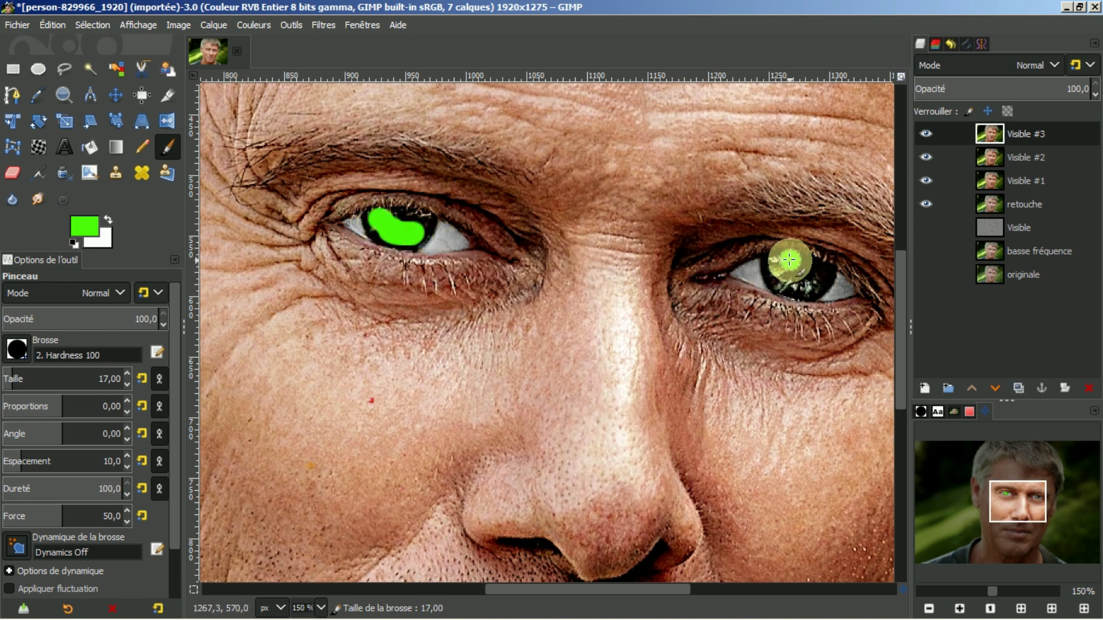
mouse_move(789, 260)
mouse_down()
mouse_move(780, 262)
mouse_move(803, 289)
mouse_up()
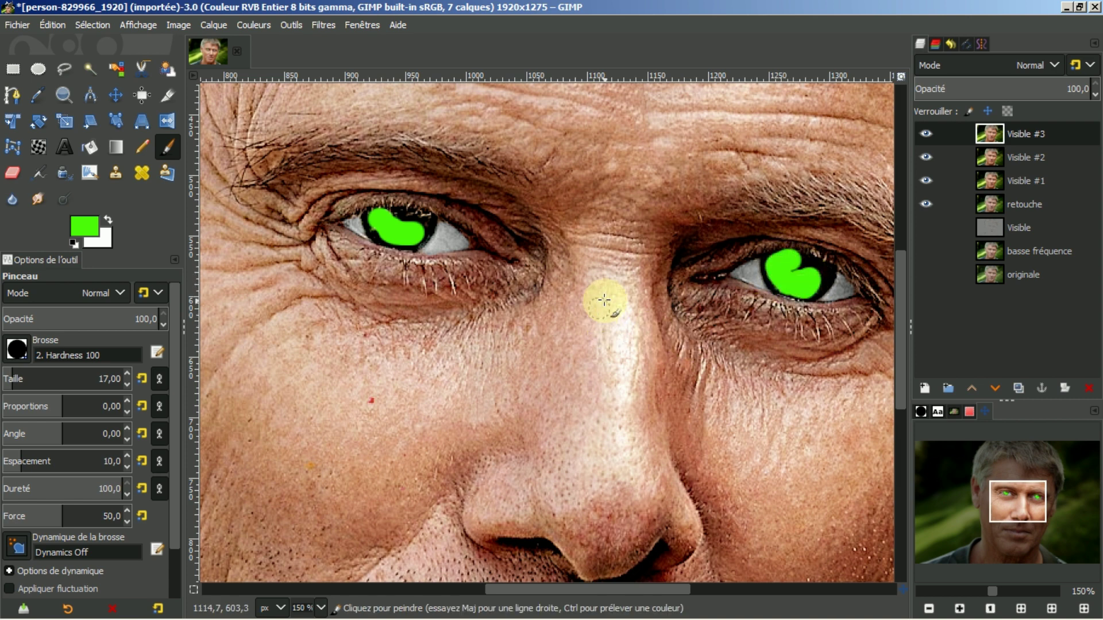
Step: Set the Visible #3 layer's blend mode to Couleur TSL
click(1054, 63)
scroll(1005, 407, down, 3)
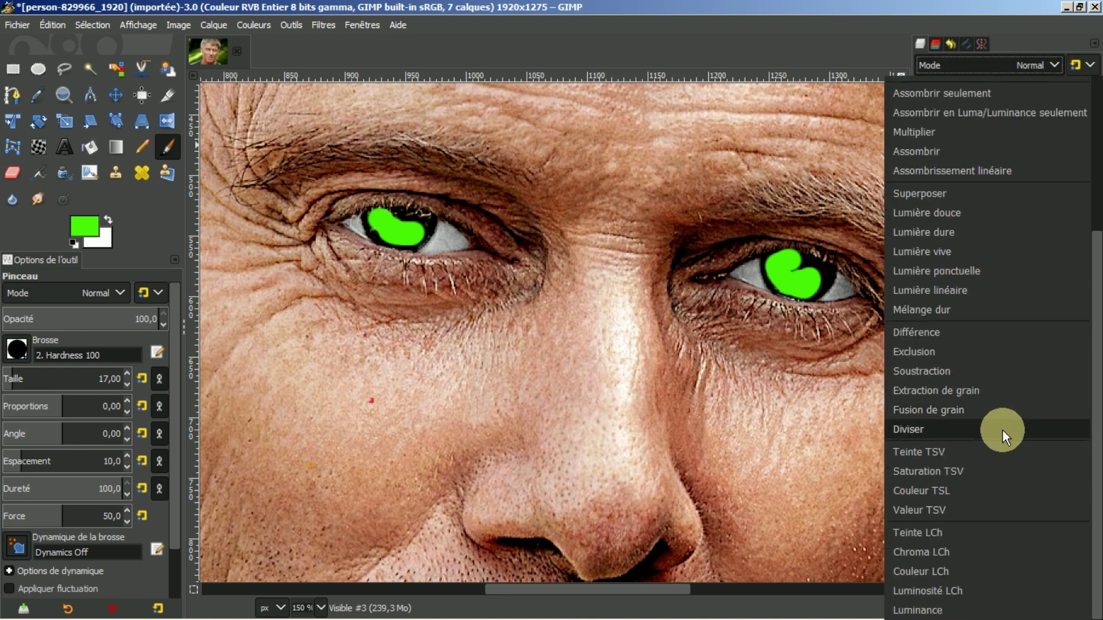
click(942, 491)
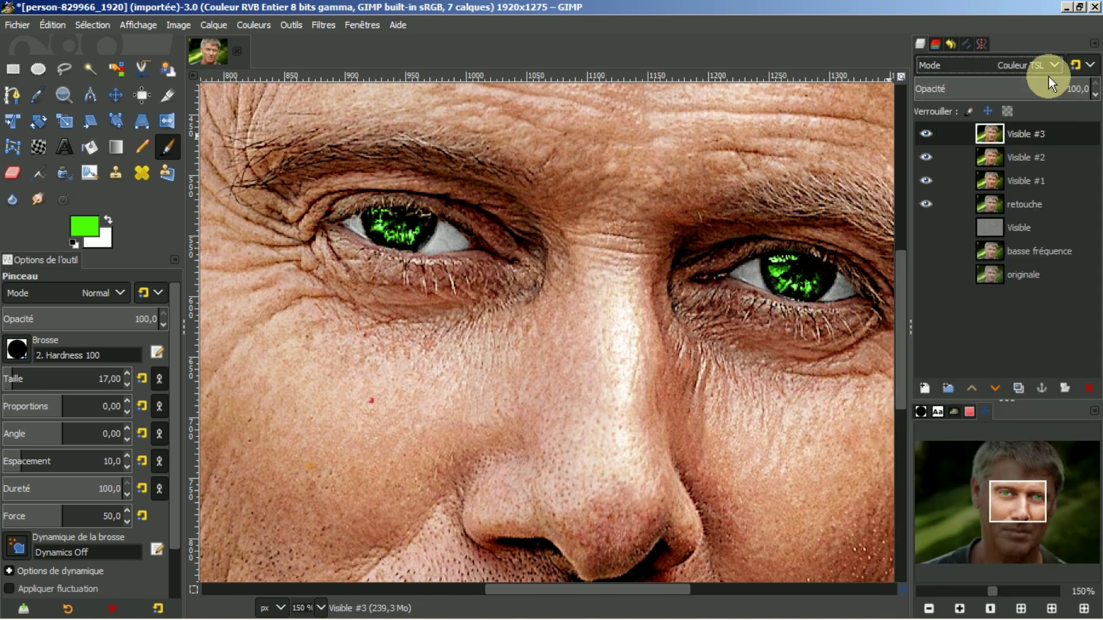
Step: Lower the Visible #3 layer's opacity to 34,7, judging the iris colour by toggling the layer's visibility
drag(1049, 82, 940, 83)
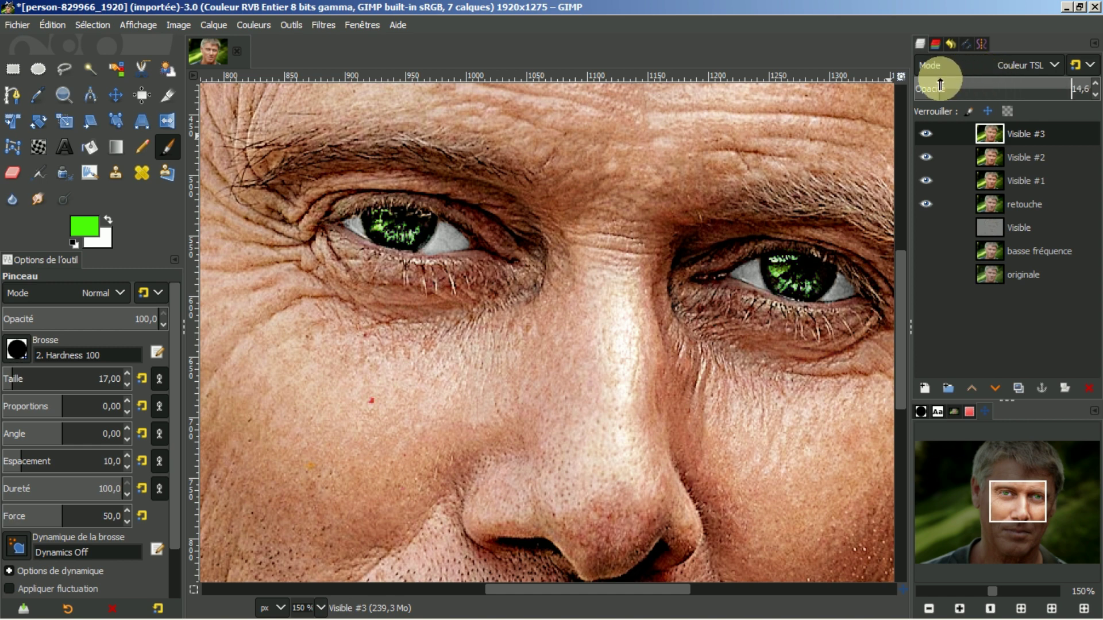
click(925, 132)
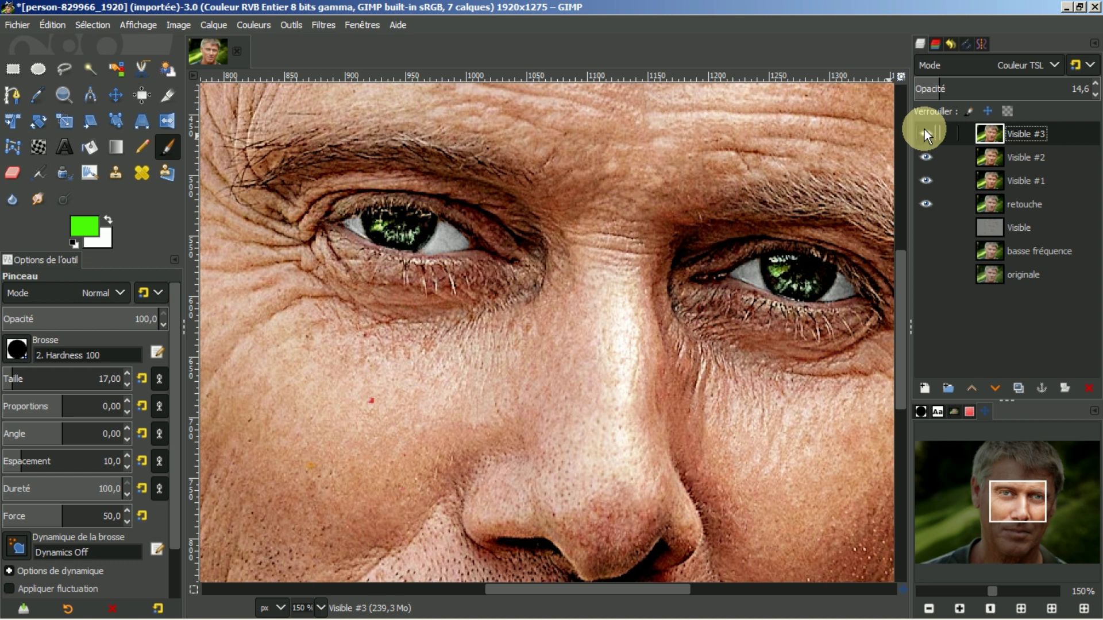
click(925, 132)
mouse_move(965, 86)
mouse_down()
mouse_move(977, 88)
mouse_move(977, 76)
mouse_move(967, 99)
mouse_up()
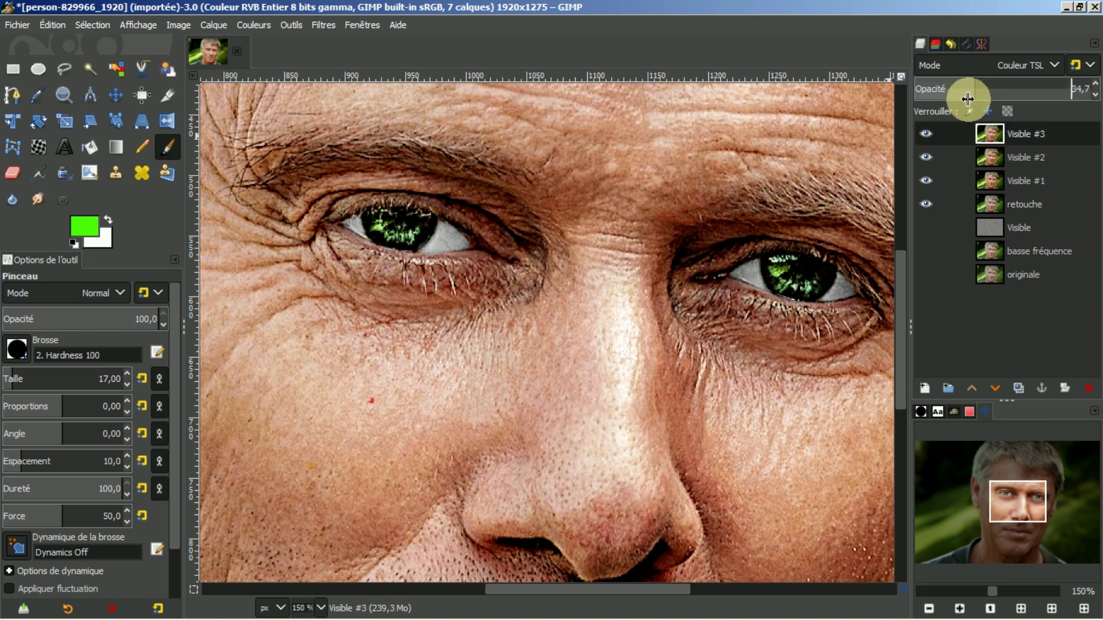
click(924, 134)
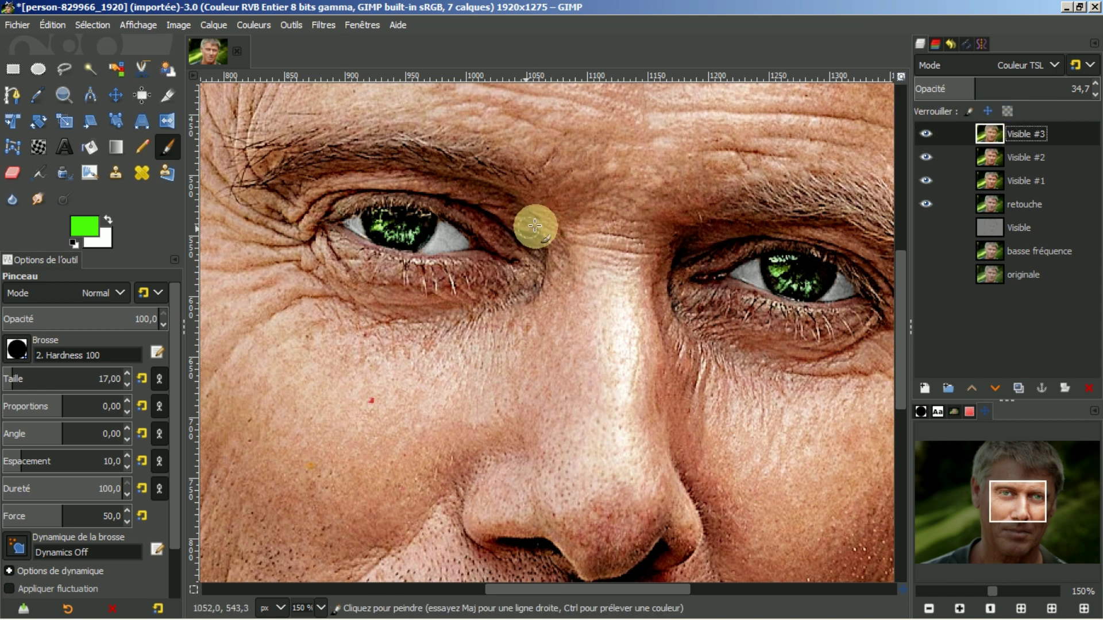
Step: Merge the Visible #2 layer down into Visible #1, and merge Visible #3 down into the result
click(990, 155)
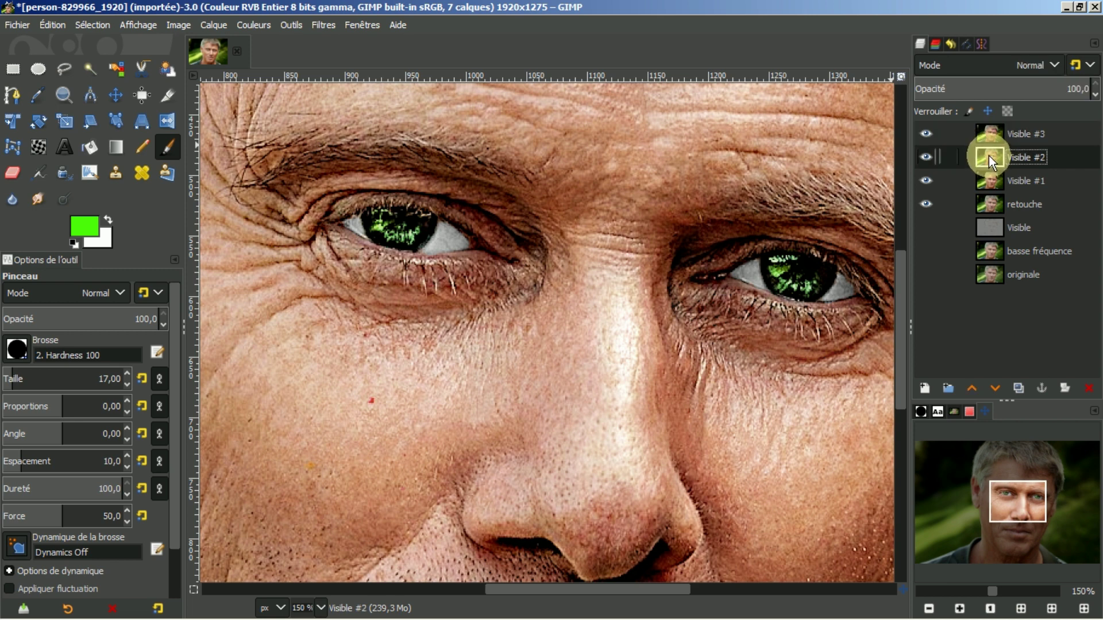
right_click(988, 154)
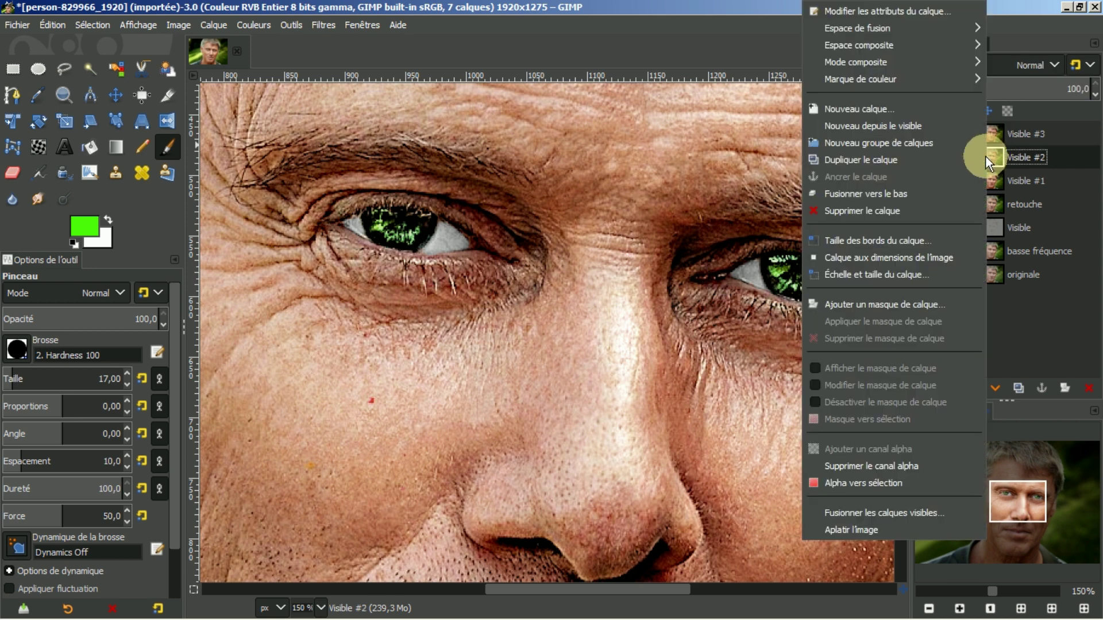
click(906, 195)
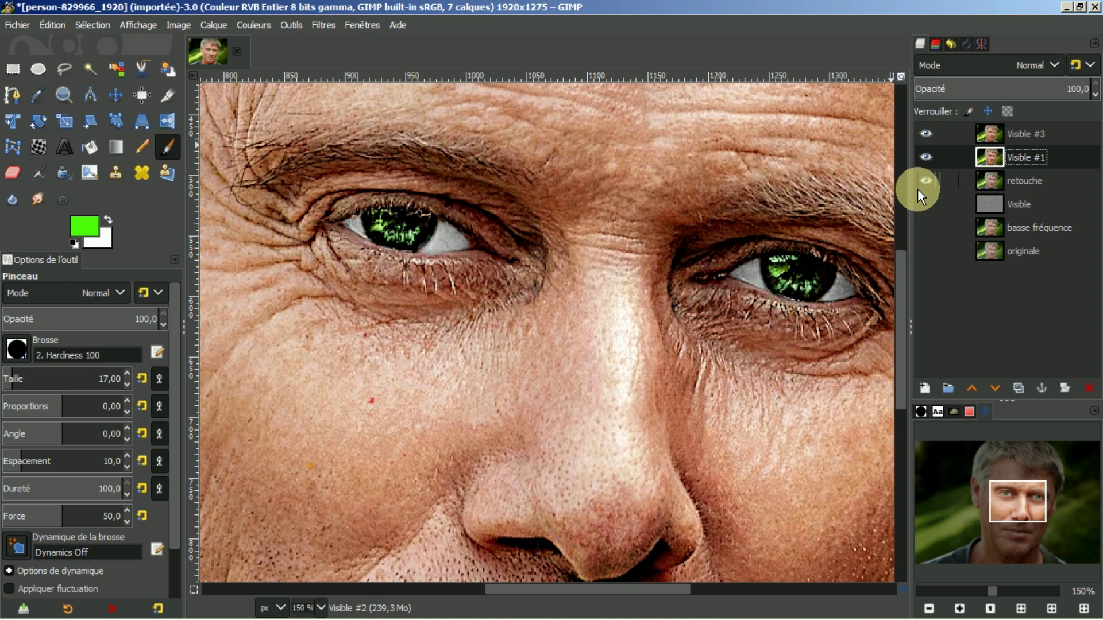
click(988, 136)
right_click(988, 135)
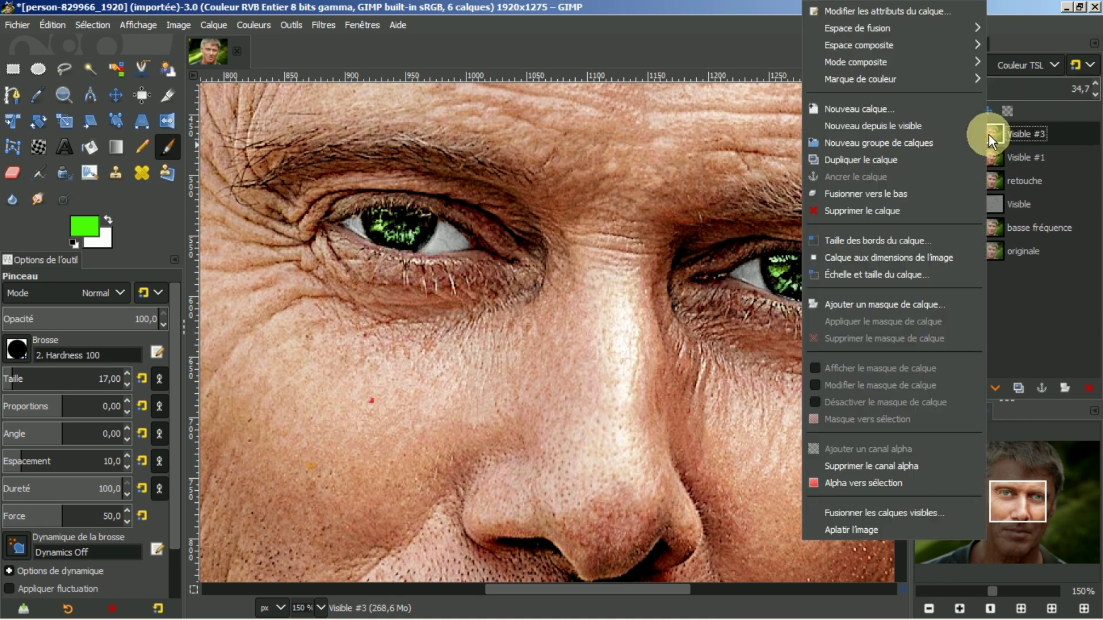
click(859, 196)
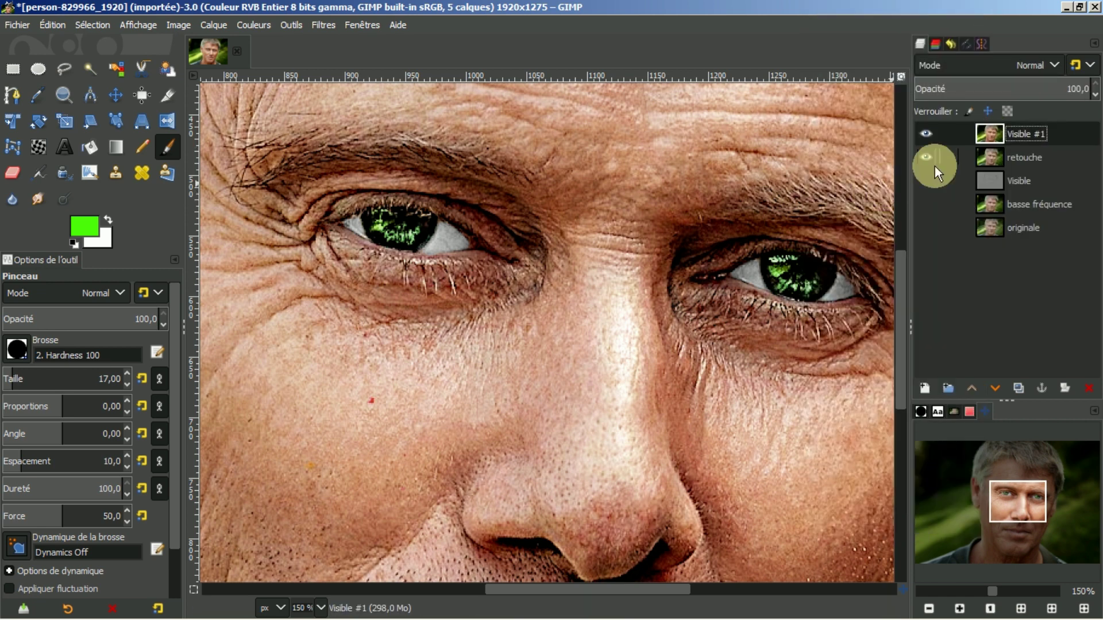
Step: Compare the merged Visible #1 layer with the retouche layer by toggling its visibility, fitting the whole portrait in the window
click(924, 134)
click(920, 132)
scroll(828, 217, down, 3)
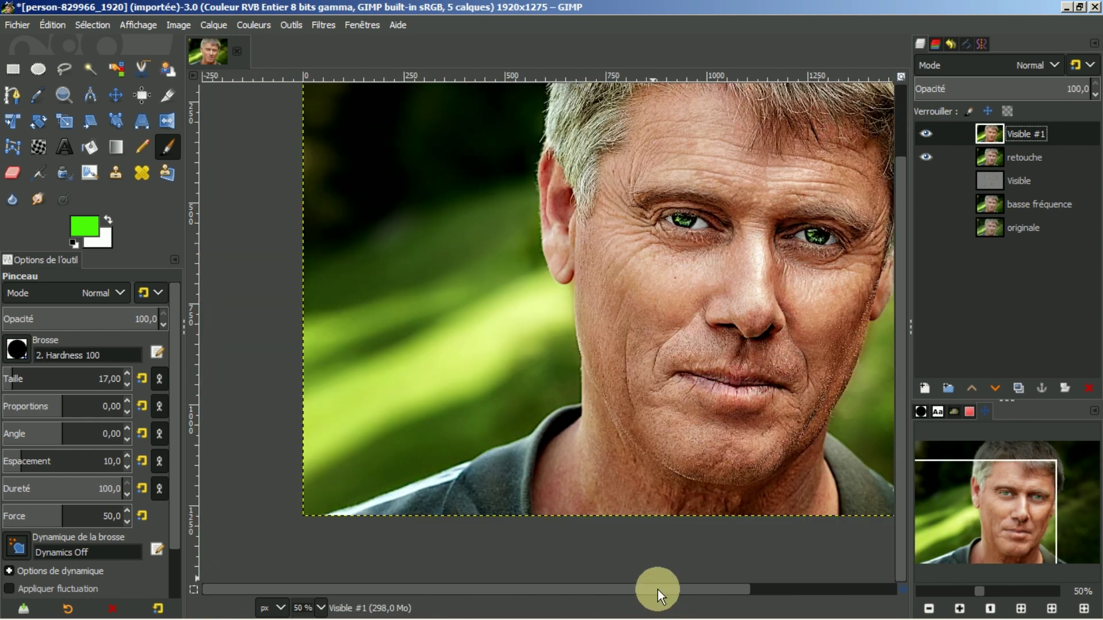
drag(654, 589, 714, 594)
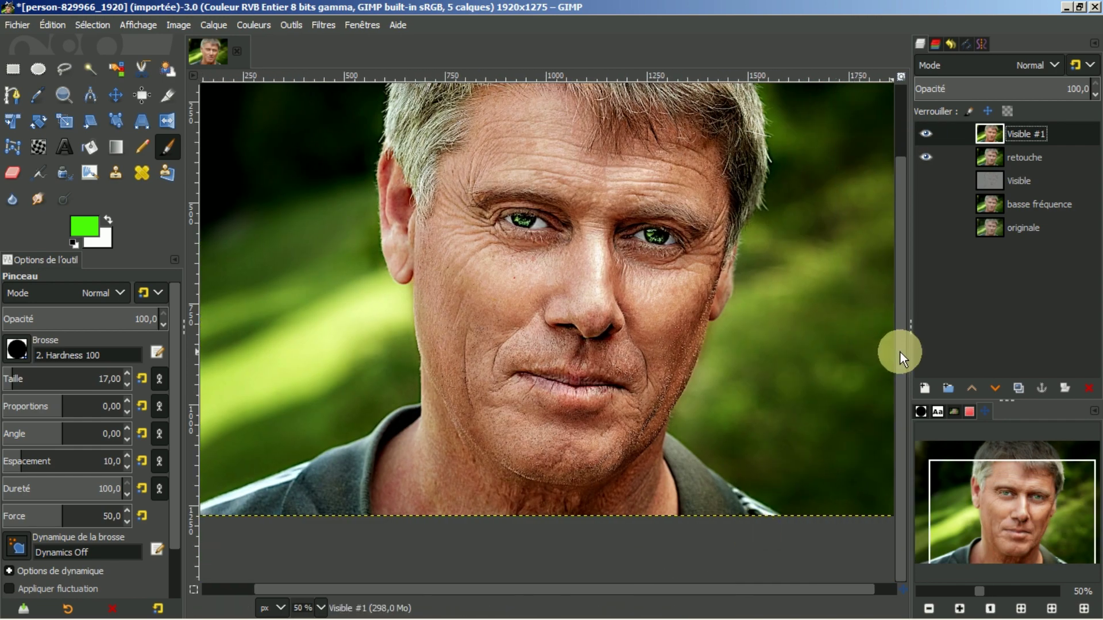
click(1020, 607)
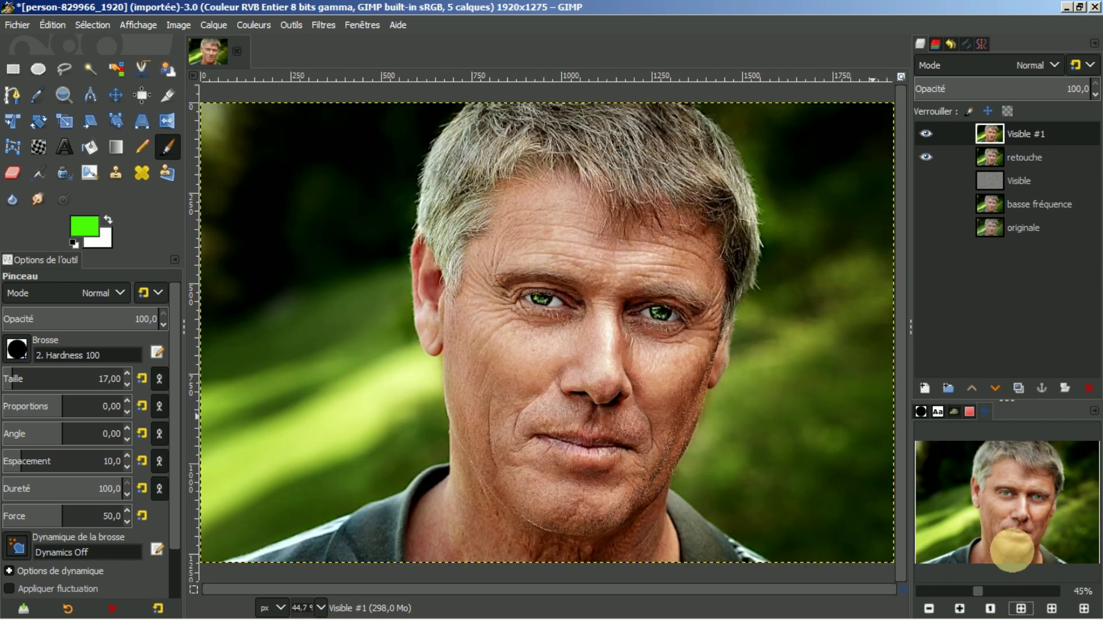
click(924, 133)
click(925, 132)
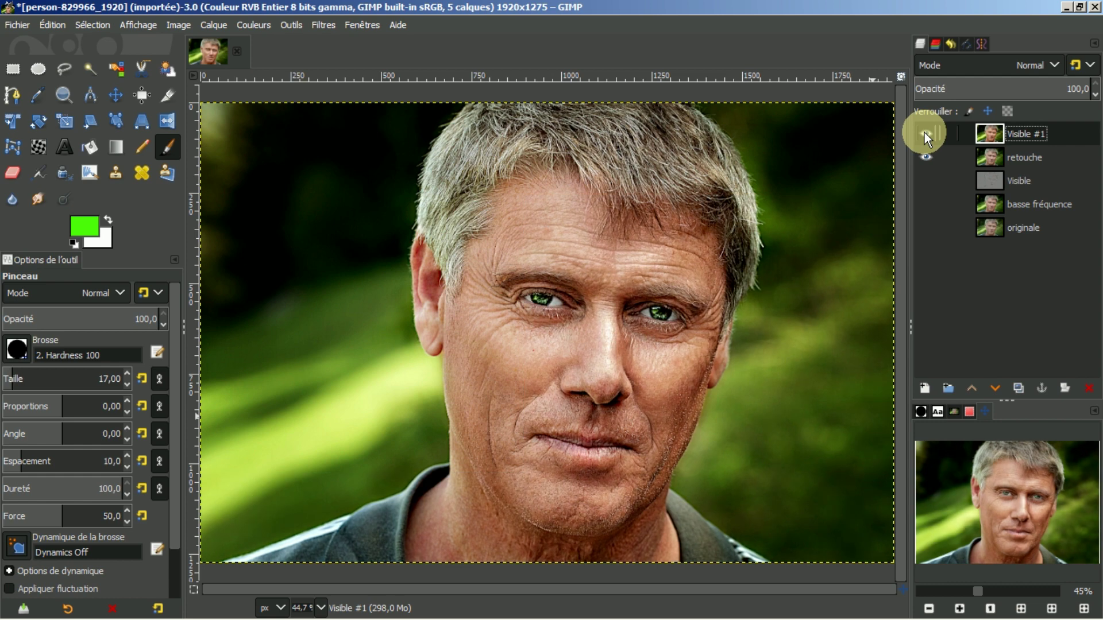
Step: Hide the Visible #1 layer, show the originale layer and raise it to the top of the layer stack
click(924, 132)
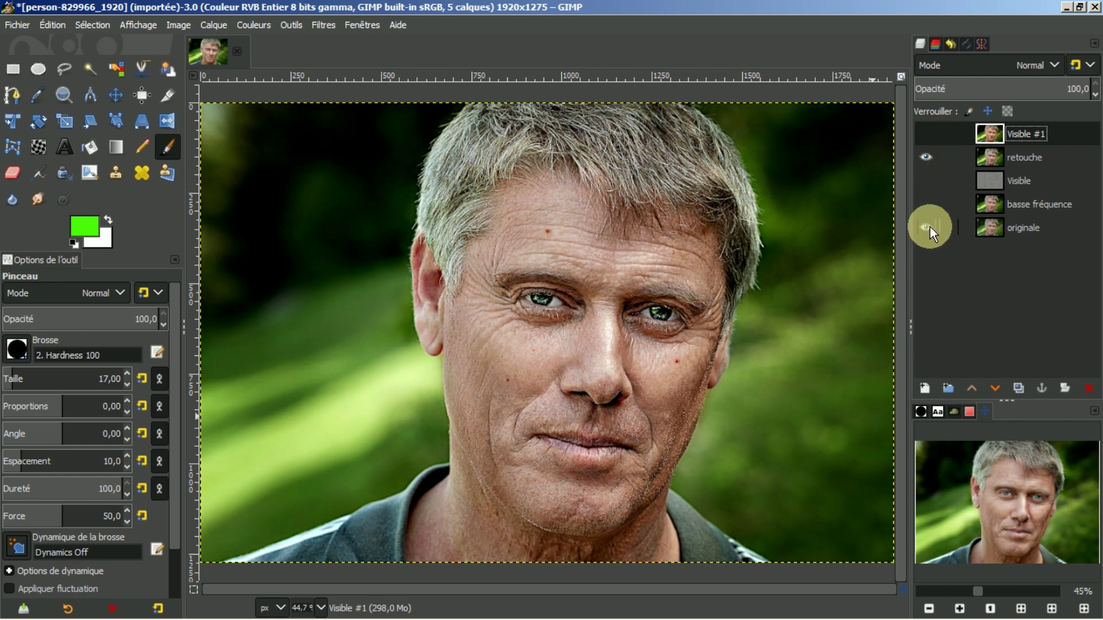
click(988, 229)
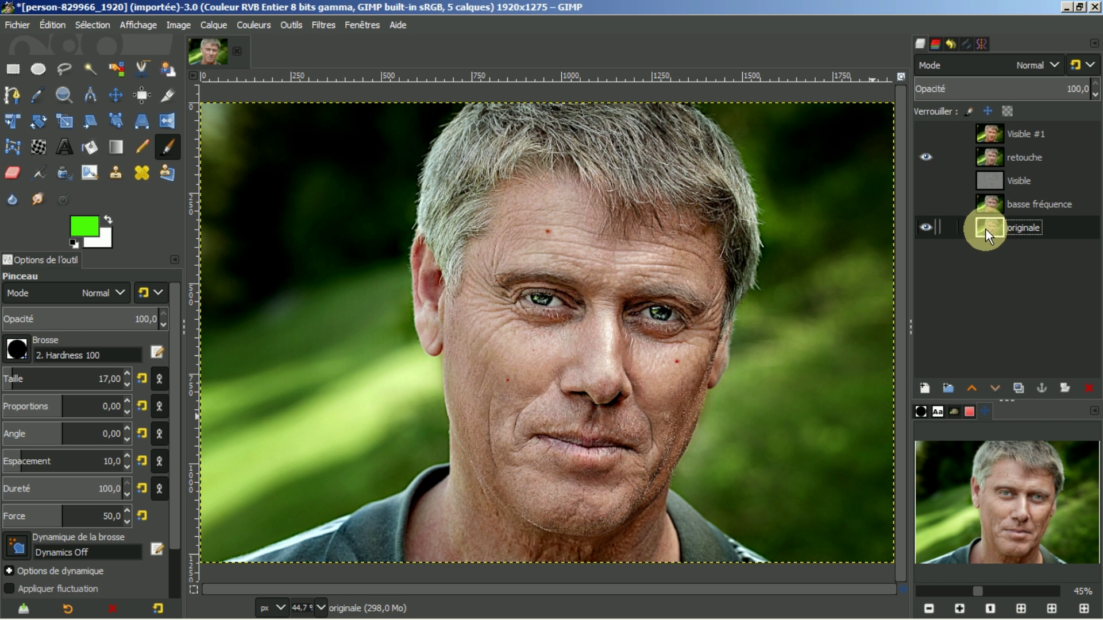
click(970, 392)
click(971, 390)
click(973, 387)
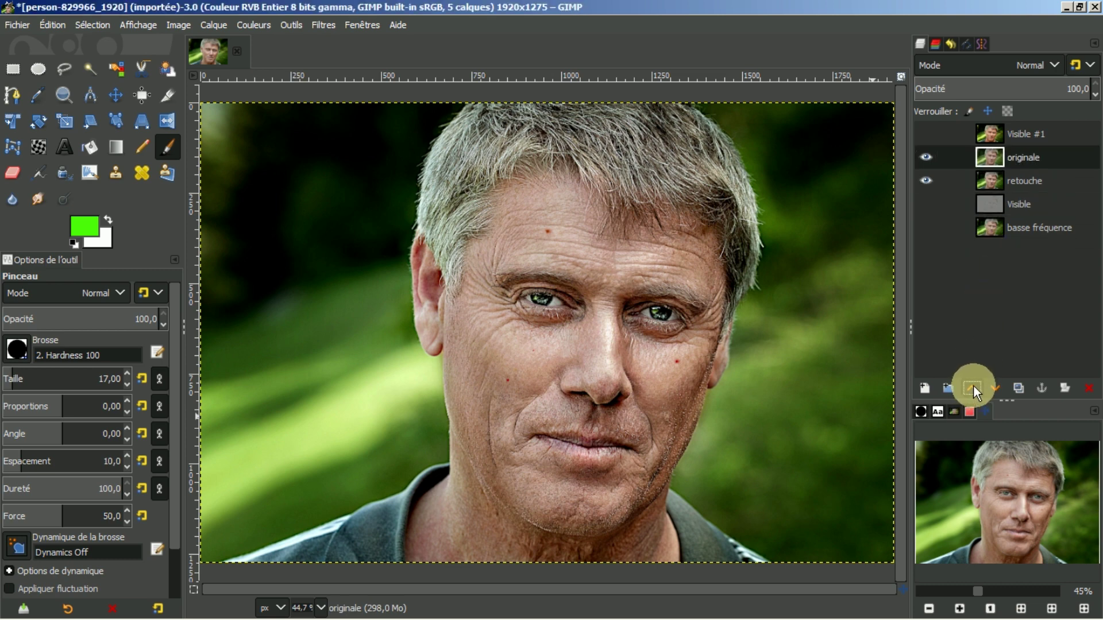
click(973, 384)
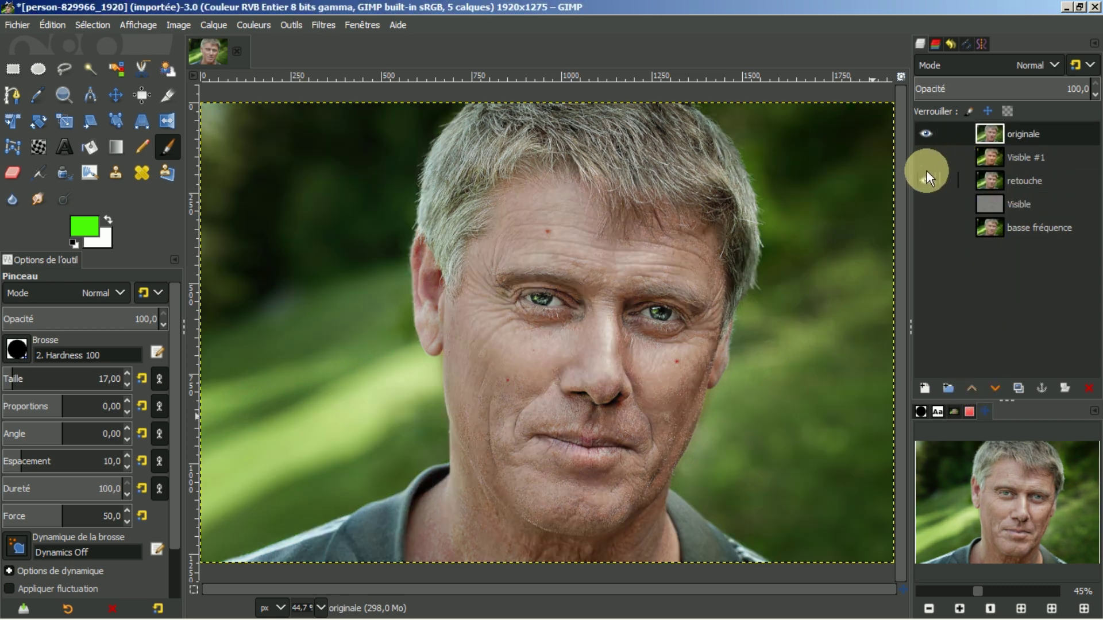
Step: Compare the original portrait with the retouched Visible #1 layer by toggling the originale layer's visibility
click(926, 132)
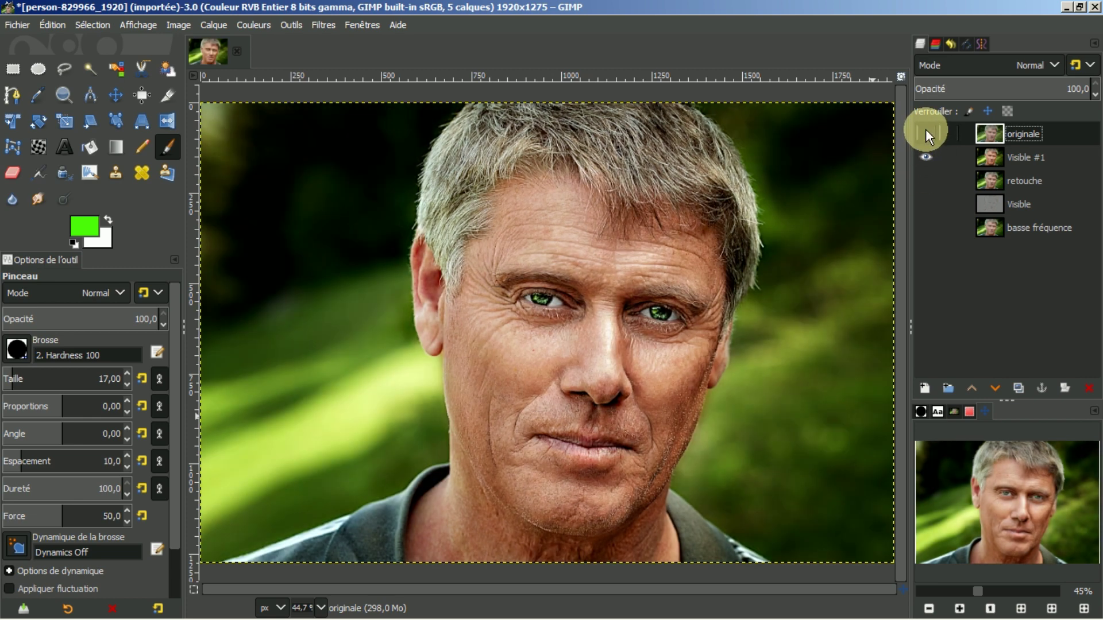
click(925, 132)
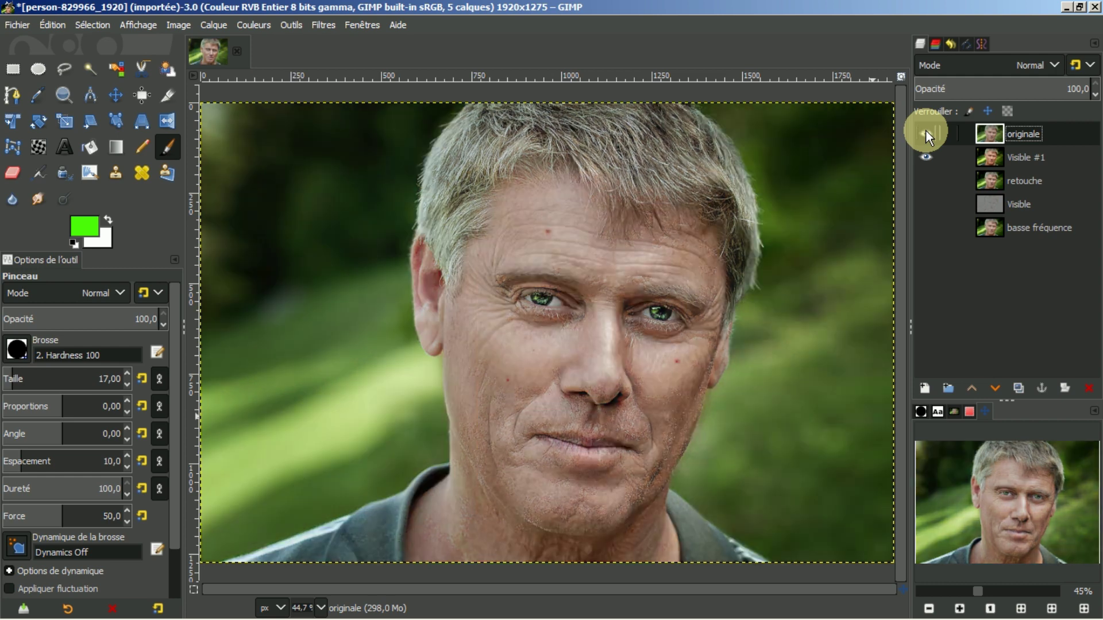
click(926, 132)
click(926, 133)
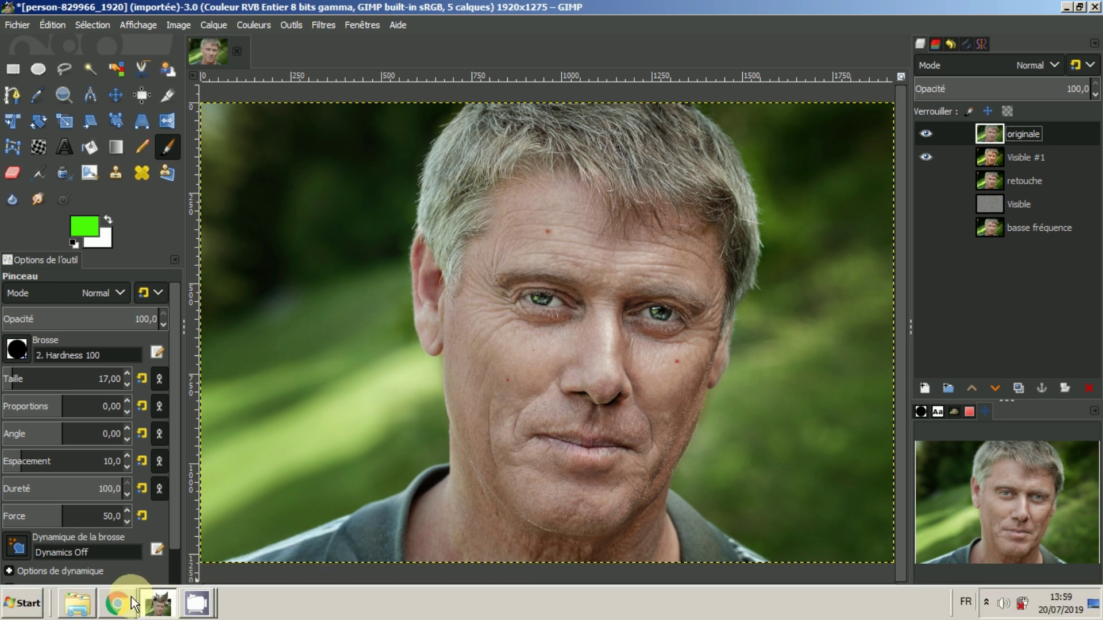
Step: View the SS-Split-Components_v1-0 download page in Chrome, bring up the Downloads folder holding the script, and close the browser
click(121, 603)
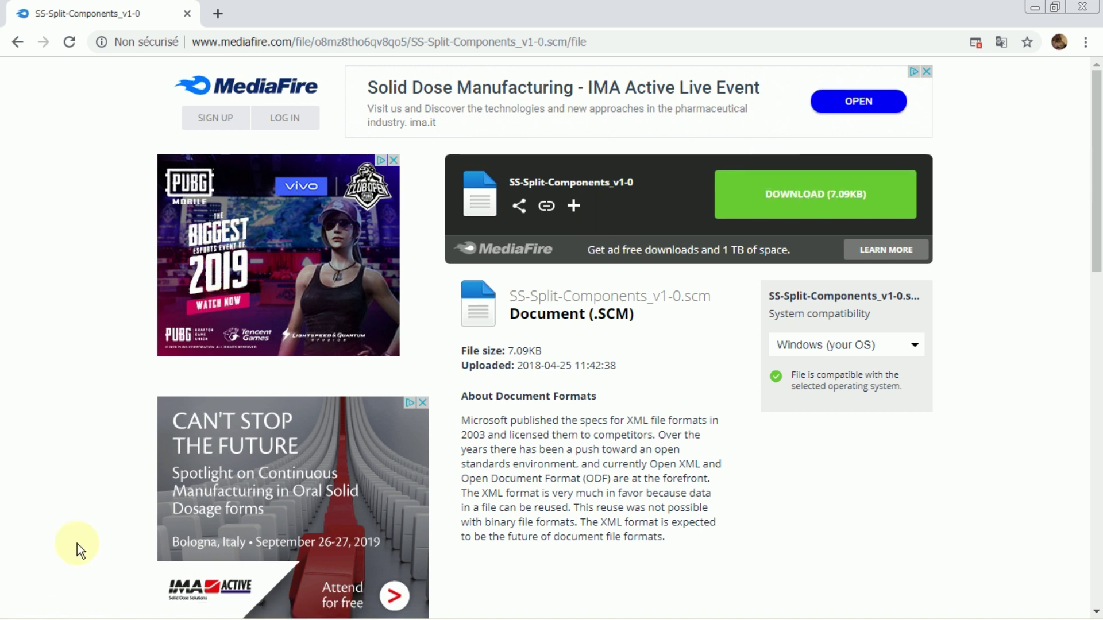
mouse_move(83, 617)
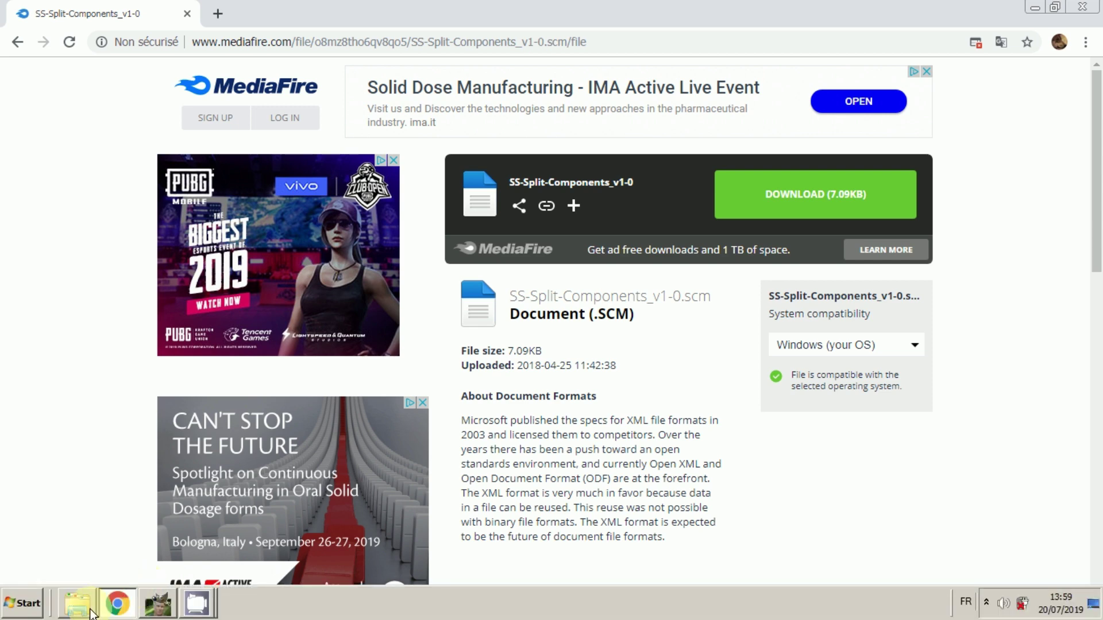
click(91, 613)
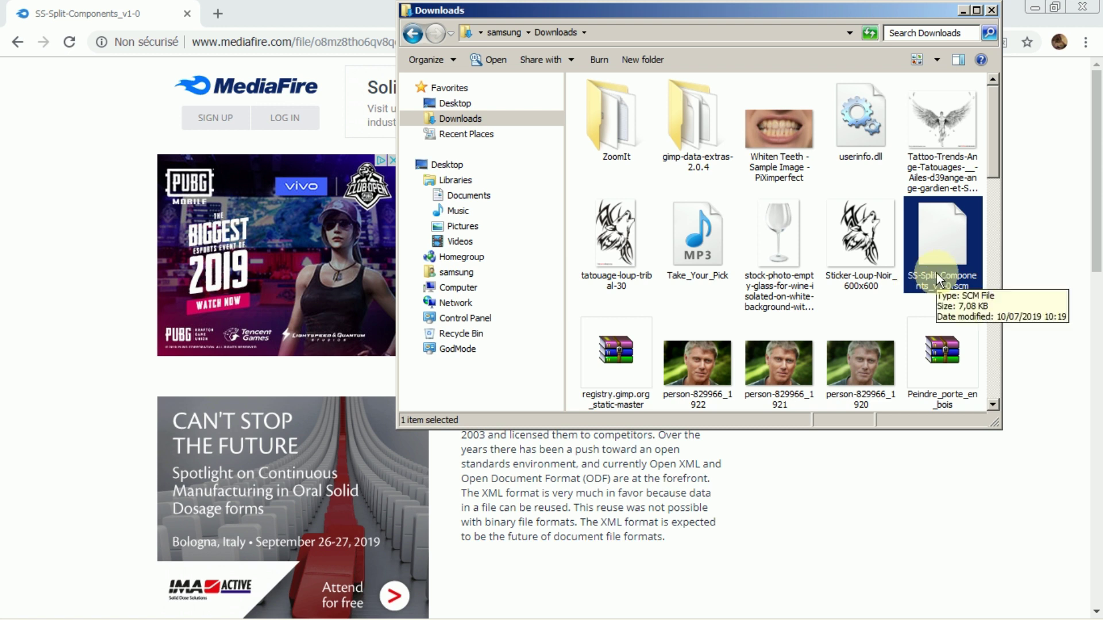
drag(874, 9, 925, 94)
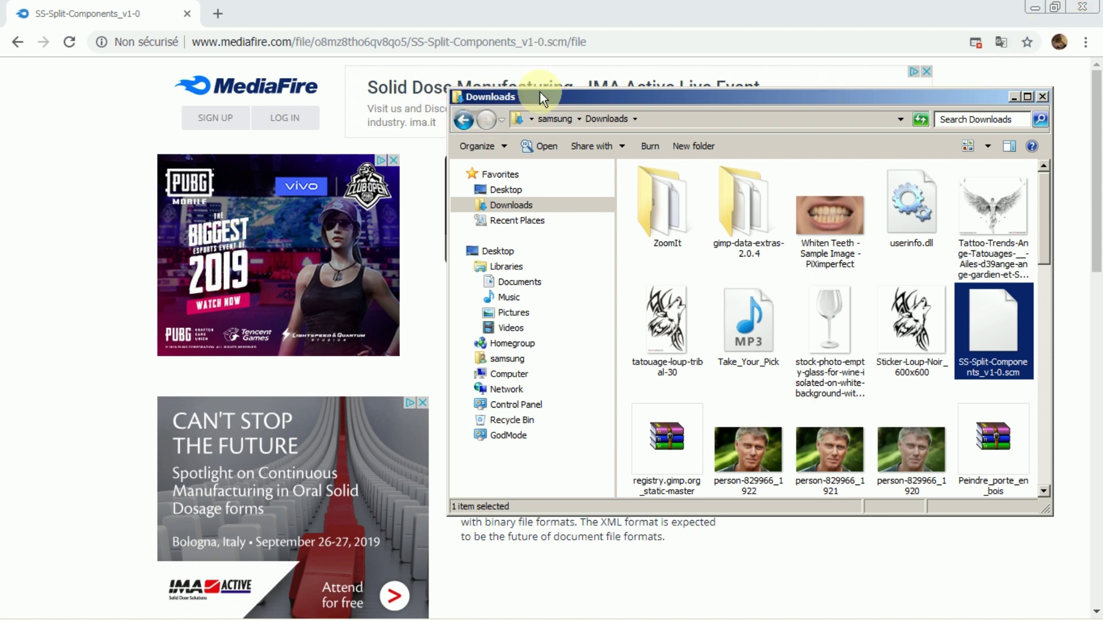
drag(540, 92, 566, 126)
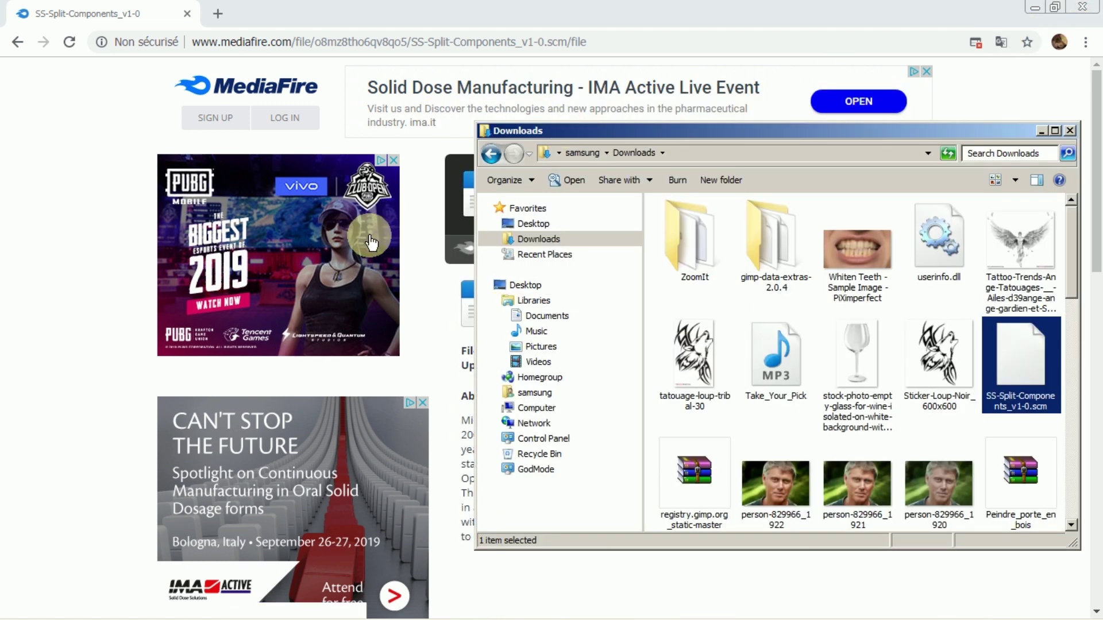
click(1091, 10)
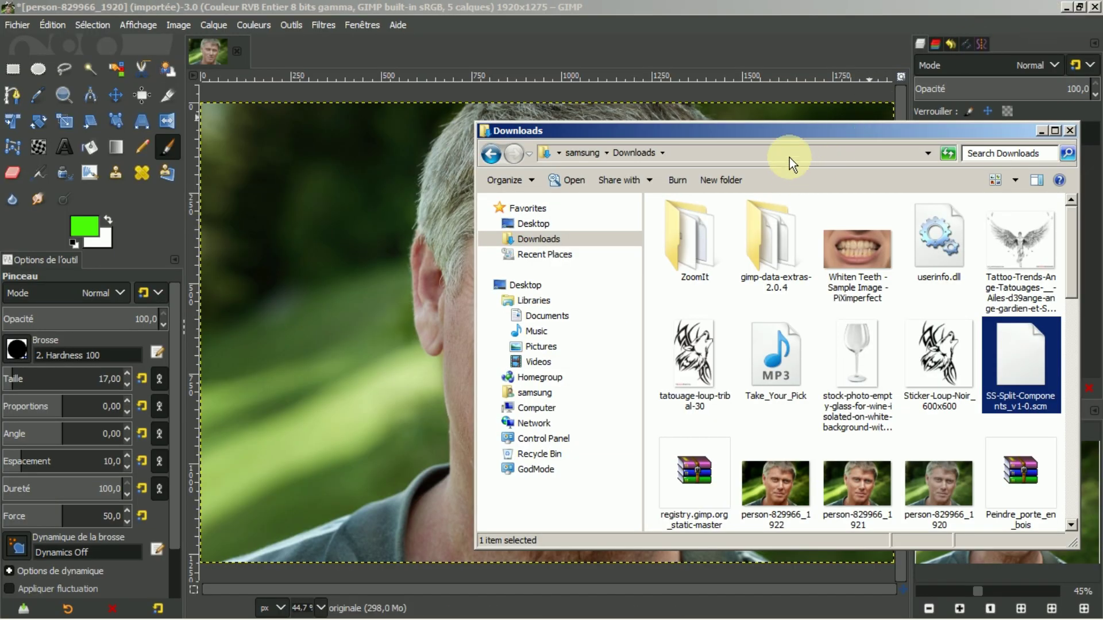
drag(765, 132, 763, 87)
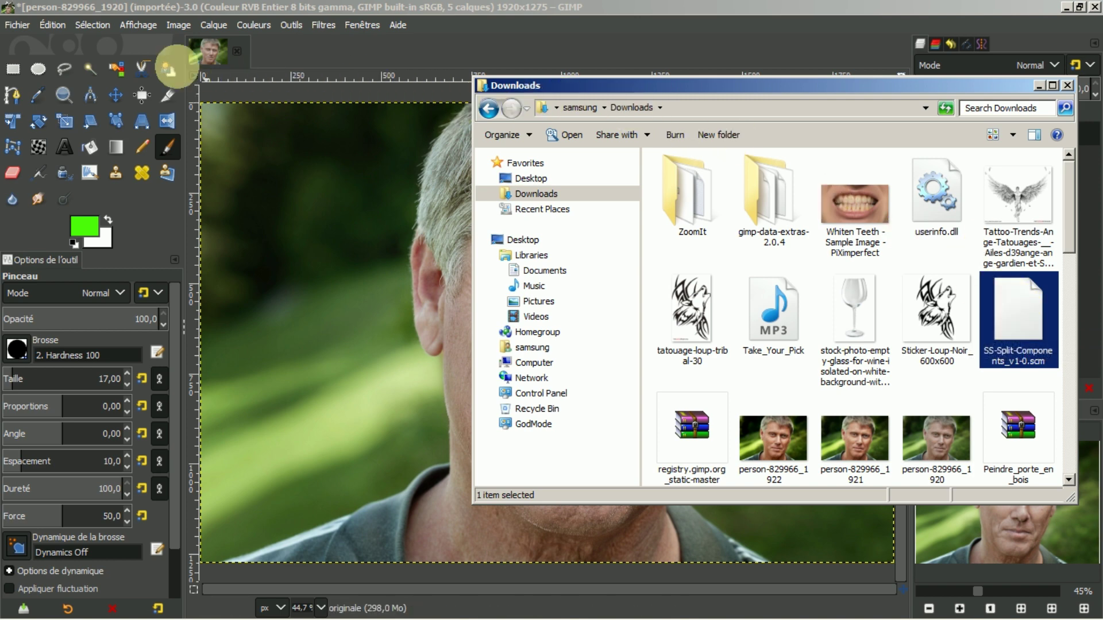
Step: Open GIMP's Préférences and display the Scripts page under Dossiers
click(42, 26)
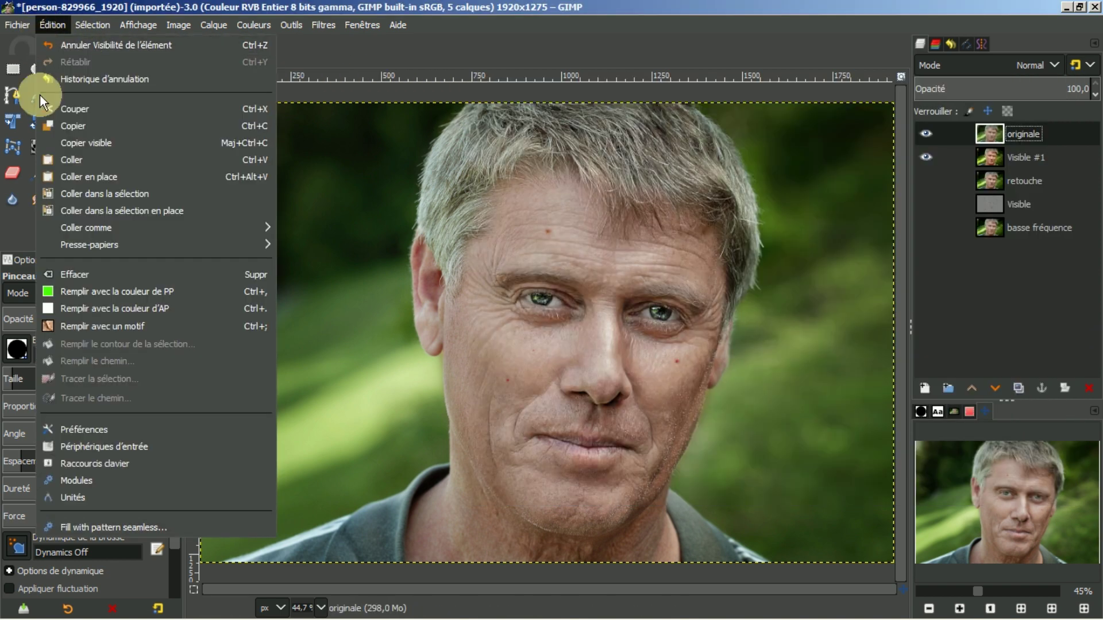
click(74, 430)
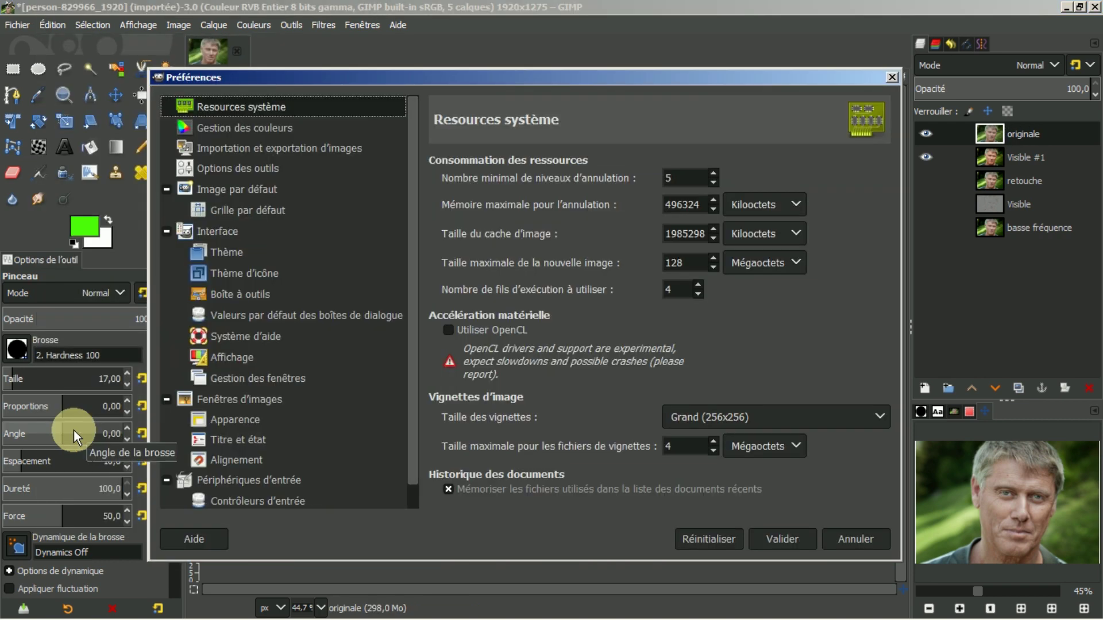
scroll(412, 231, down, 2)
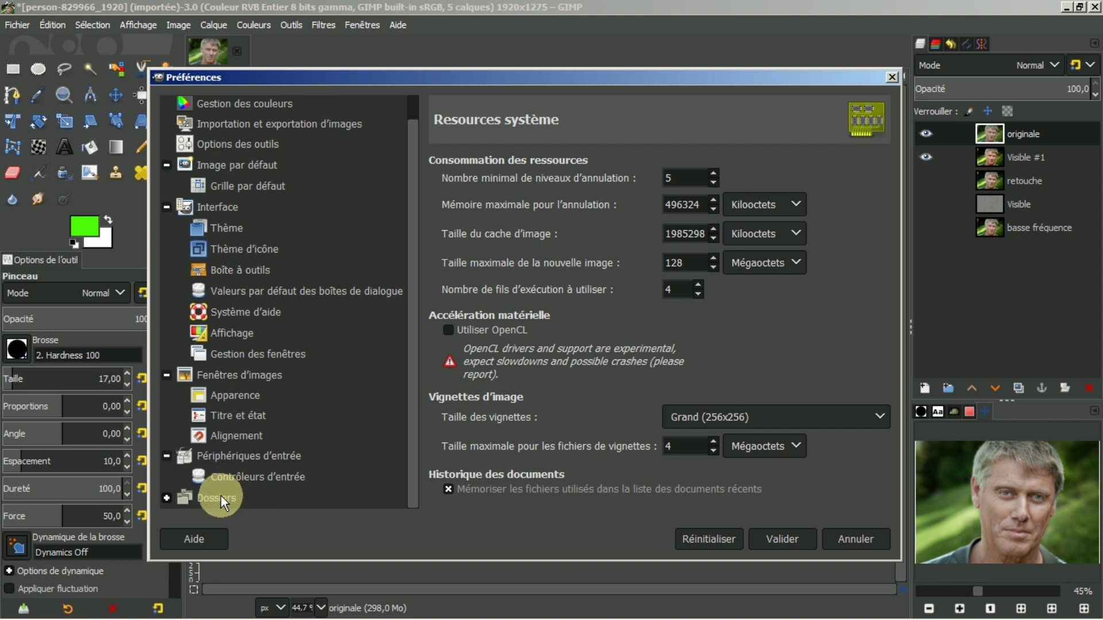
click(166, 497)
drag(415, 292, 395, 440)
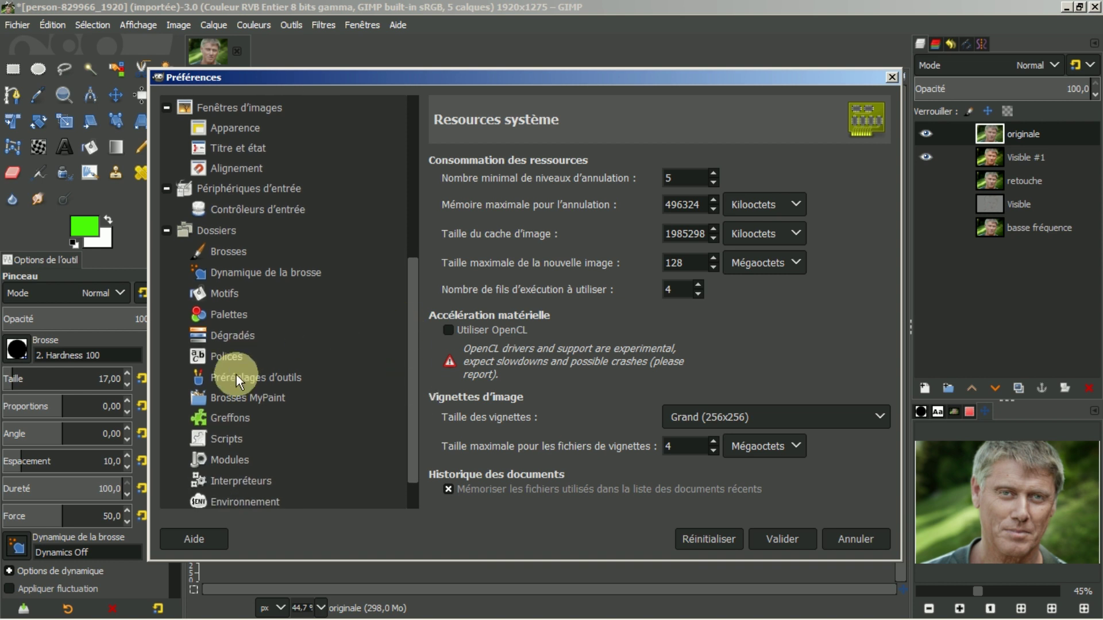
click(224, 440)
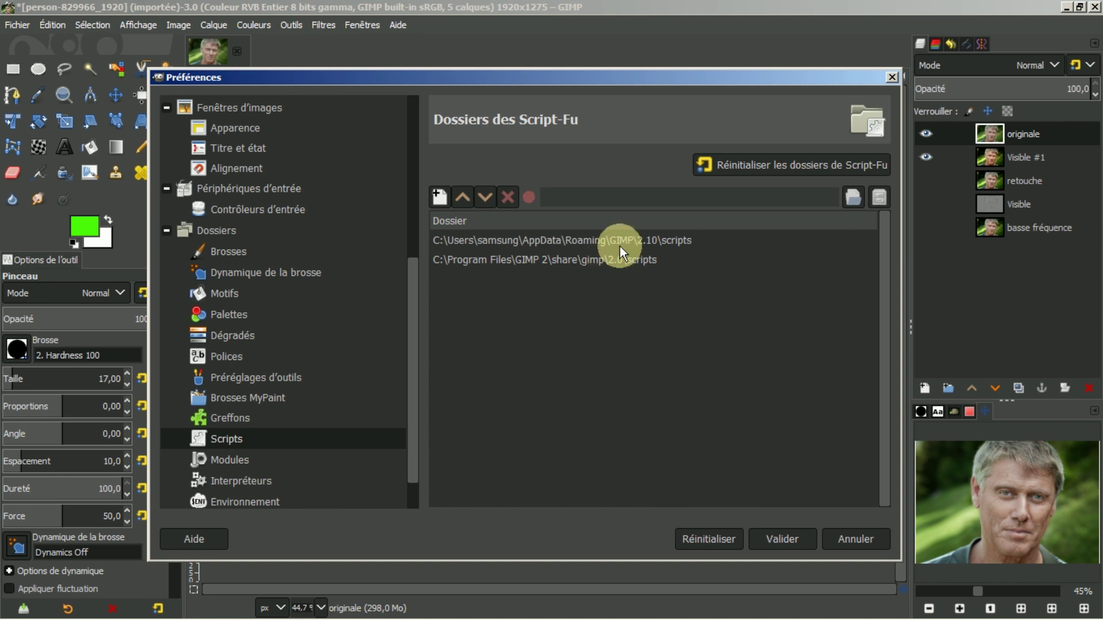
Step: Show the user profile's GIMP 2.10 scripts folder in the file manager from the Script-Fu folder list
click(575, 240)
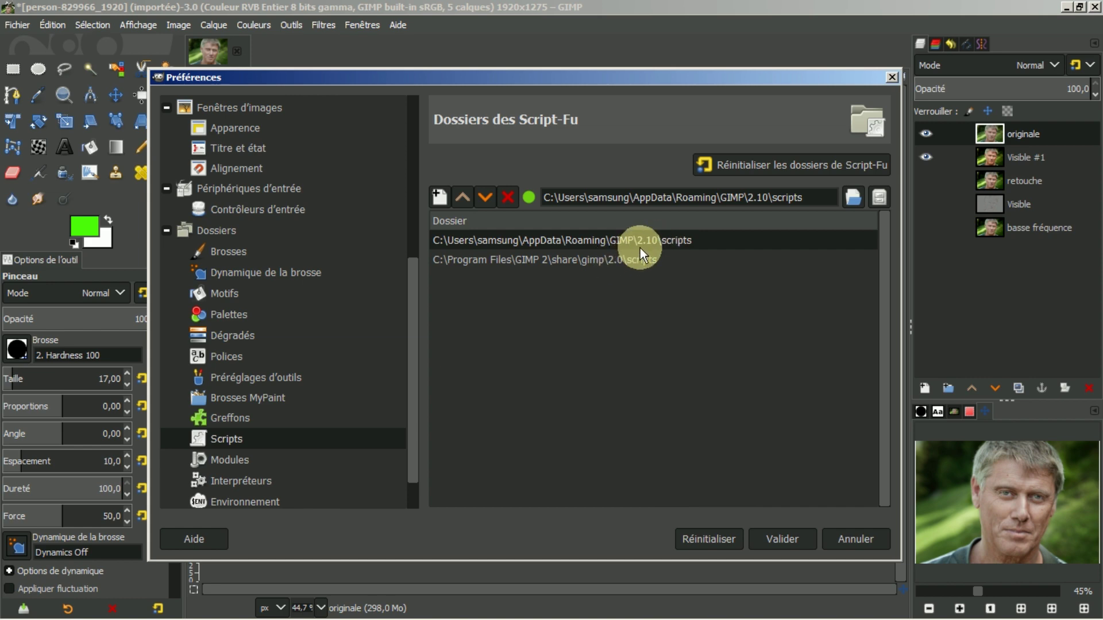
click(879, 197)
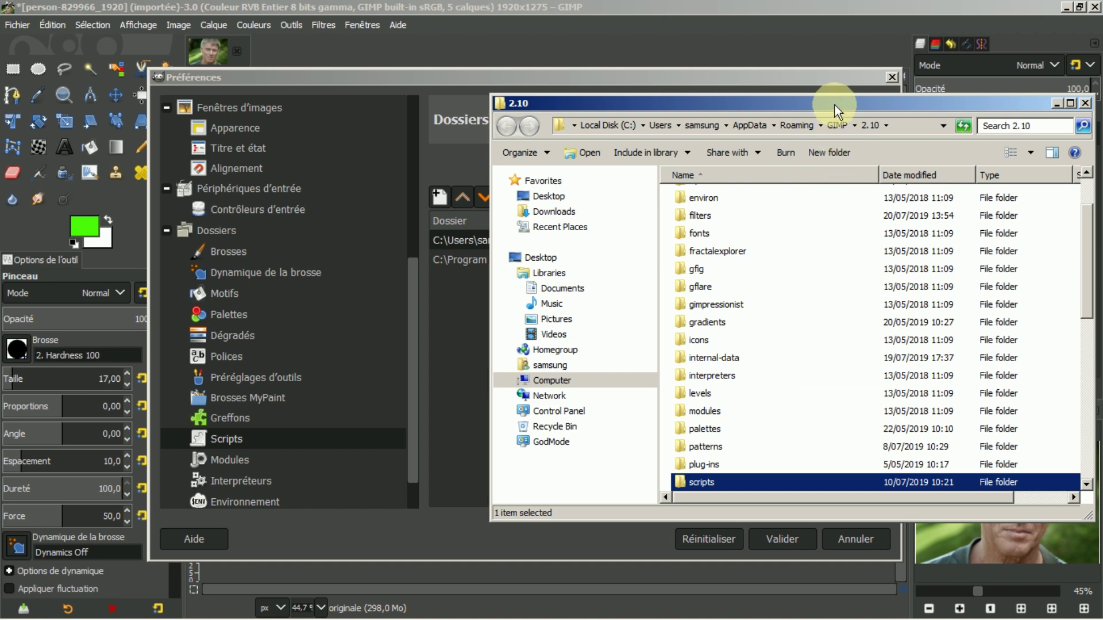
drag(835, 106, 414, 57)
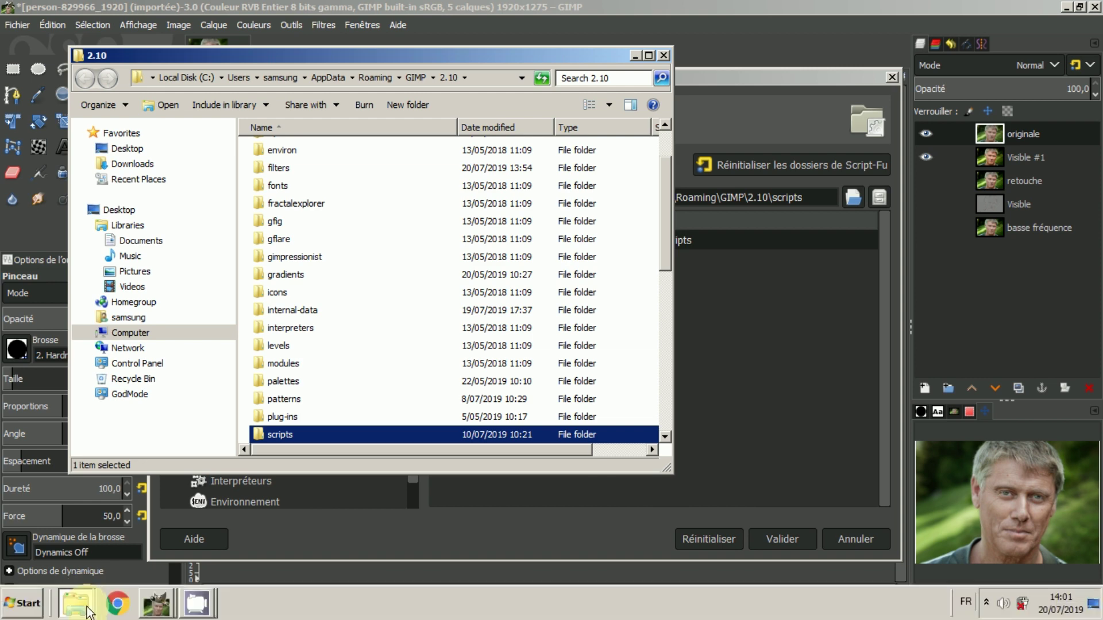
Step: Bring the Downloads window up beside the 2.10 window and open the scripts folder in the latter
click(89, 612)
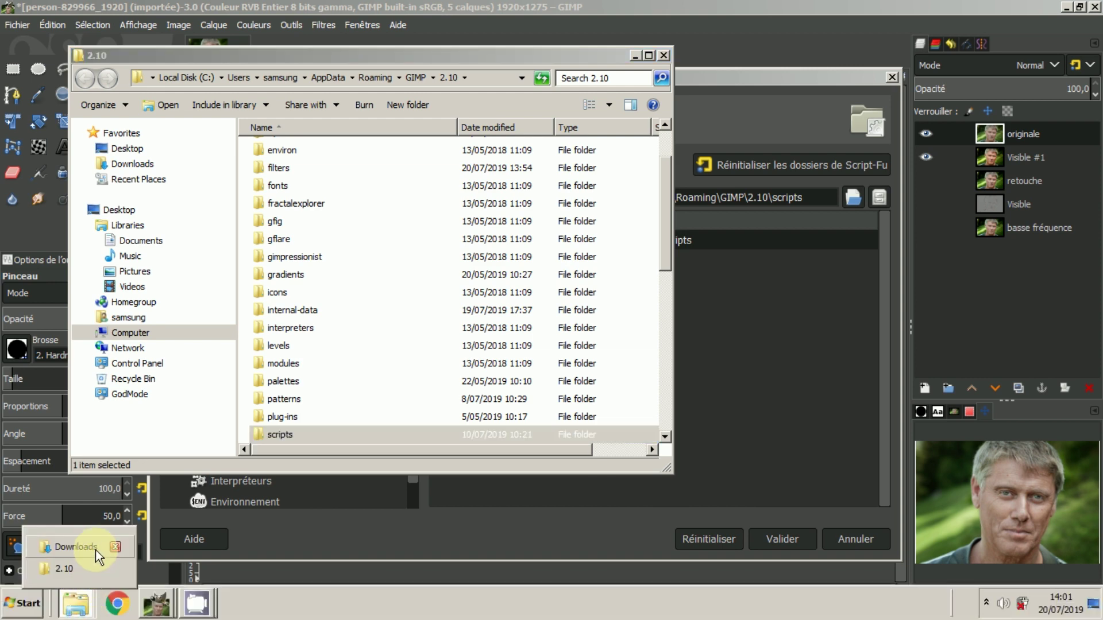
click(95, 550)
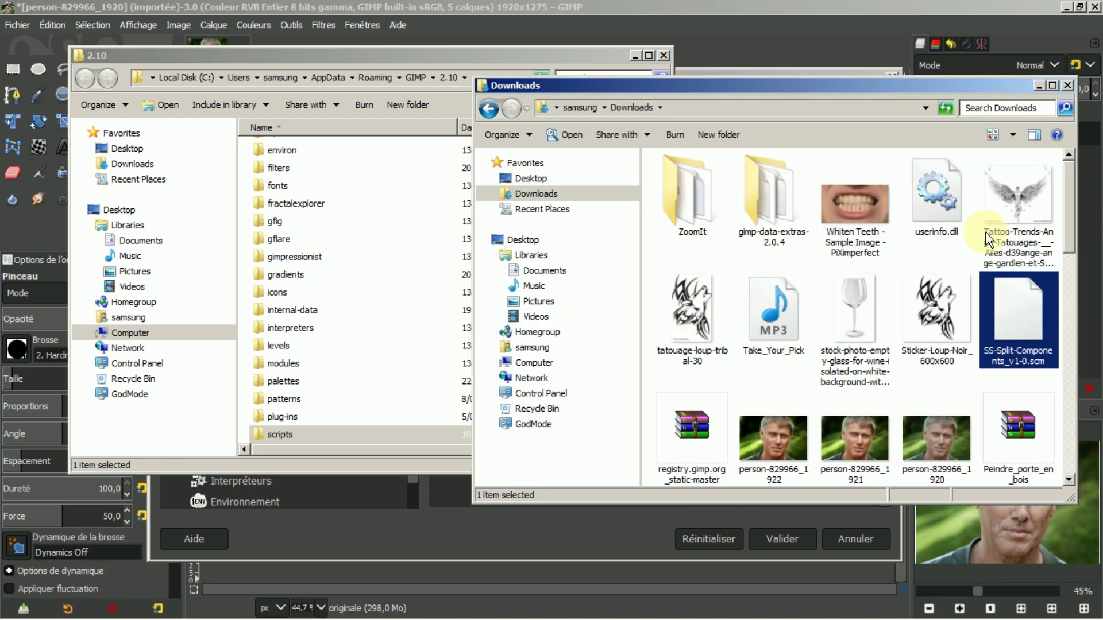
click(437, 57)
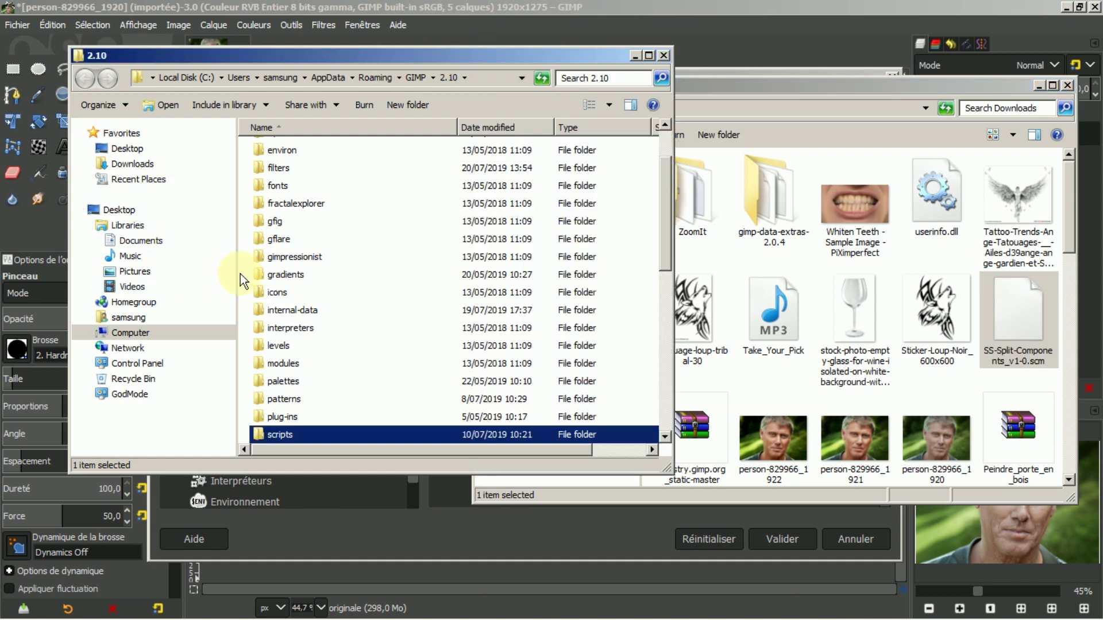
scroll(270, 282, down, 2)
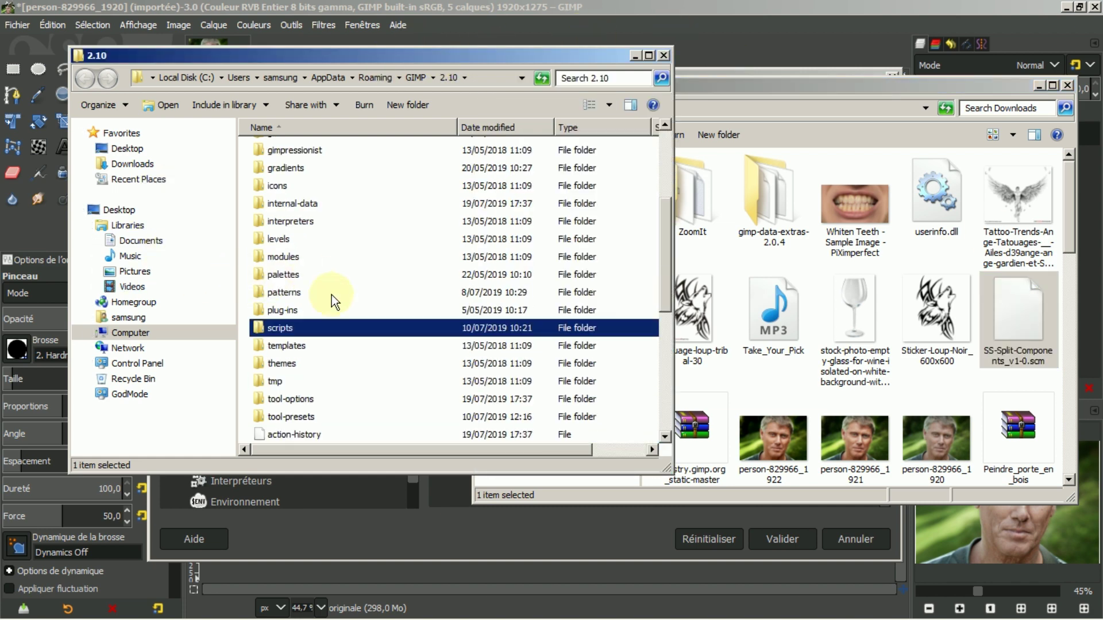
double_click(277, 330)
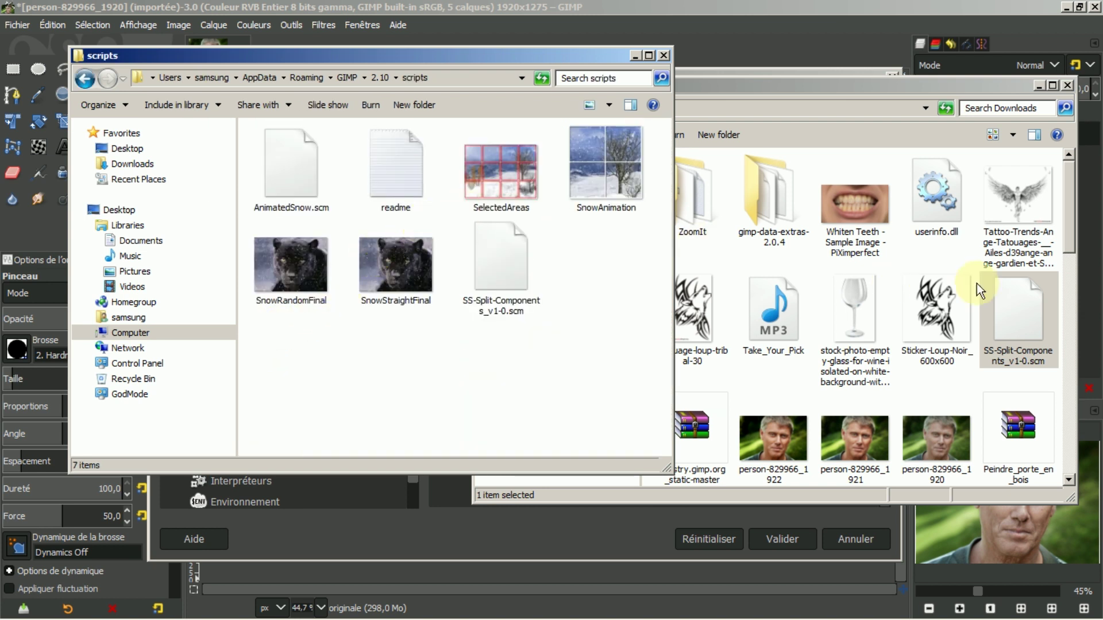
Step: Try to transfer SS-Split-Components_v1-0.scm from Downloads into GIMP's scripts folder
click(1018, 318)
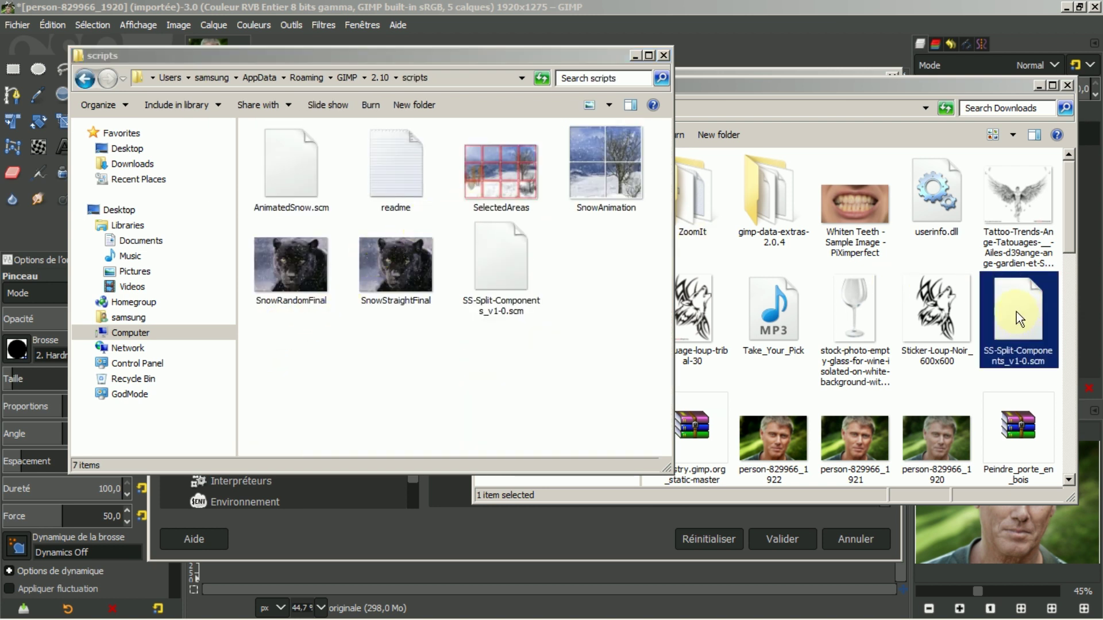
drag(1016, 312, 569, 297)
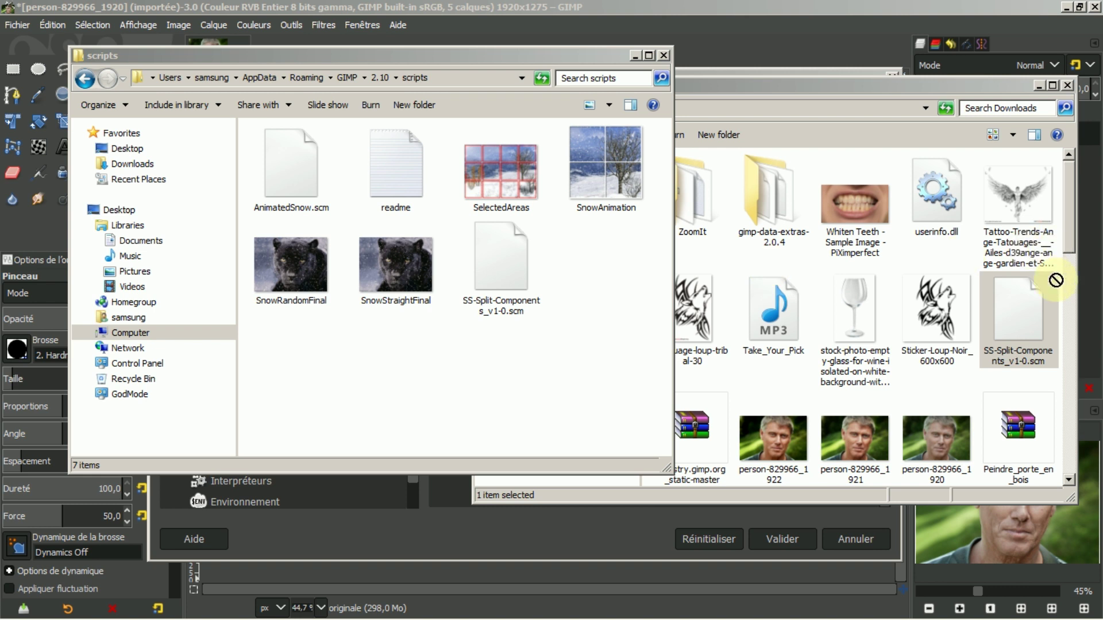
drag(1040, 304, 487, 256)
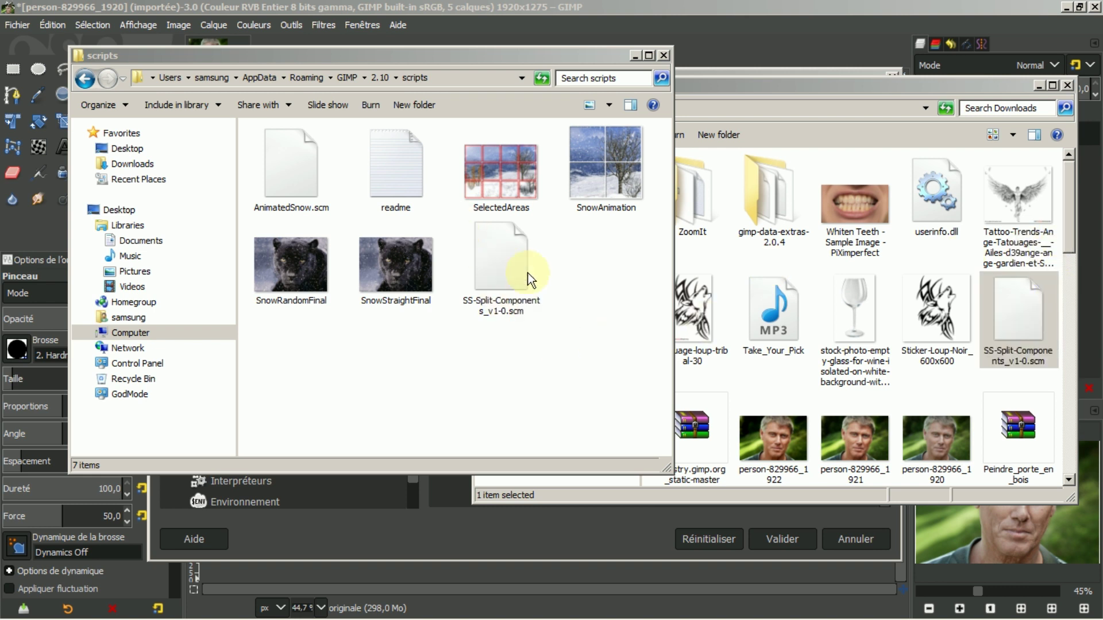
Step: Close the scripts and Downloads folder windows and cancel the Préférences dialog
click(664, 56)
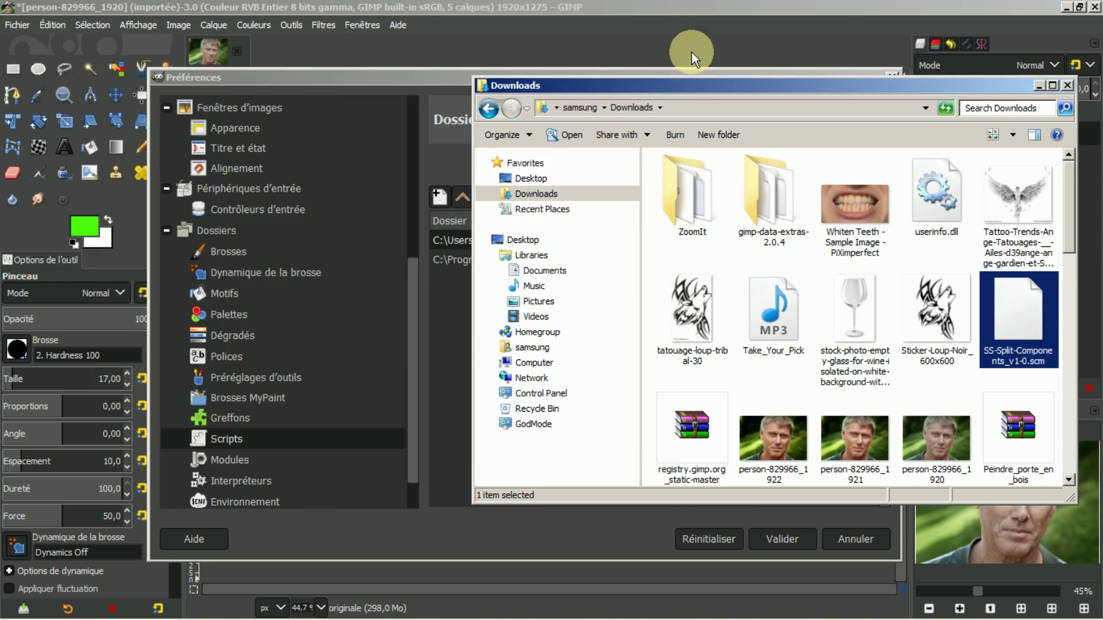
click(1068, 86)
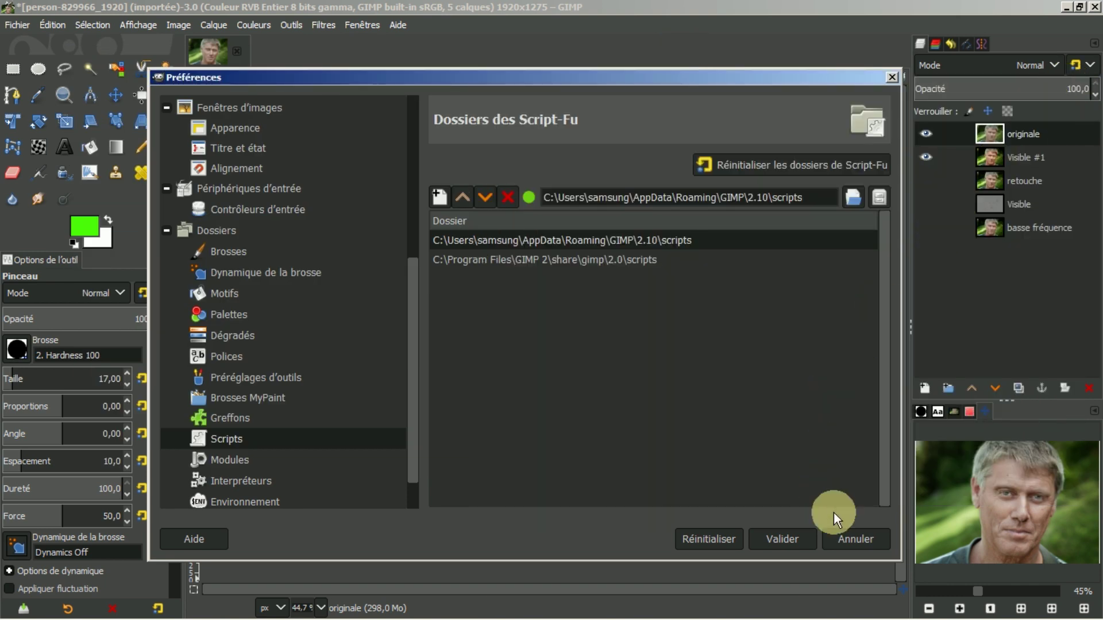
click(854, 540)
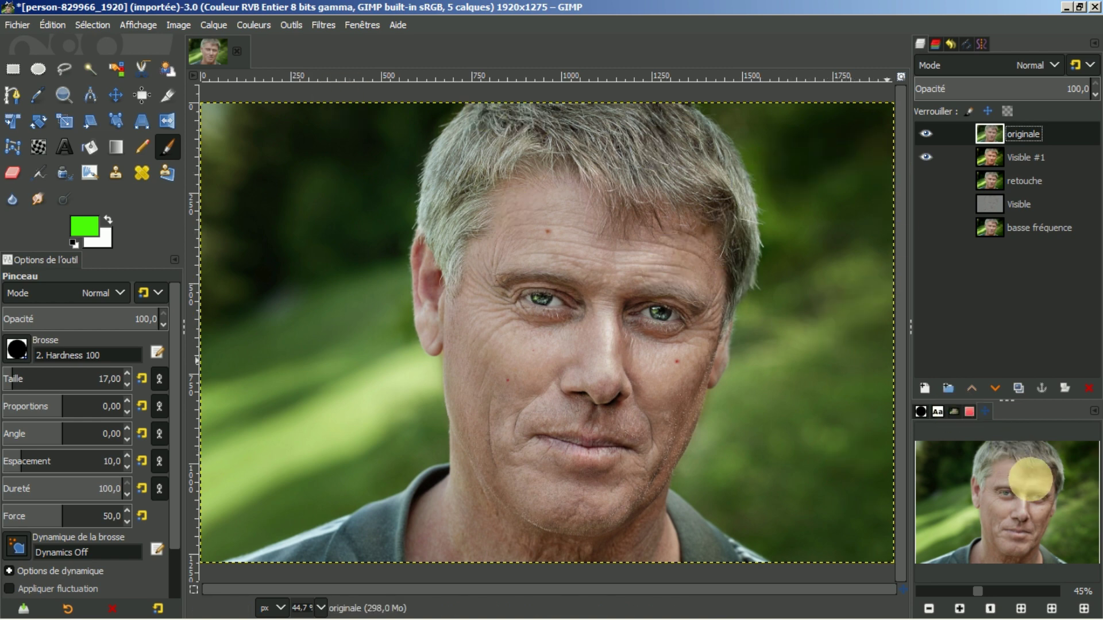
Step: Open person-829966_1920.jpg again as a separate image from the document history
click(955, 411)
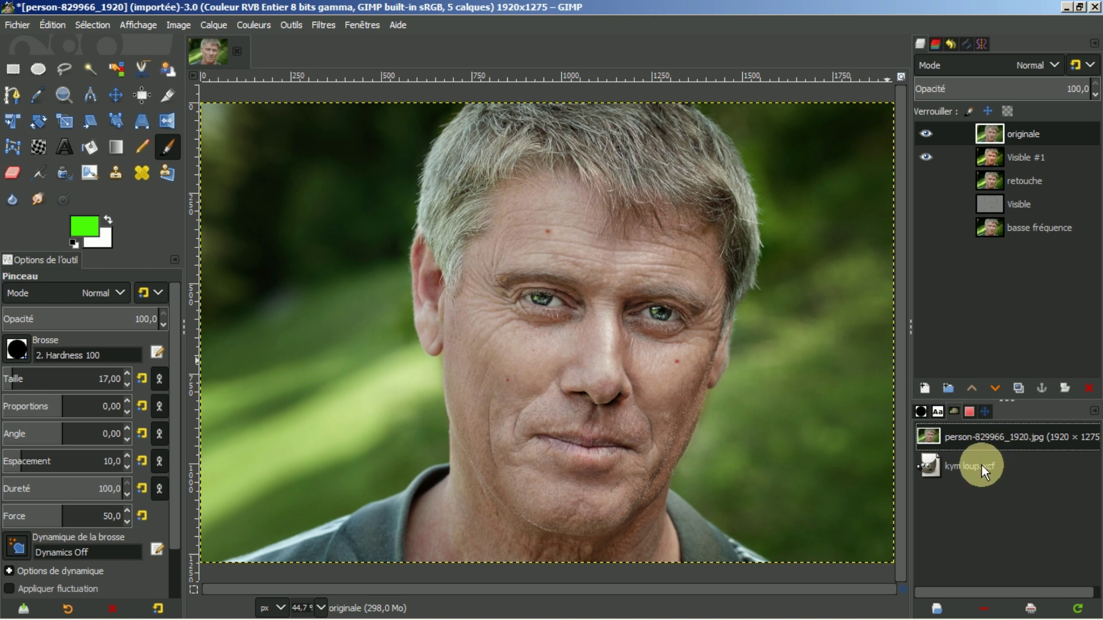
double_click(959, 436)
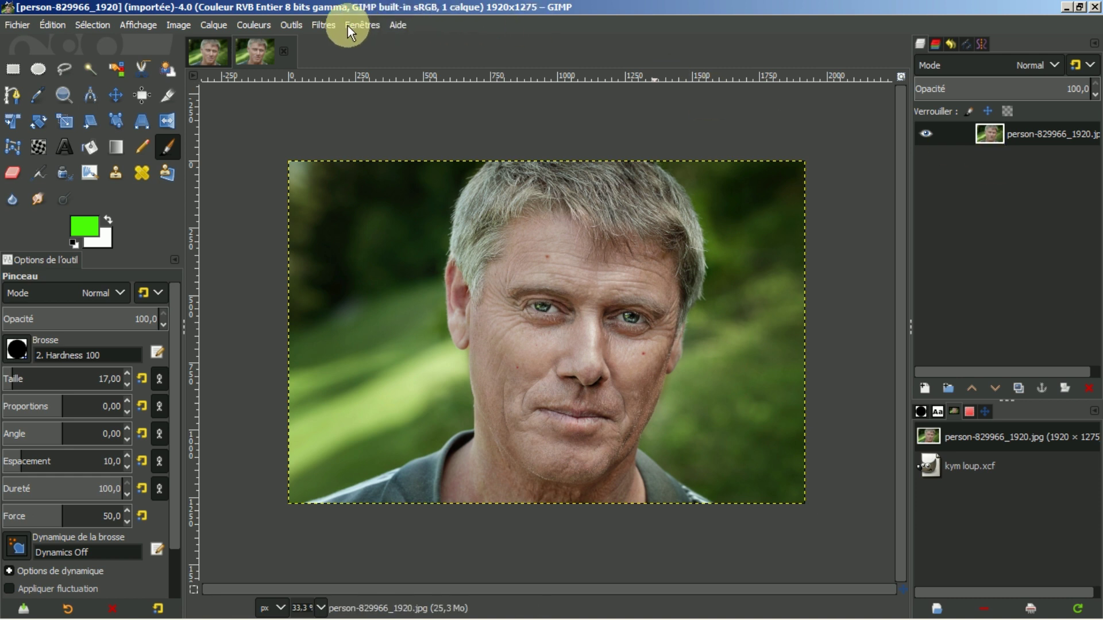
Step: Split the newly opened portrait into high and low pass layers with the Frequency Separation script
click(323, 26)
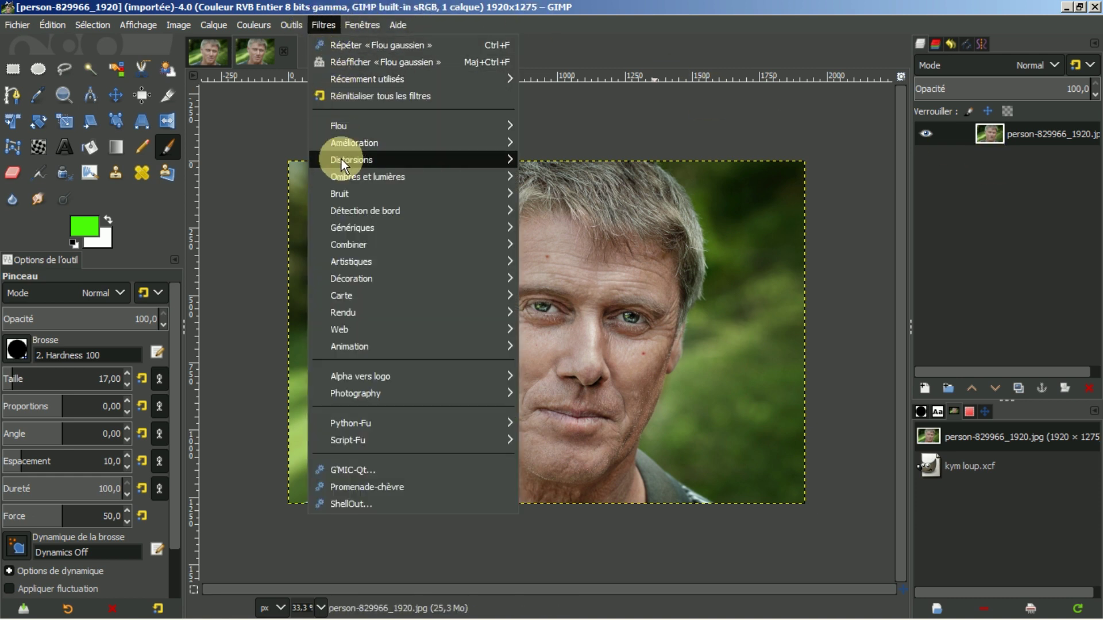
mouse_move(335, 230)
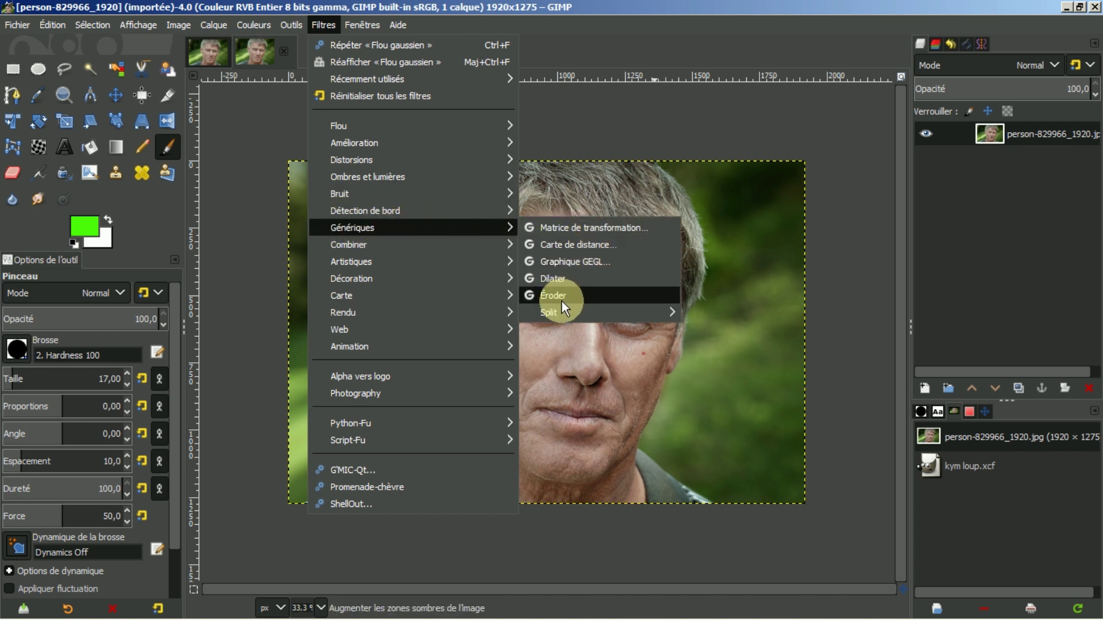
mouse_move(553, 312)
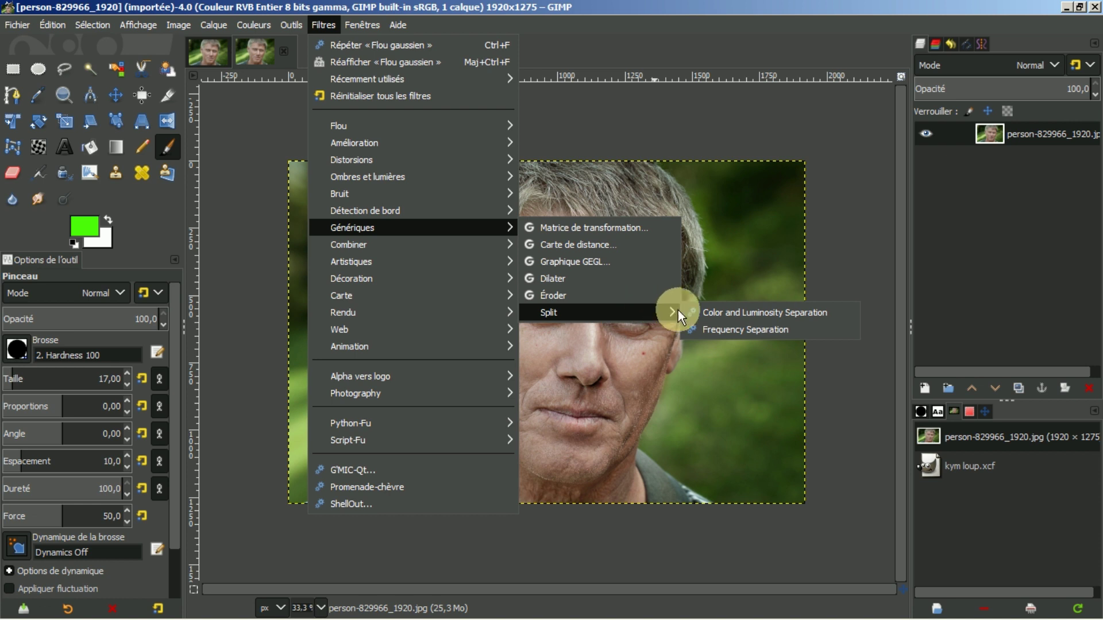
click(732, 329)
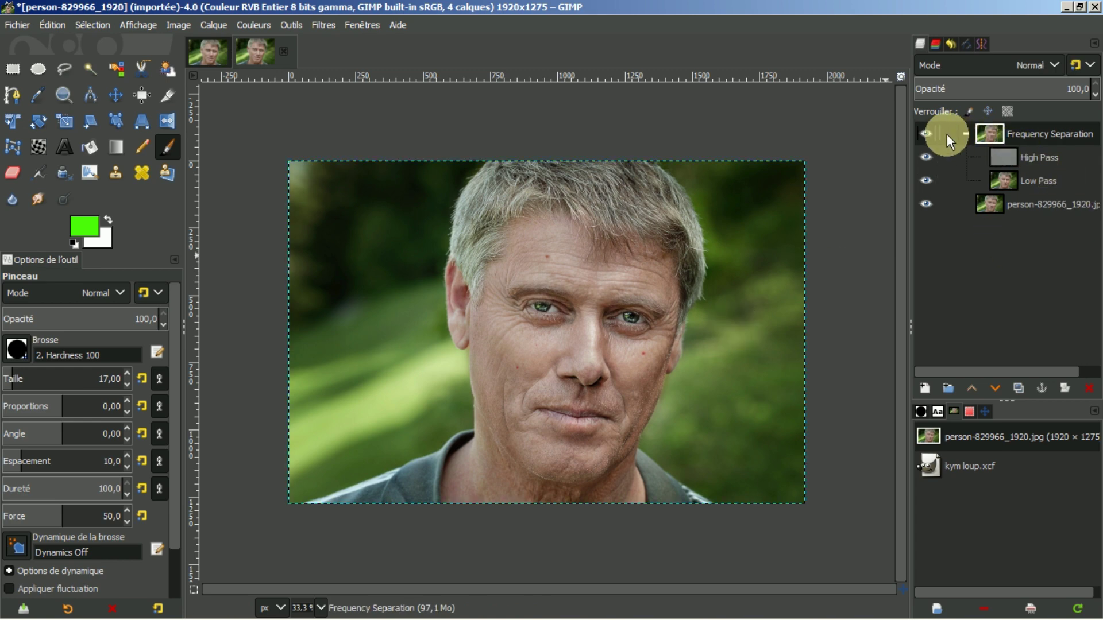
Step: Hide the original photo layer and inspect the High Pass and Low Pass layers separately, with a closer view of the face
click(925, 198)
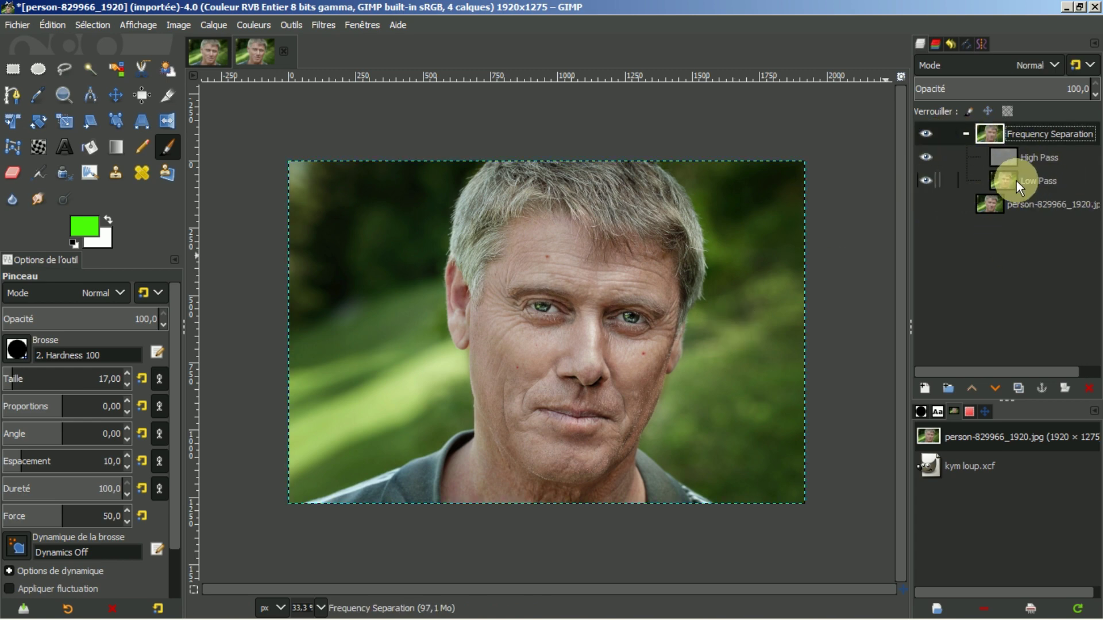
click(926, 177)
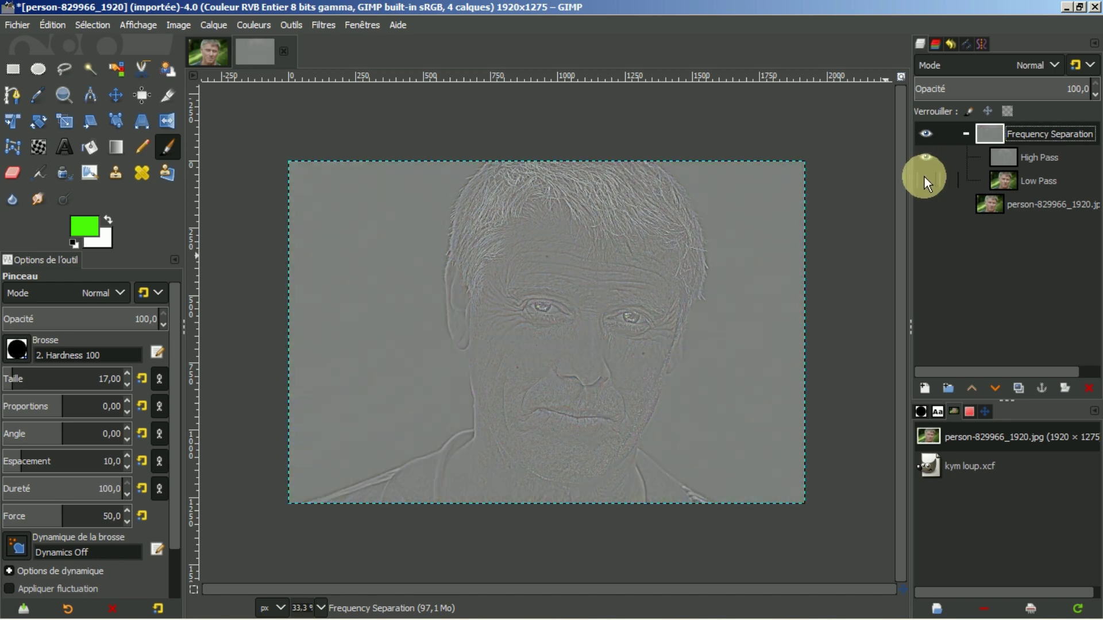
click(924, 178)
click(927, 155)
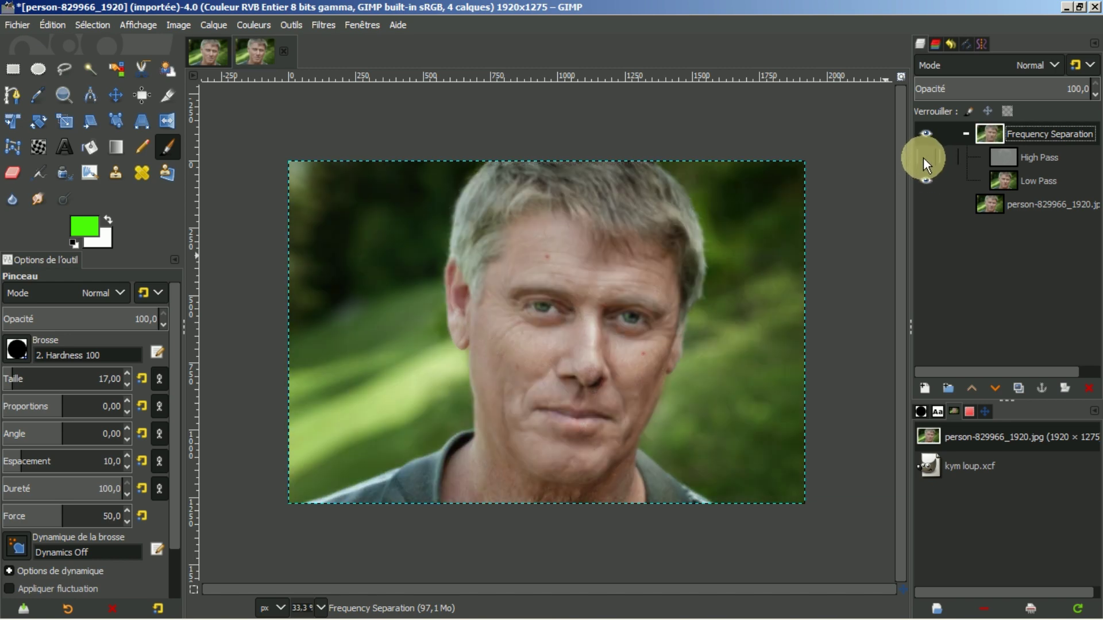
scroll(713, 313, up, 1)
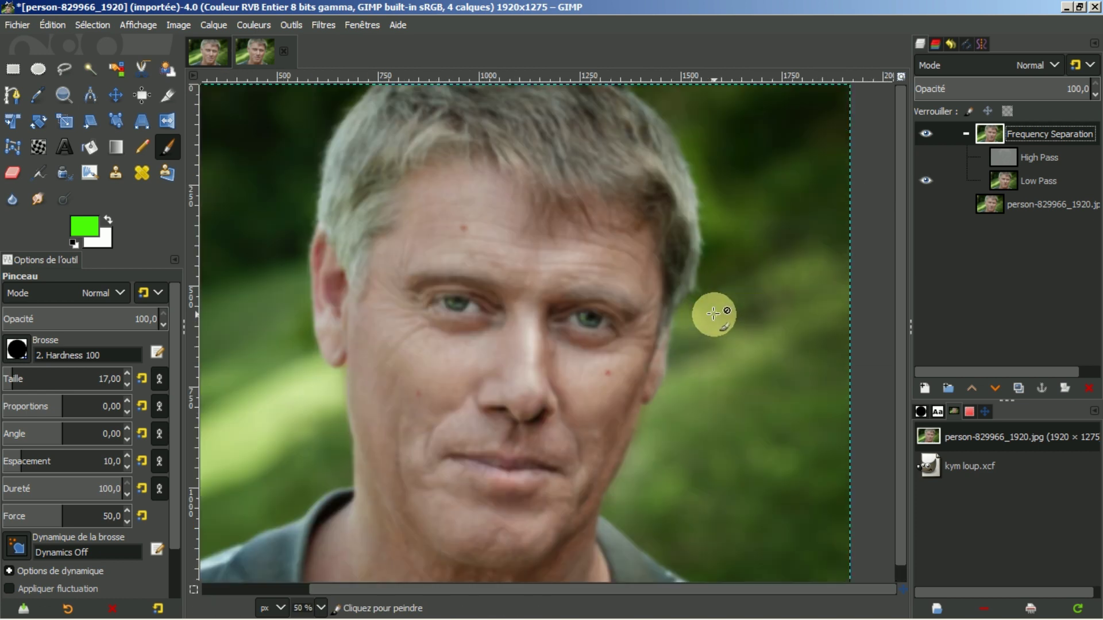
scroll(713, 313, up, 1)
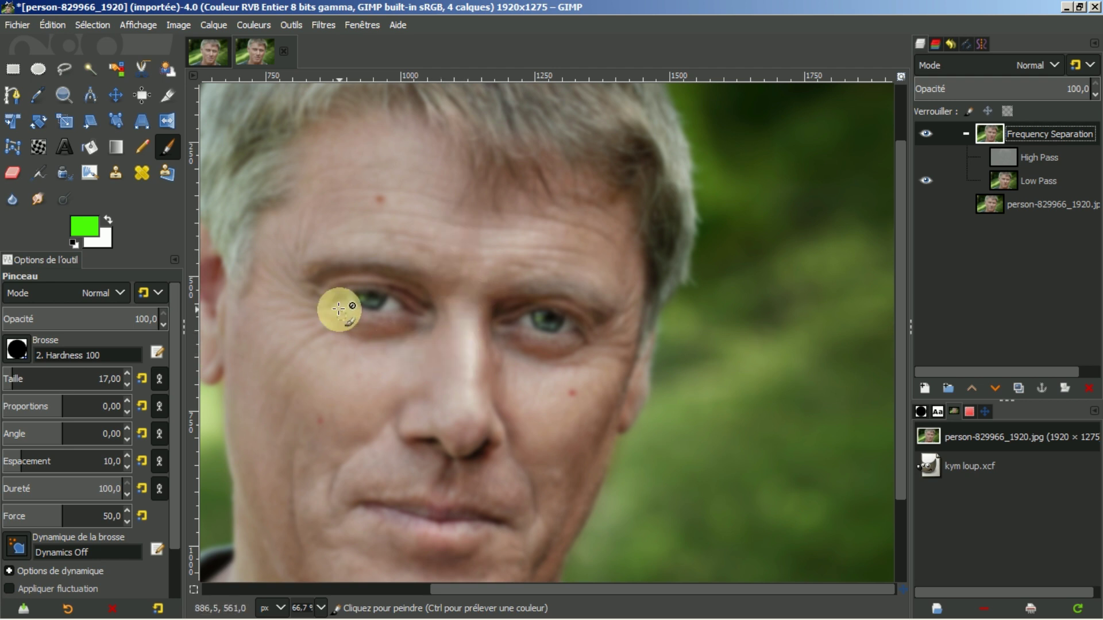
click(927, 158)
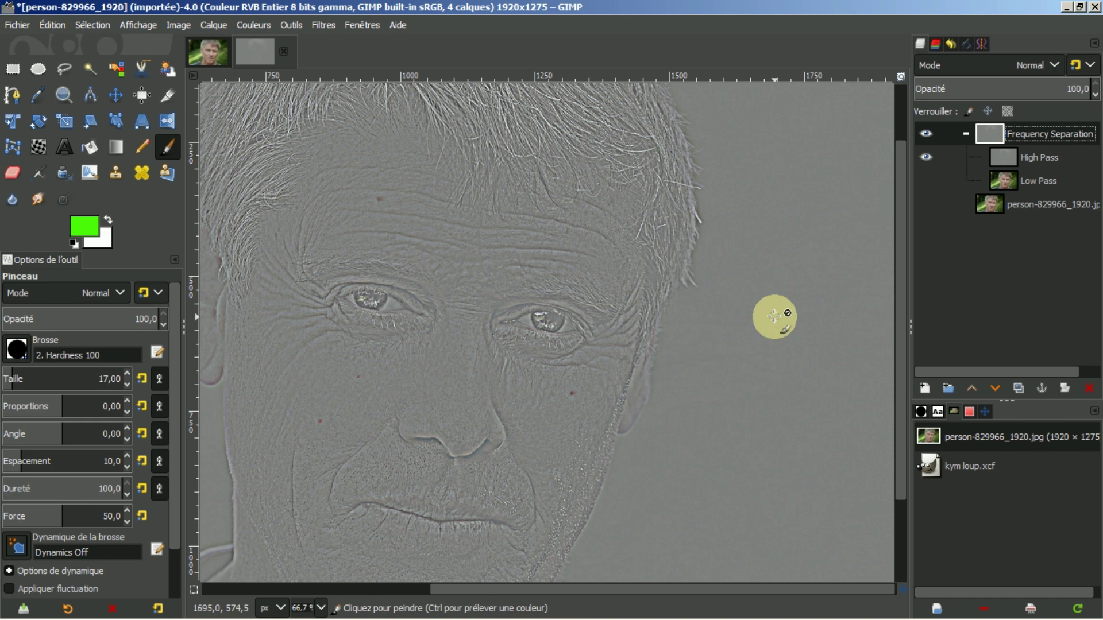
Step: Switch to the manually retouched image and isolate its Visible high-frequency layer by hiding all other layers, then examine the face closely
click(204, 50)
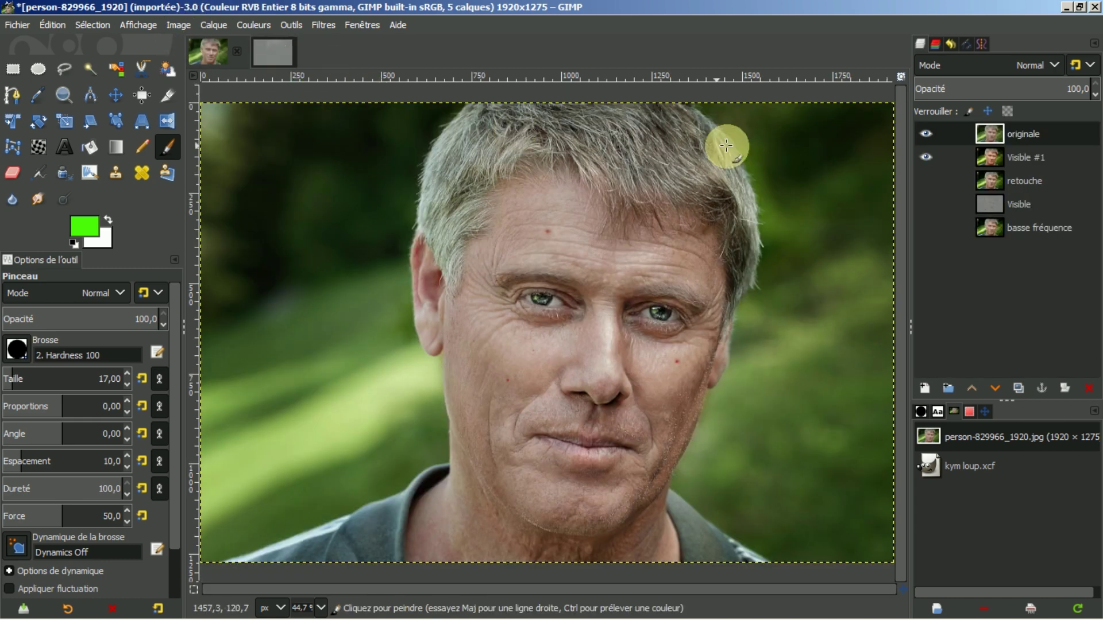
click(923, 135)
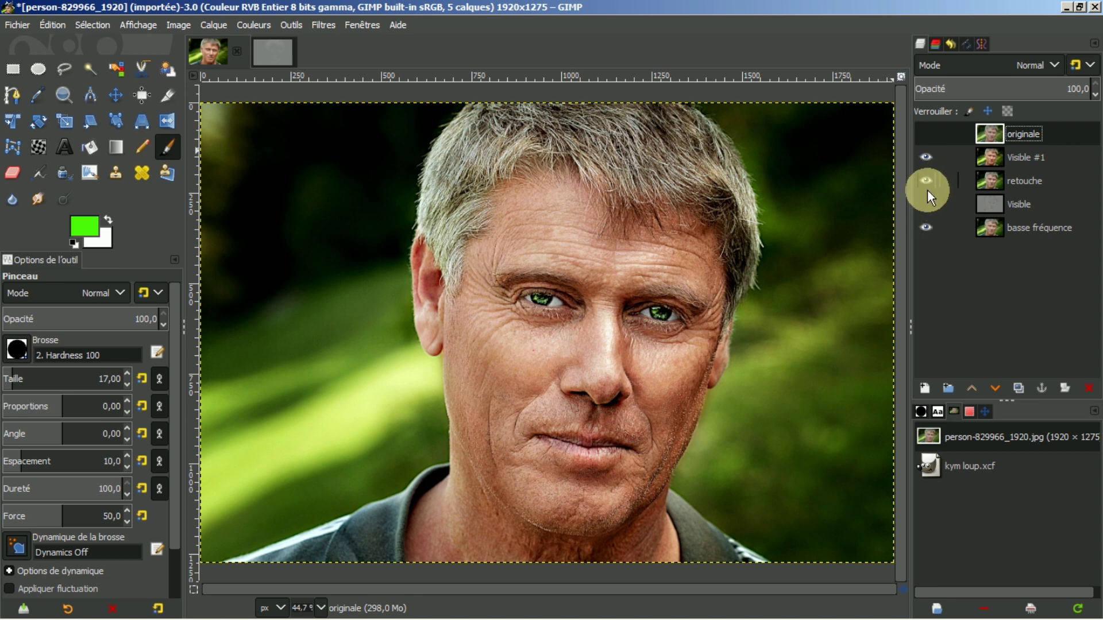
click(926, 158)
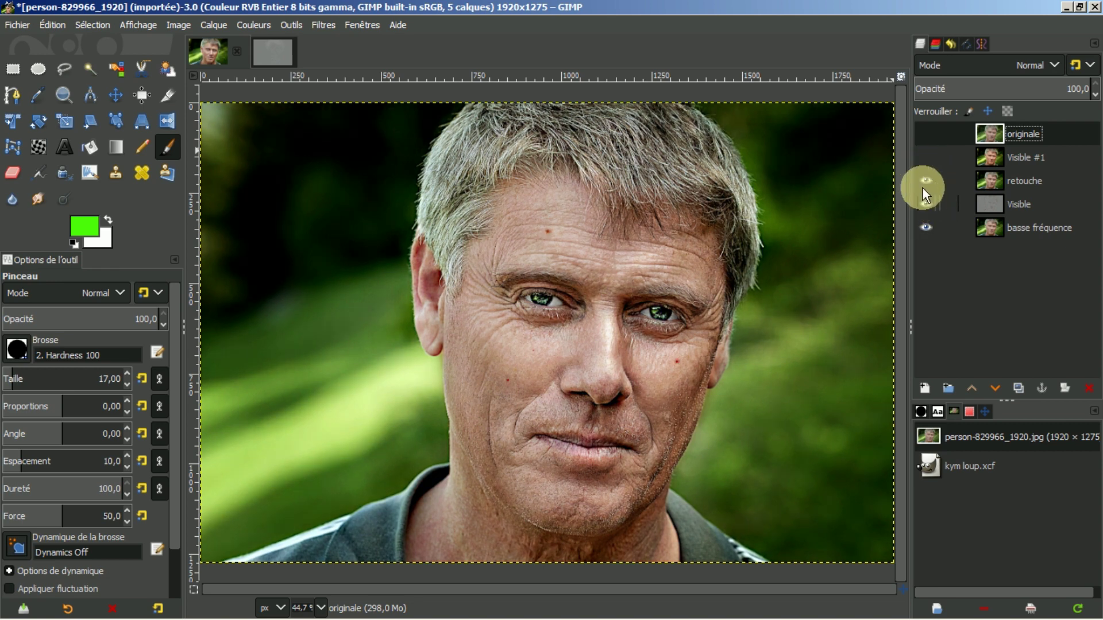
click(925, 183)
click(927, 205)
click(927, 226)
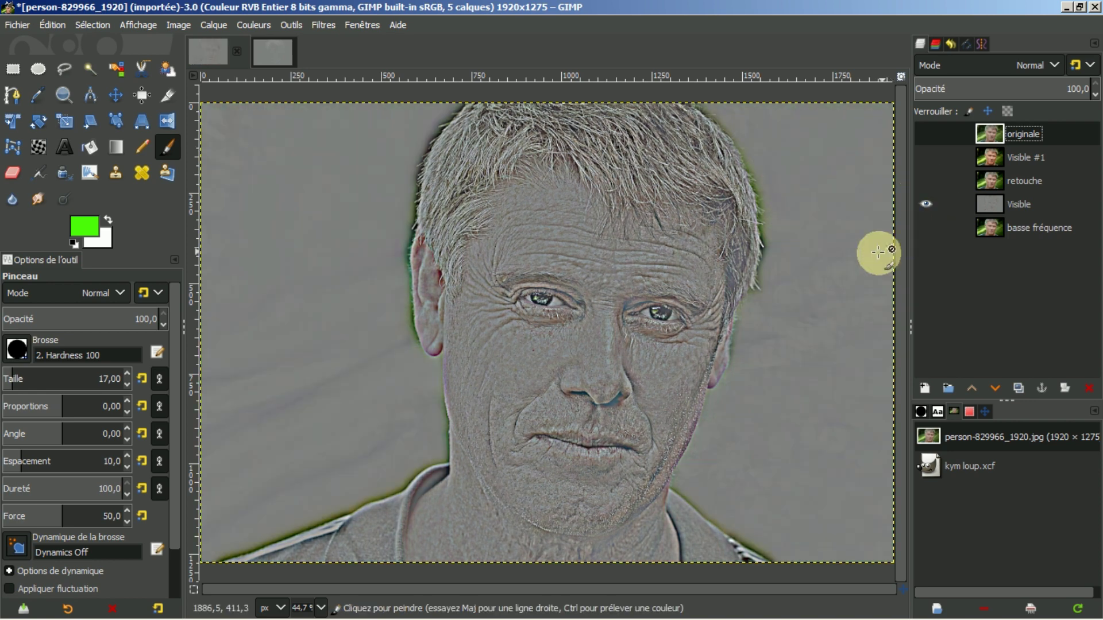
scroll(709, 308, up, 2)
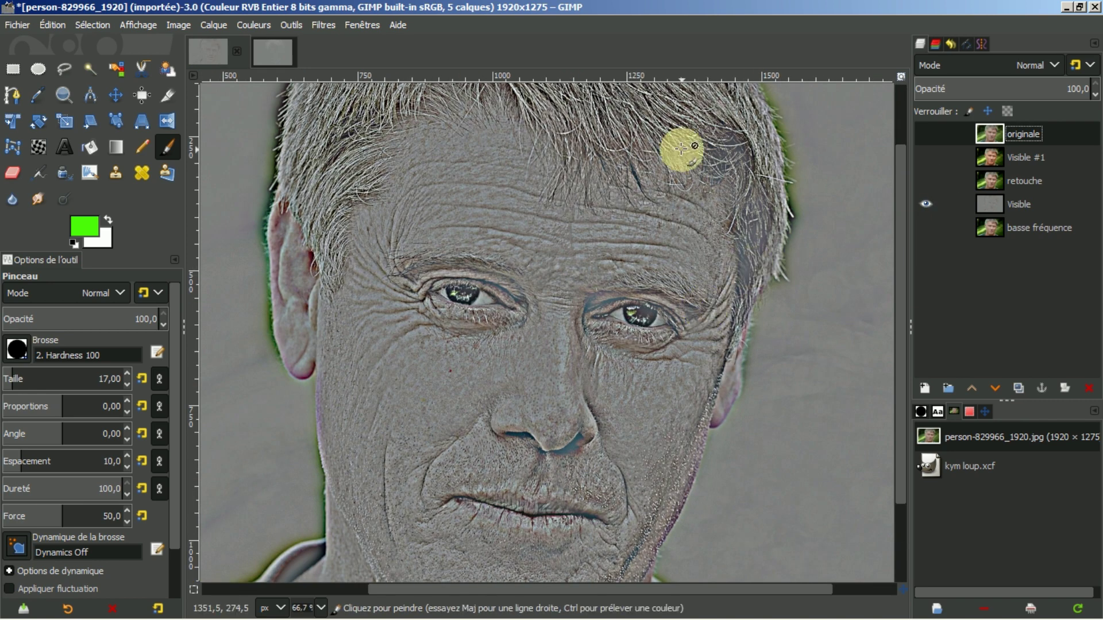
Step: Return to the script-separated image and compare the Low Pass and High Pass layers, shown together and each on its own
click(262, 56)
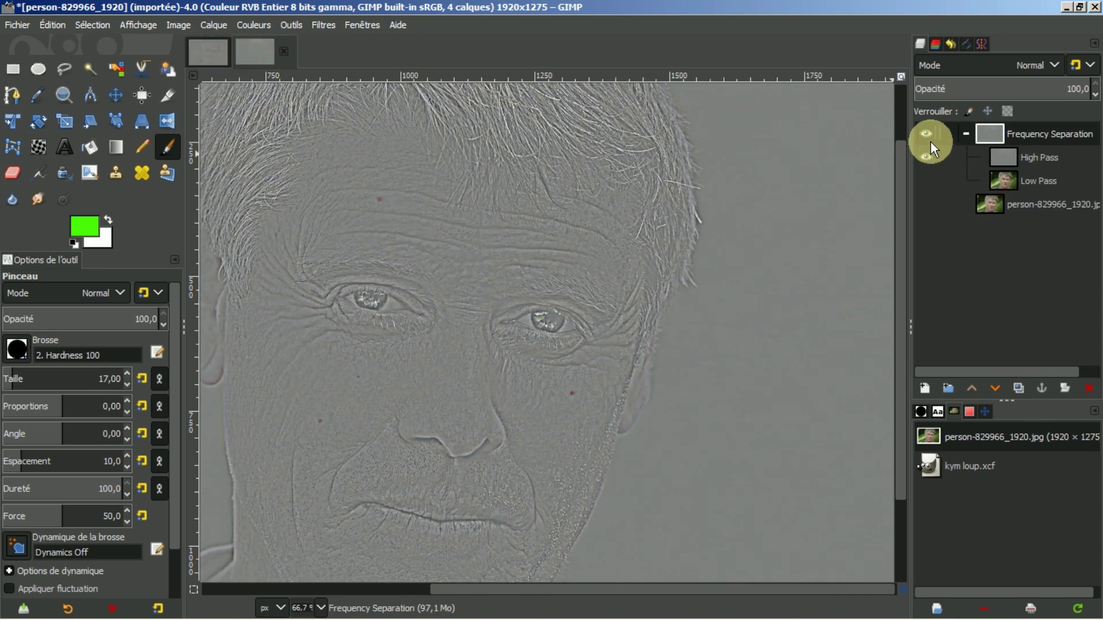
click(927, 180)
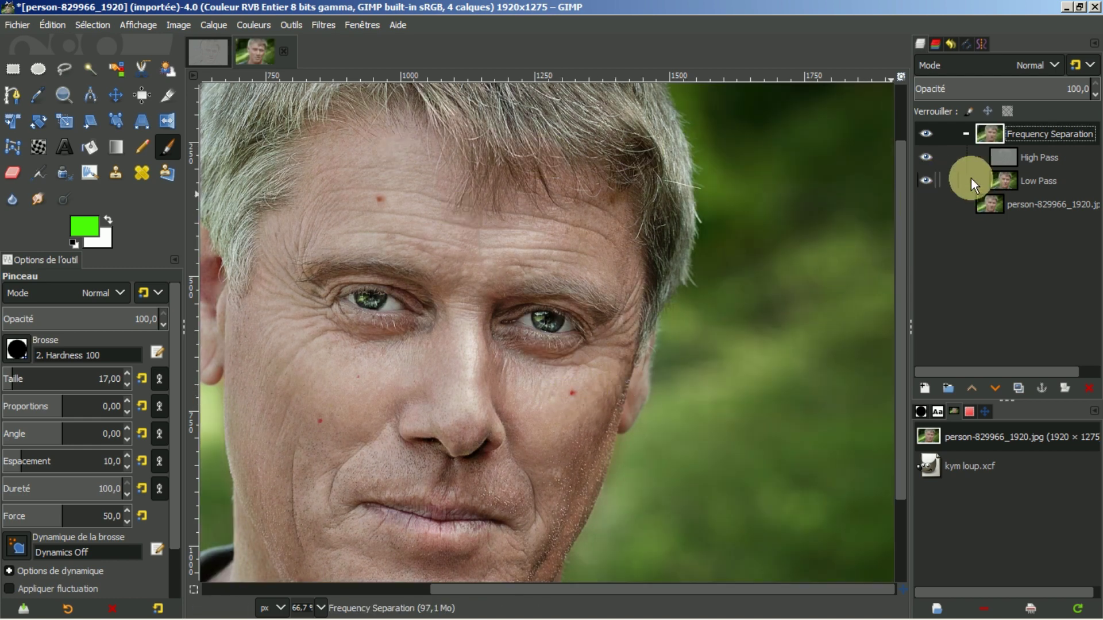
click(925, 155)
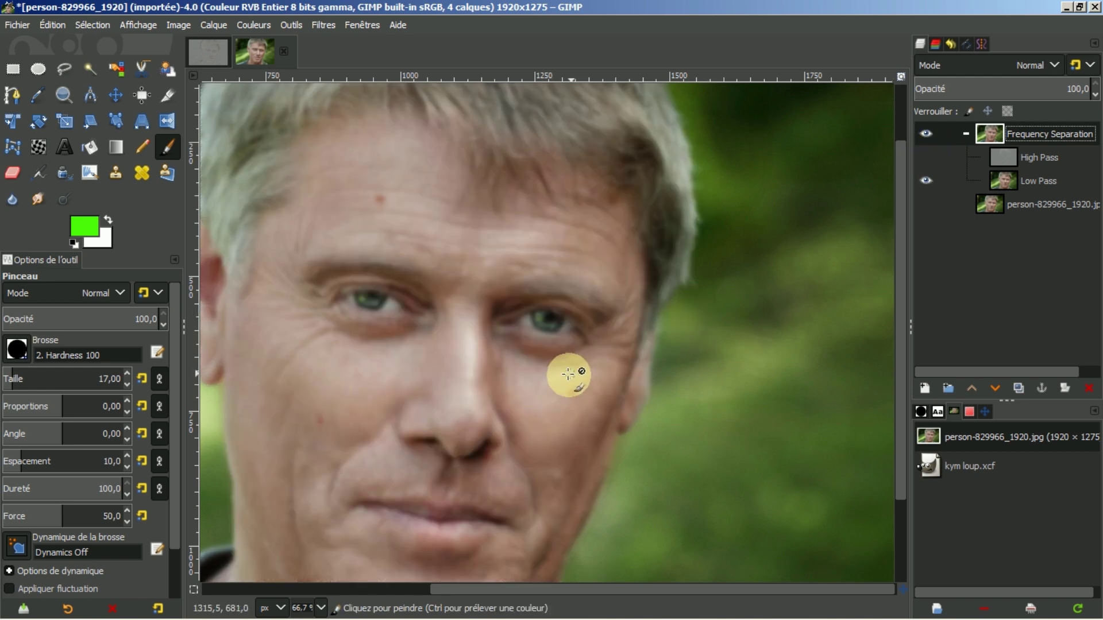
click(926, 157)
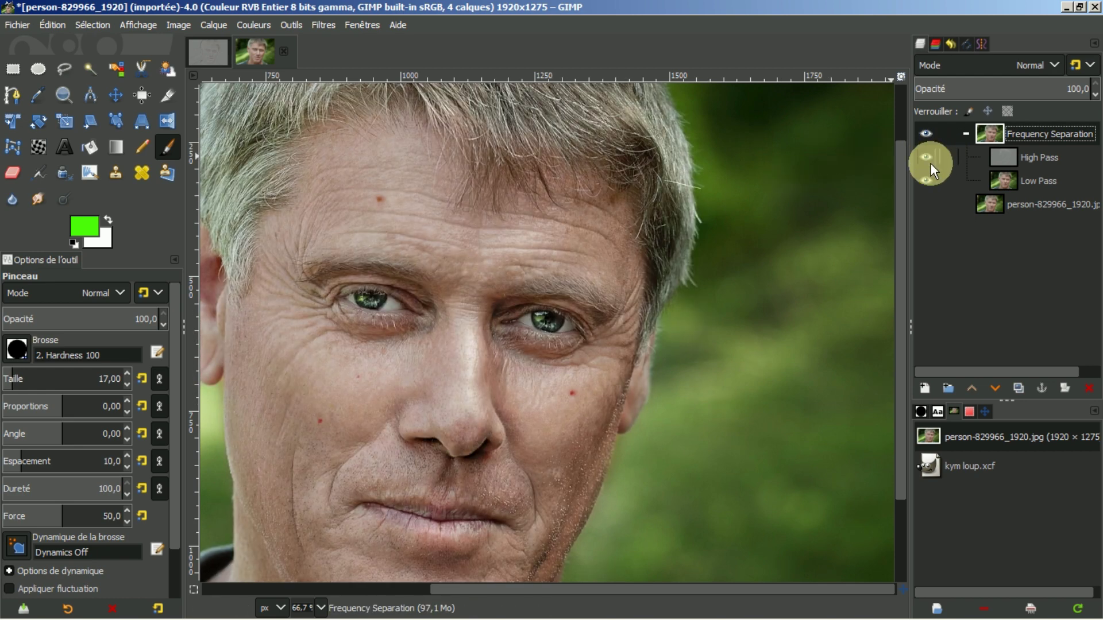
click(926, 180)
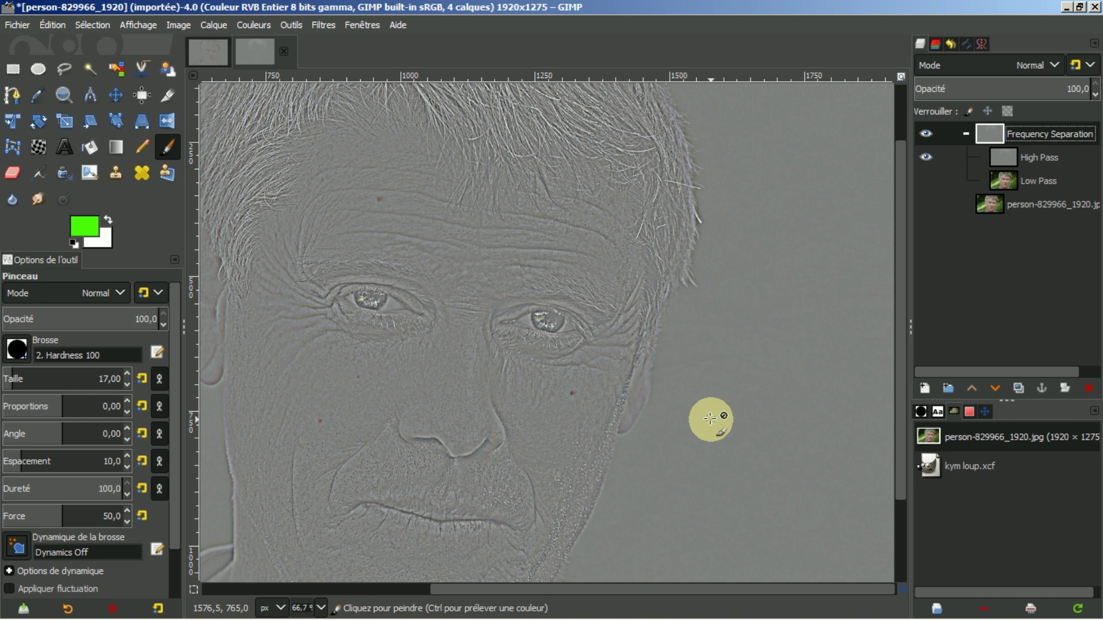
click(926, 158)
click(927, 182)
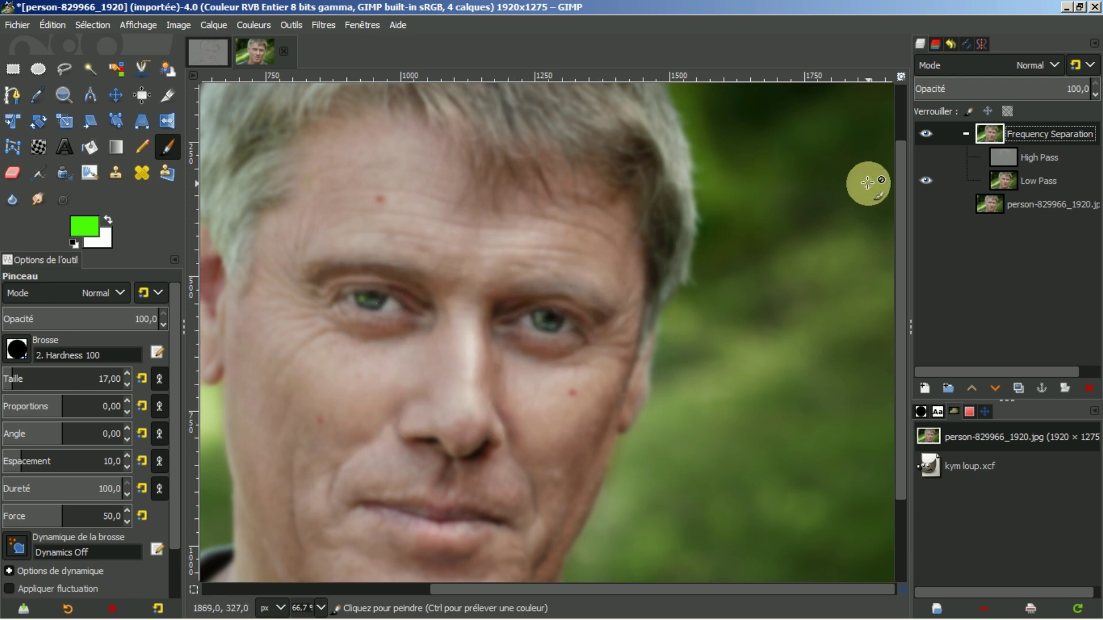
click(926, 181)
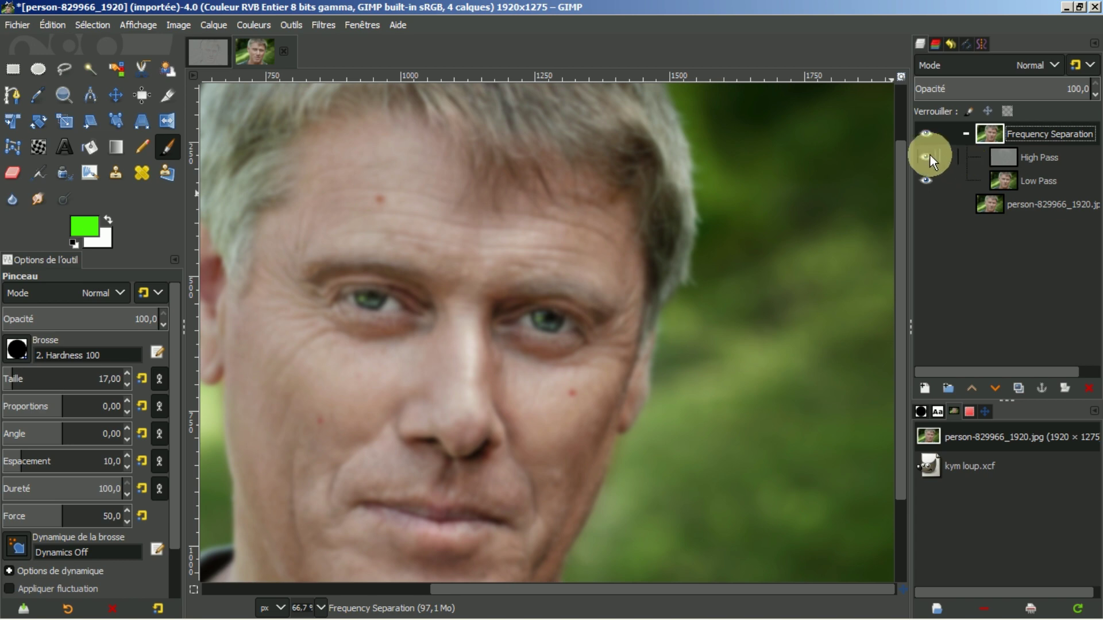
click(929, 177)
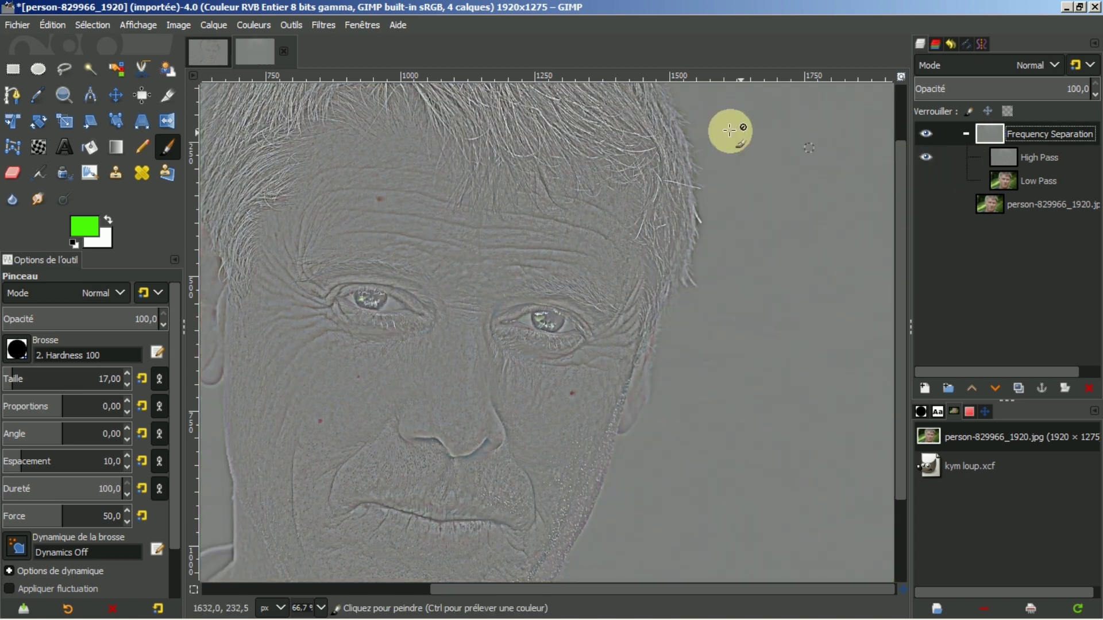
Step: In the manually retouched image, view the basse fréquence layer alone, then together with the Visible layer over the whole portrait
click(230, 51)
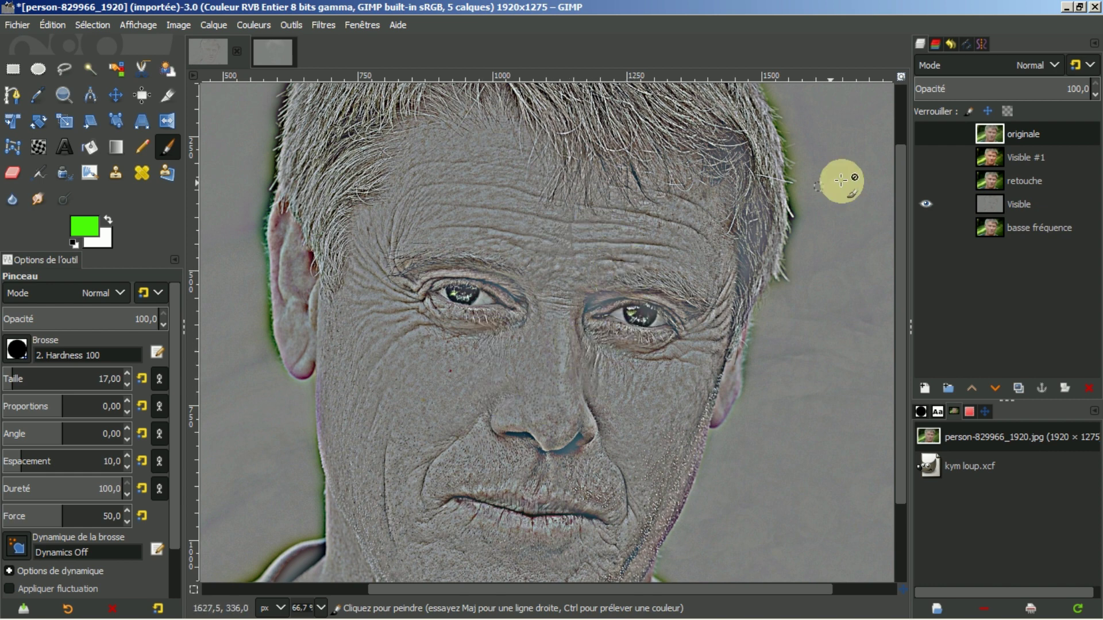
click(926, 230)
click(923, 206)
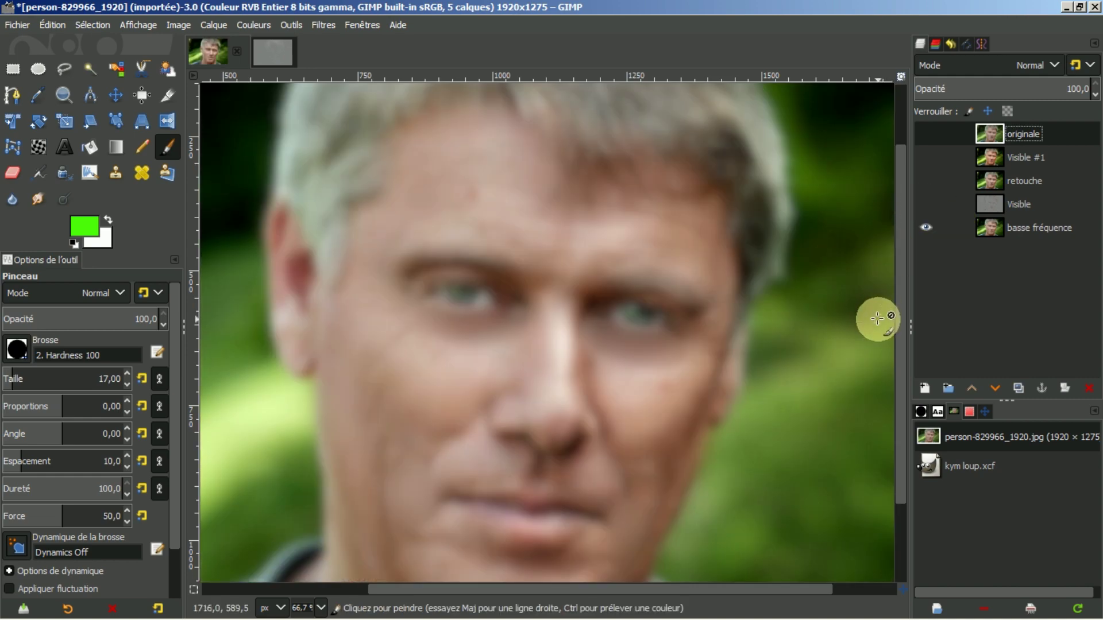
click(927, 205)
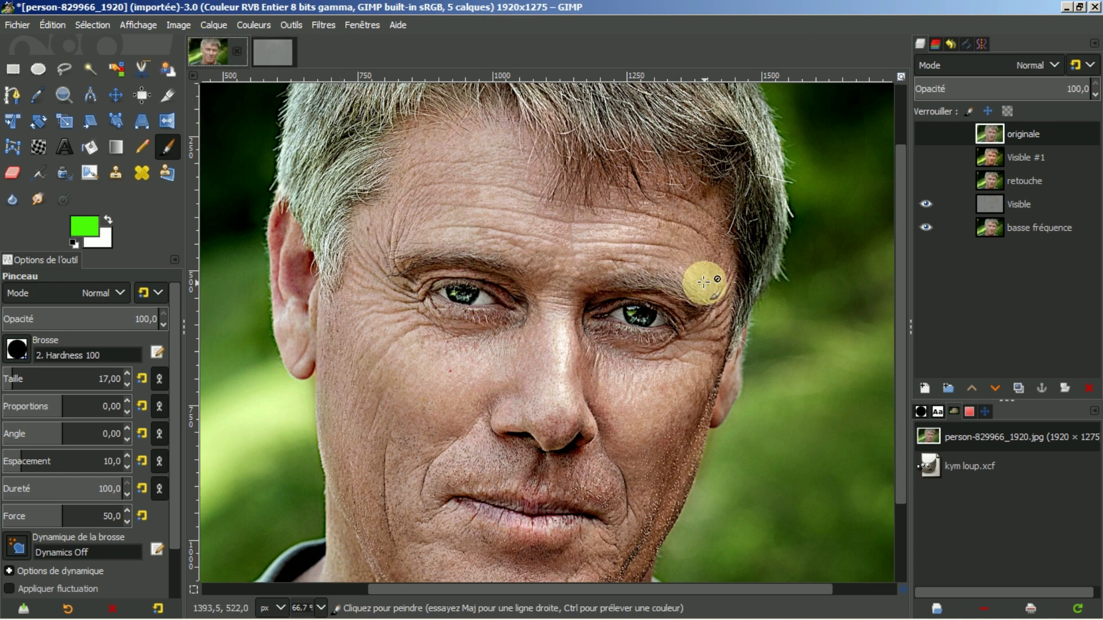
key(minus)
key(minus)
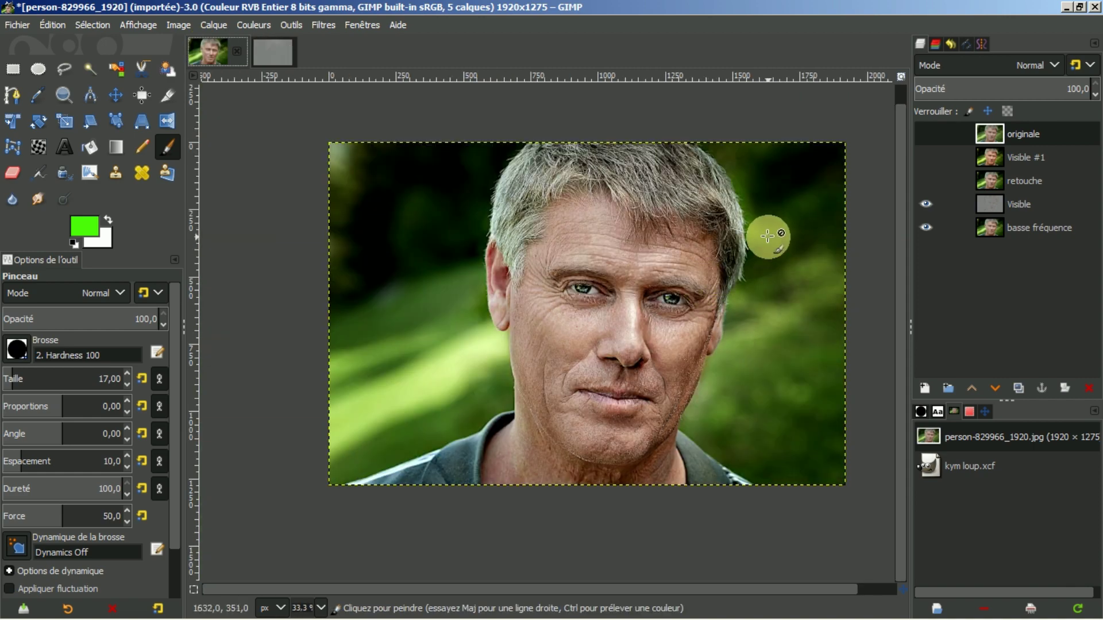